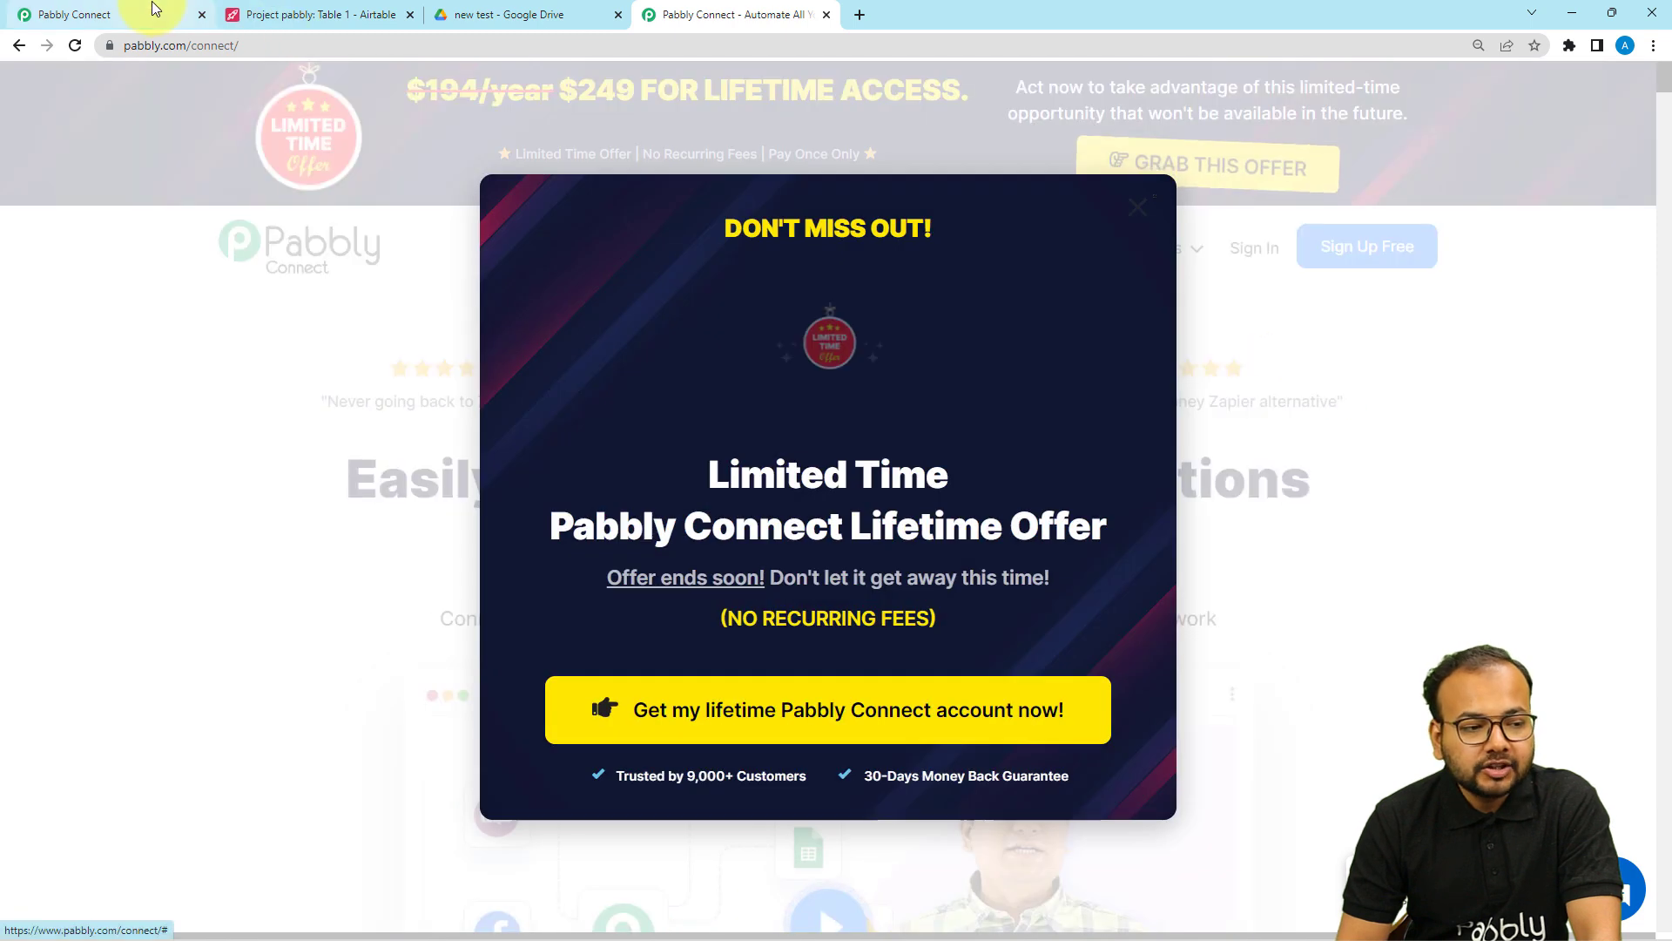
Step: Look over the Pabbly Connect dashboard, the Airtable table in Project pabbly and the Google Drive folder "new test"
{"action": "left_click", "coordinate": [154, 10]}
{"action": "mouse_move", "coordinate": [435, 361]}
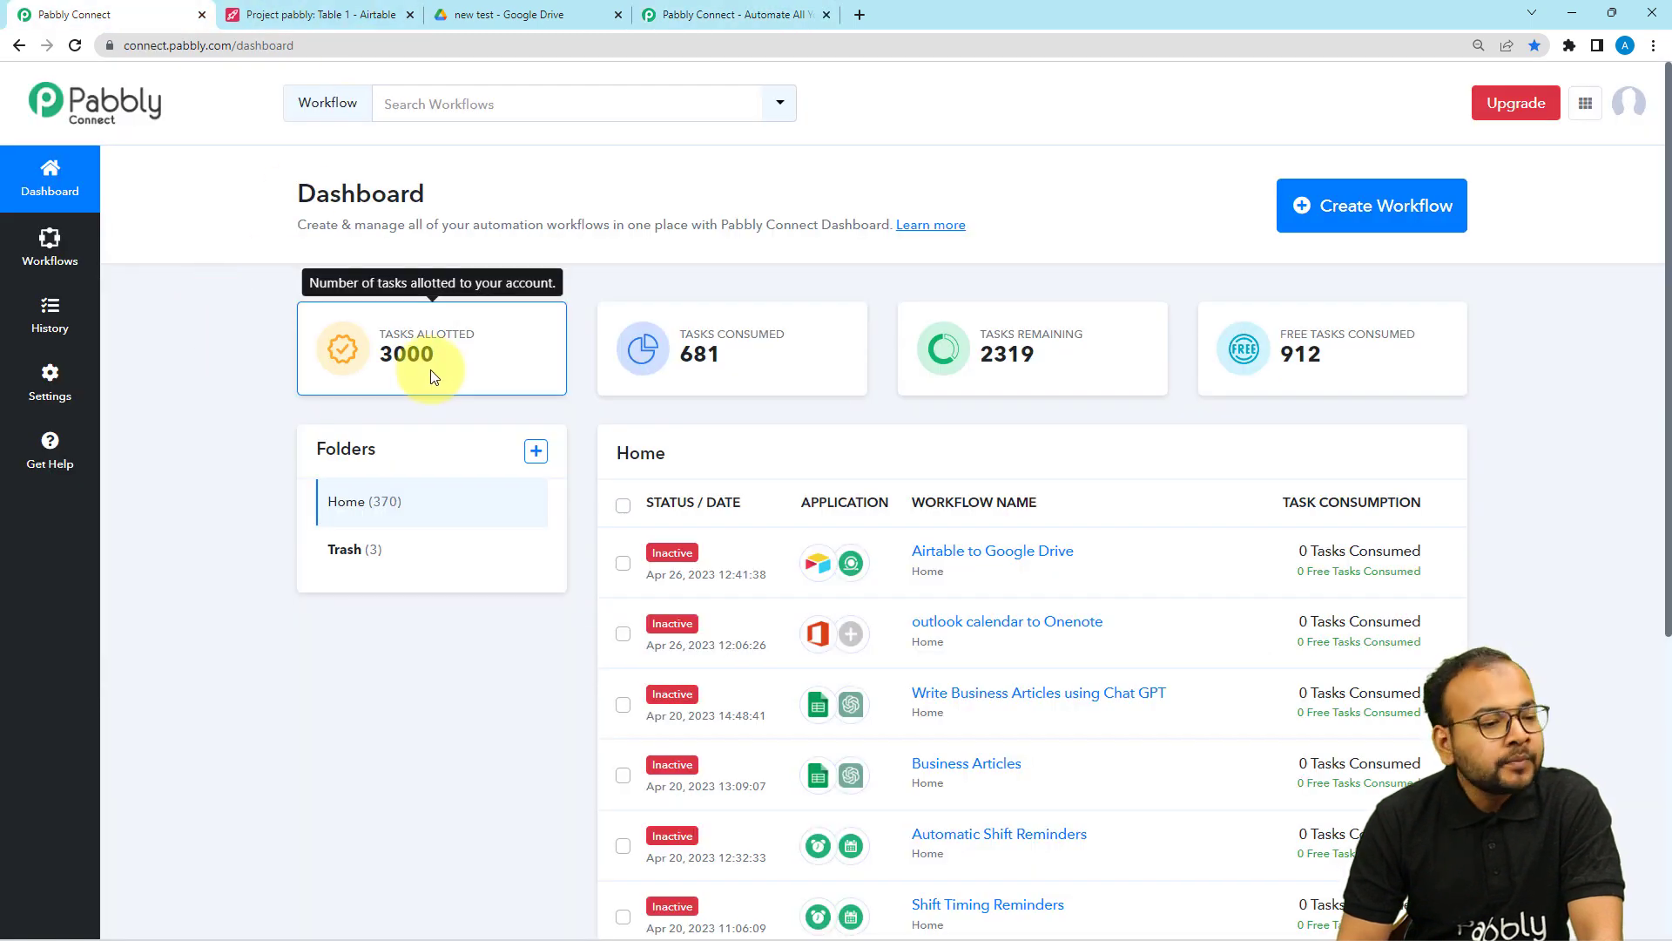
{"action": "left_click", "coordinate": [289, 19]}
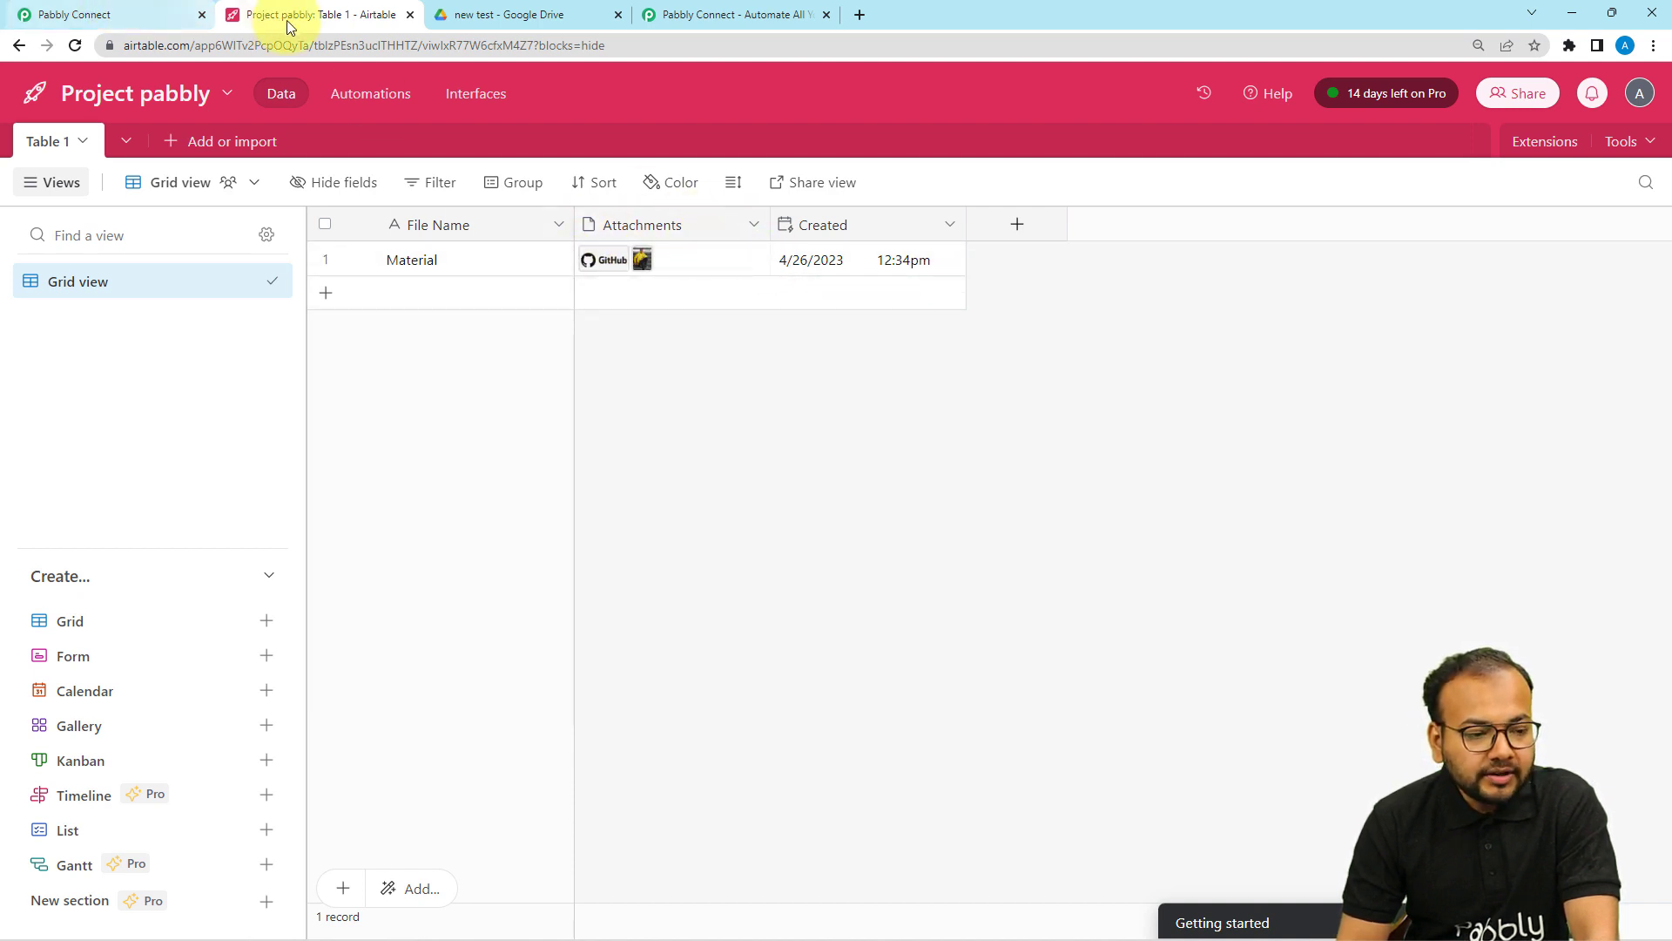
{"action": "left_click", "coordinate": [514, 21]}
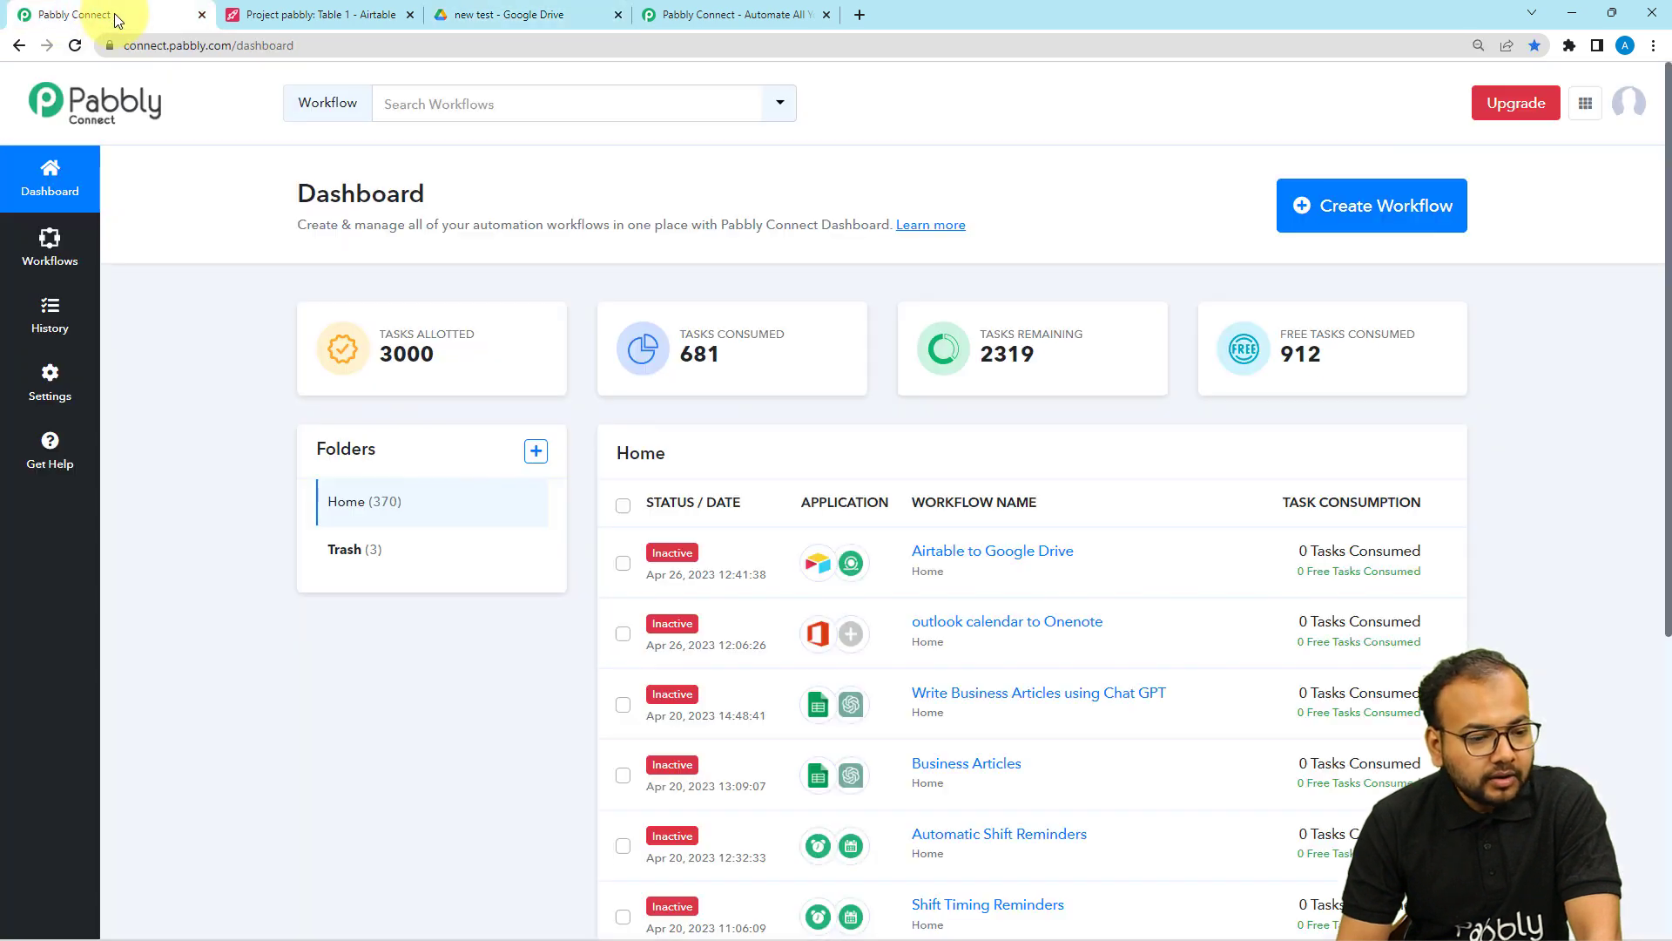
Step: Switch back to Pabbly Connect and create a workflow named "Airtable Google Drive Integration"
{"action": "left_click", "coordinate": [108, 14]}
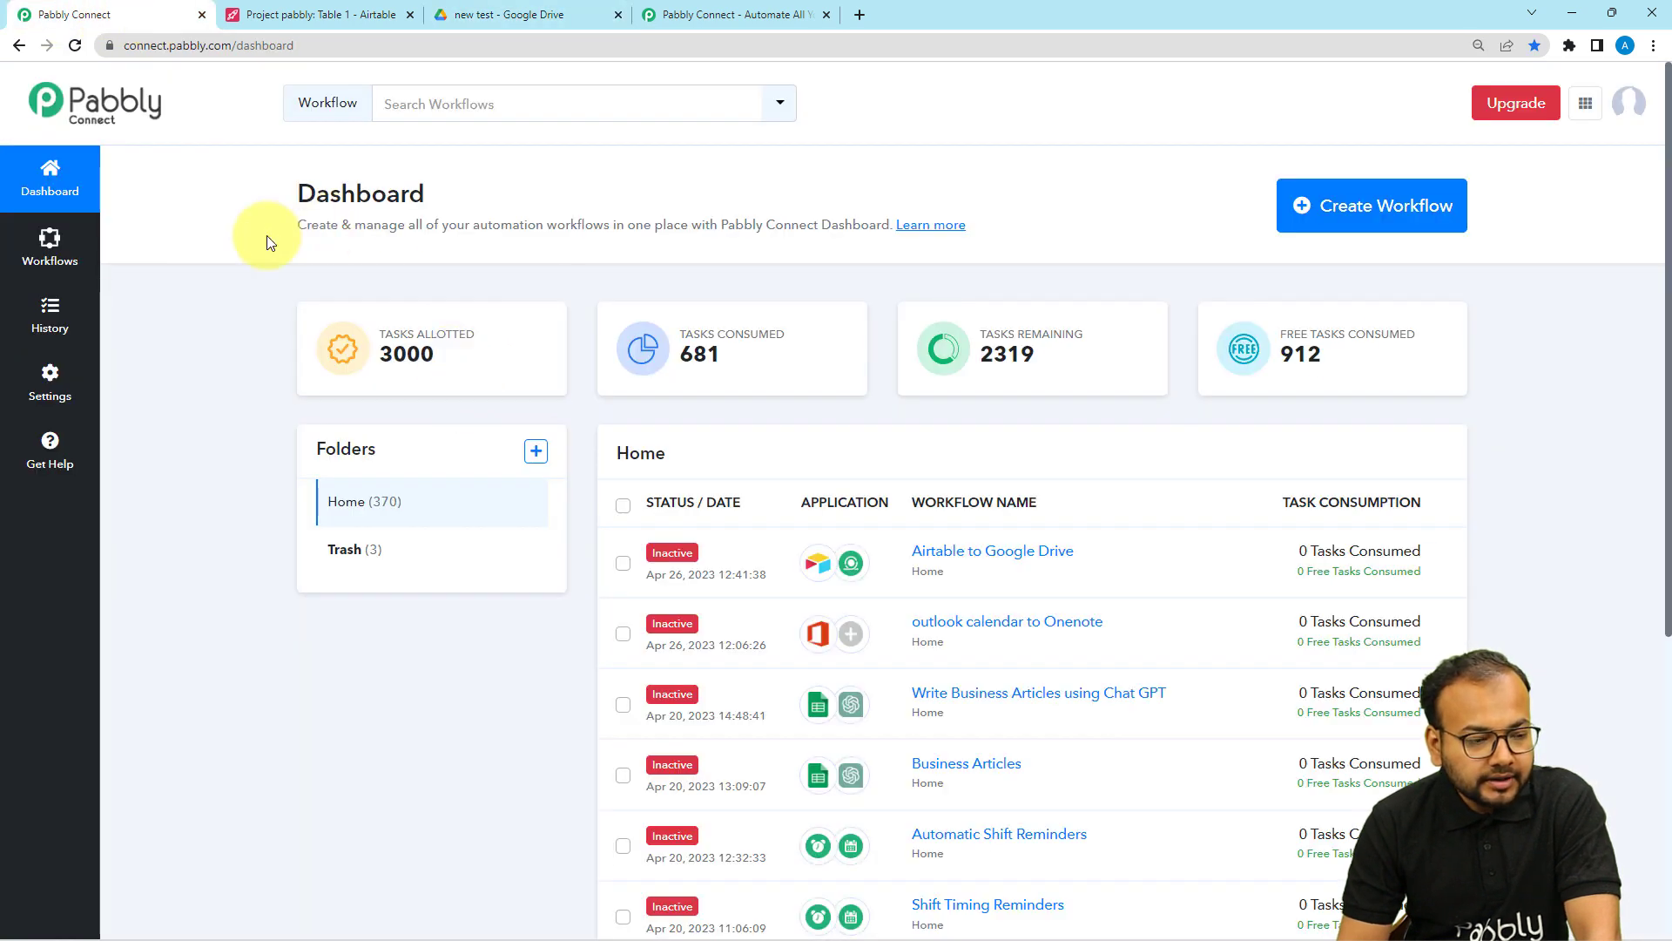
{"action": "left_click", "coordinate": [1396, 219]}
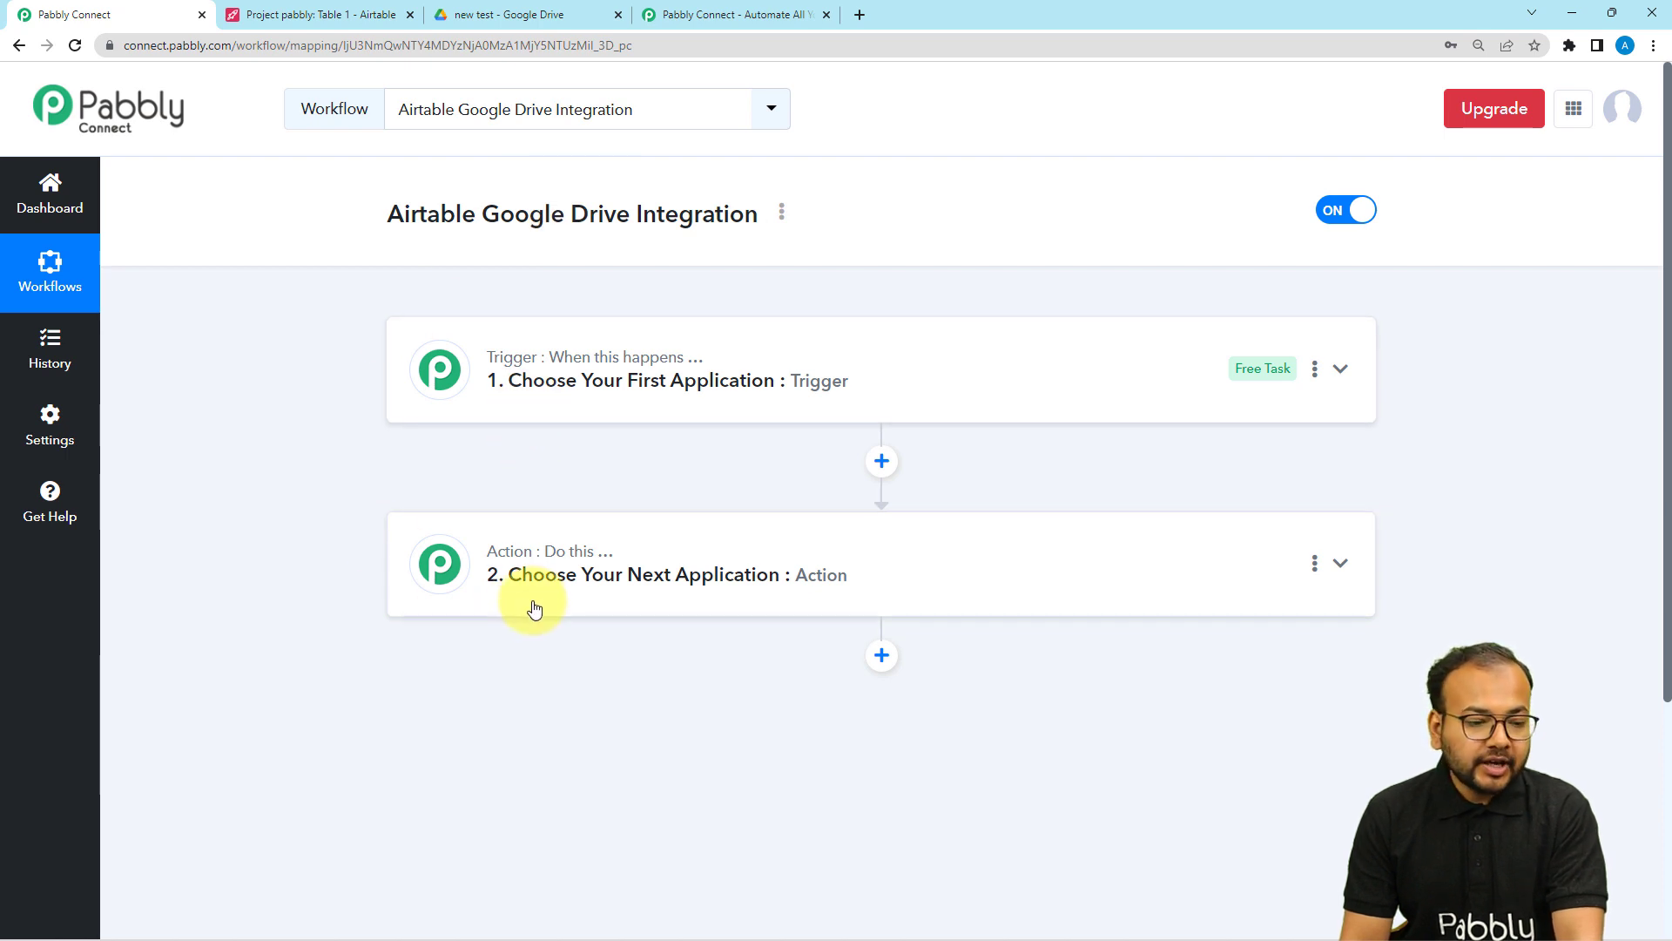
Step: Expand the workflow's trigger step, search for "airt" and choose Airtable as the trigger application
{"action": "left_click", "coordinate": [485, 384]}
{"action": "scroll", "coordinate": [312, 613], "scroll_direction": "down", "scroll_amount": 5}
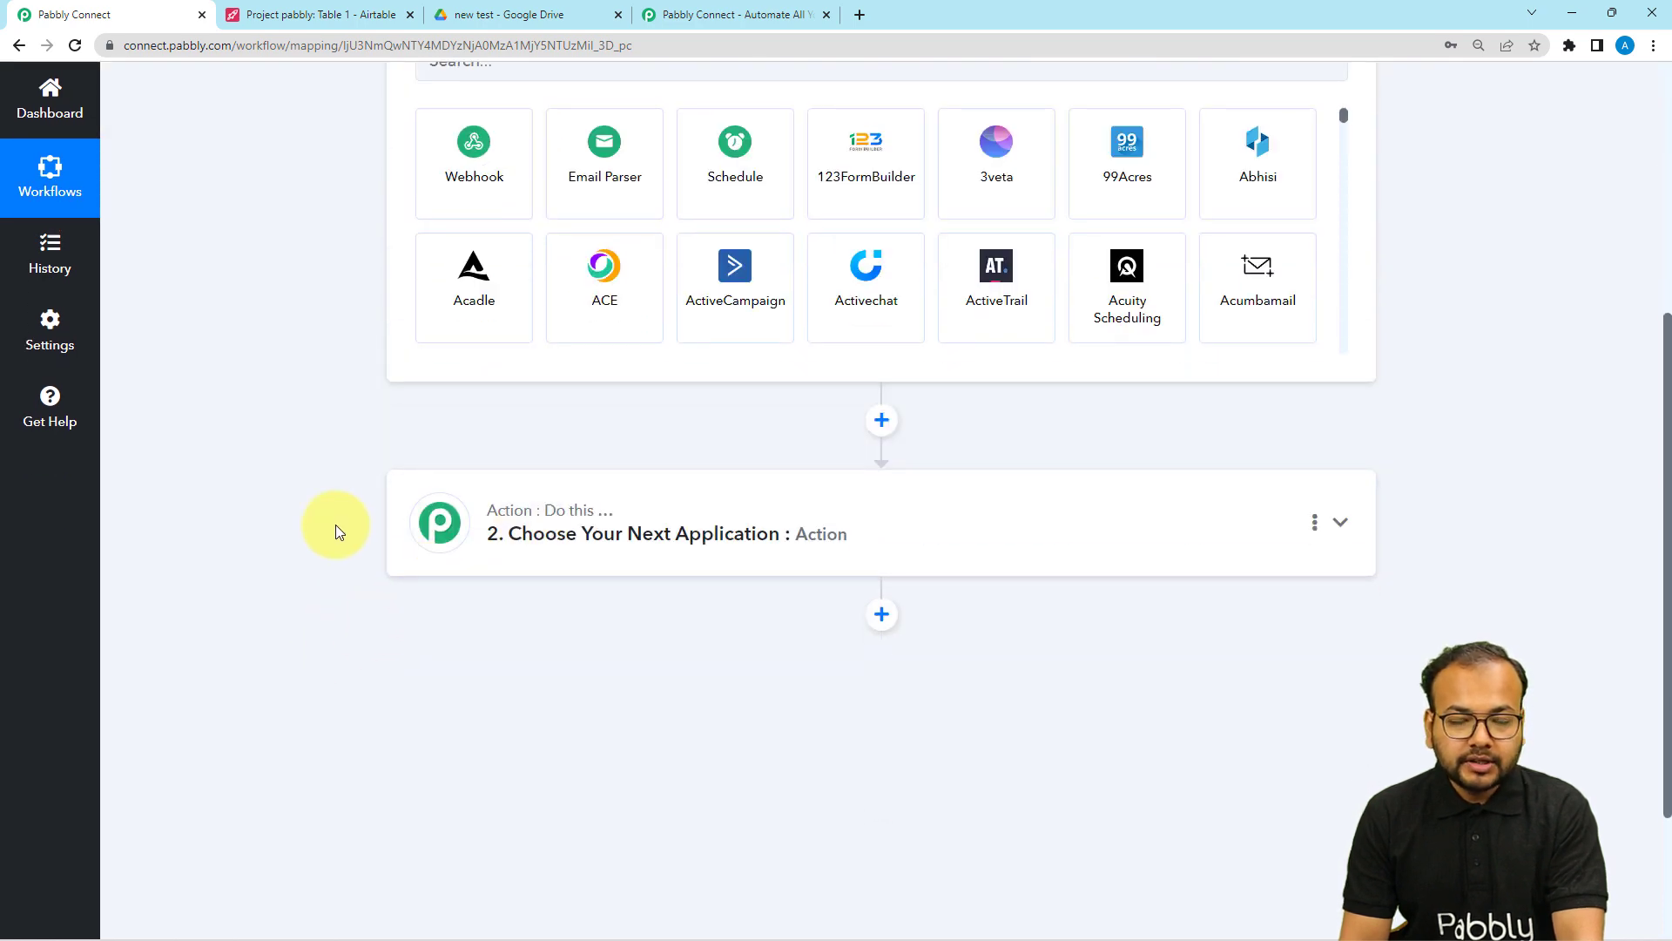
{"action": "scroll", "coordinate": [336, 524], "scroll_direction": "up", "scroll_amount": 2}
{"action": "scroll", "coordinate": [337, 525], "scroll_direction": "up", "scroll_amount": 1}
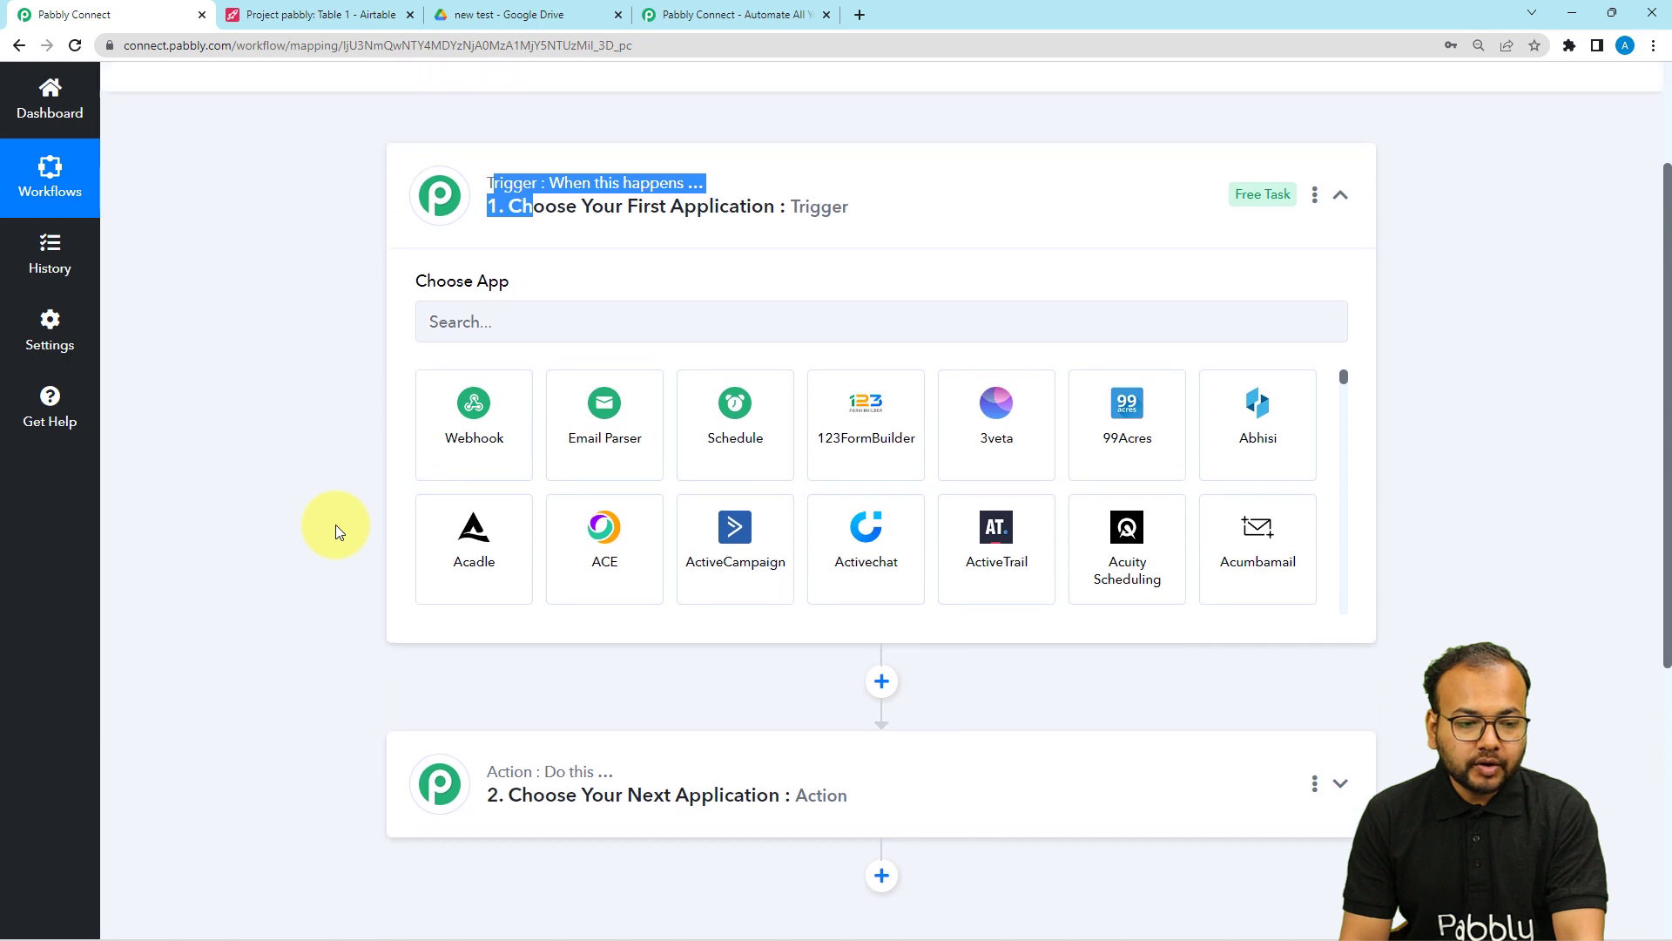
{"action": "left_click", "coordinate": [327, 495]}
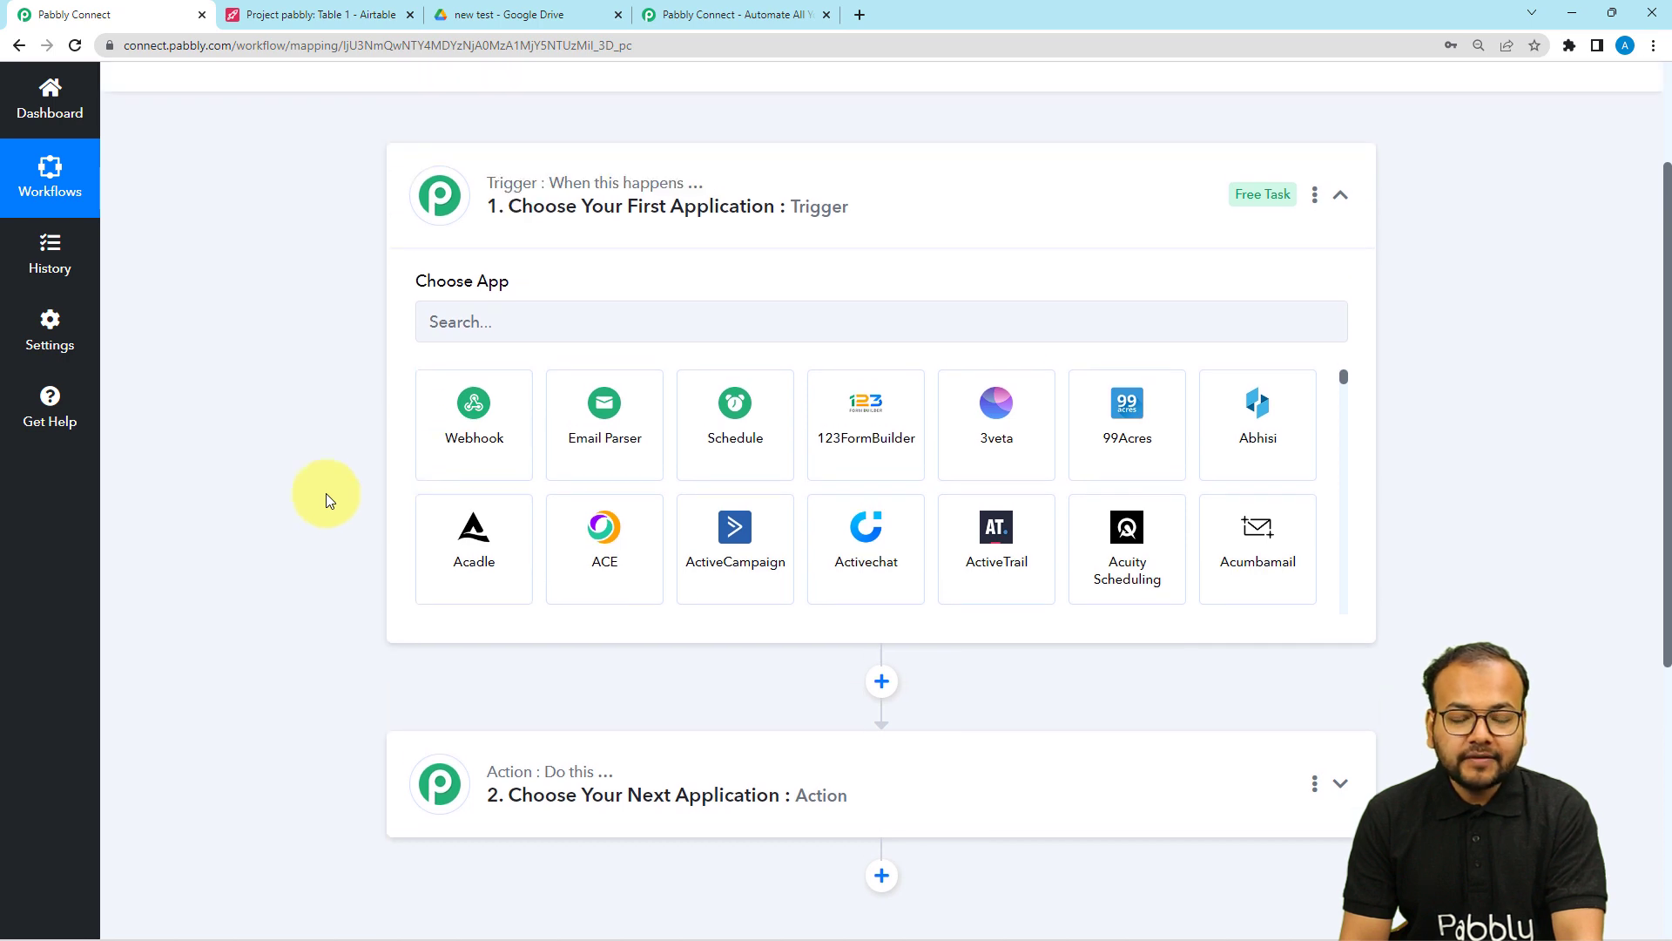
{"action": "scroll", "coordinate": [326, 493], "scroll_direction": "down", "scroll_amount": 5}
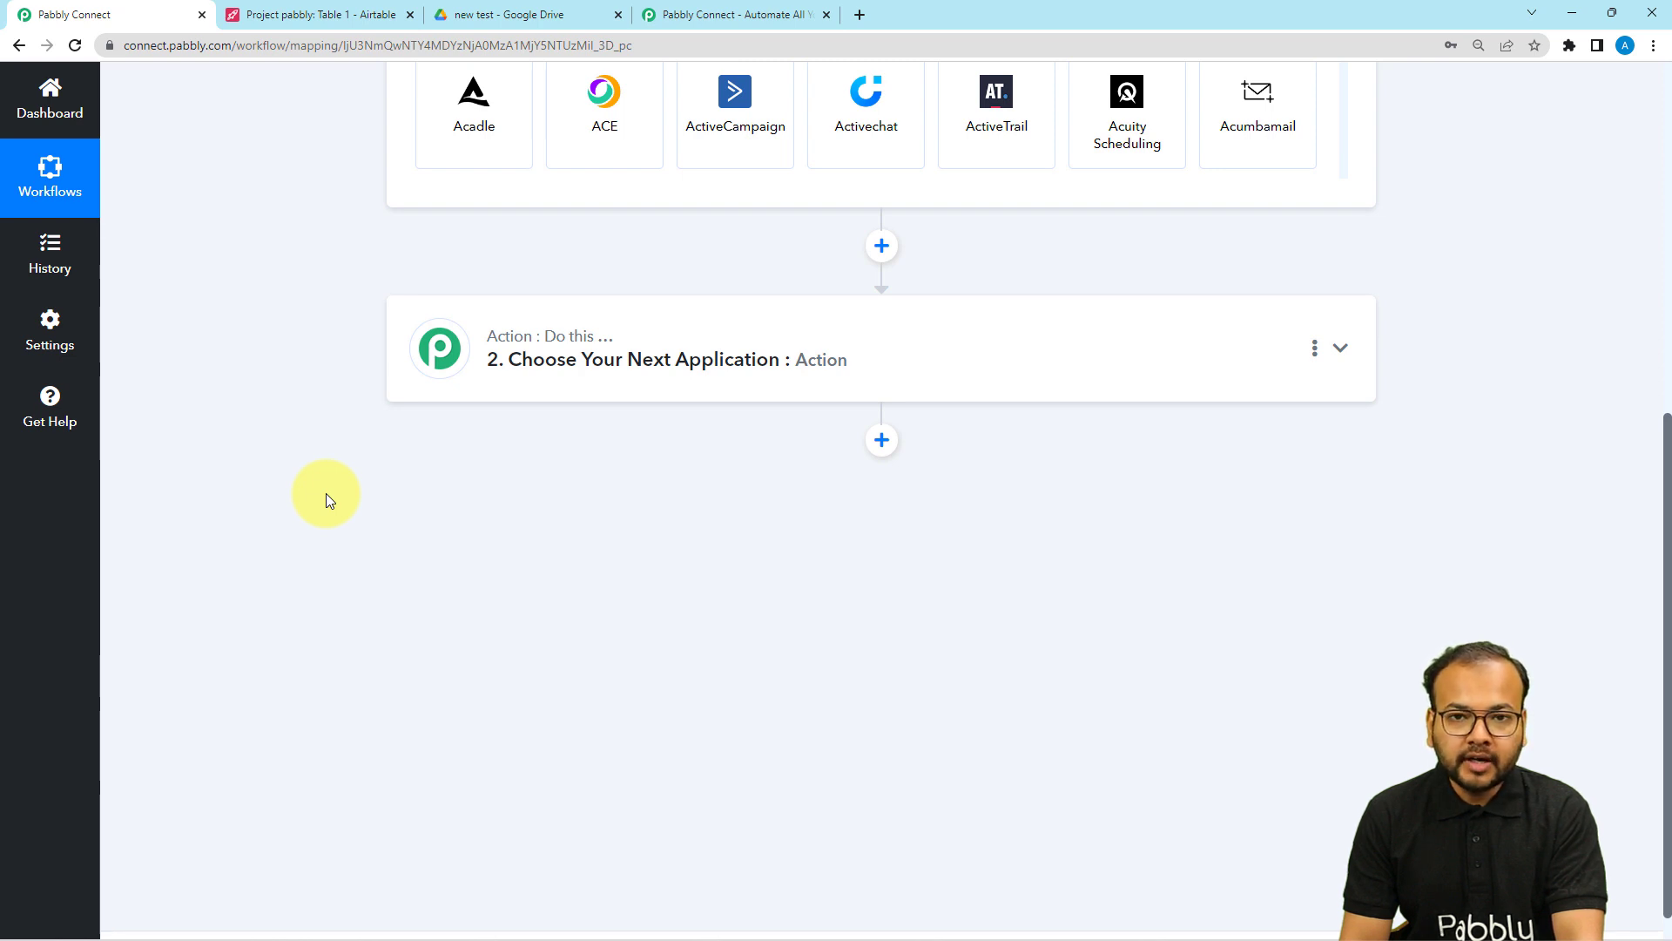
{"action": "scroll", "coordinate": [326, 493], "scroll_direction": "up", "scroll_amount": 6}
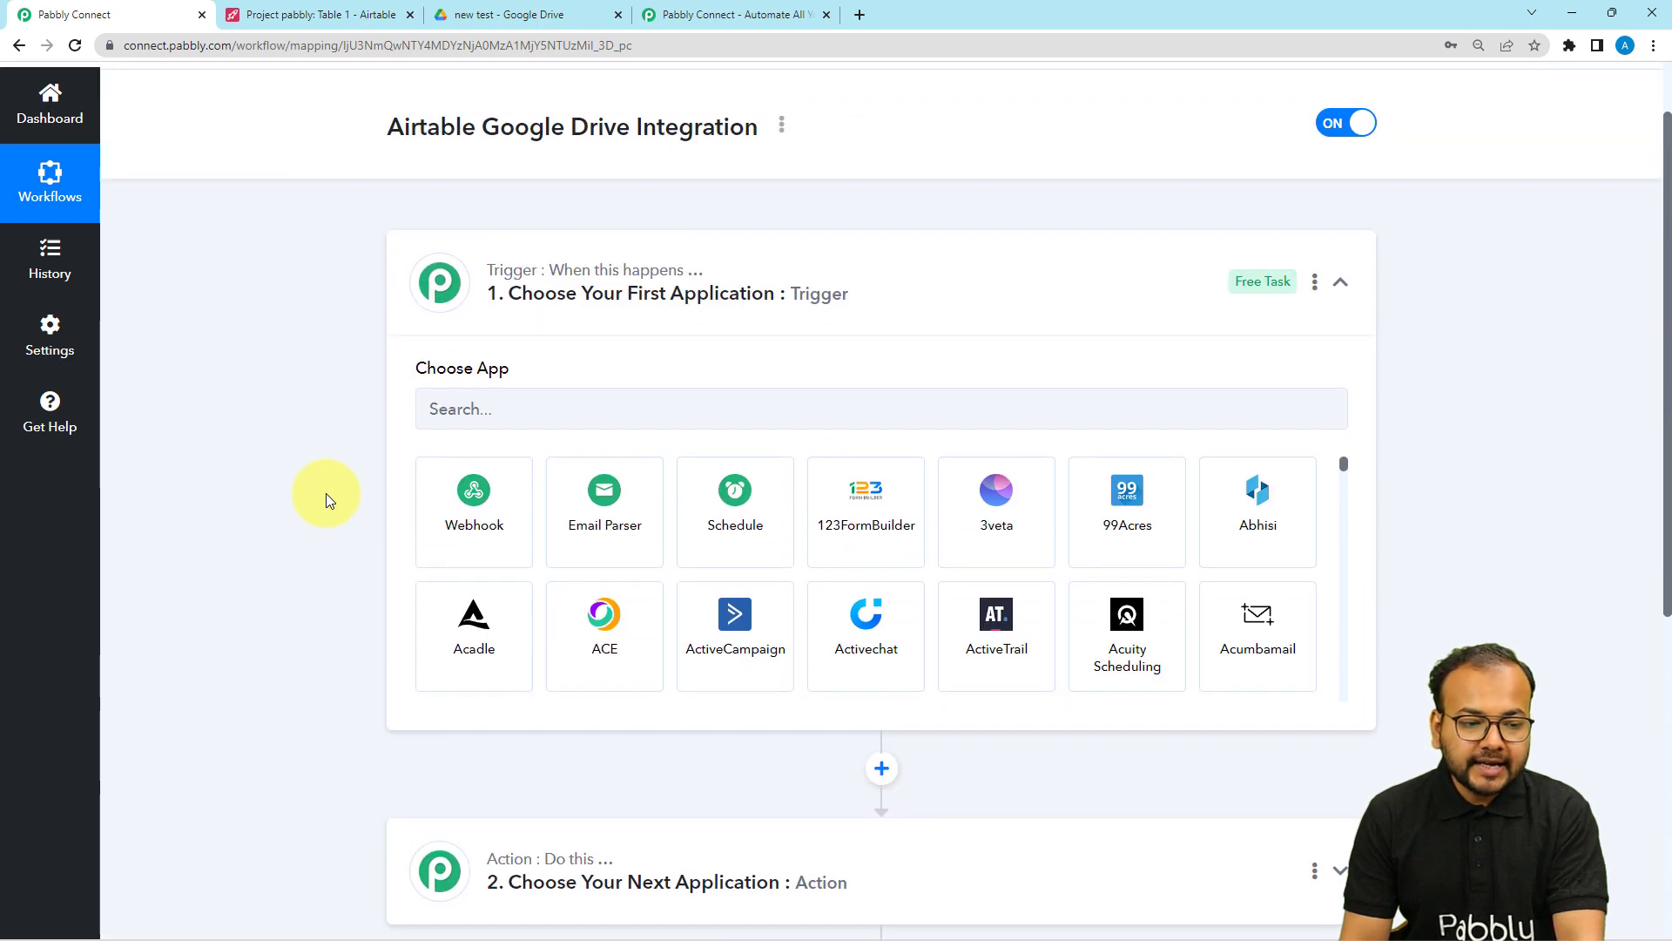
{"action": "scroll", "coordinate": [326, 493], "scroll_direction": "up", "scroll_amount": 1}
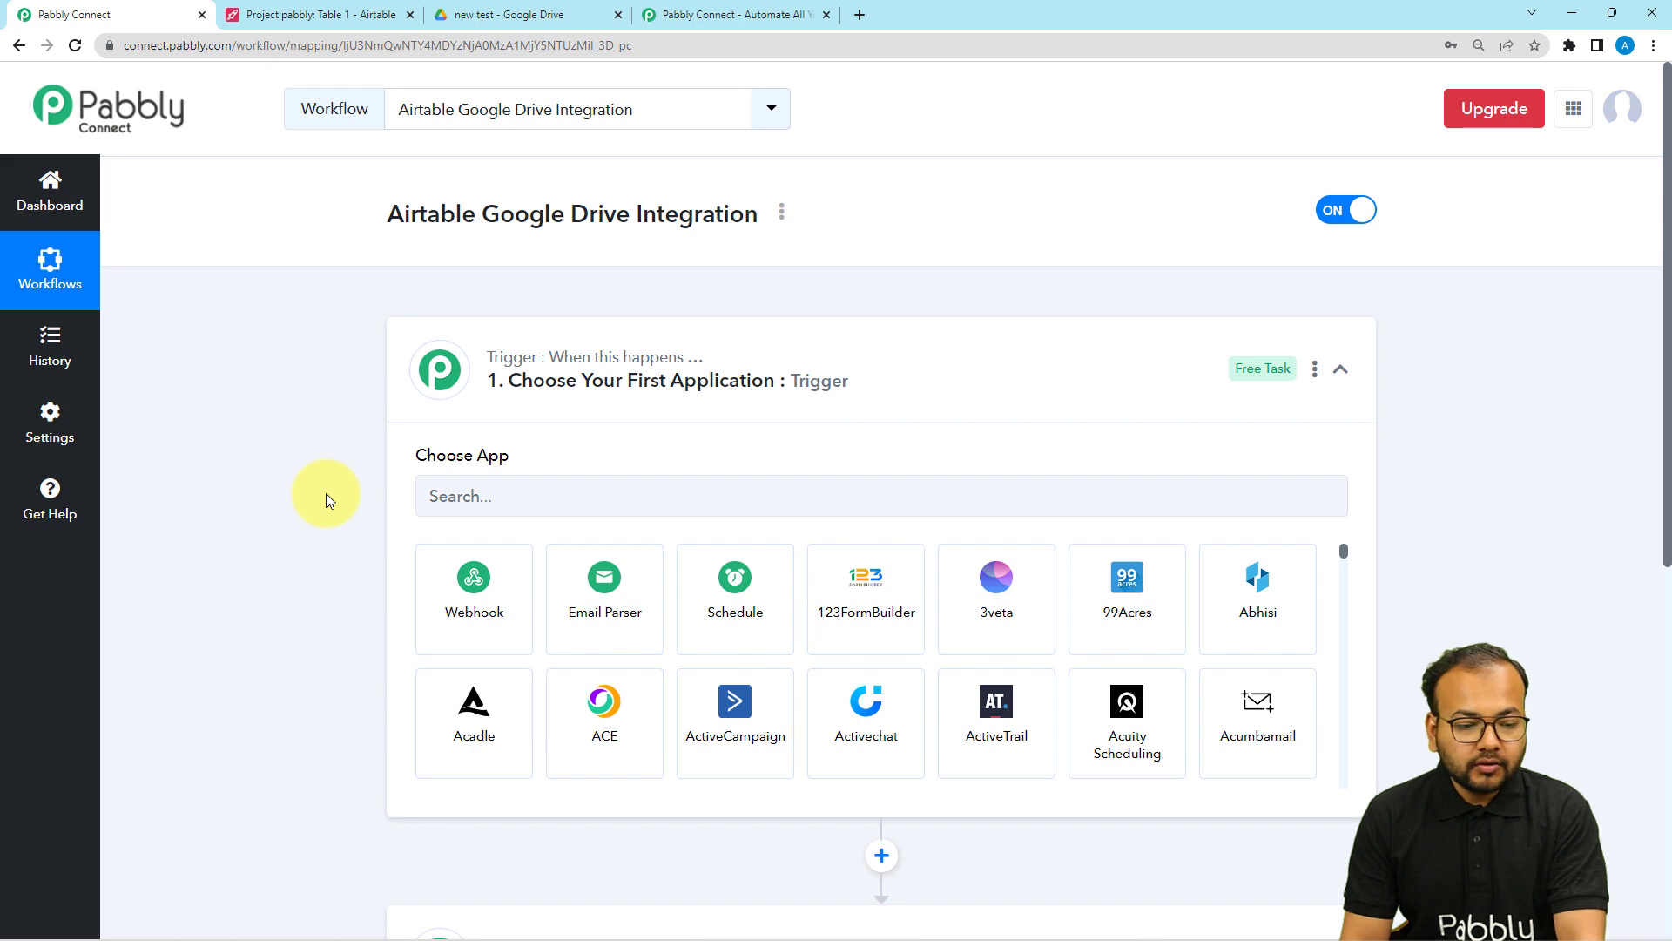
{"action": "scroll", "coordinate": [325, 493], "scroll_direction": "down", "scroll_amount": 5}
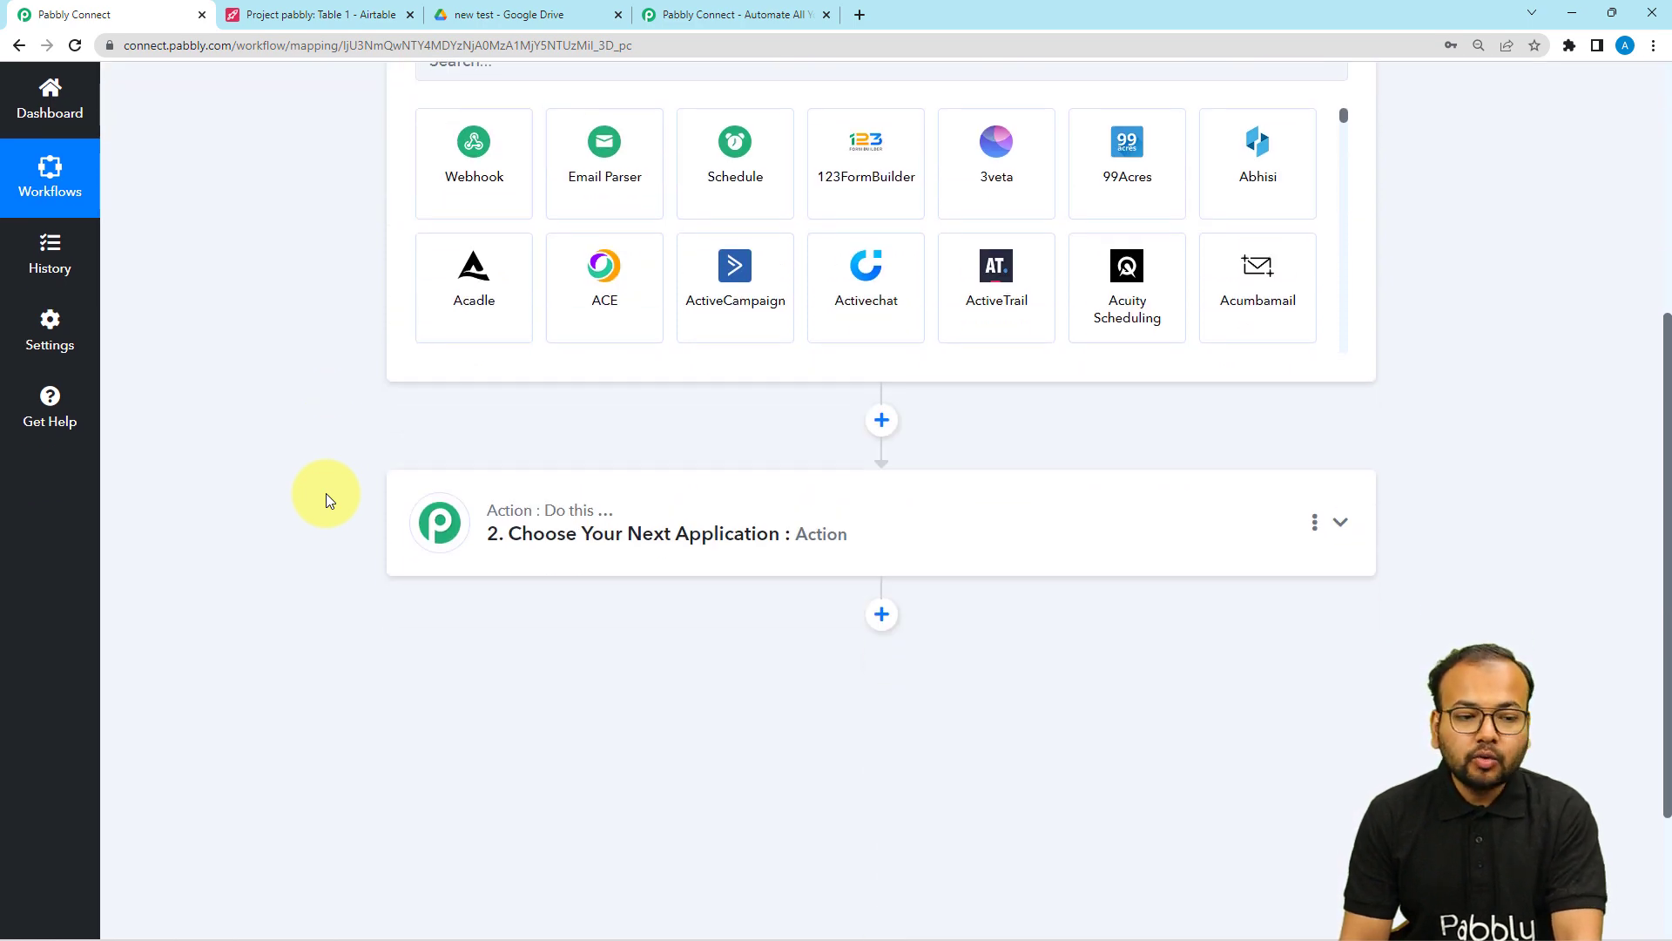
{"action": "scroll", "coordinate": [326, 493], "scroll_direction": "up", "scroll_amount": 4}
{"action": "left_click", "coordinate": [589, 411]}
{"action": "type", "text": "airt"}
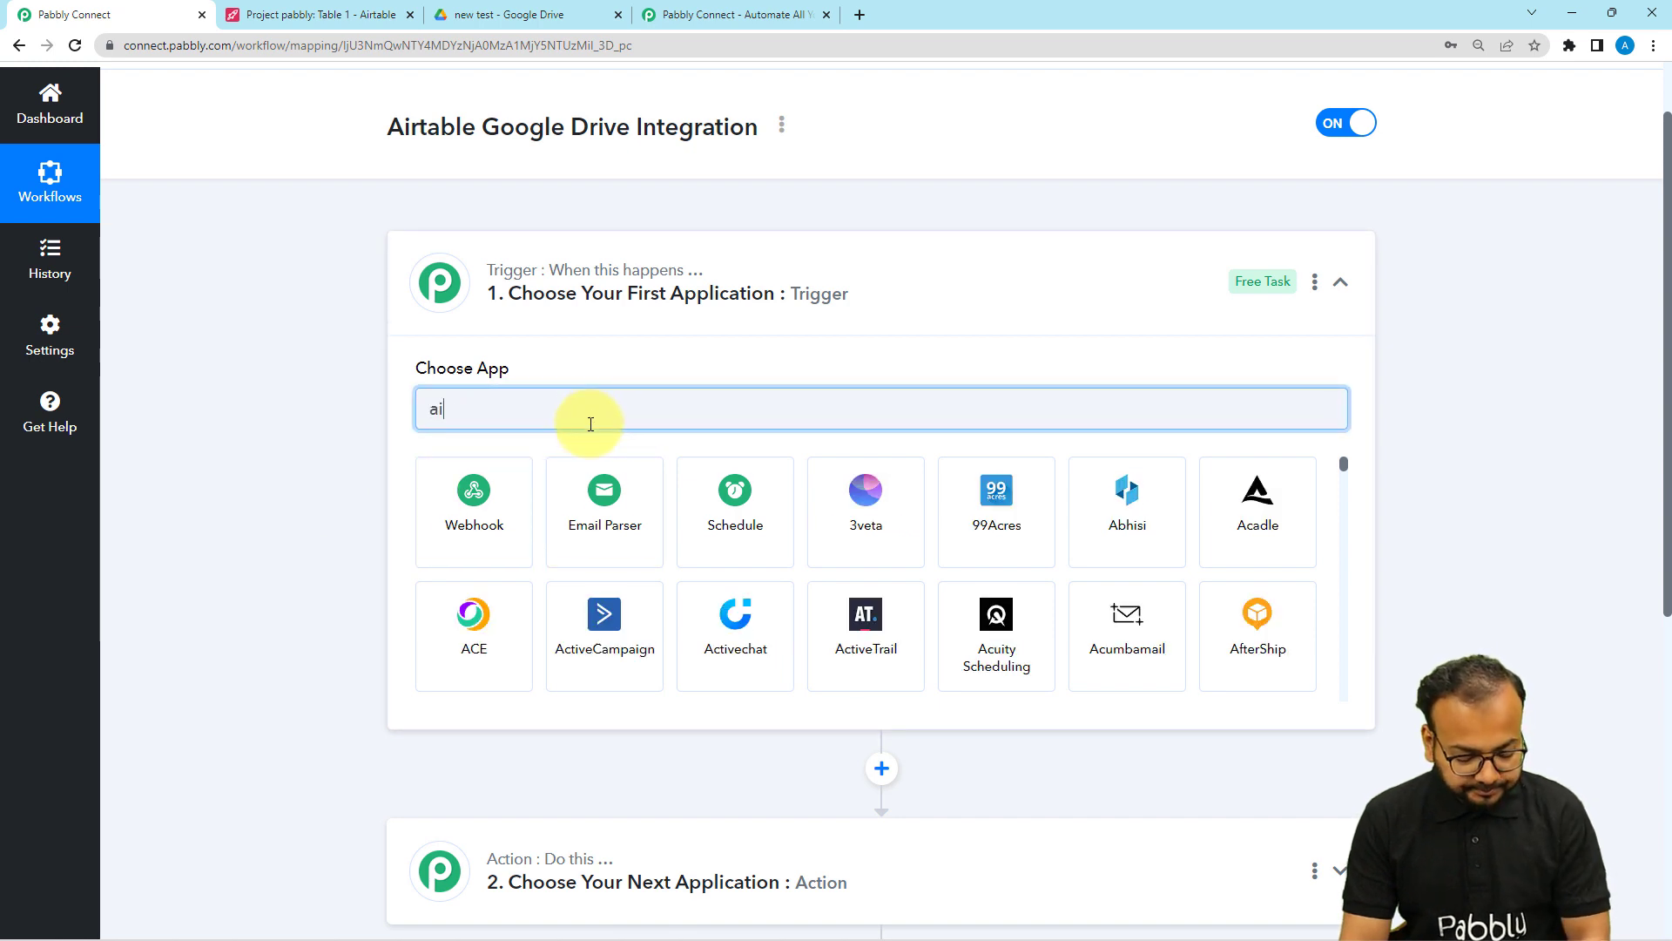
{"action": "left_click", "coordinate": [509, 513]}
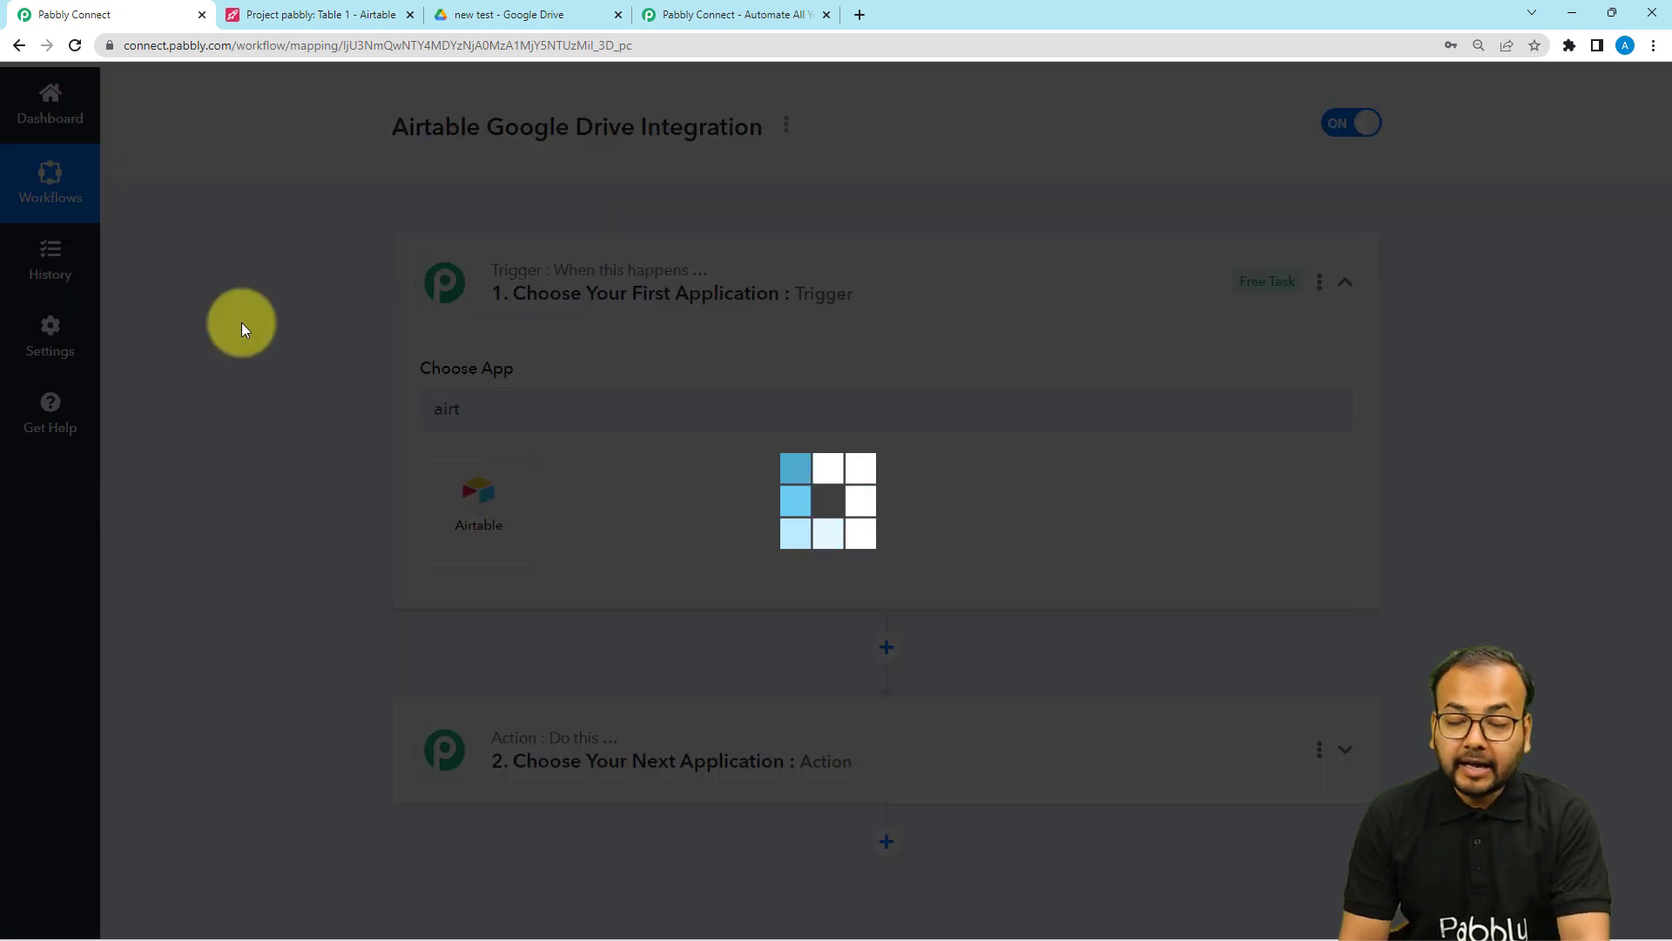
Step: Set the Airtable trigger event to New Record and start adding a new Airtable connection
{"action": "scroll", "coordinate": [248, 326], "scroll_direction": "down", "scroll_amount": 3}
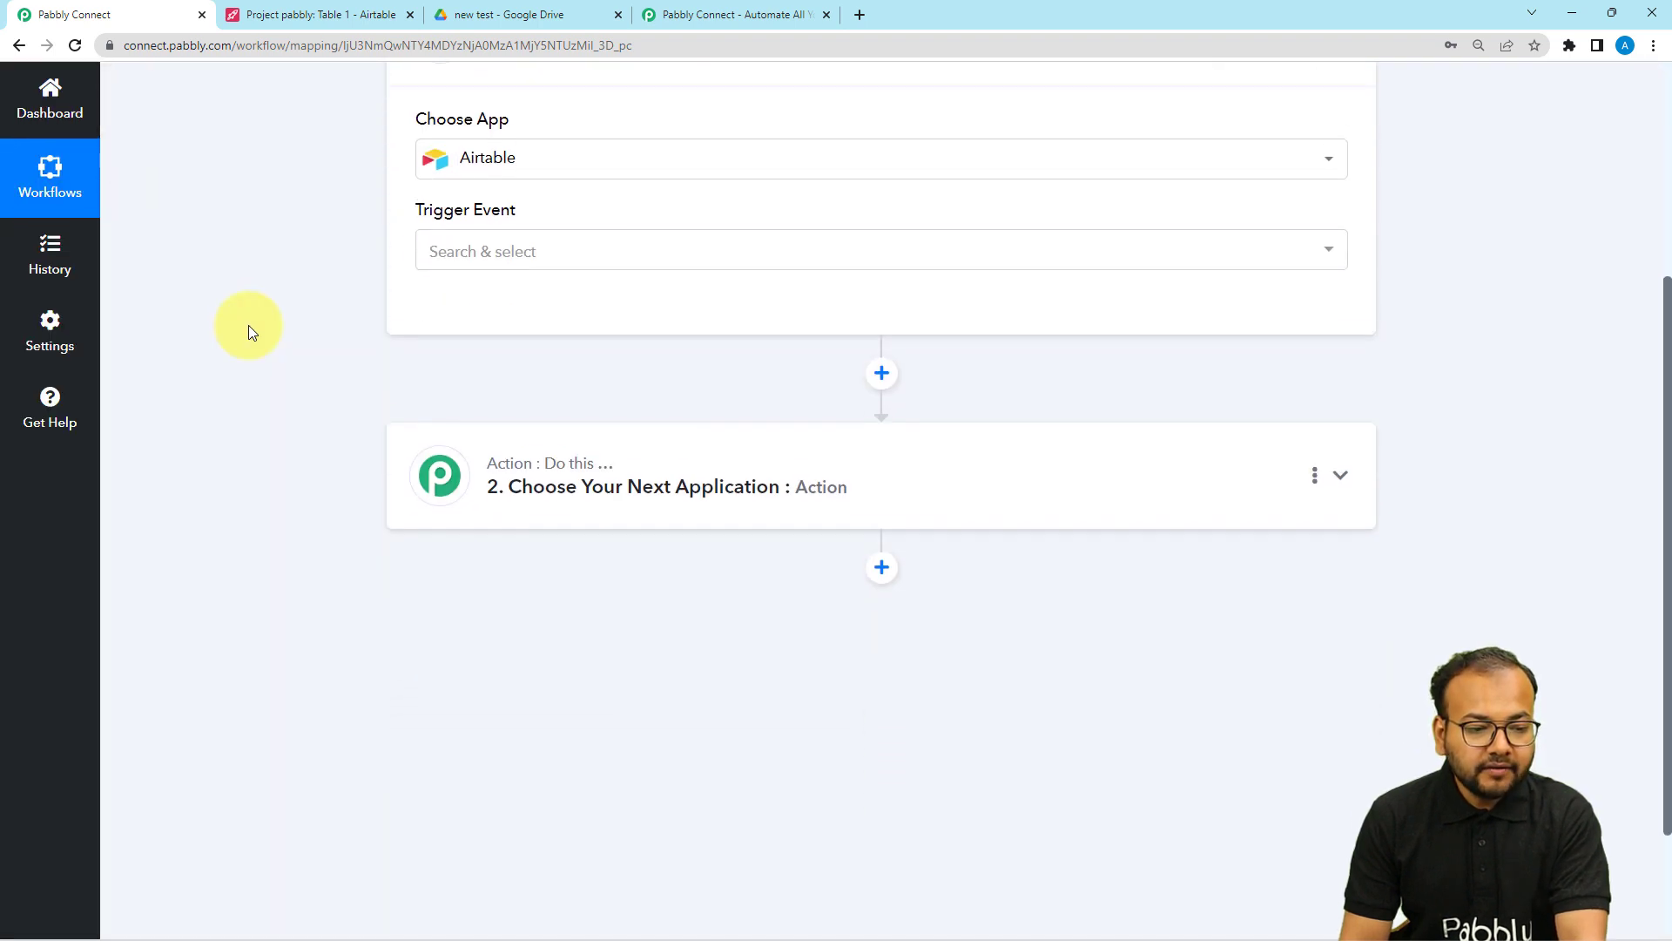
{"action": "left_click", "coordinate": [469, 248]}
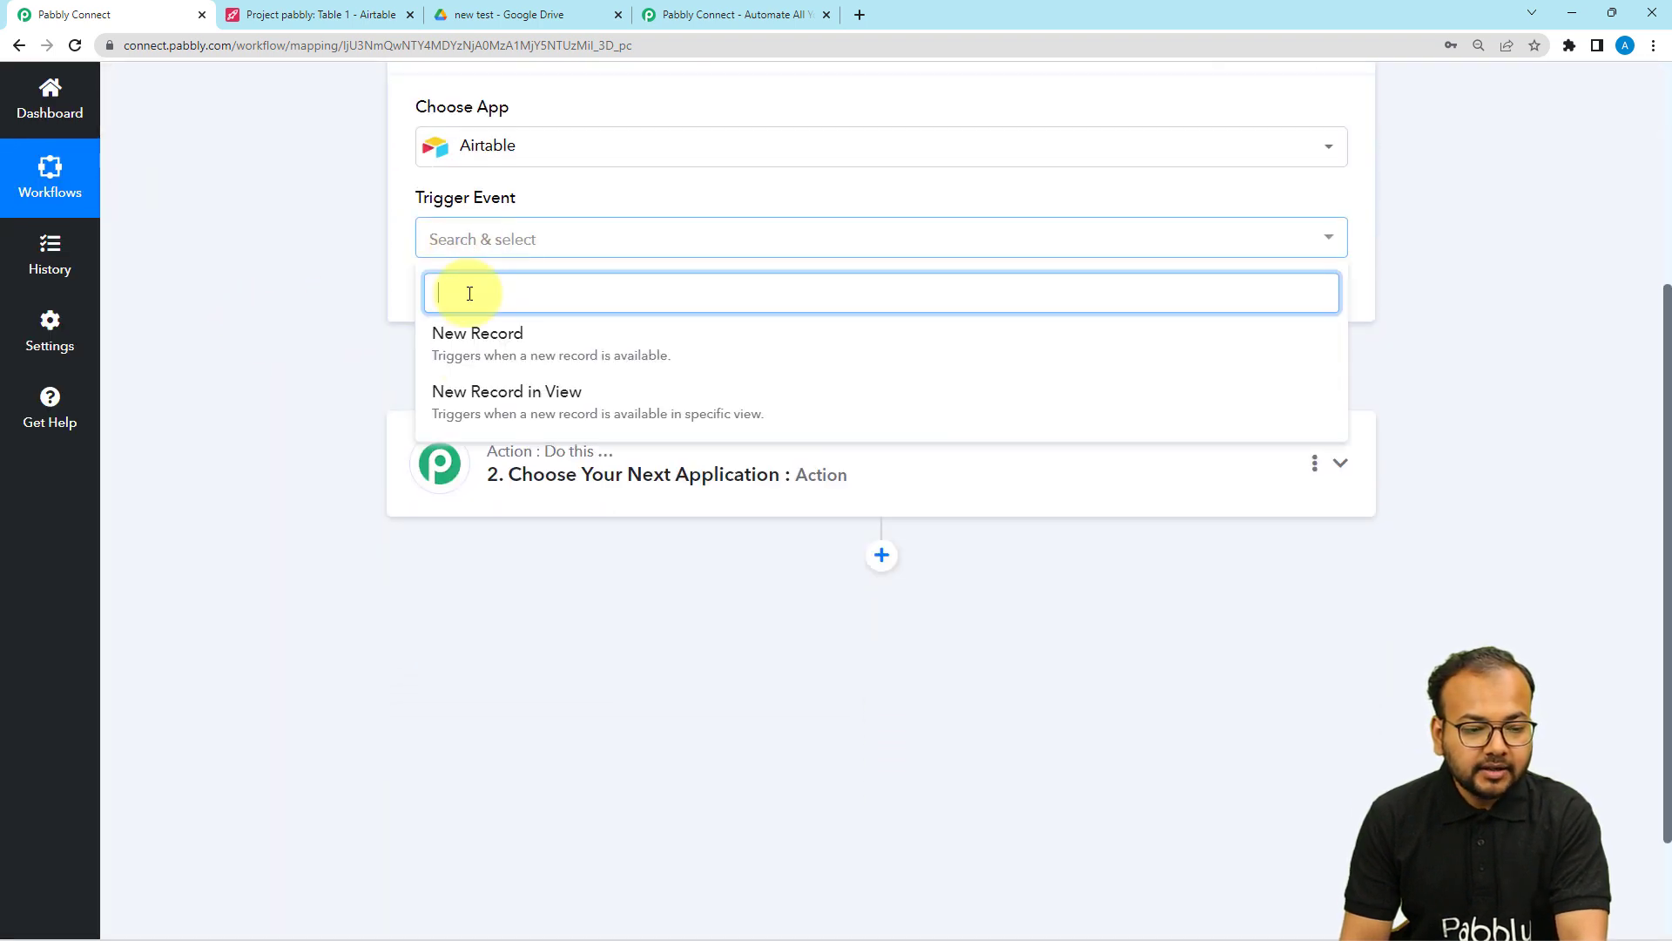
{"action": "left_click", "coordinate": [469, 350]}
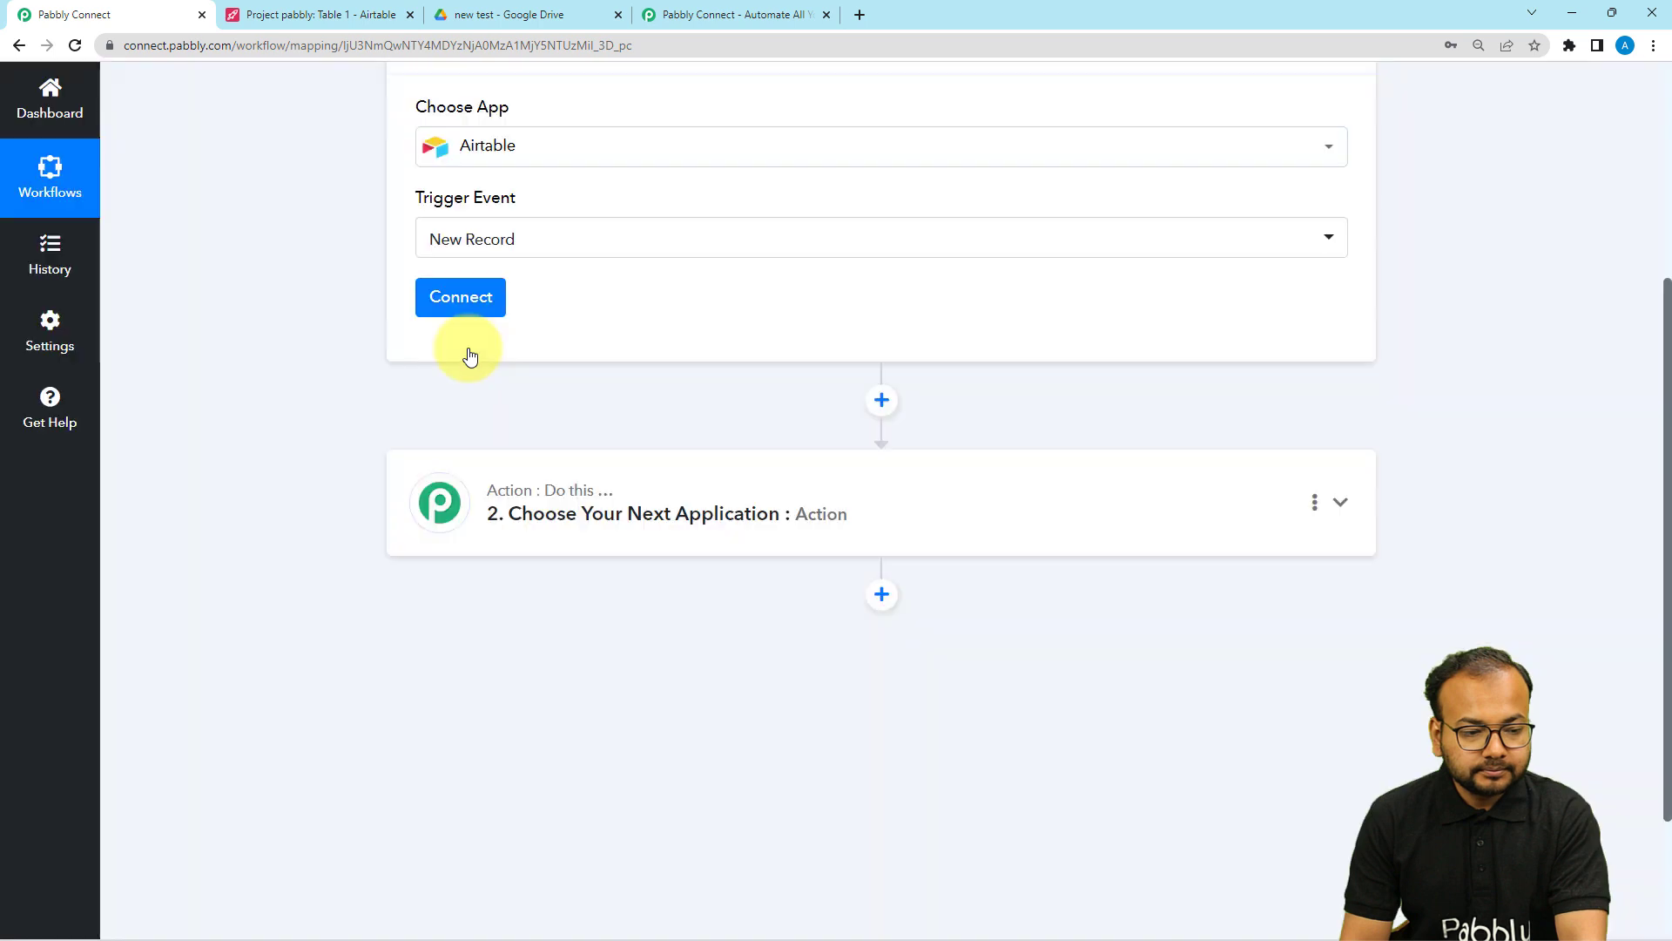
{"action": "left_click", "coordinate": [469, 311]}
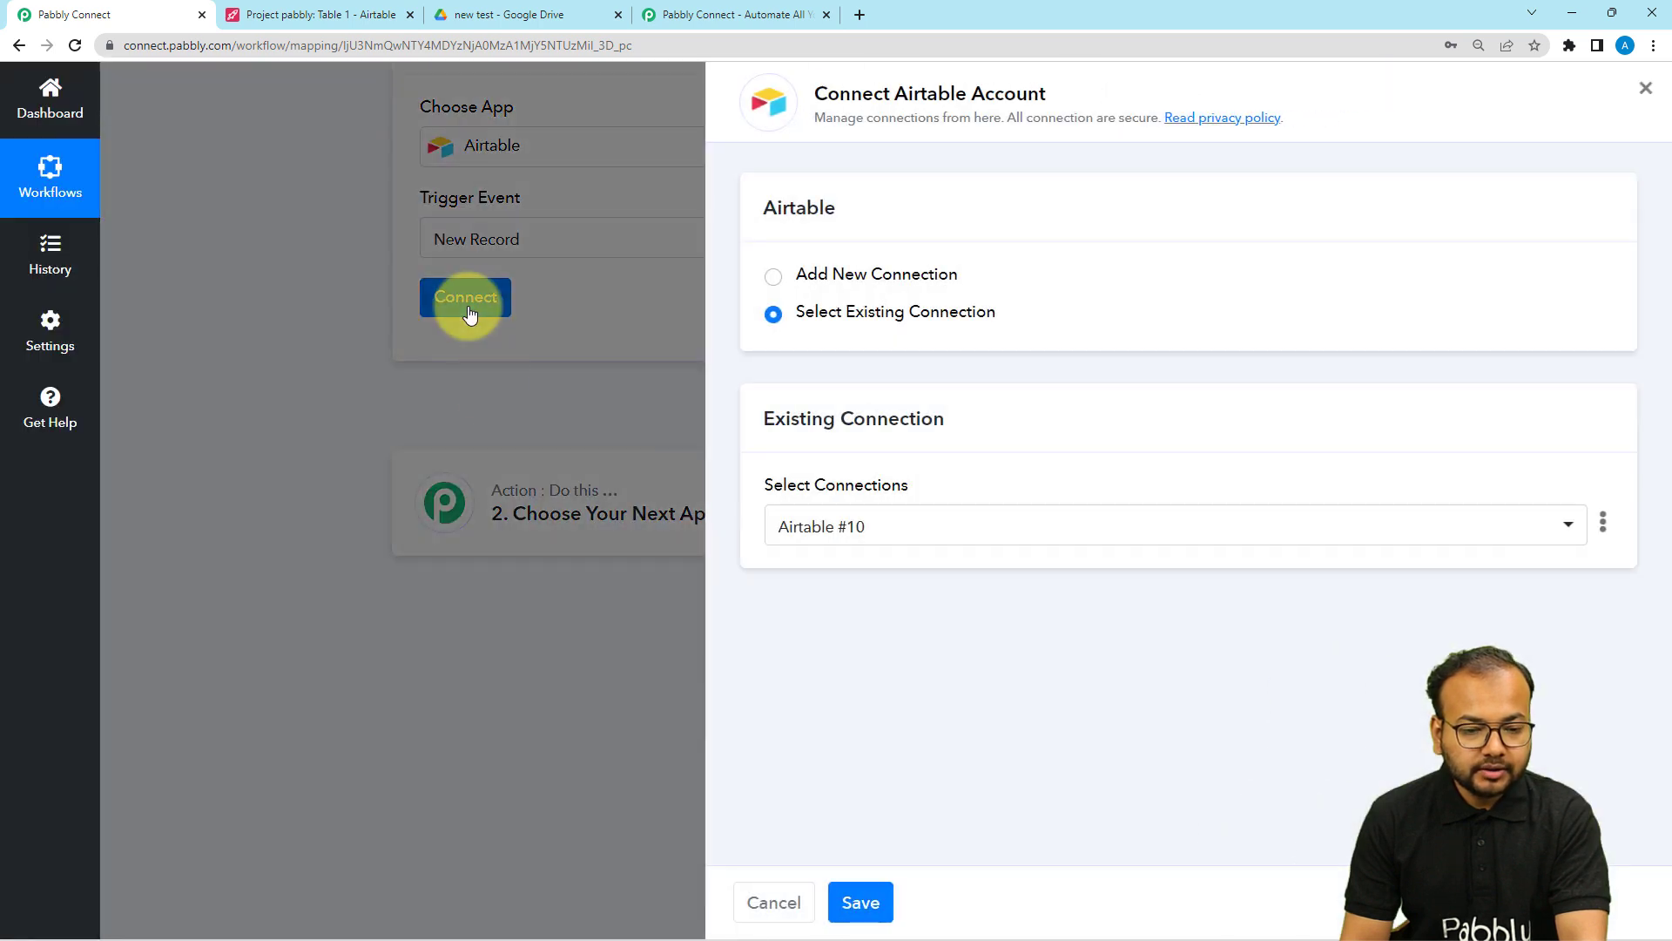
{"action": "left_click", "coordinate": [774, 277]}
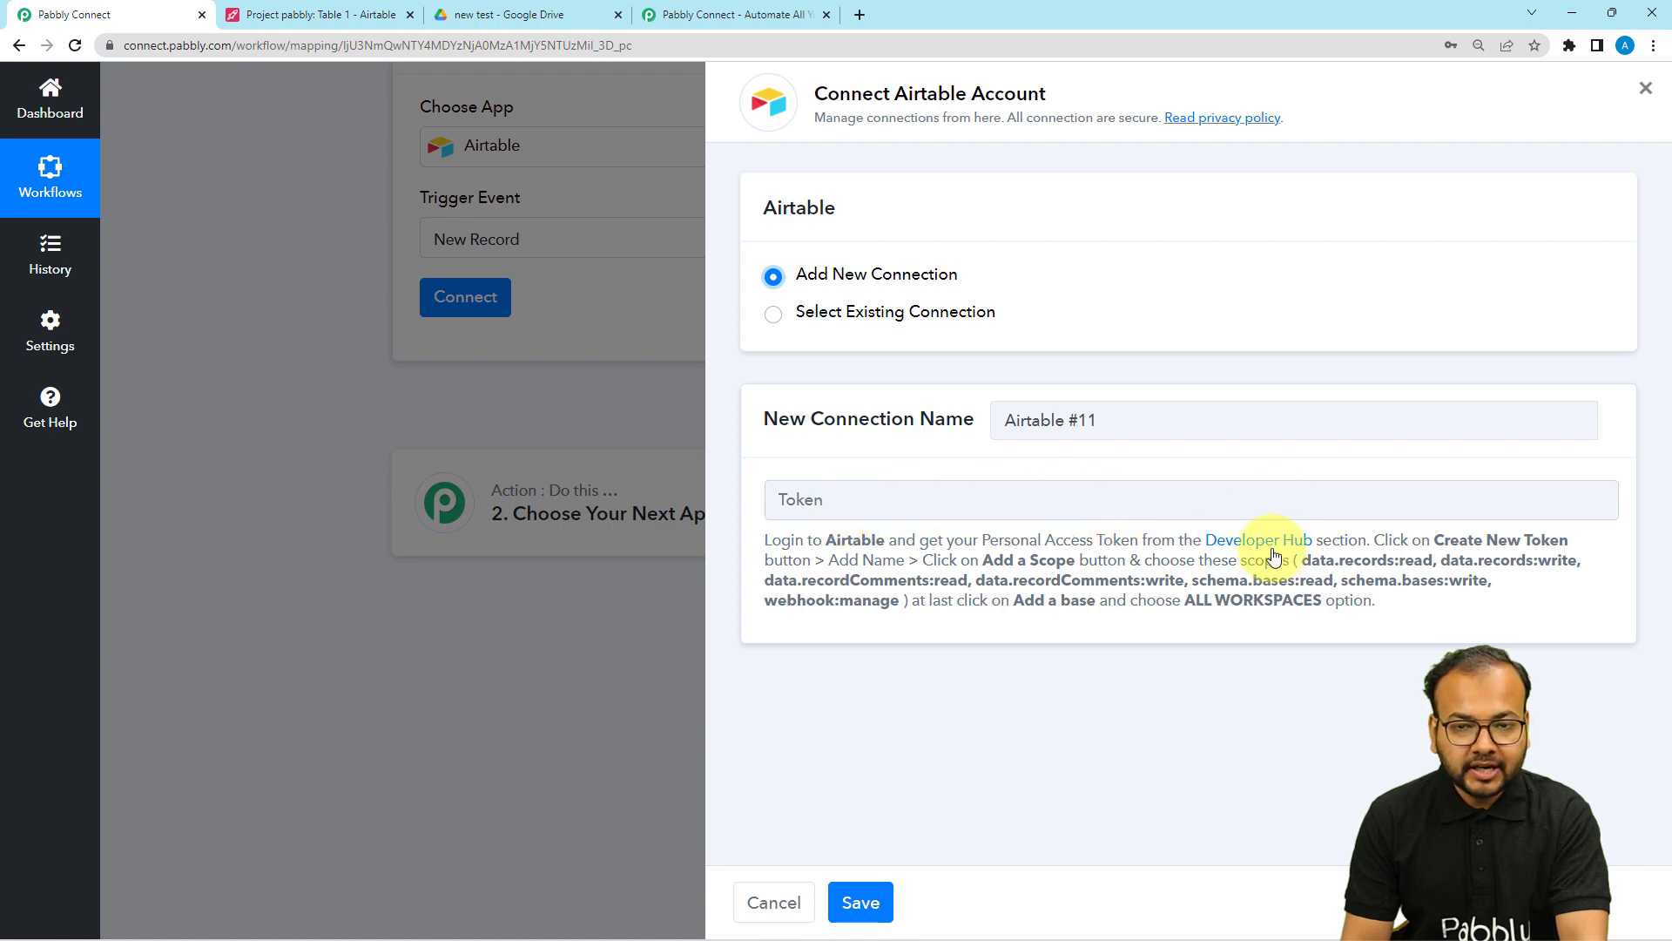
Step: Switch to Airtable and start a new personal access token named "test token" in the Developer hub
{"action": "left_click", "coordinate": [327, 15]}
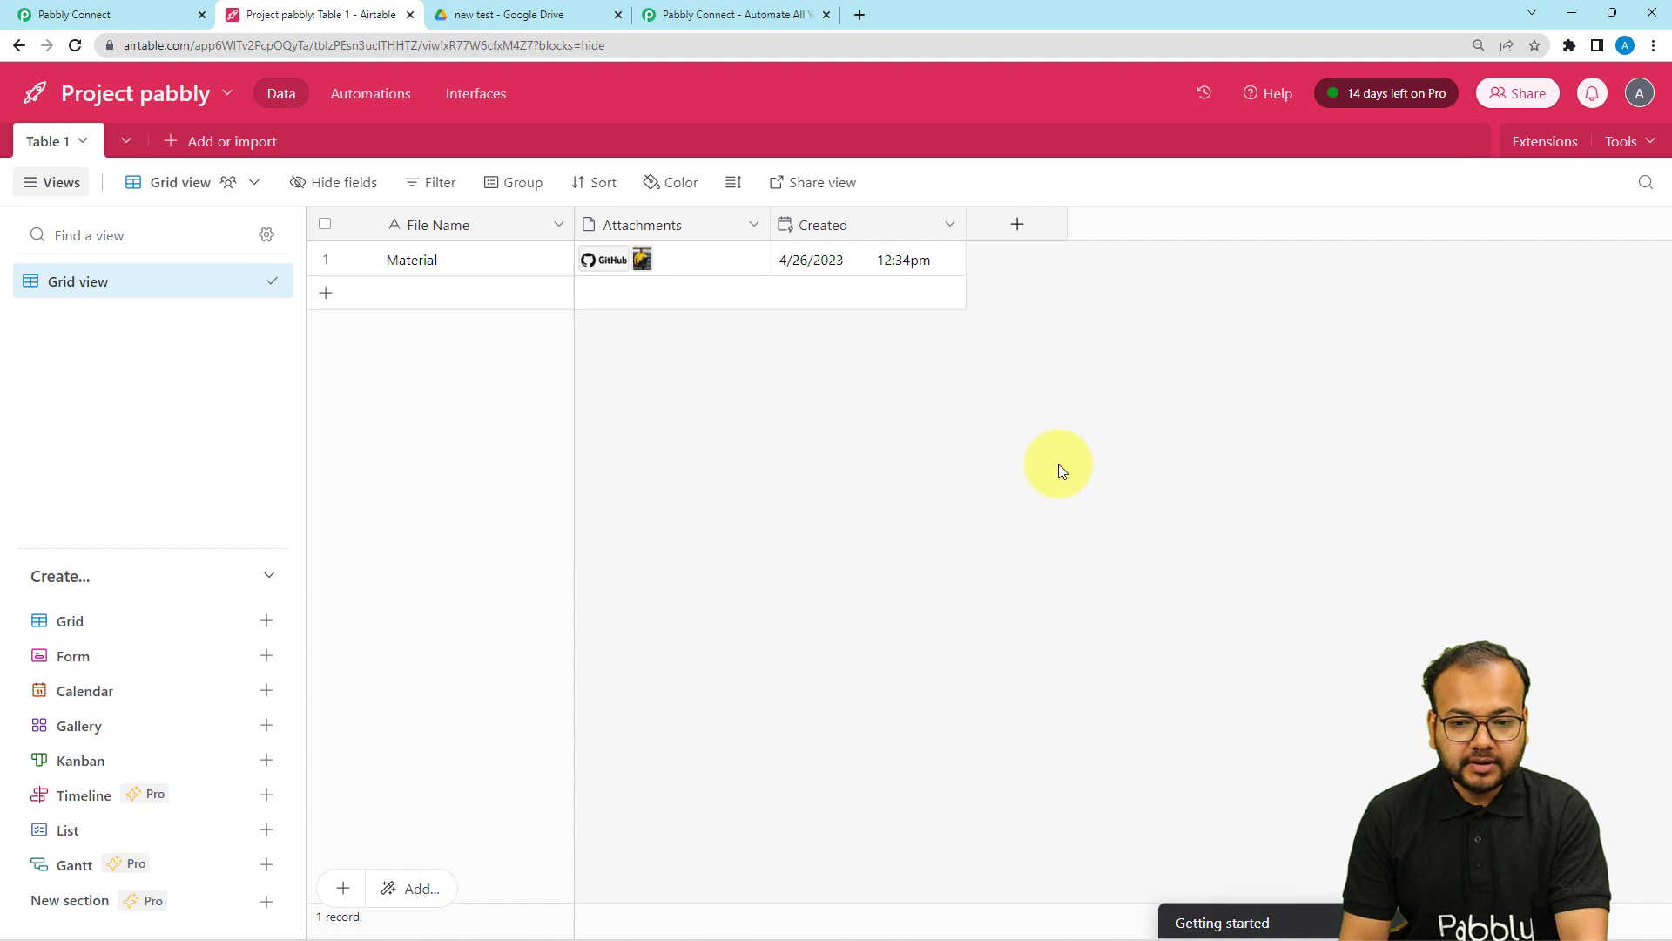
{"action": "left_click", "coordinate": [1641, 96]}
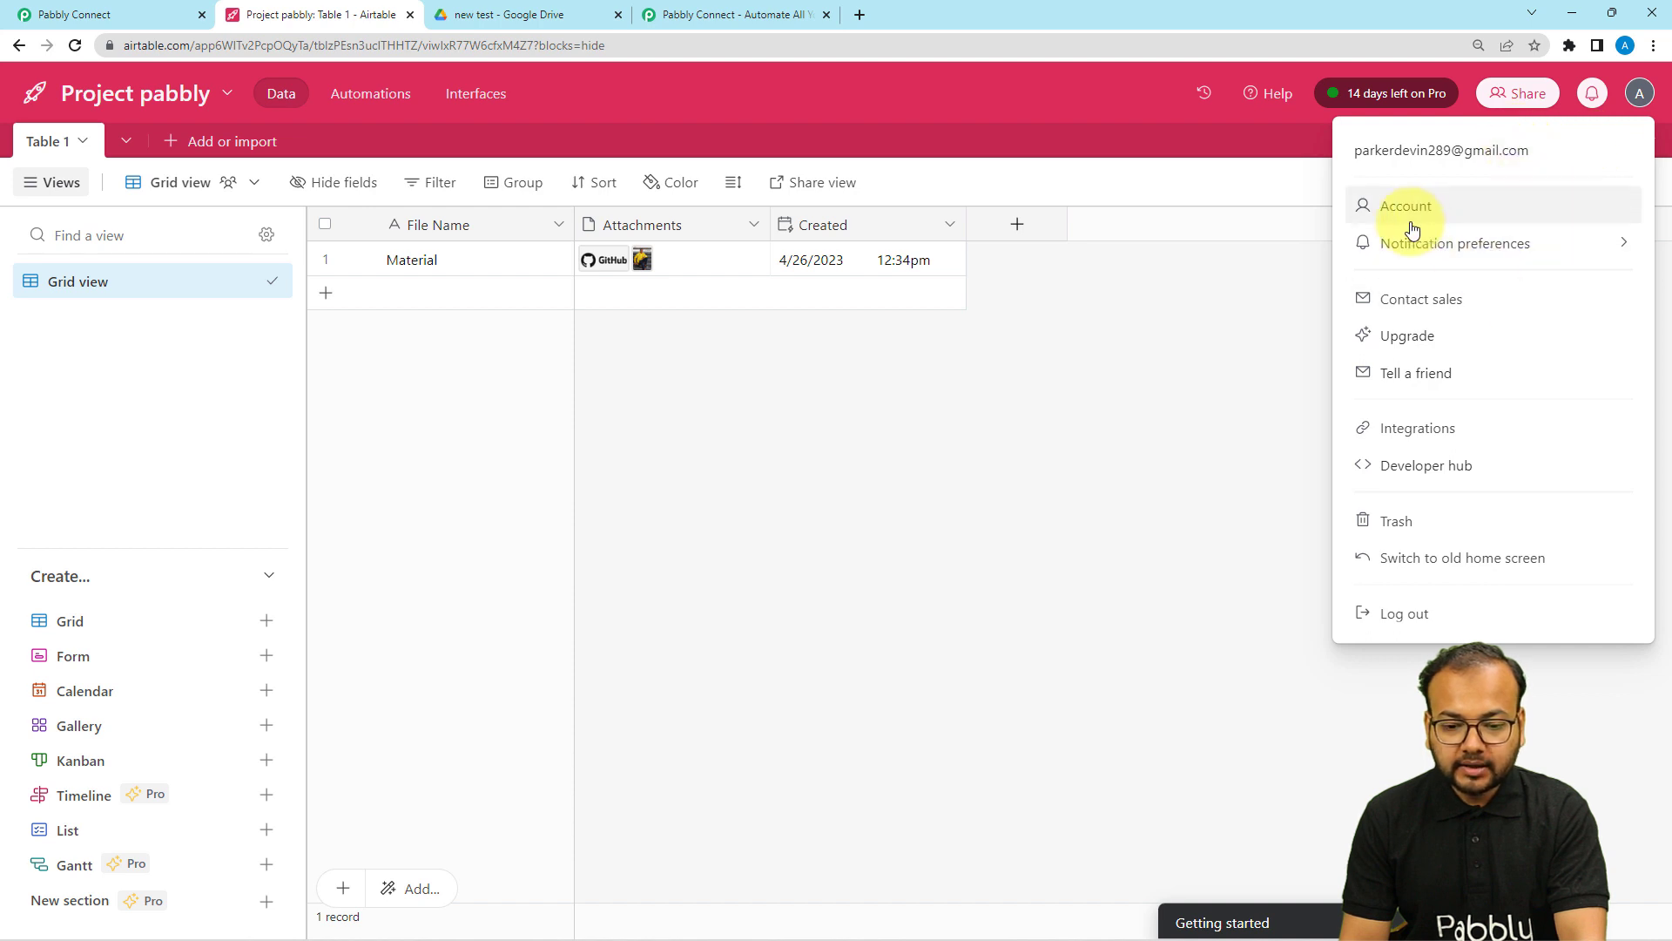
{"action": "left_click", "coordinate": [1433, 471]}
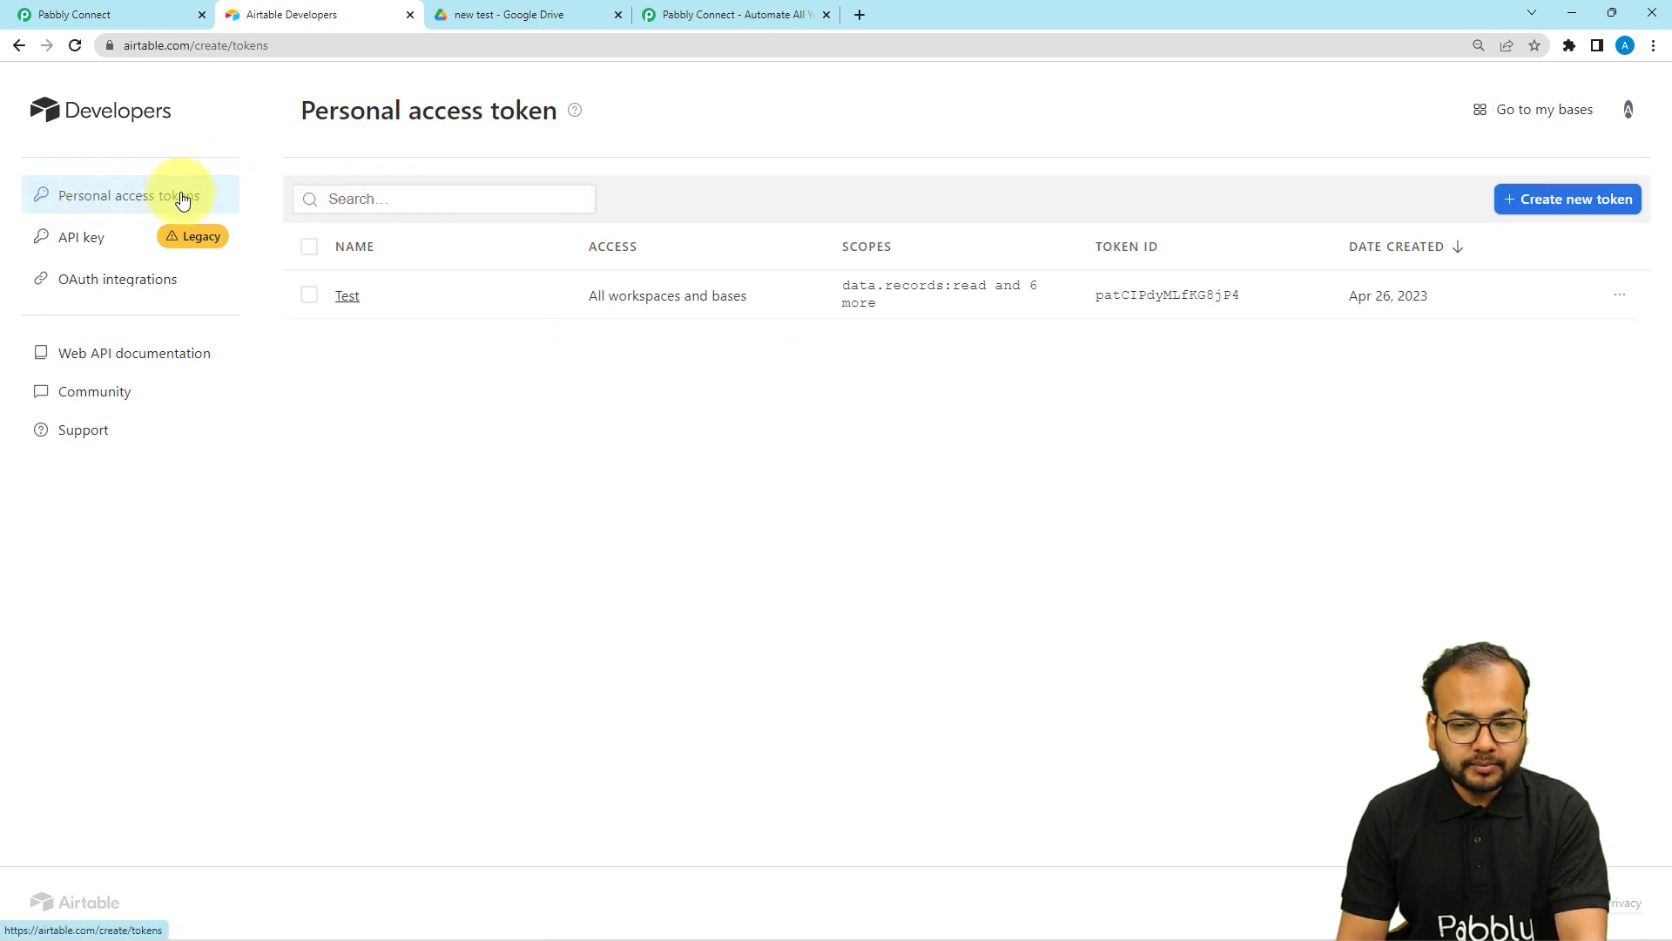
{"action": "left_click", "coordinate": [1526, 199]}
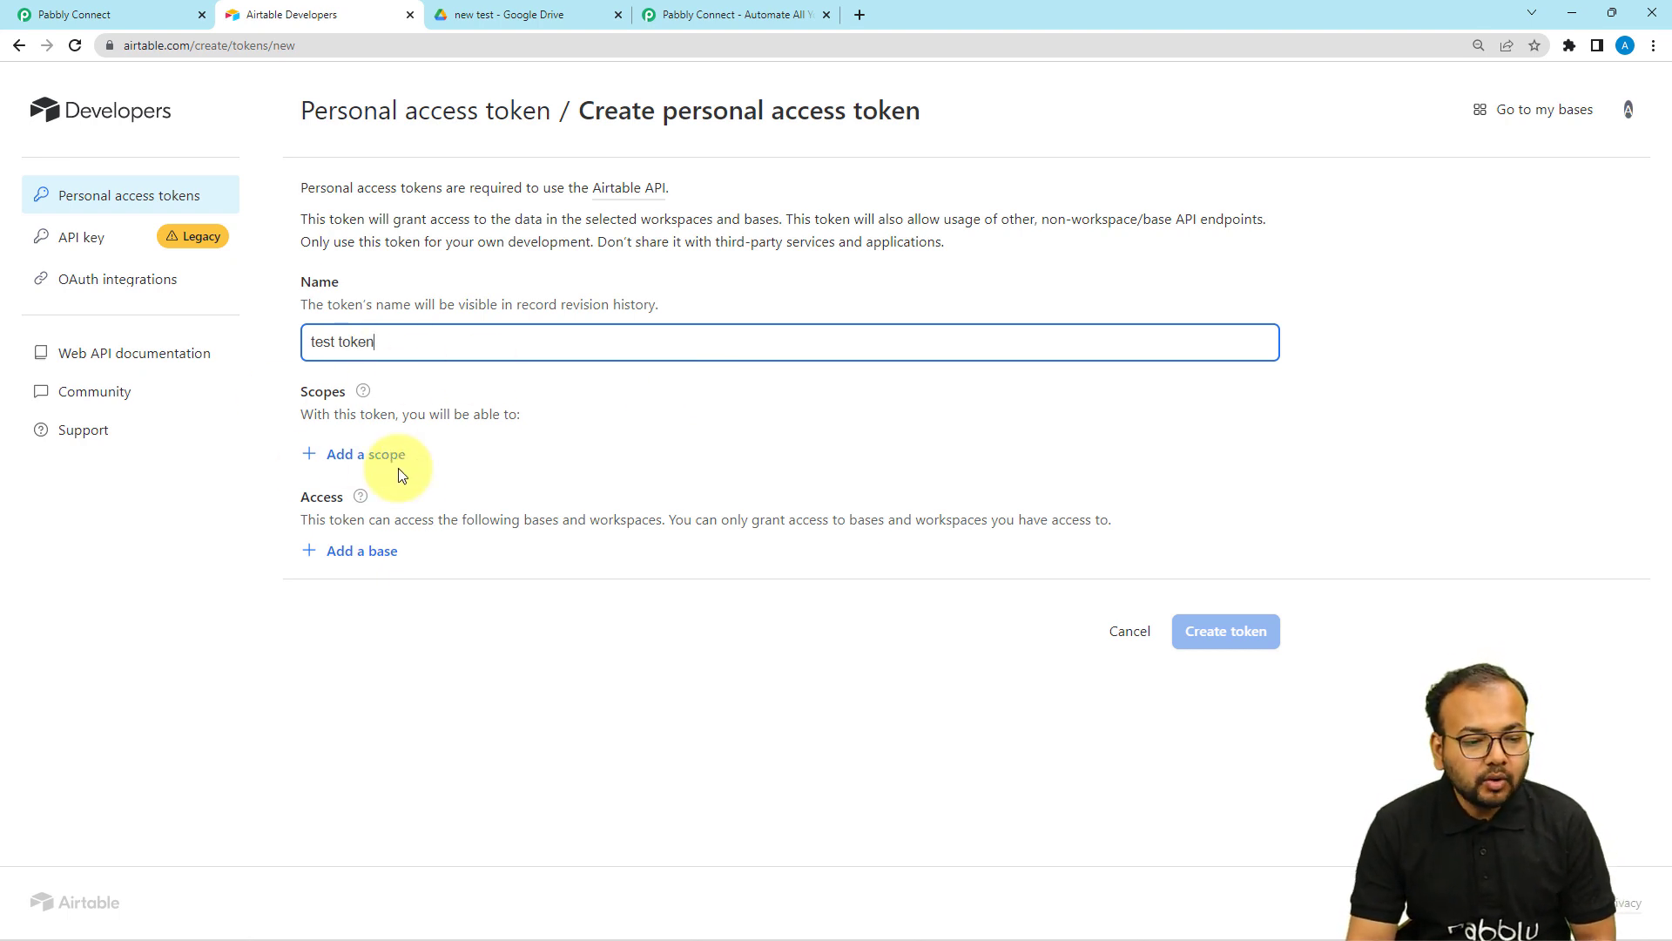
Step: Add the scopes data.records:read, data.recordComments:read, data.records:write and data.recordComments:write to the token
{"action": "left_click", "coordinate": [342, 460]}
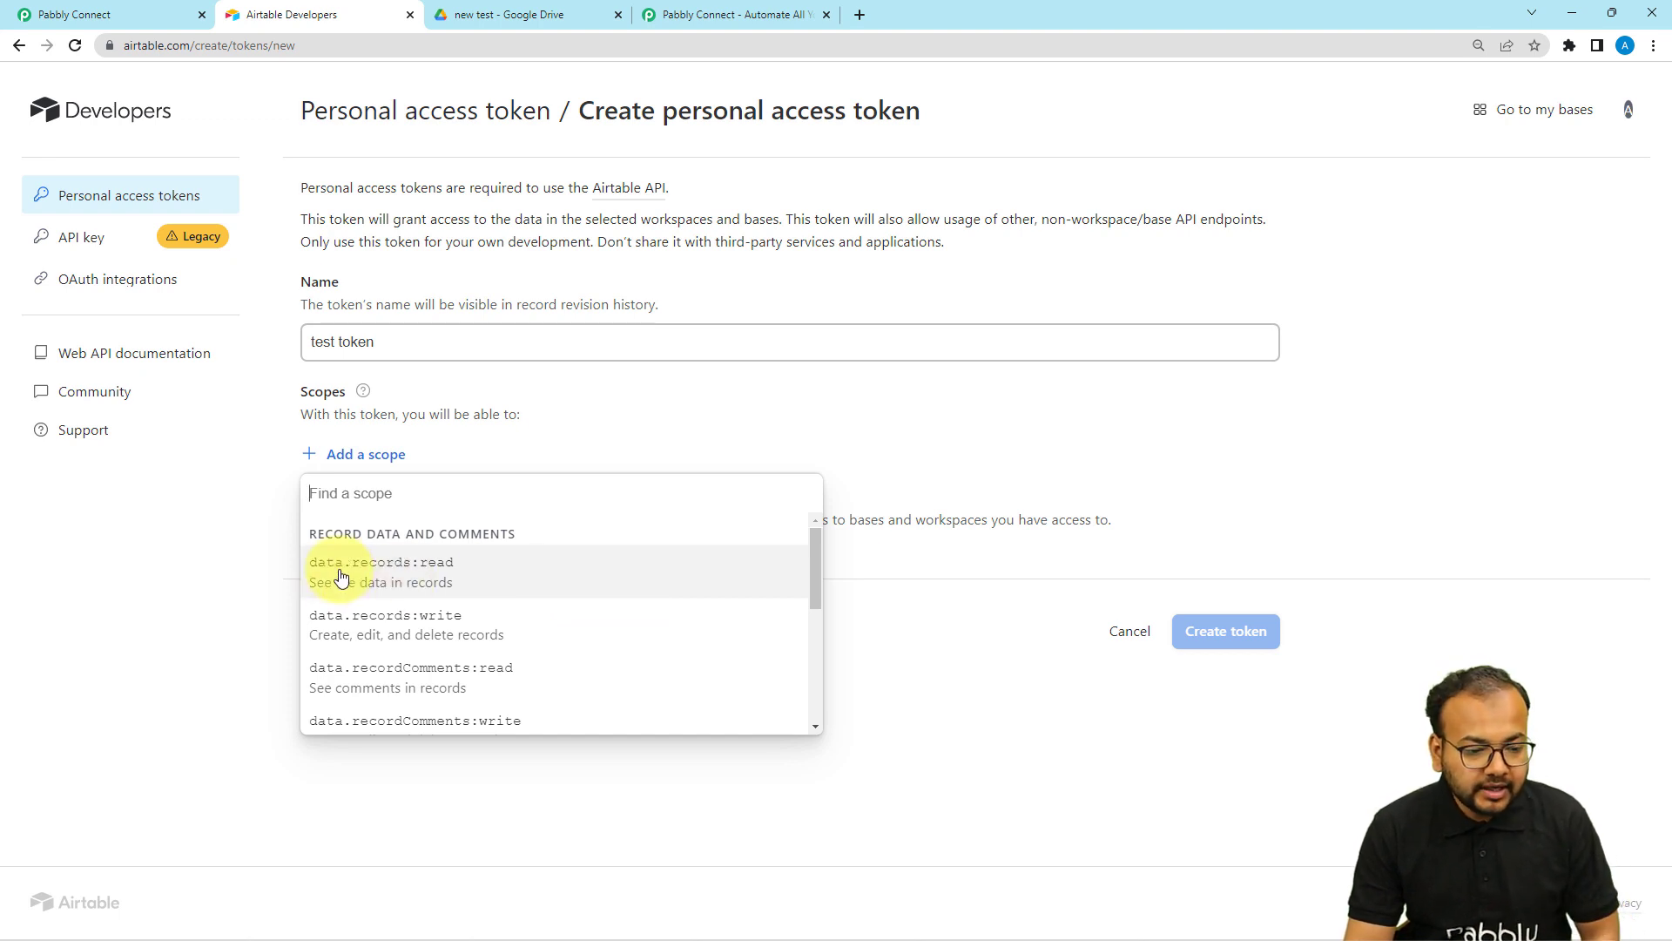
{"action": "left_click", "coordinate": [449, 573]}
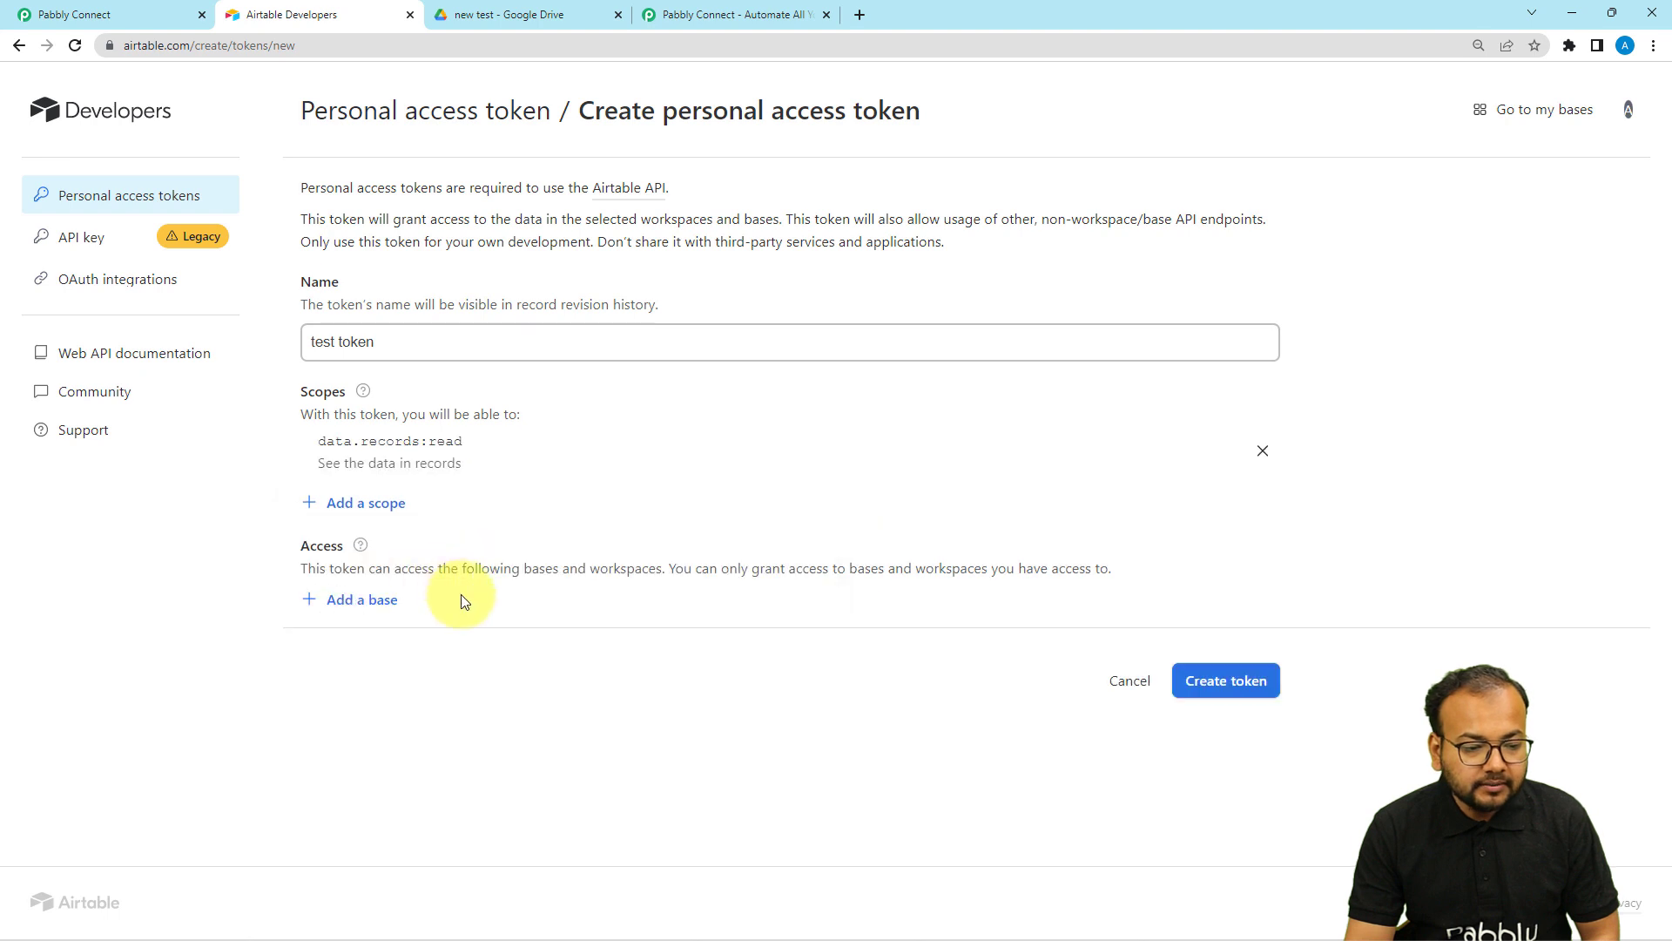
{"action": "left_click", "coordinate": [384, 506]}
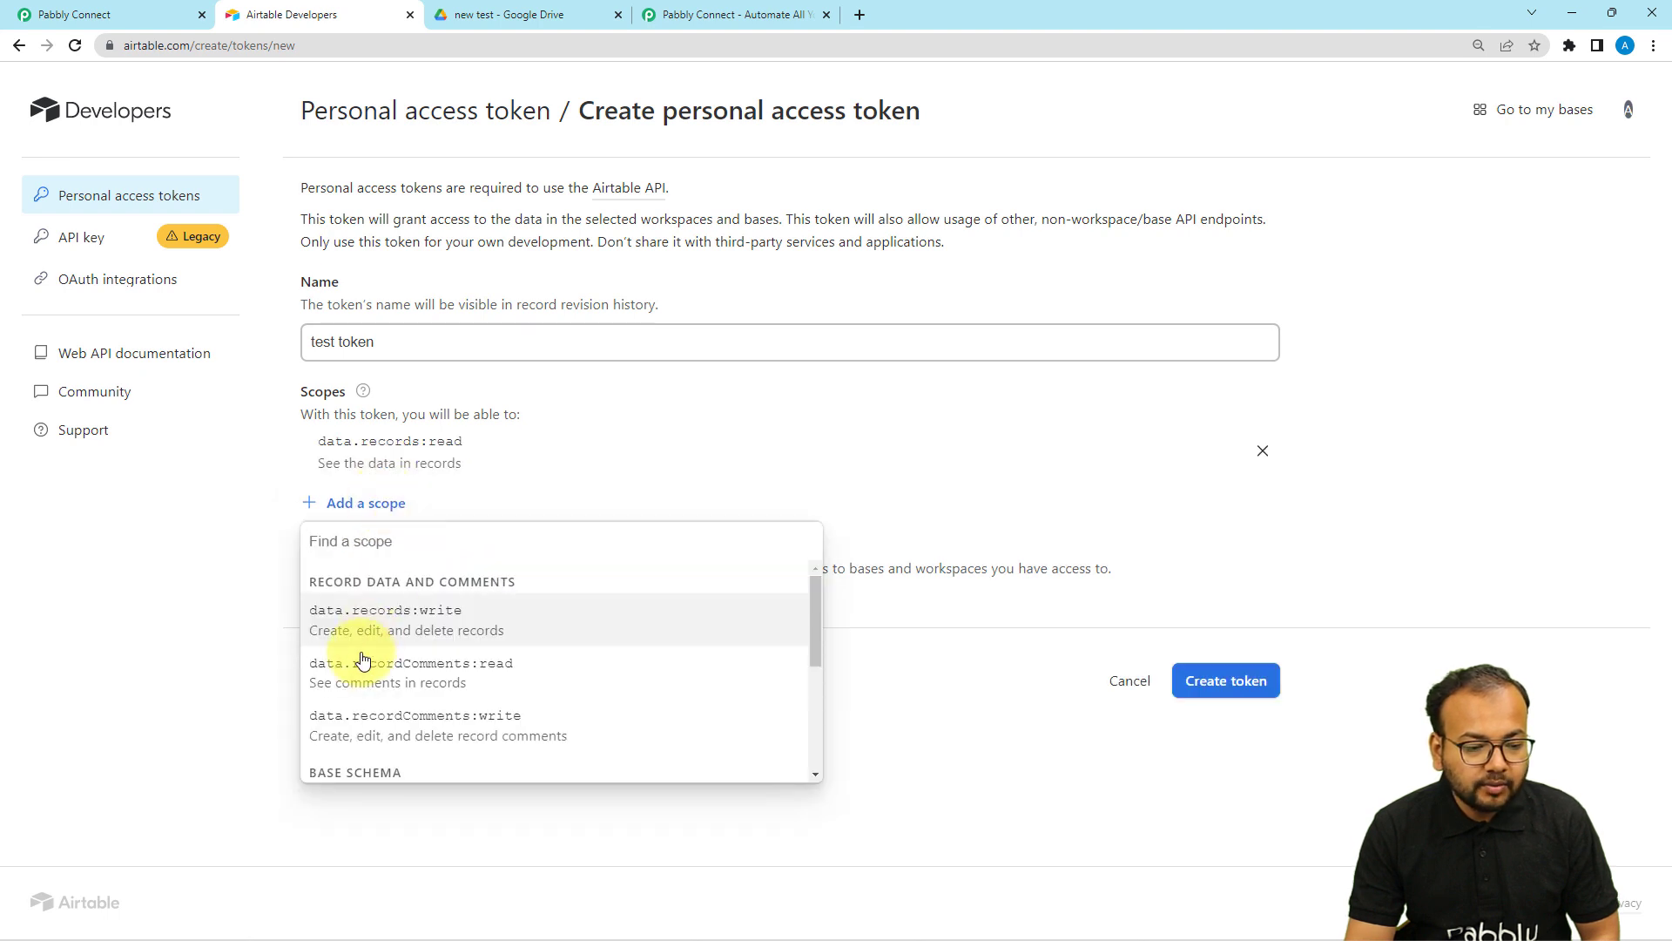
{"action": "left_click", "coordinate": [448, 679]}
{"action": "left_click", "coordinate": [364, 552]}
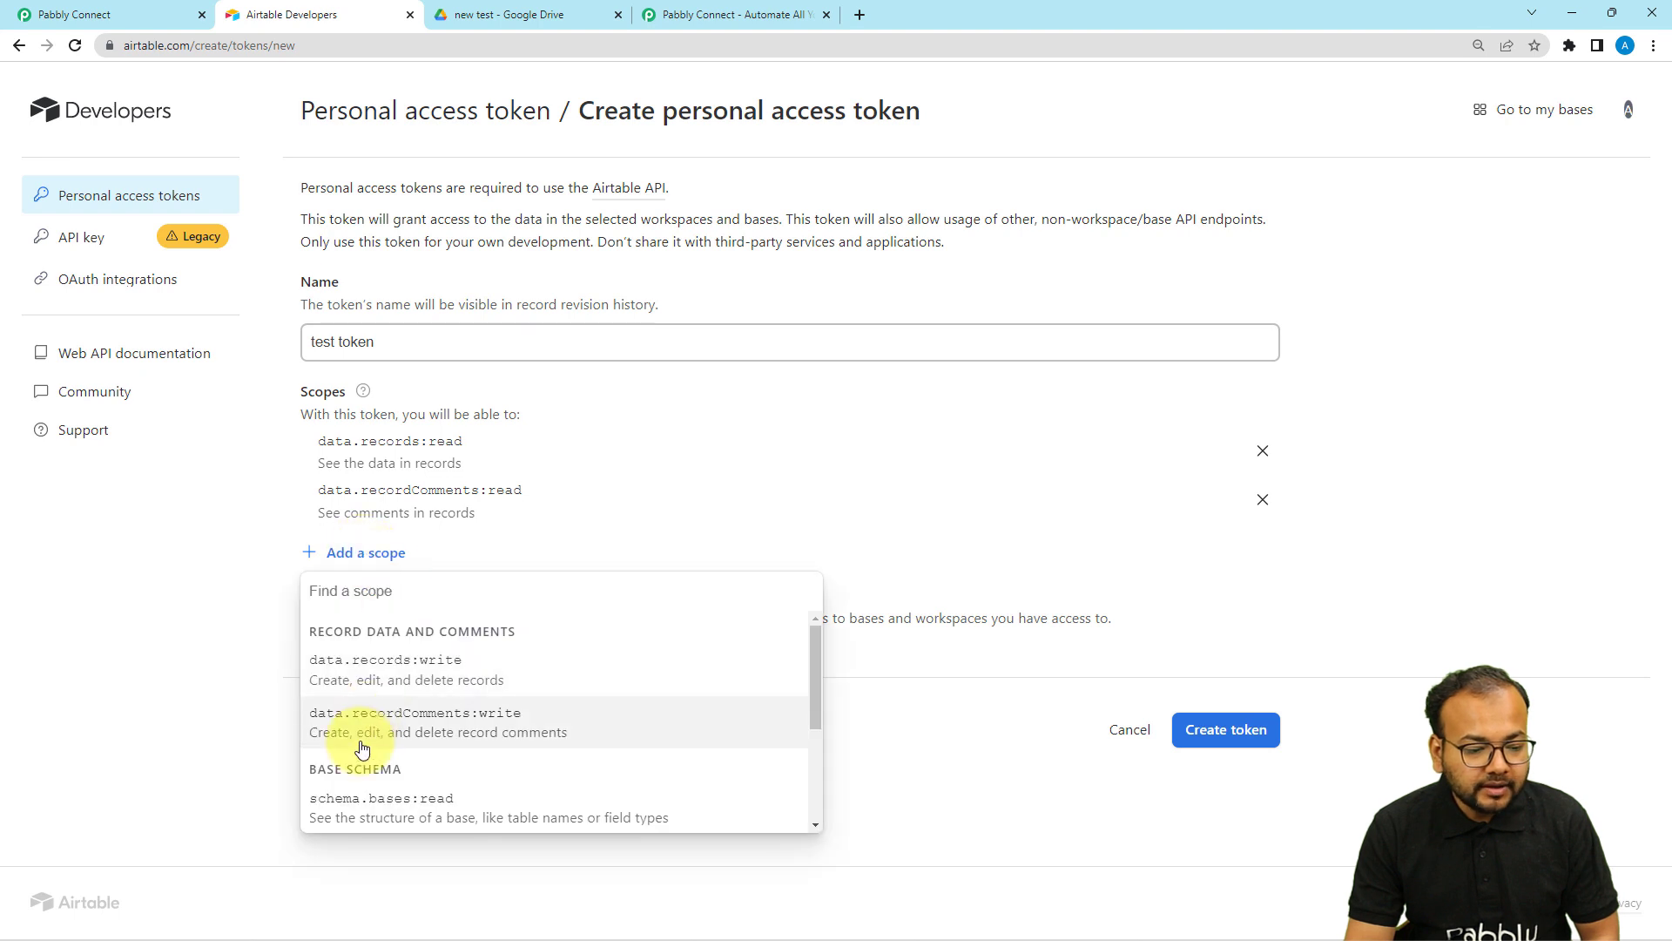
{"action": "scroll", "coordinate": [357, 747], "scroll_direction": "down", "scroll_amount": 2}
{"action": "scroll", "coordinate": [366, 697], "scroll_direction": "up", "scroll_amount": 1}
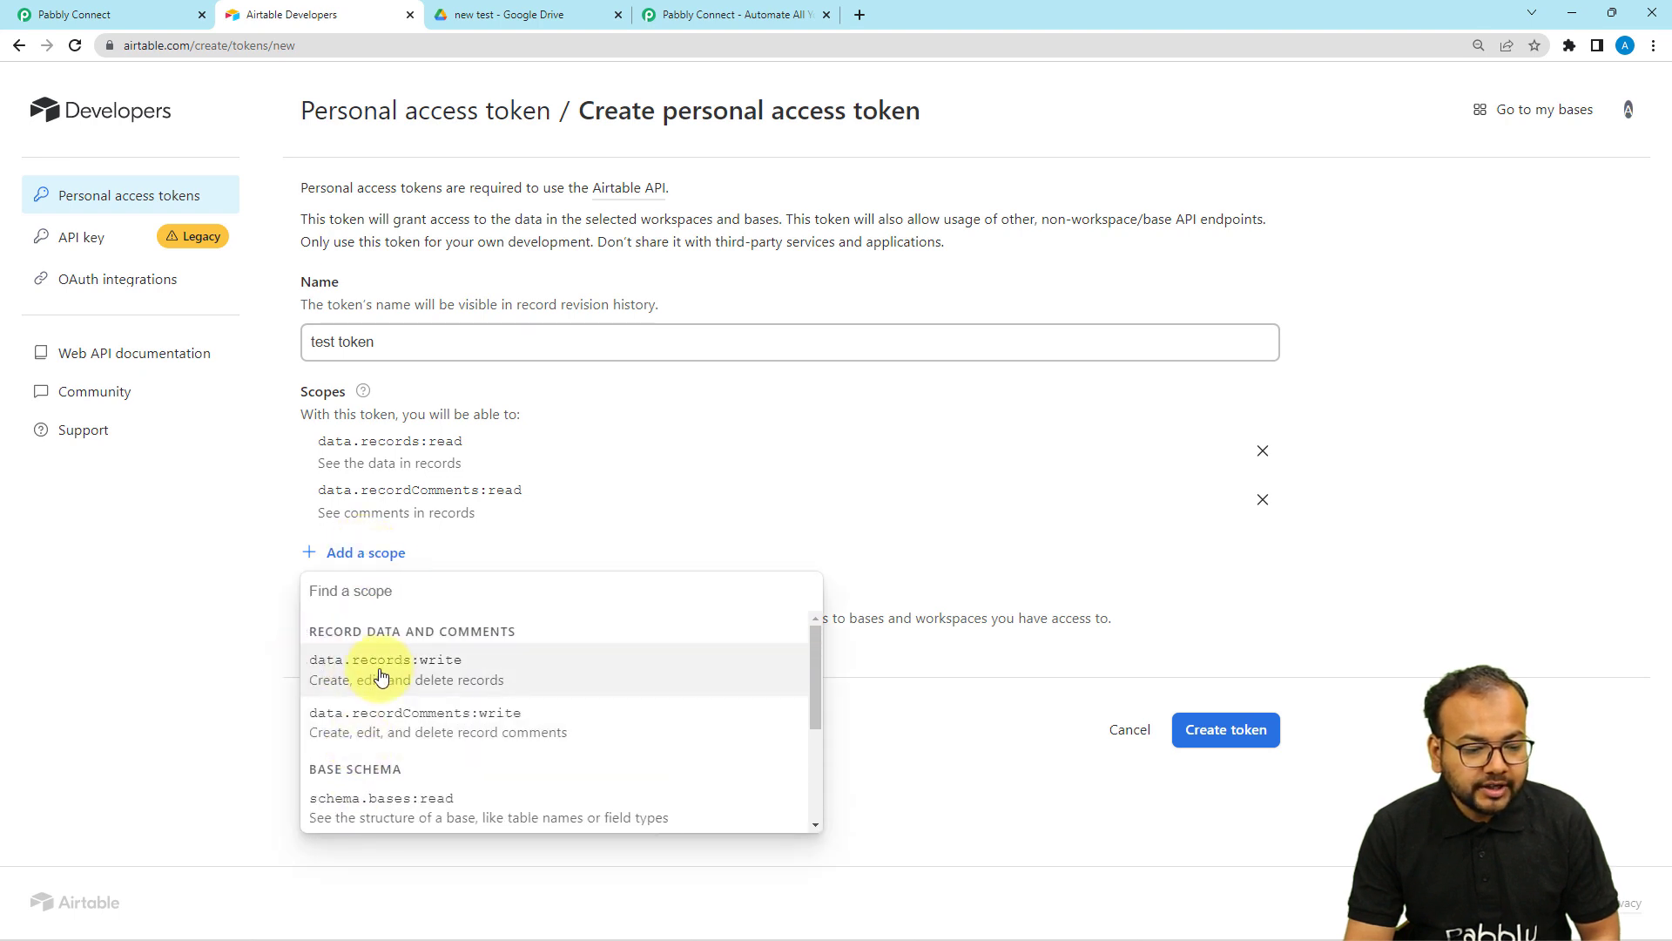
{"action": "left_click", "coordinate": [384, 672]}
{"action": "left_click", "coordinate": [357, 599]}
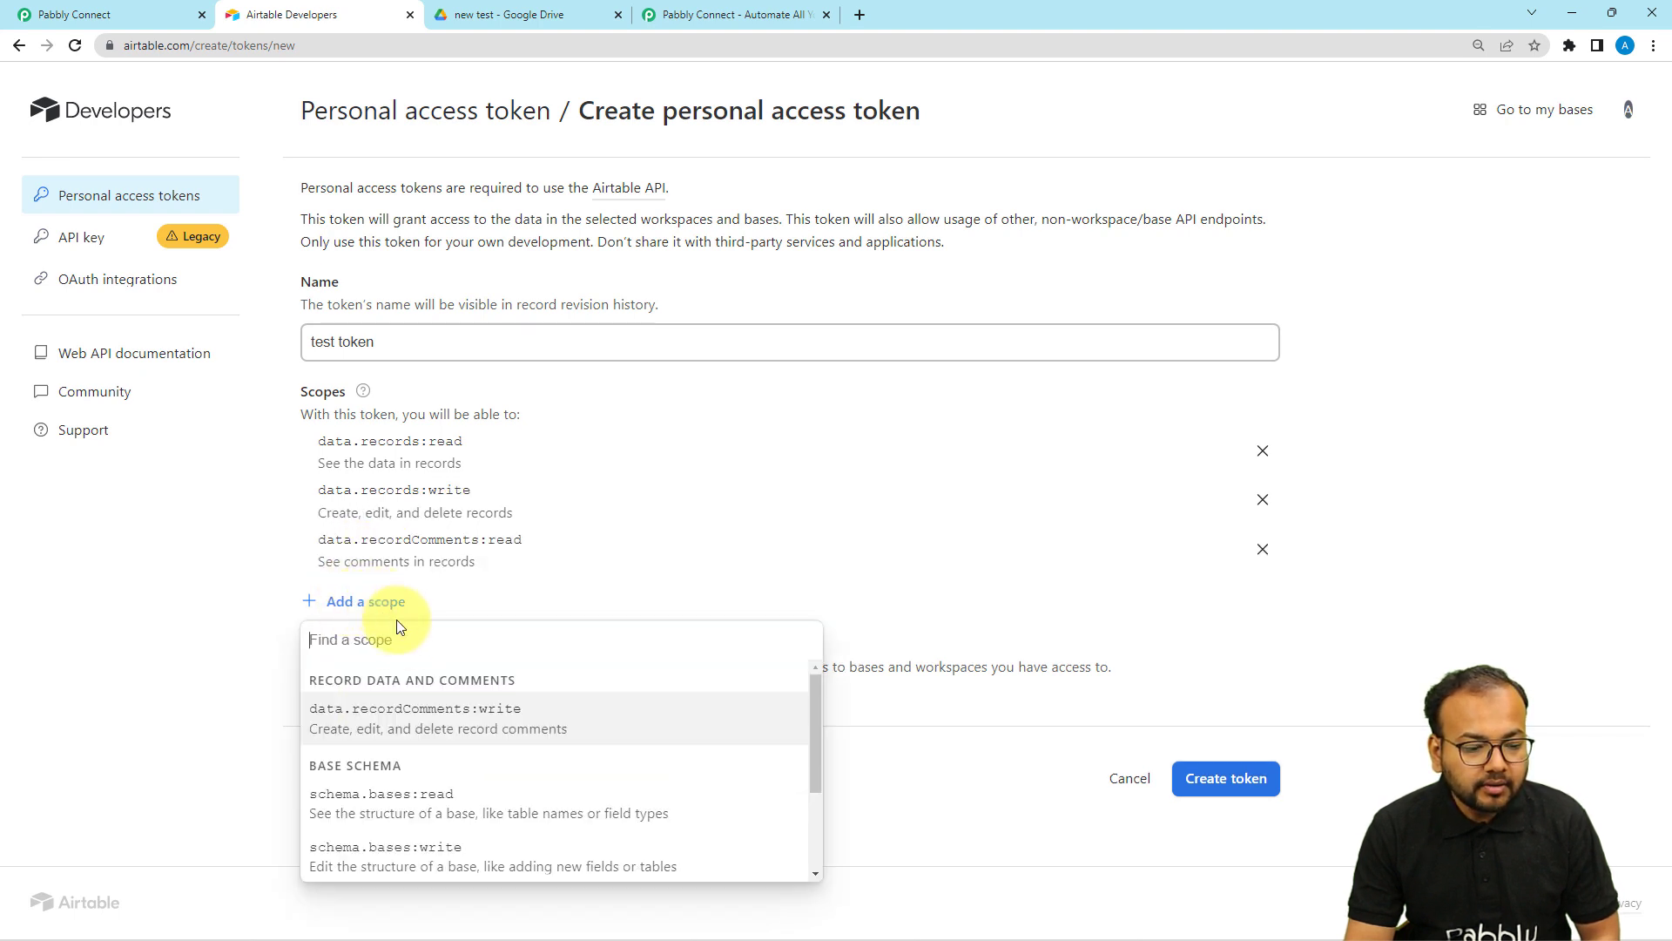
{"action": "left_click", "coordinate": [387, 728]}
Step: Add the scopes schema.bases:read, schema.bases:write and webhook:manage to the token
{"action": "left_click", "coordinate": [369, 651]}
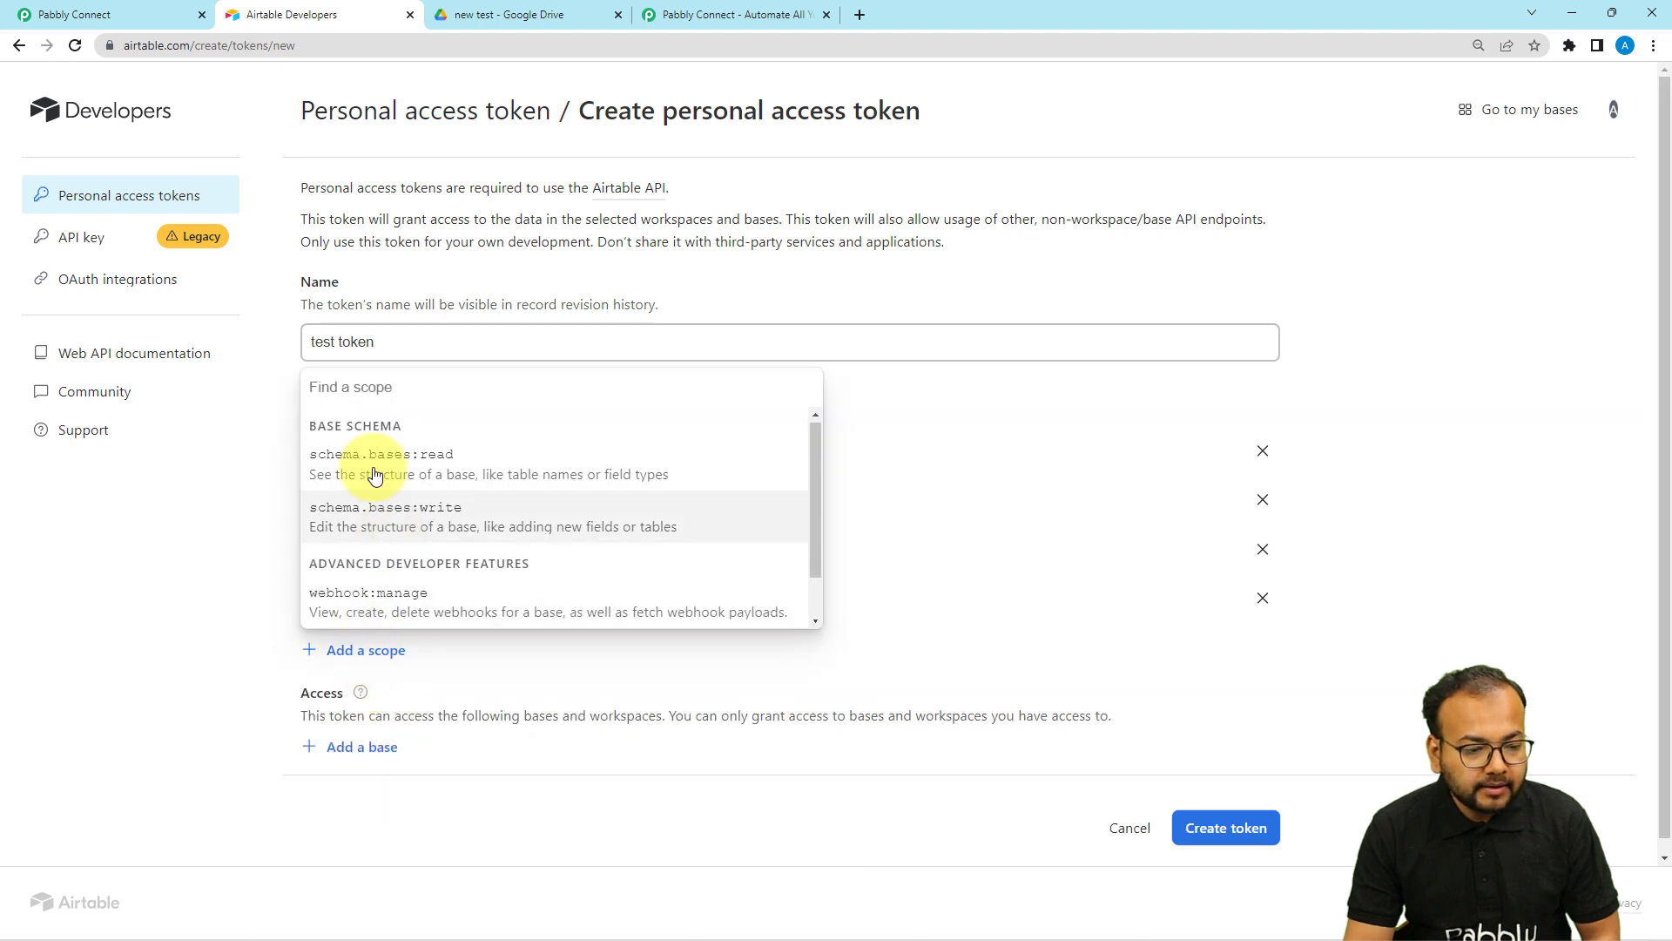
{"action": "left_click", "coordinate": [435, 461]}
{"action": "left_click", "coordinate": [369, 700]}
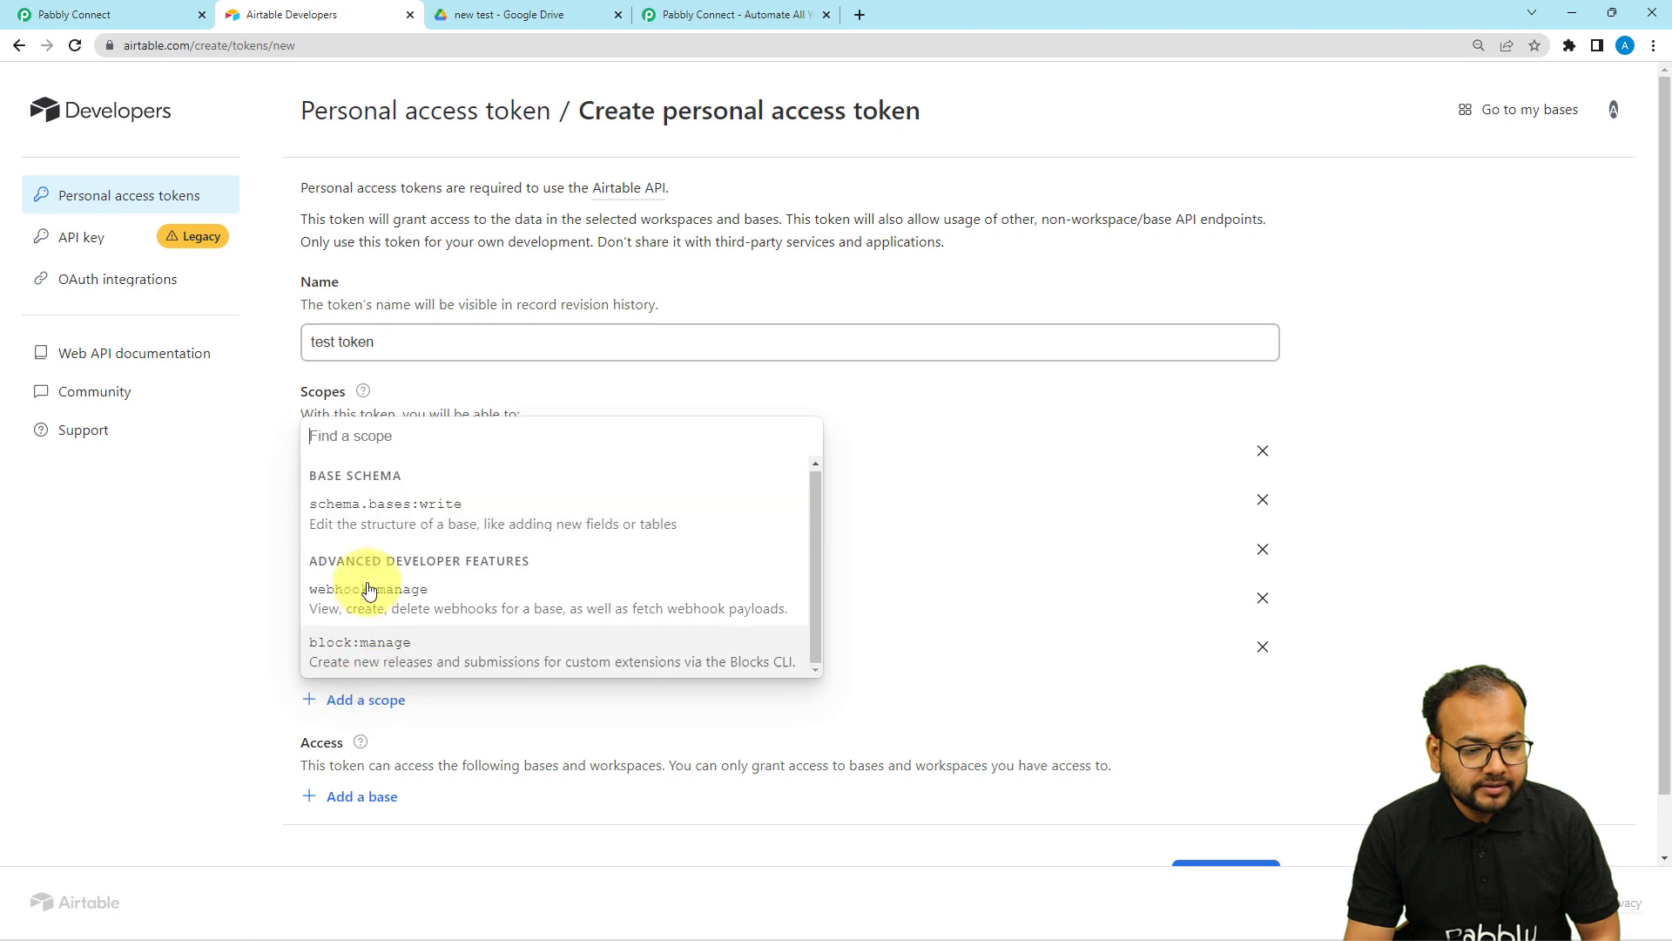
{"action": "left_click", "coordinate": [354, 529]}
{"action": "left_click", "coordinate": [370, 748]}
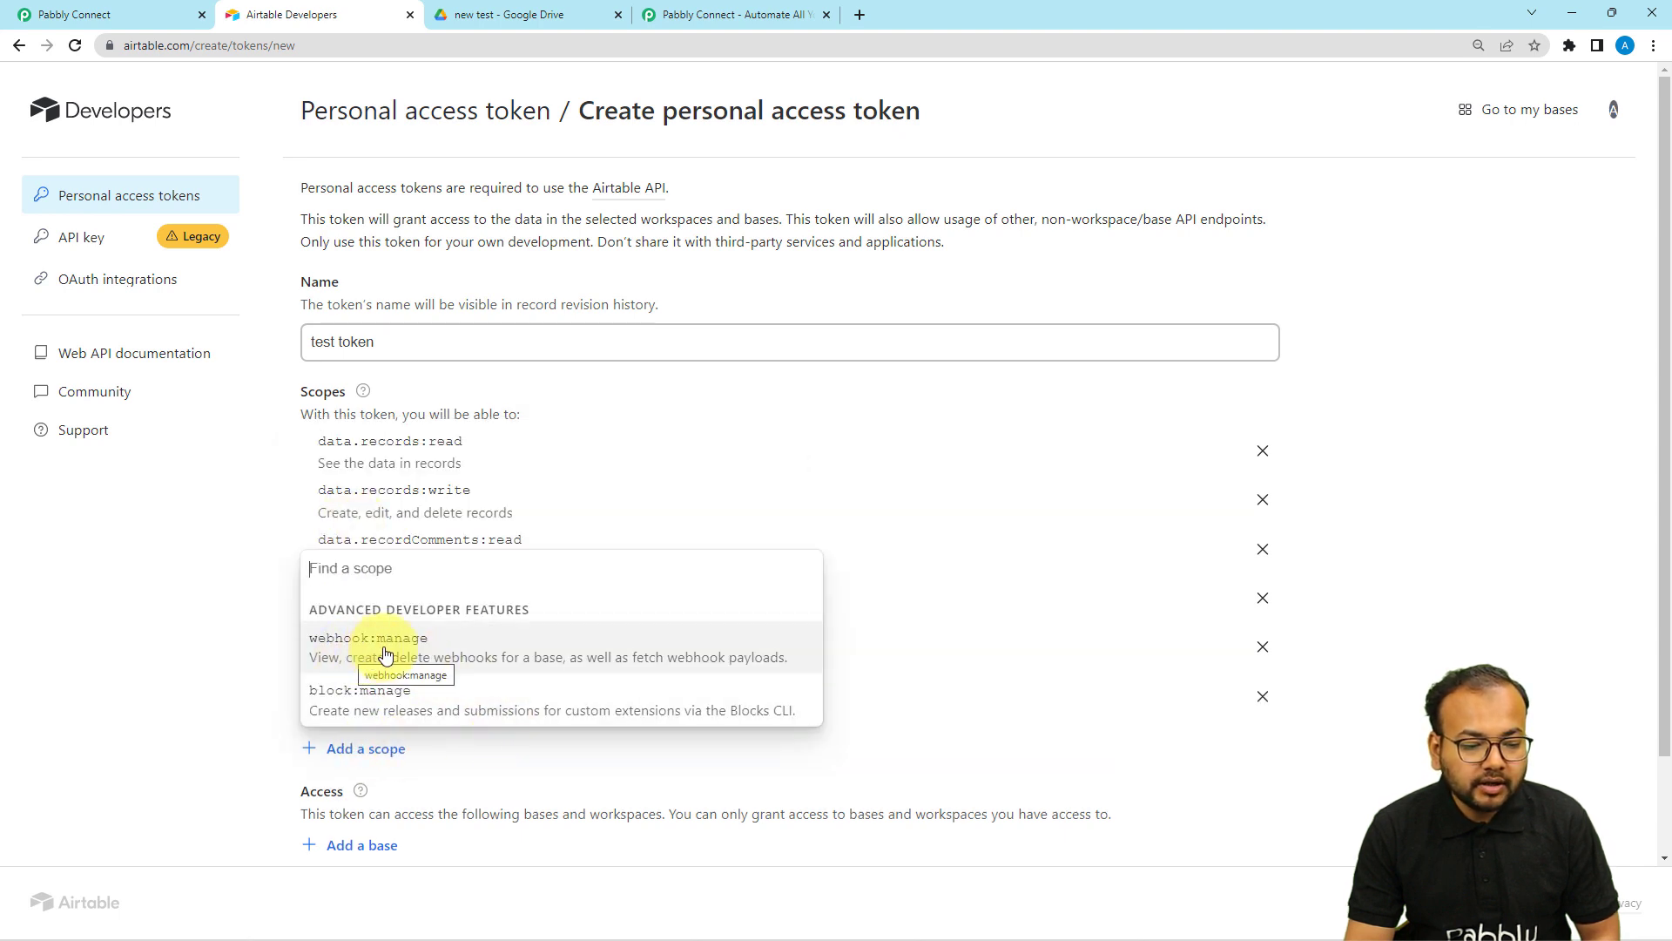
{"action": "left_click", "coordinate": [357, 644]}
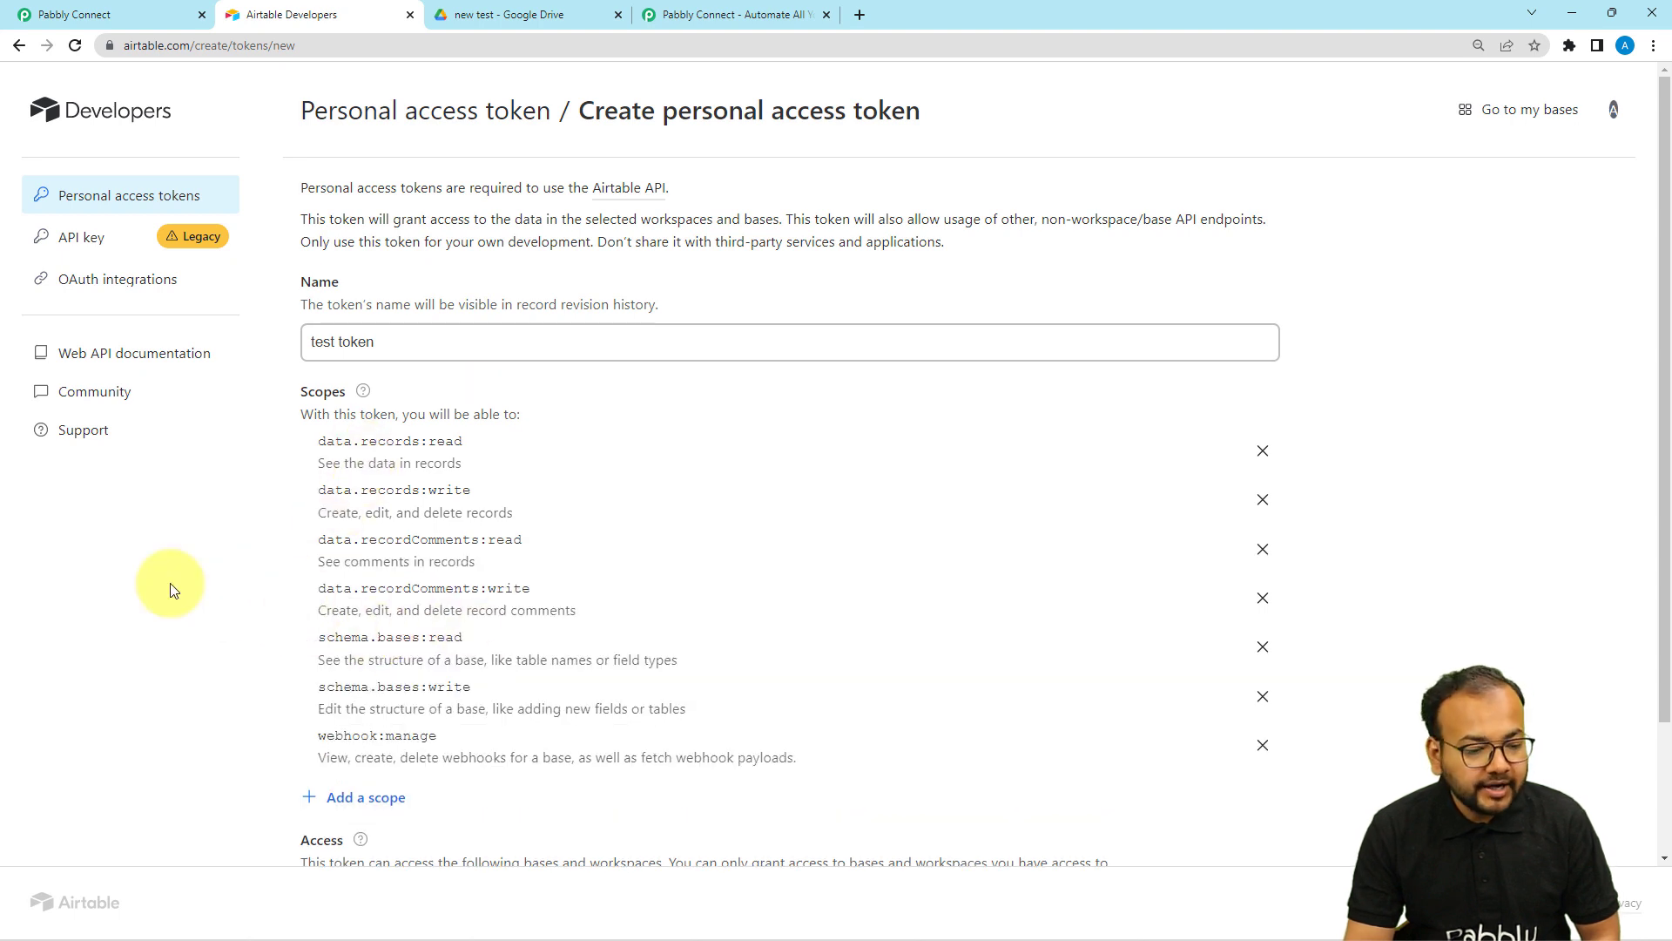
Step: Grant the token access to all current and future bases in all workspaces, checking the setup instructions in Pabbly Connect
{"action": "scroll", "coordinate": [316, 837], "scroll_direction": "down", "scroll_amount": 2}
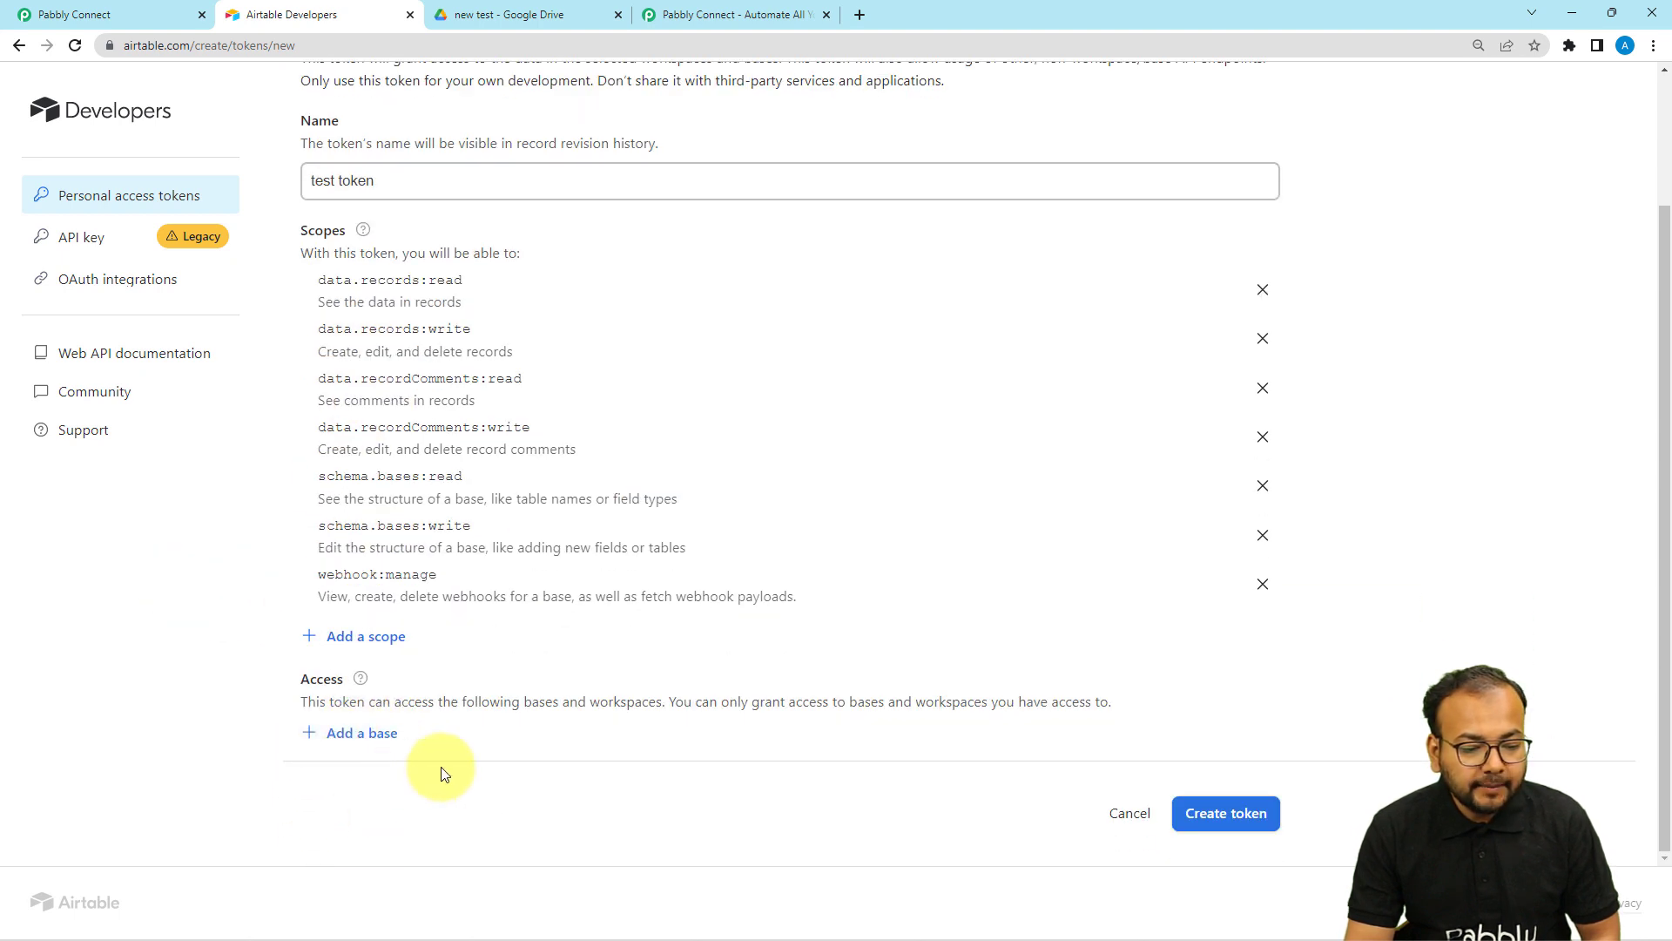
{"action": "left_click", "coordinate": [351, 742]}
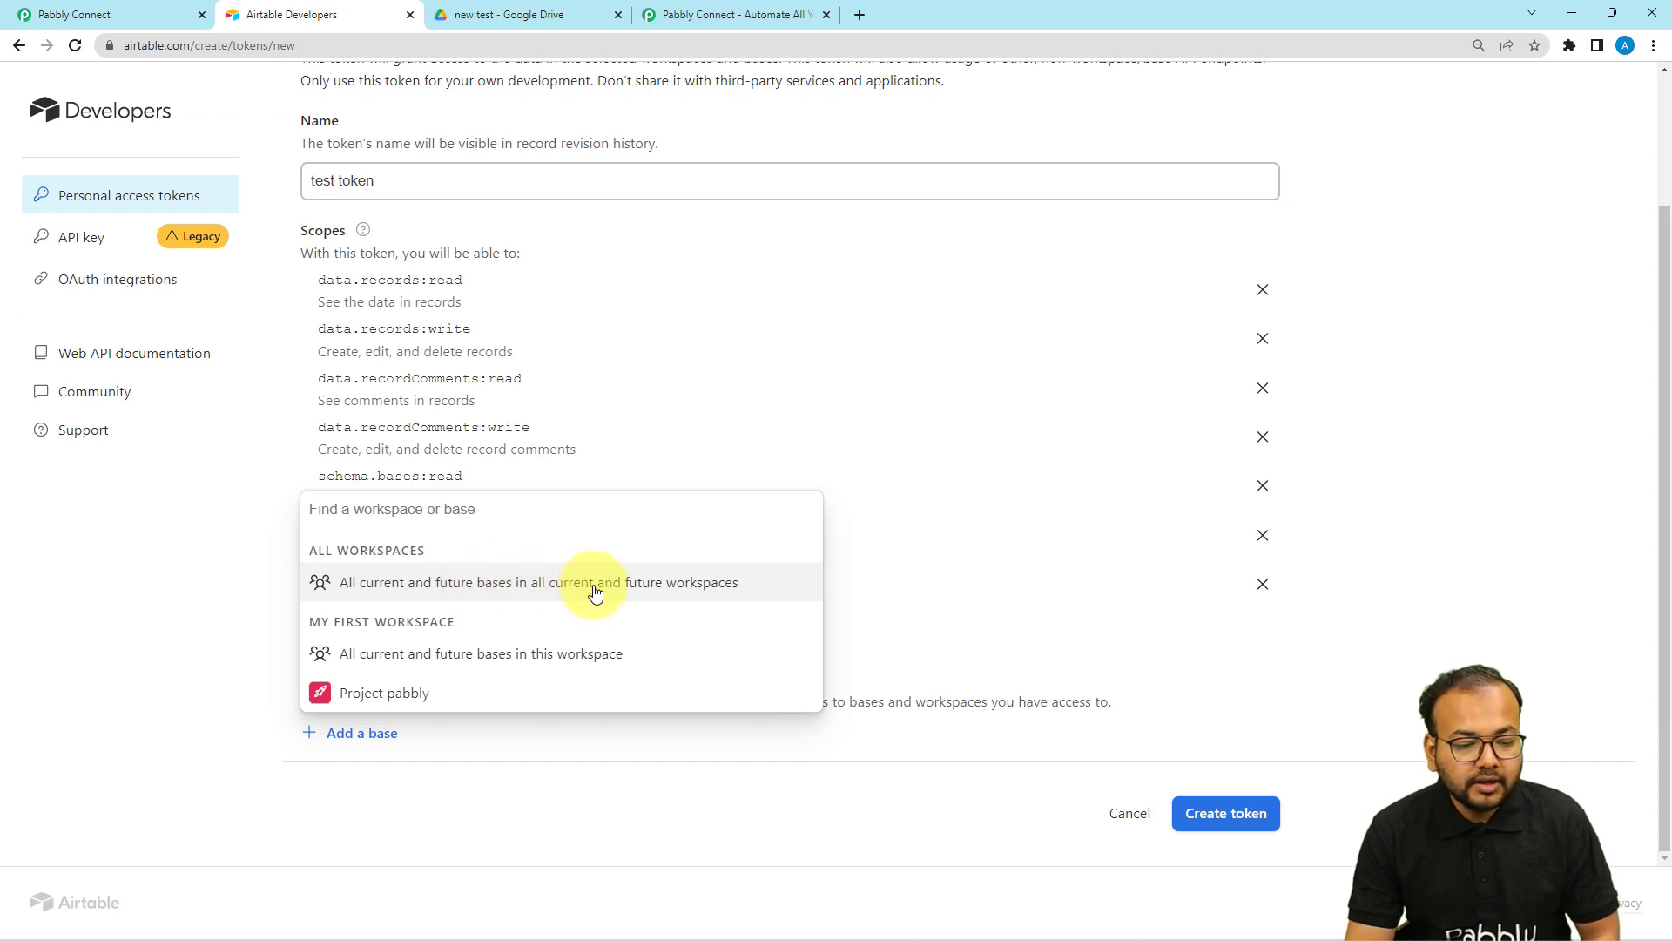
{"action": "left_click", "coordinate": [646, 589]}
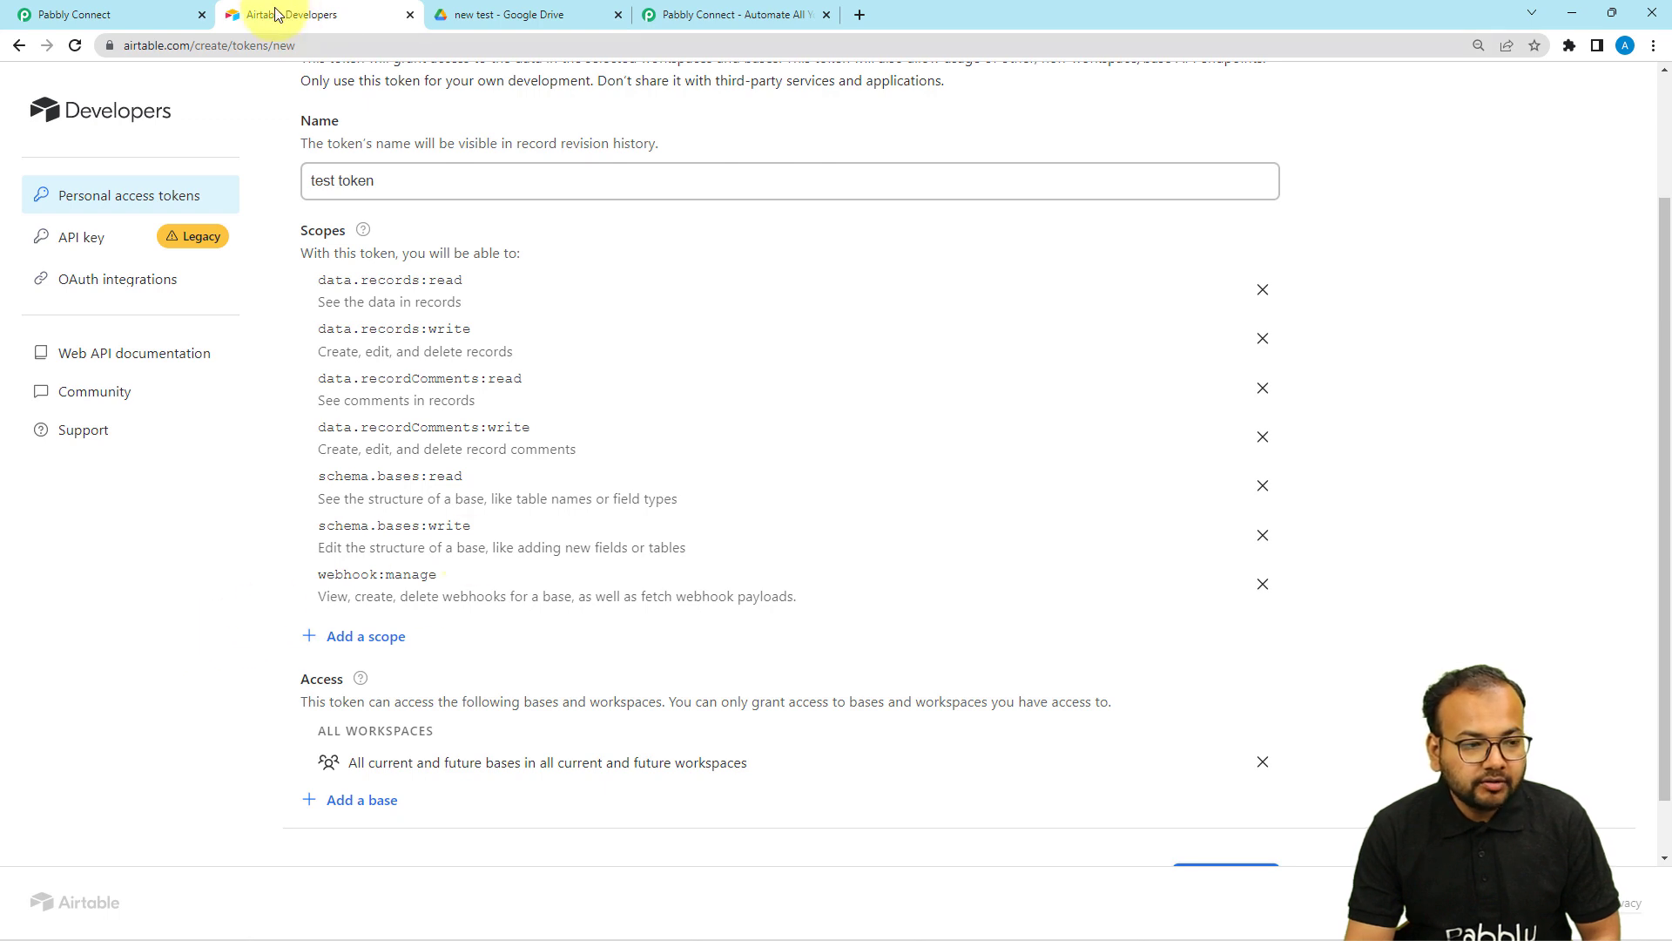
{"action": "left_click", "coordinate": [170, 15]}
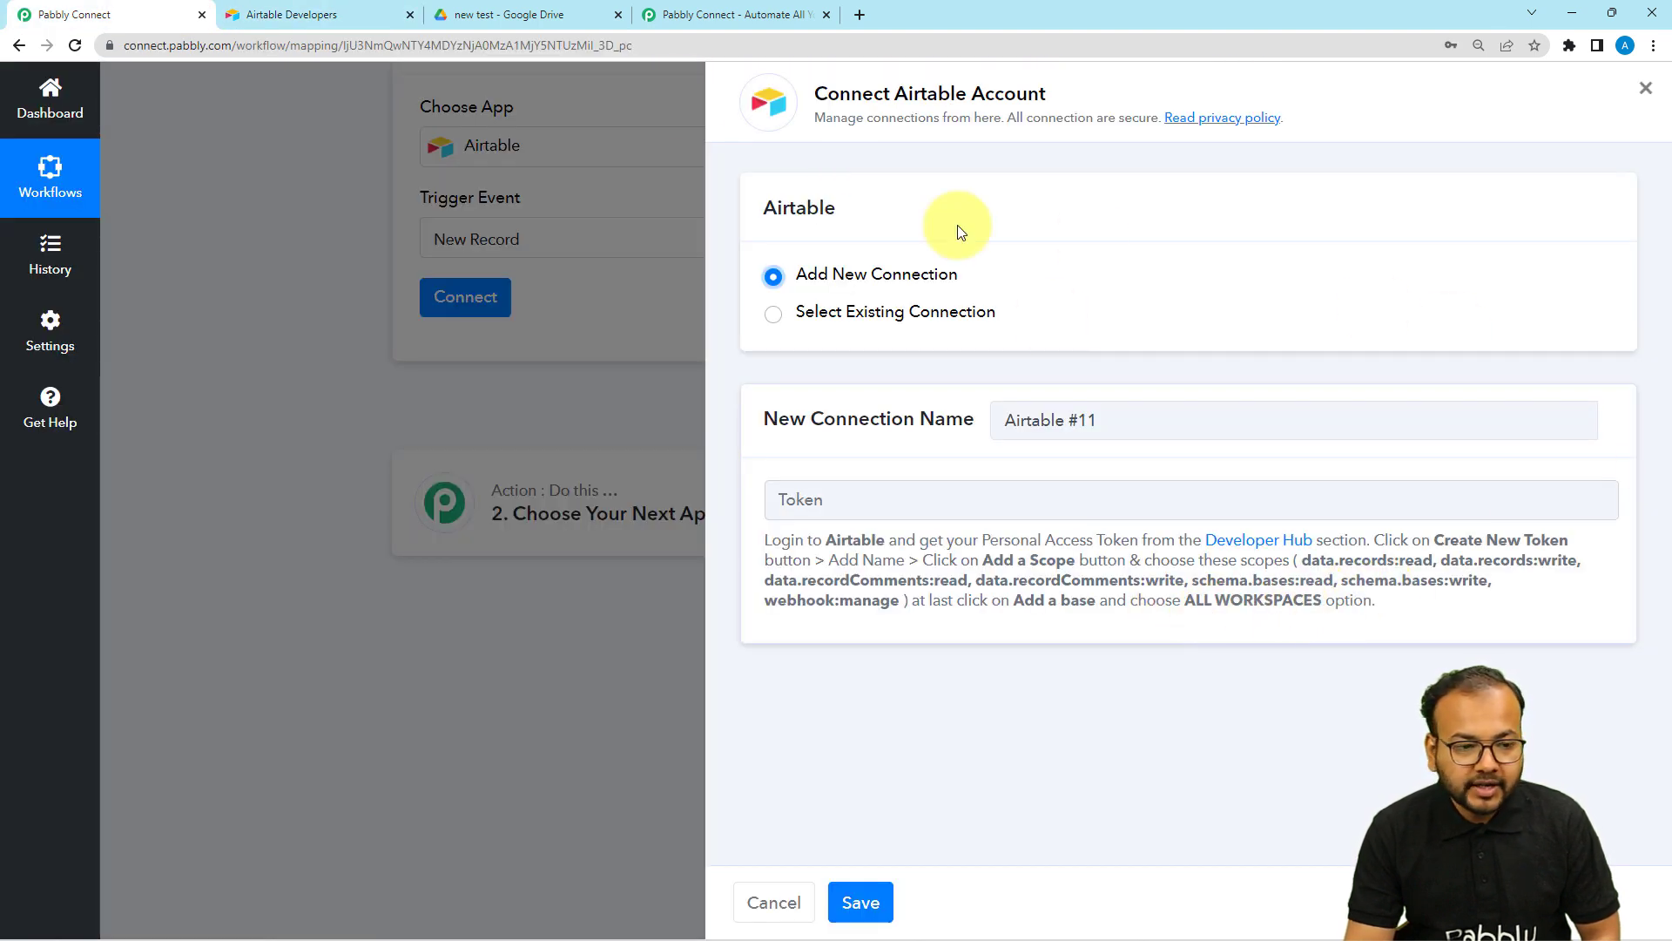
{"action": "left_click", "coordinate": [413, 25]}
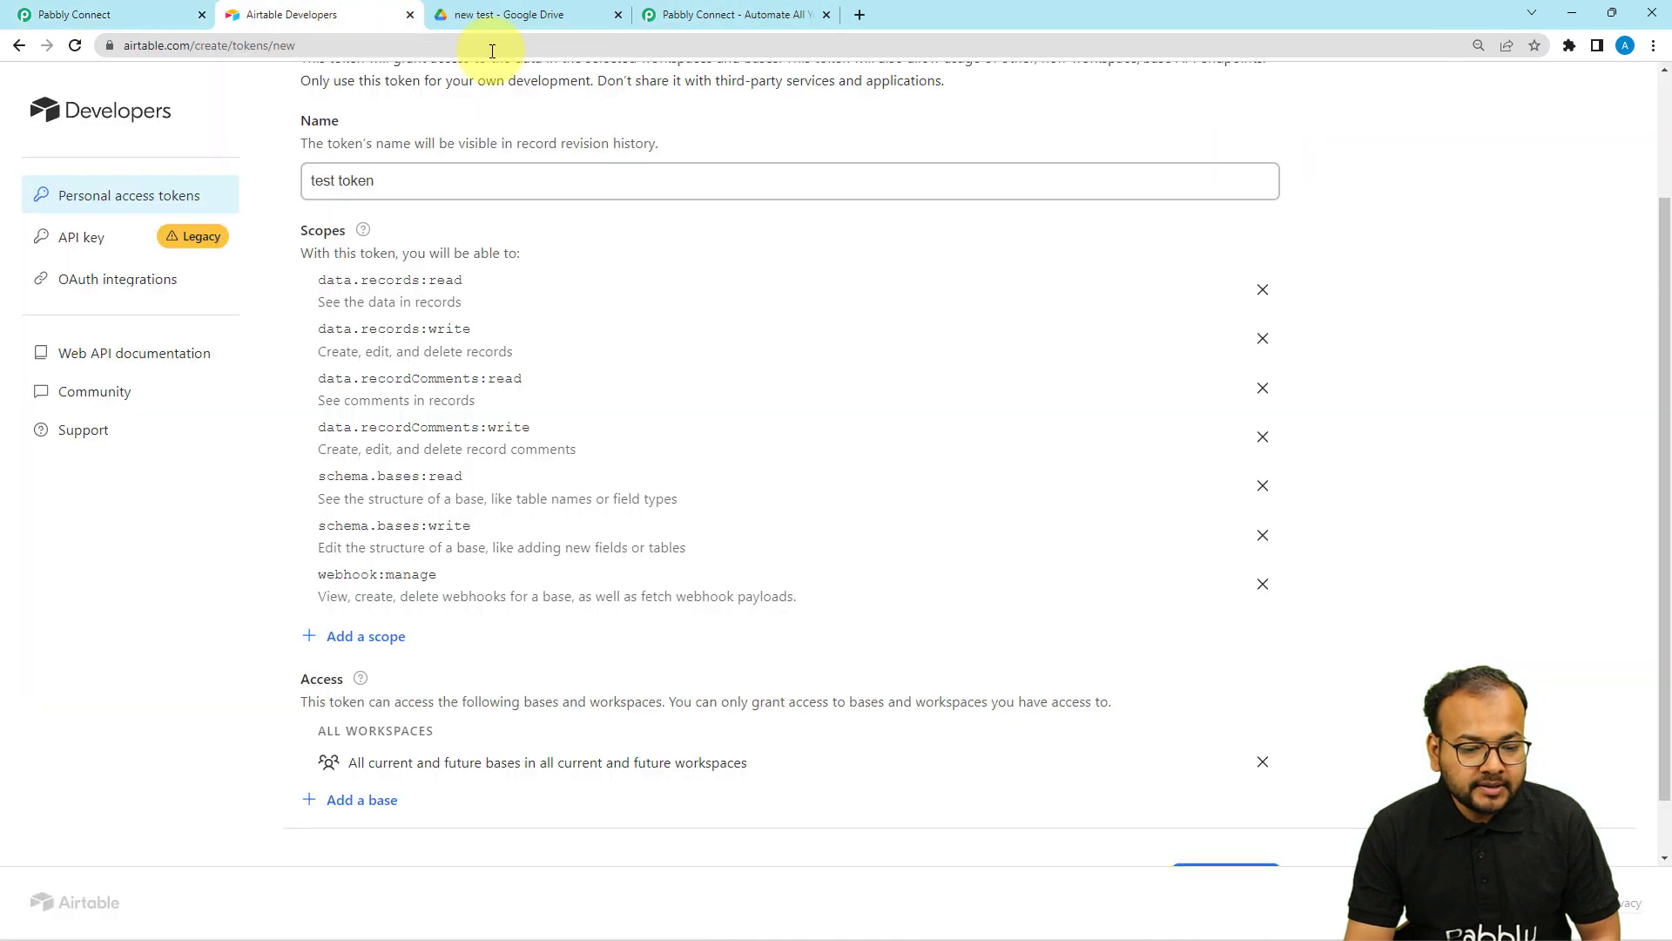
Step: Create the personal access token and copy its value
{"action": "scroll", "coordinate": [600, 549], "scroll_direction": "down", "scroll_amount": 1}
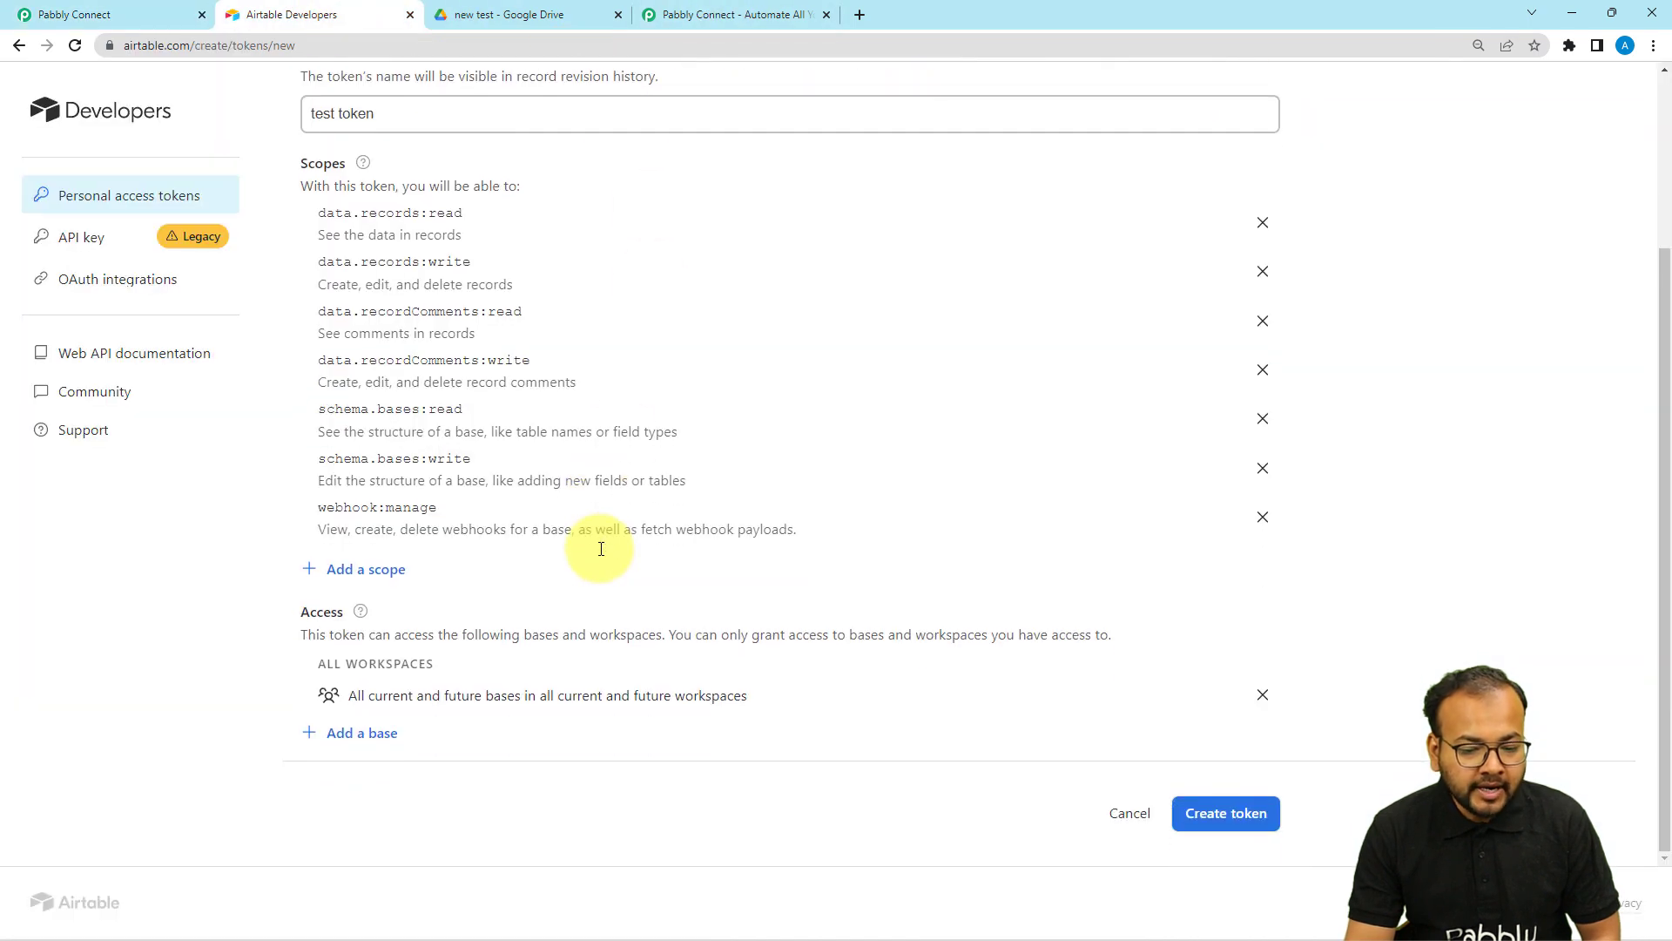
{"action": "left_click", "coordinate": [1243, 822]}
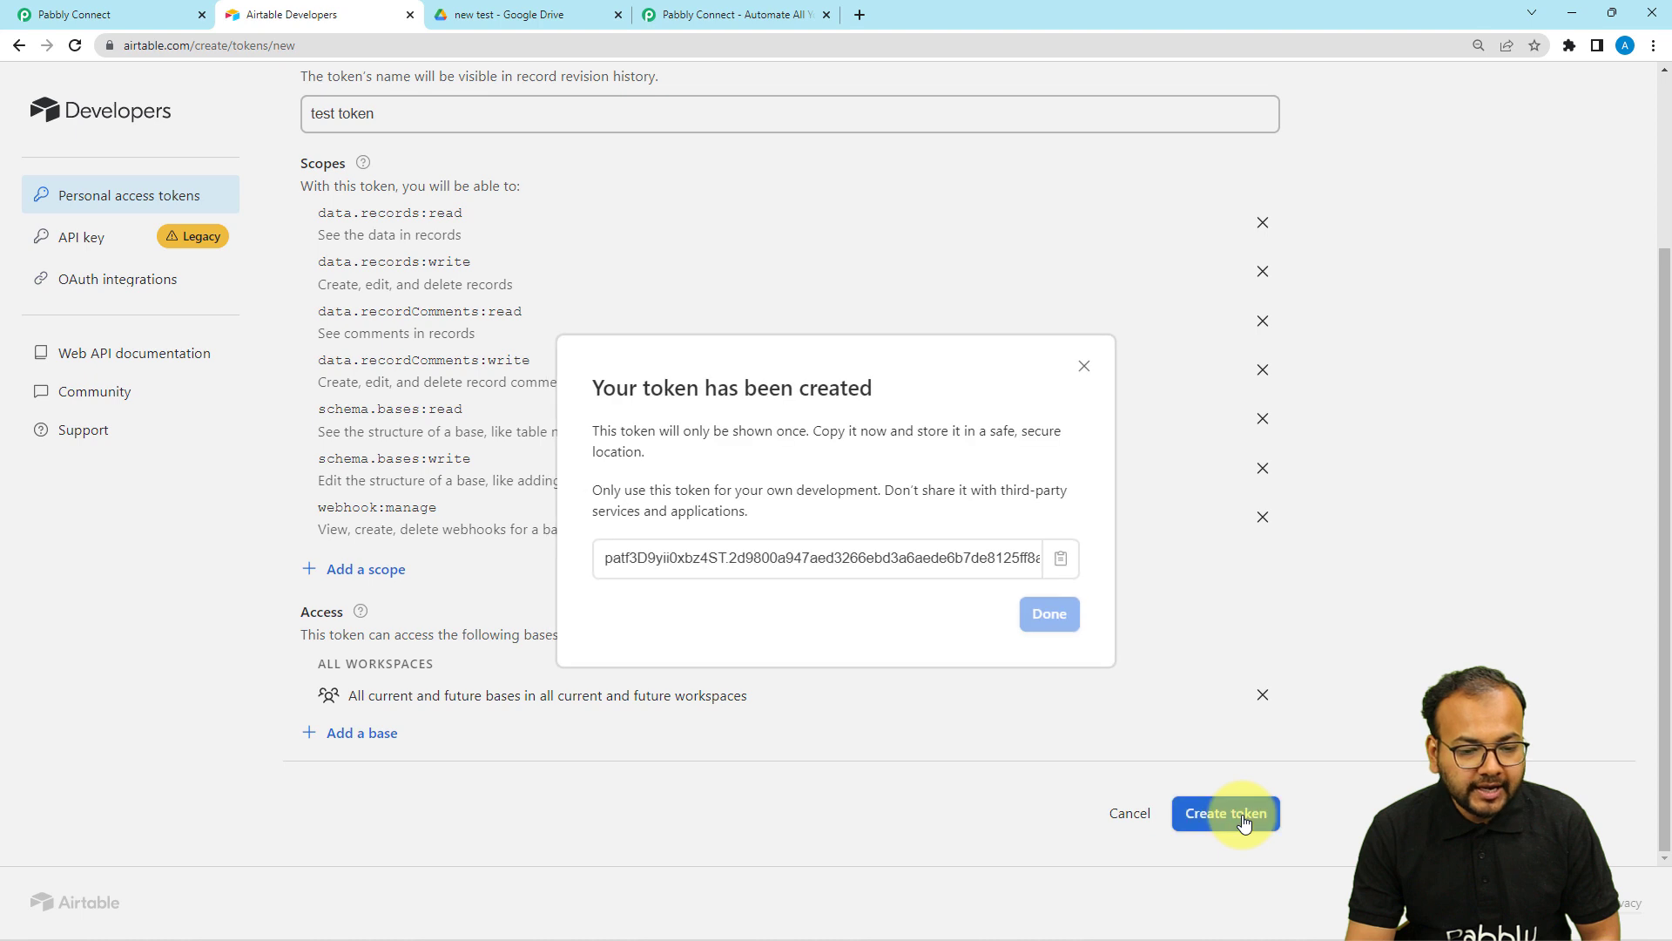
{"action": "left_click", "coordinate": [1067, 568]}
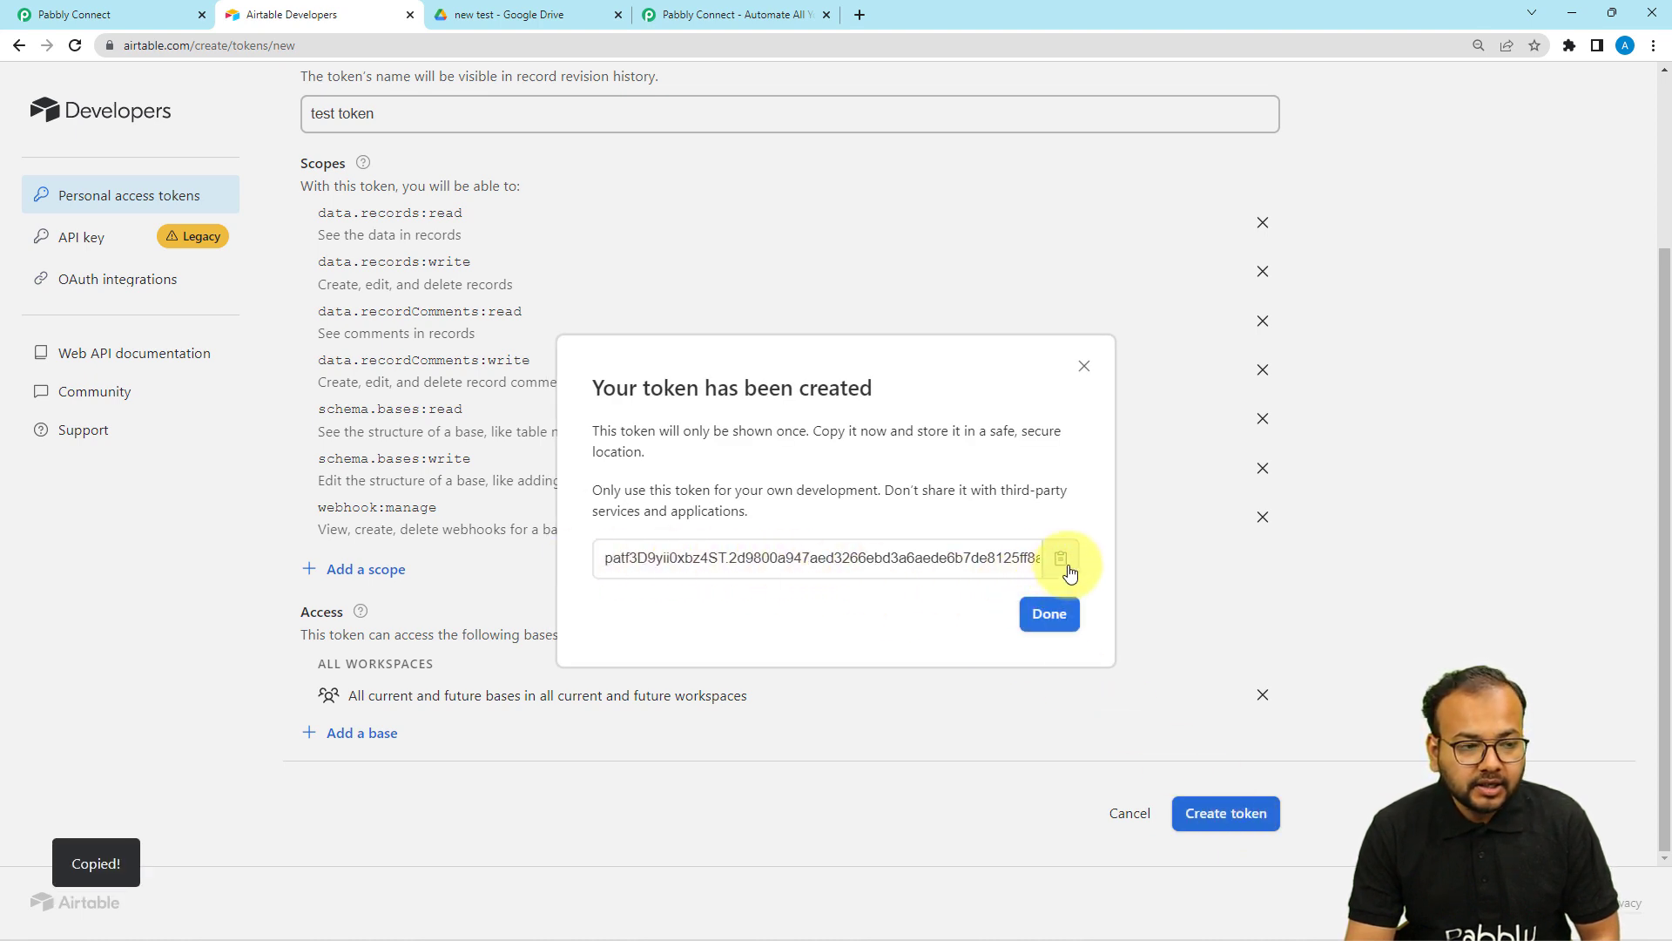
Step: Switch to Pabbly Connect, paste the Airtable access token into the new connection's Token field and save the connection
{"action": "left_click", "coordinate": [74, 14]}
{"action": "right_click", "coordinate": [790, 509]}
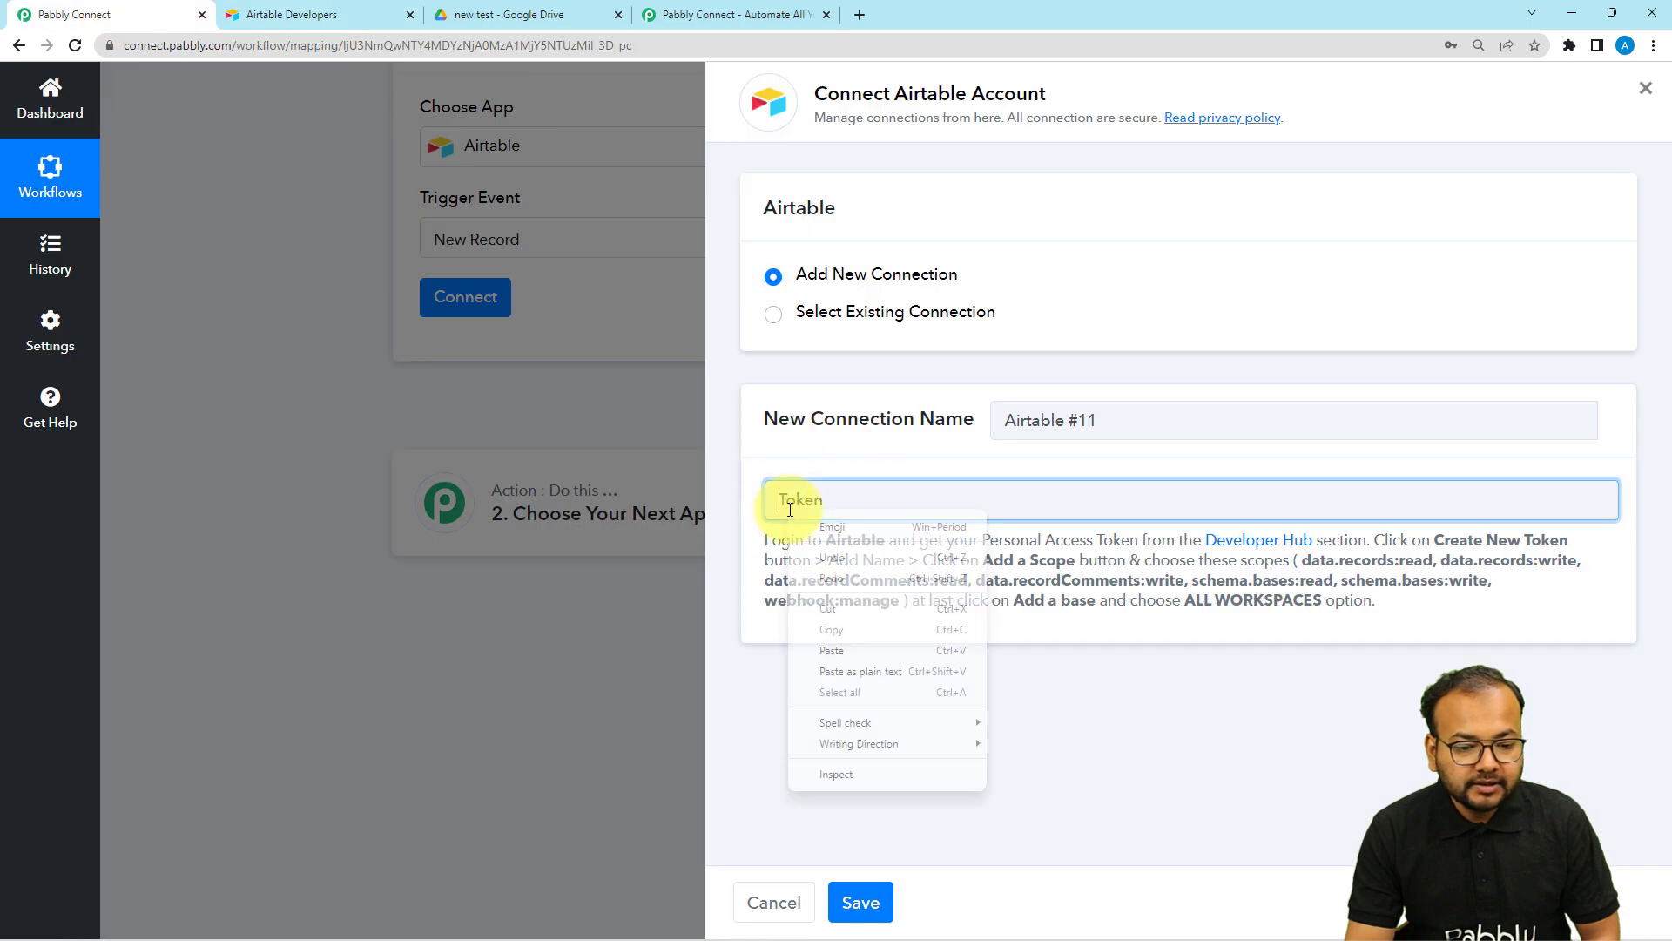
{"action": "left_click", "coordinate": [870, 649]}
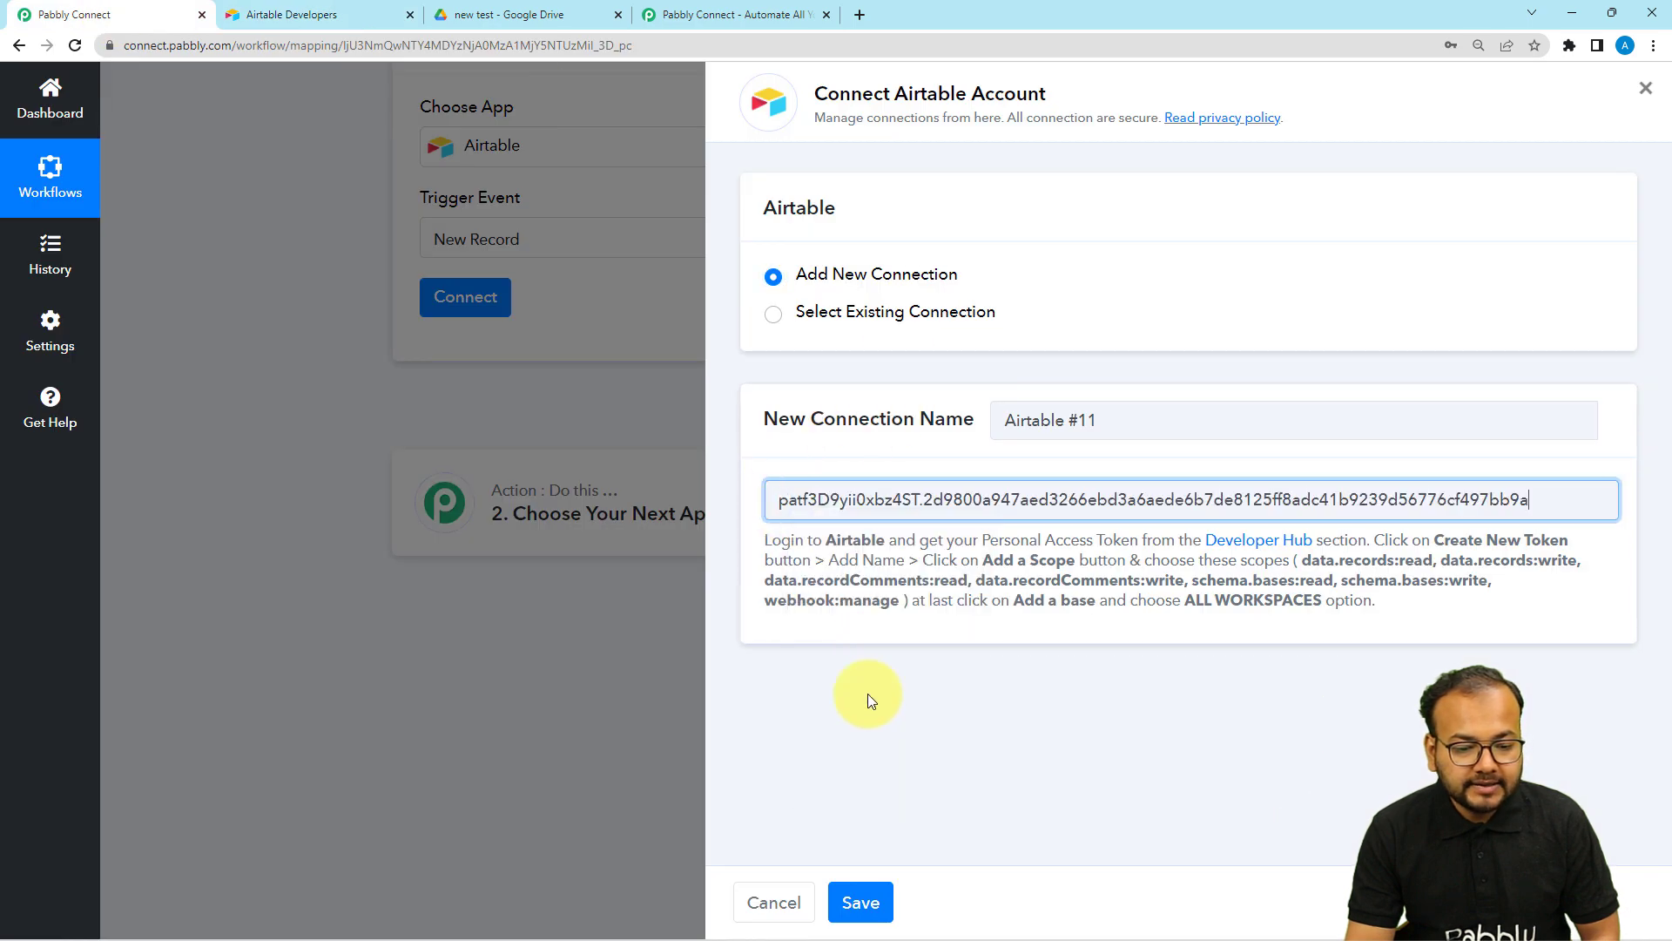
{"action": "left_click", "coordinate": [873, 906]}
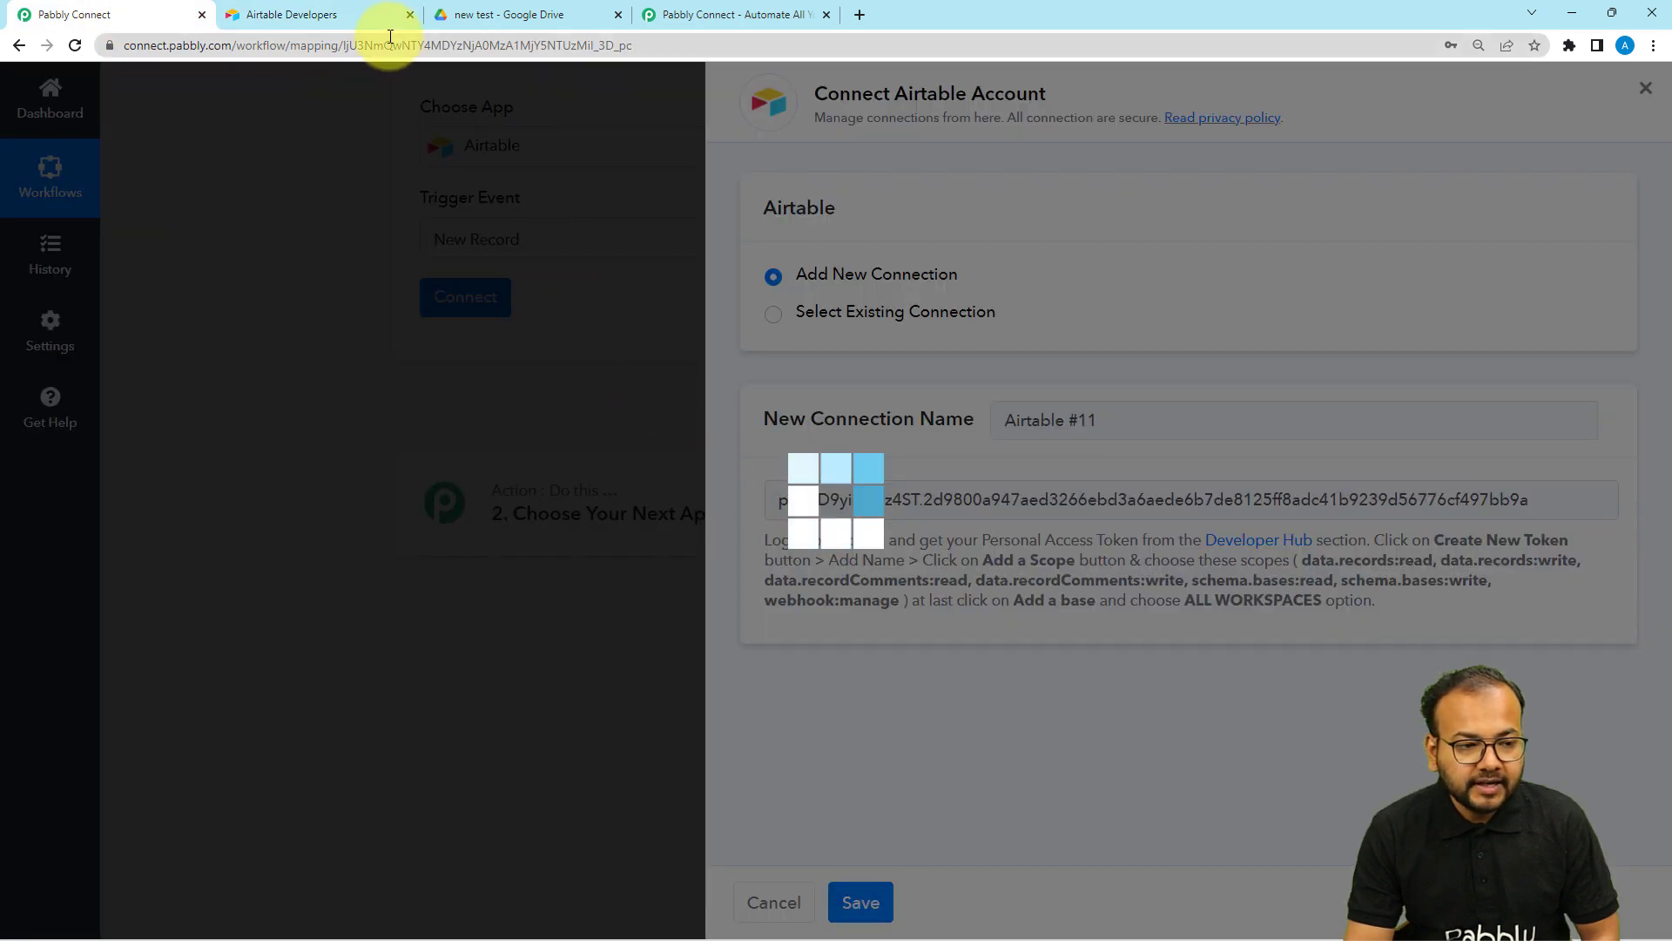
Step: Close the created-token dialog in Airtable and return to the Pabbly Connect workflow
{"action": "left_click", "coordinate": [368, 17]}
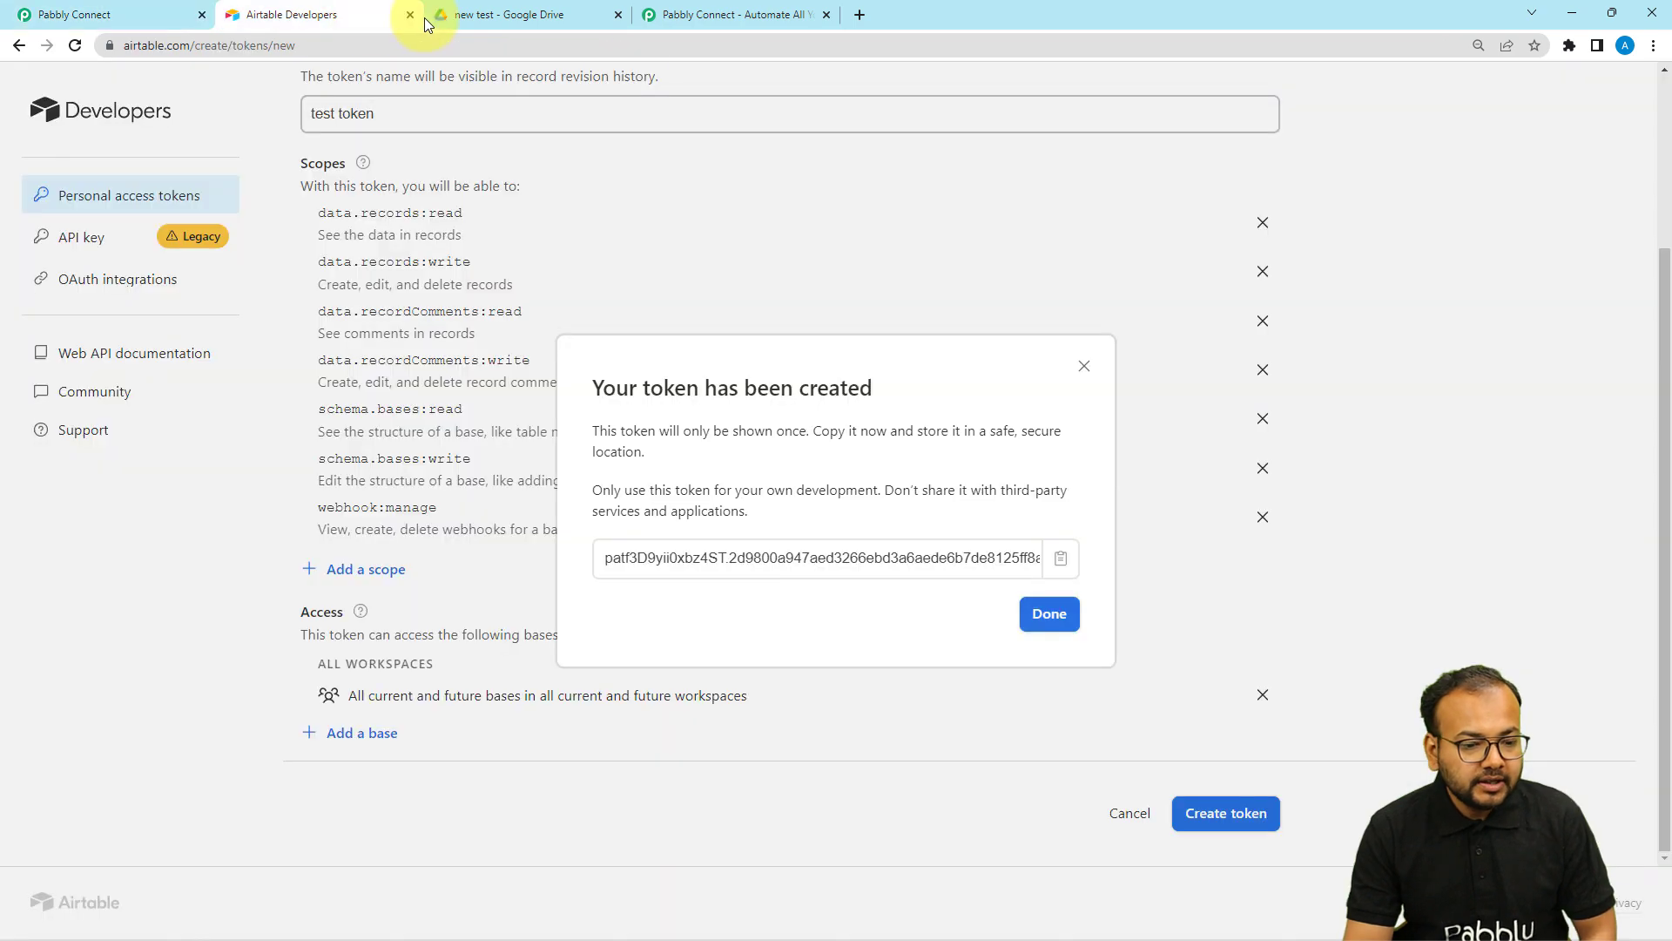
{"action": "left_click", "coordinate": [1049, 614]}
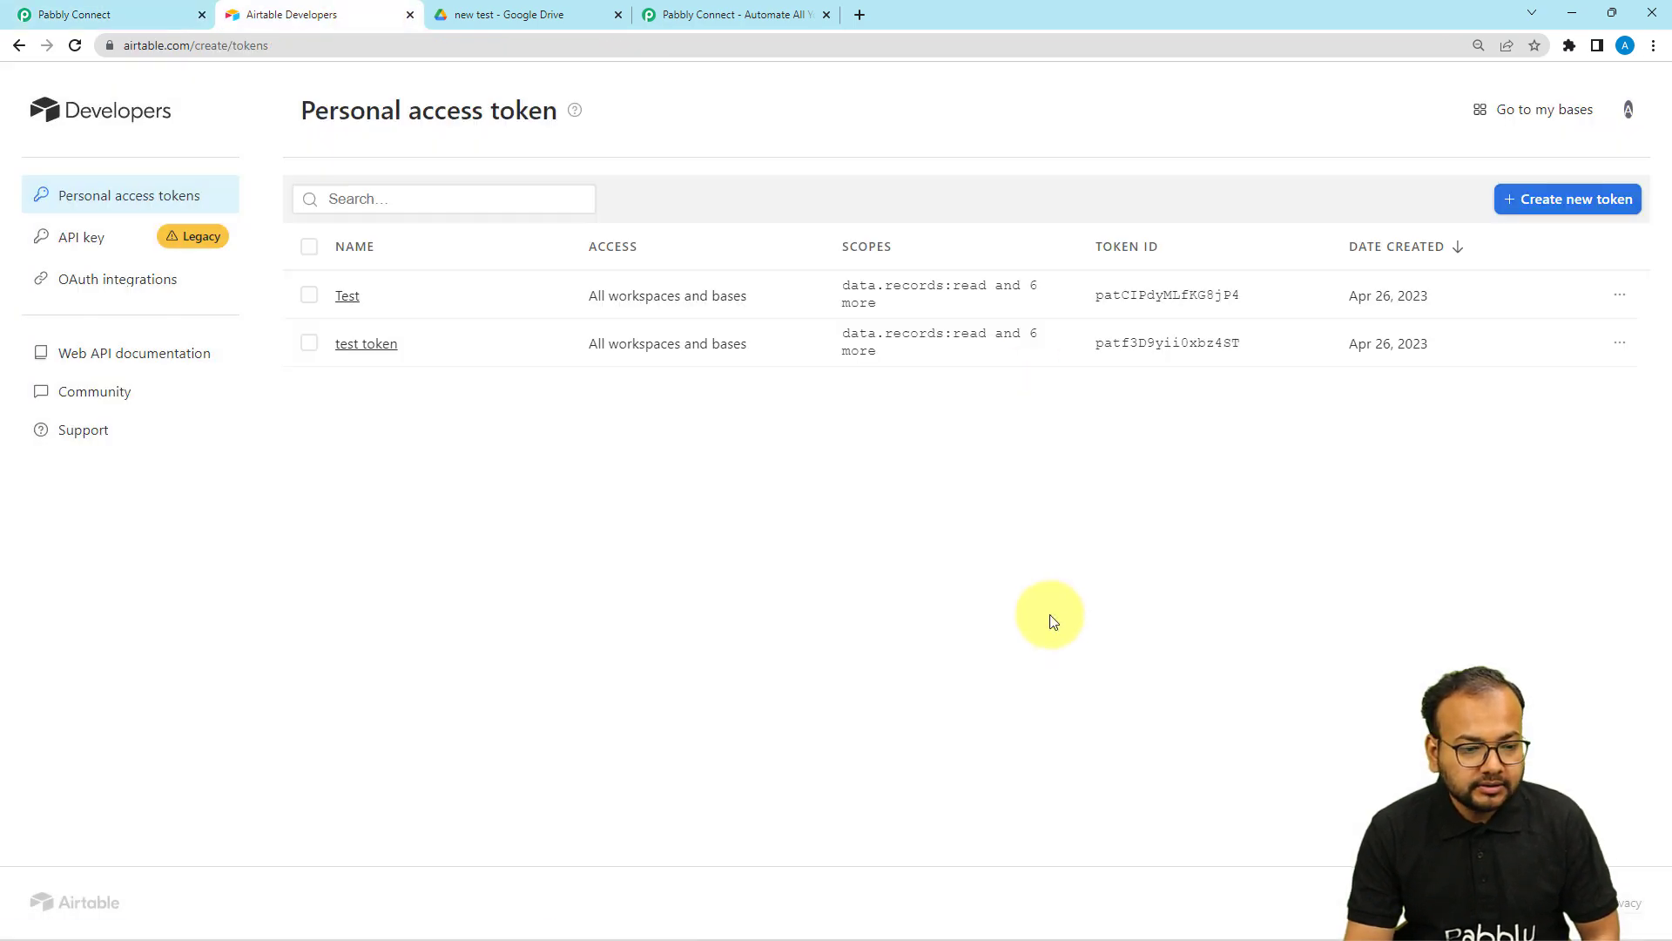
{"action": "left_click", "coordinate": [100, 9]}
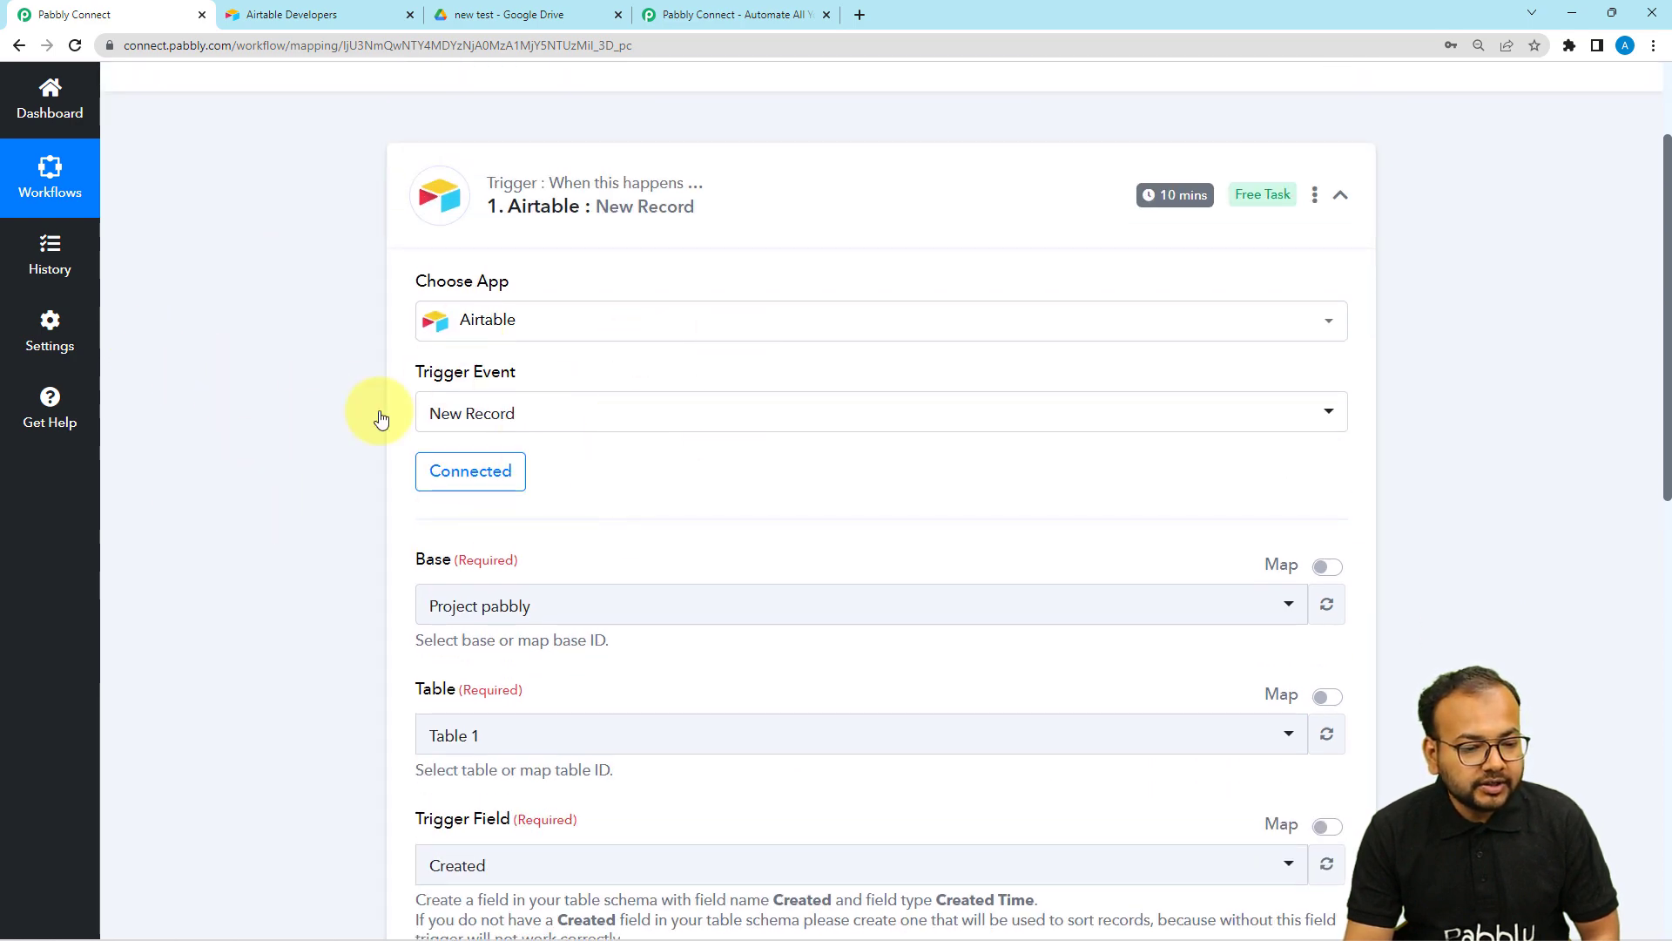
Step: Review the trigger's base setting, switch to Airtable and open the Project pabbly base
{"action": "scroll", "coordinate": [317, 701], "scroll_direction": "down", "scroll_amount": 3}
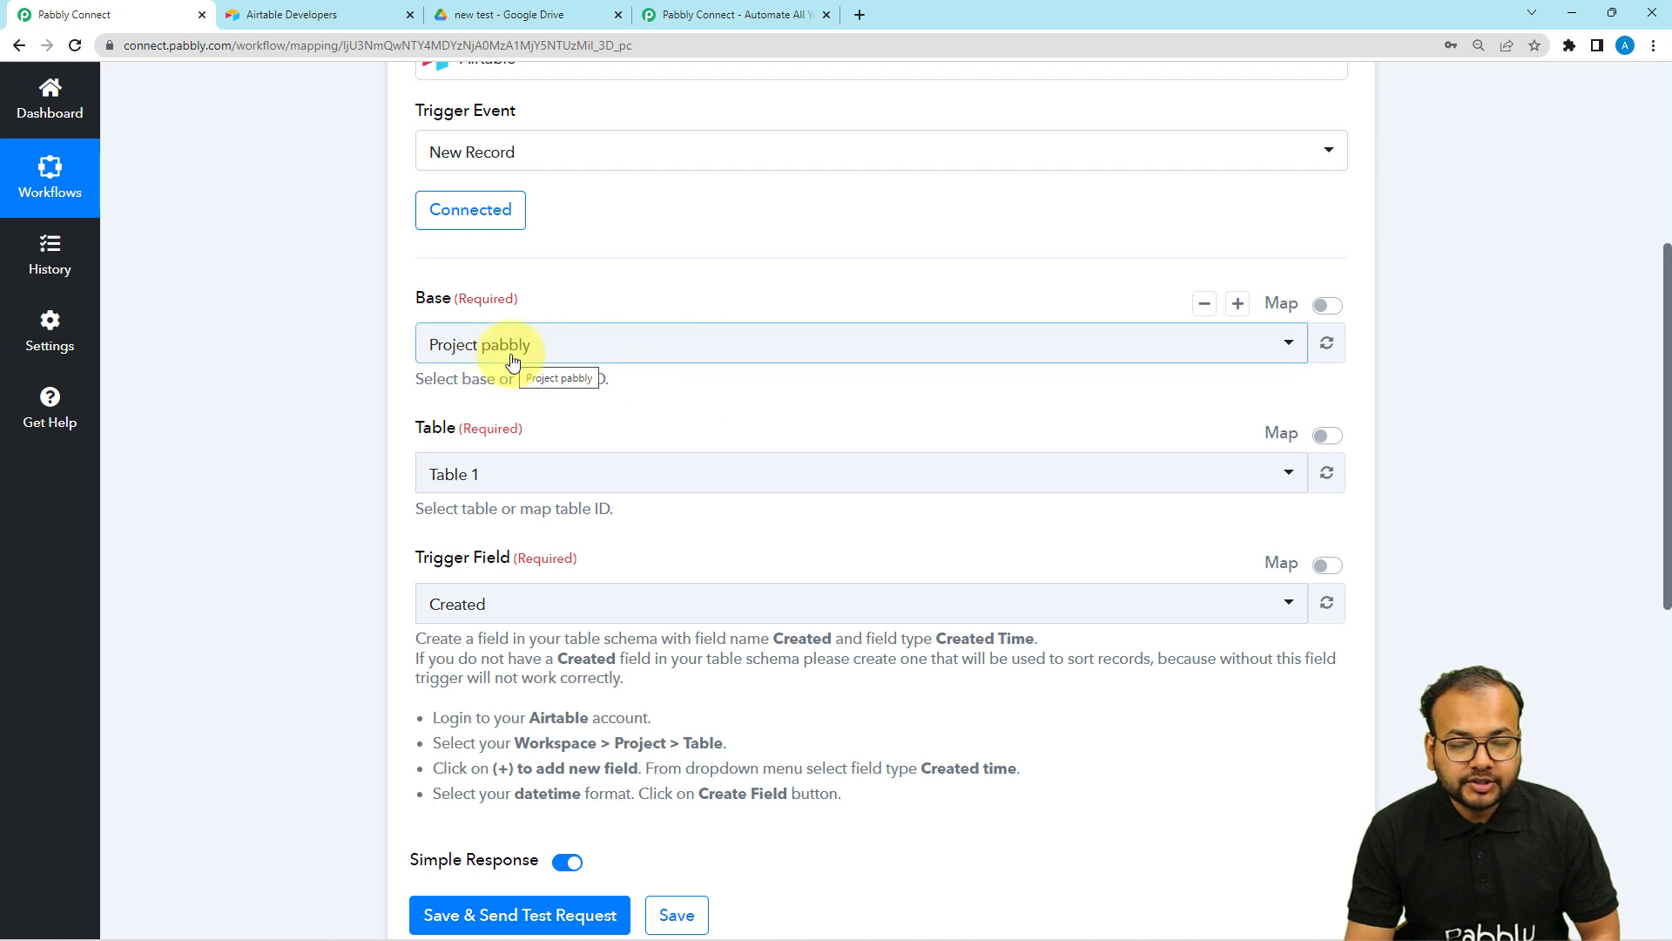
{"action": "left_click", "coordinate": [334, 11]}
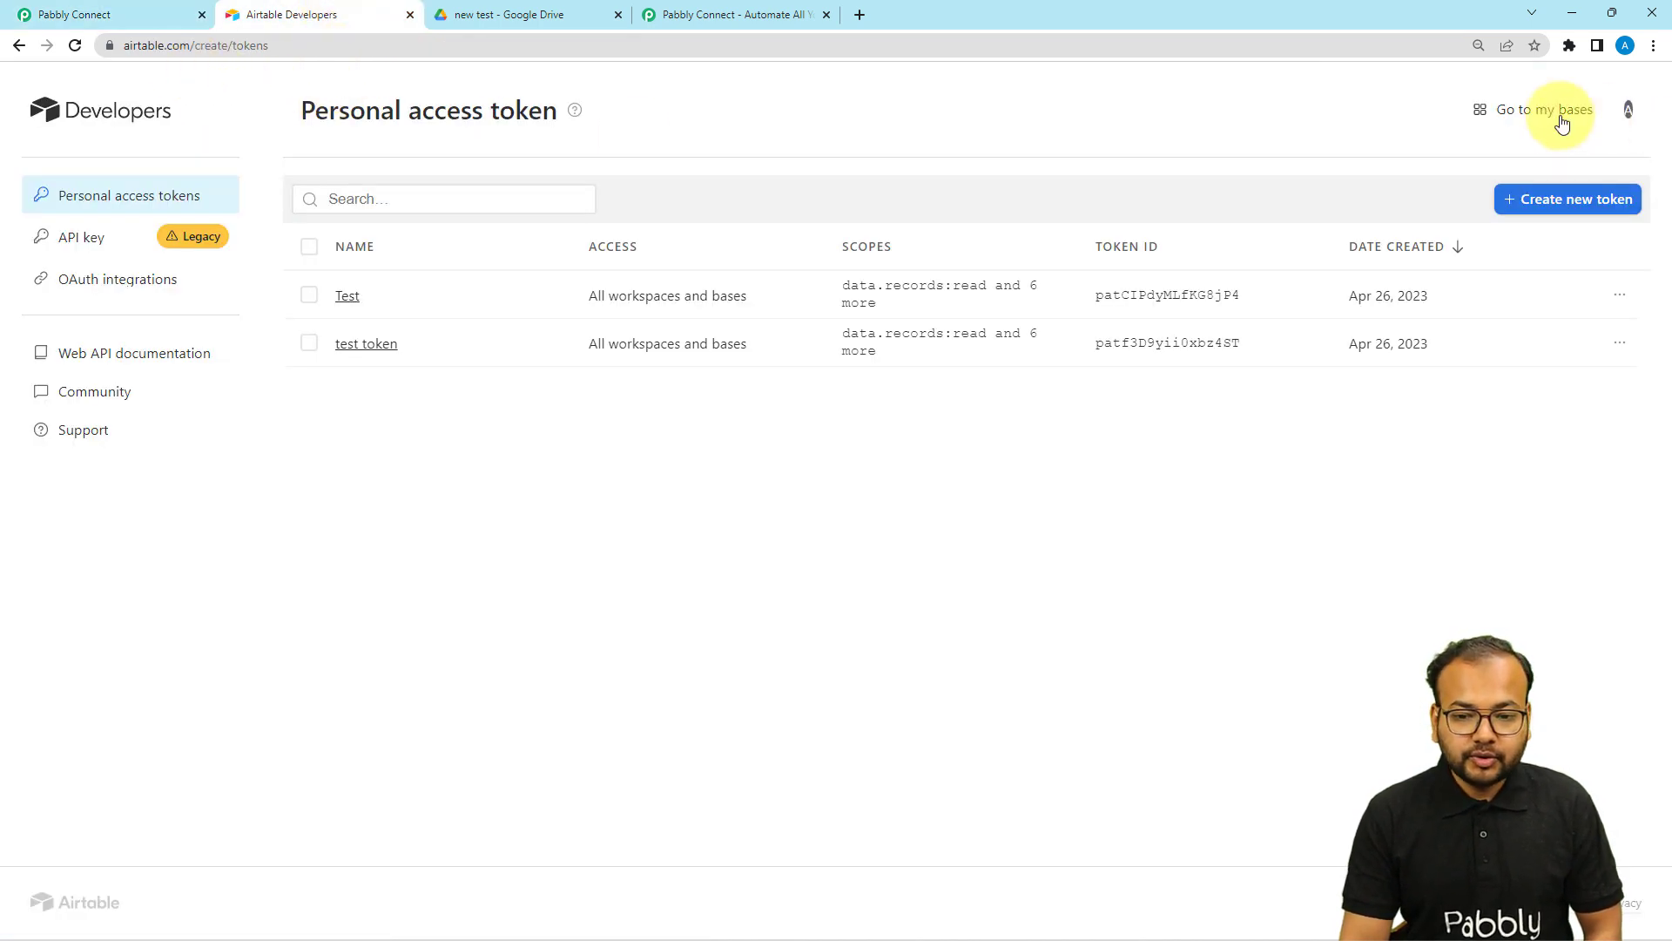
{"action": "left_click", "coordinate": [1550, 110]}
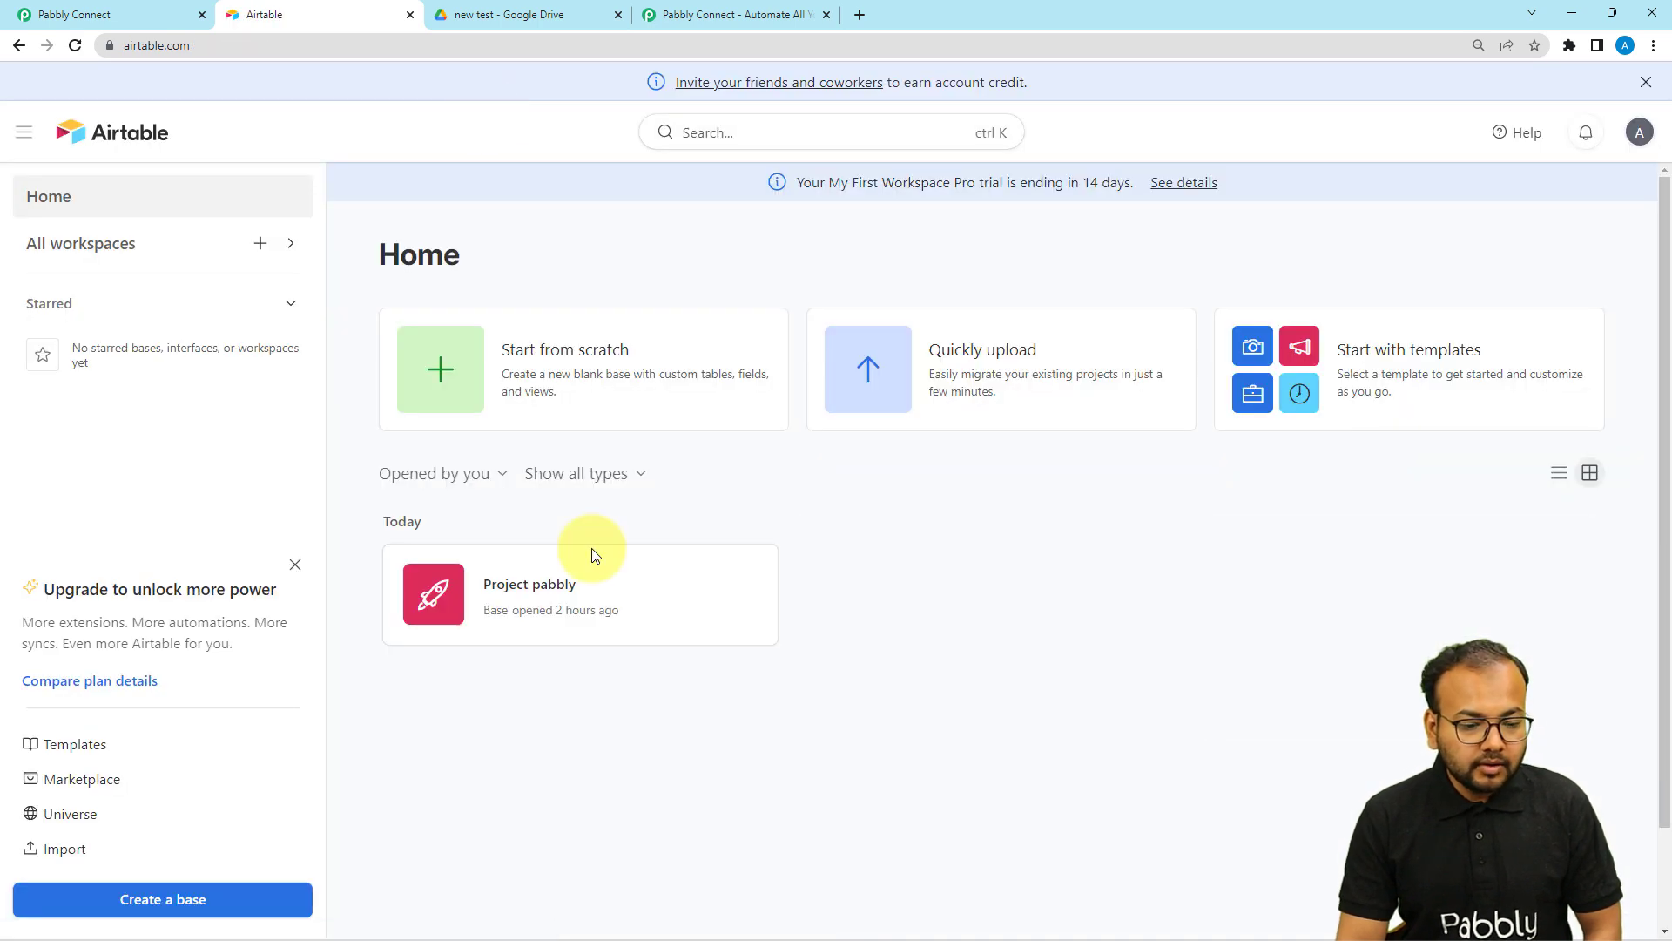
{"action": "left_click", "coordinate": [546, 610]}
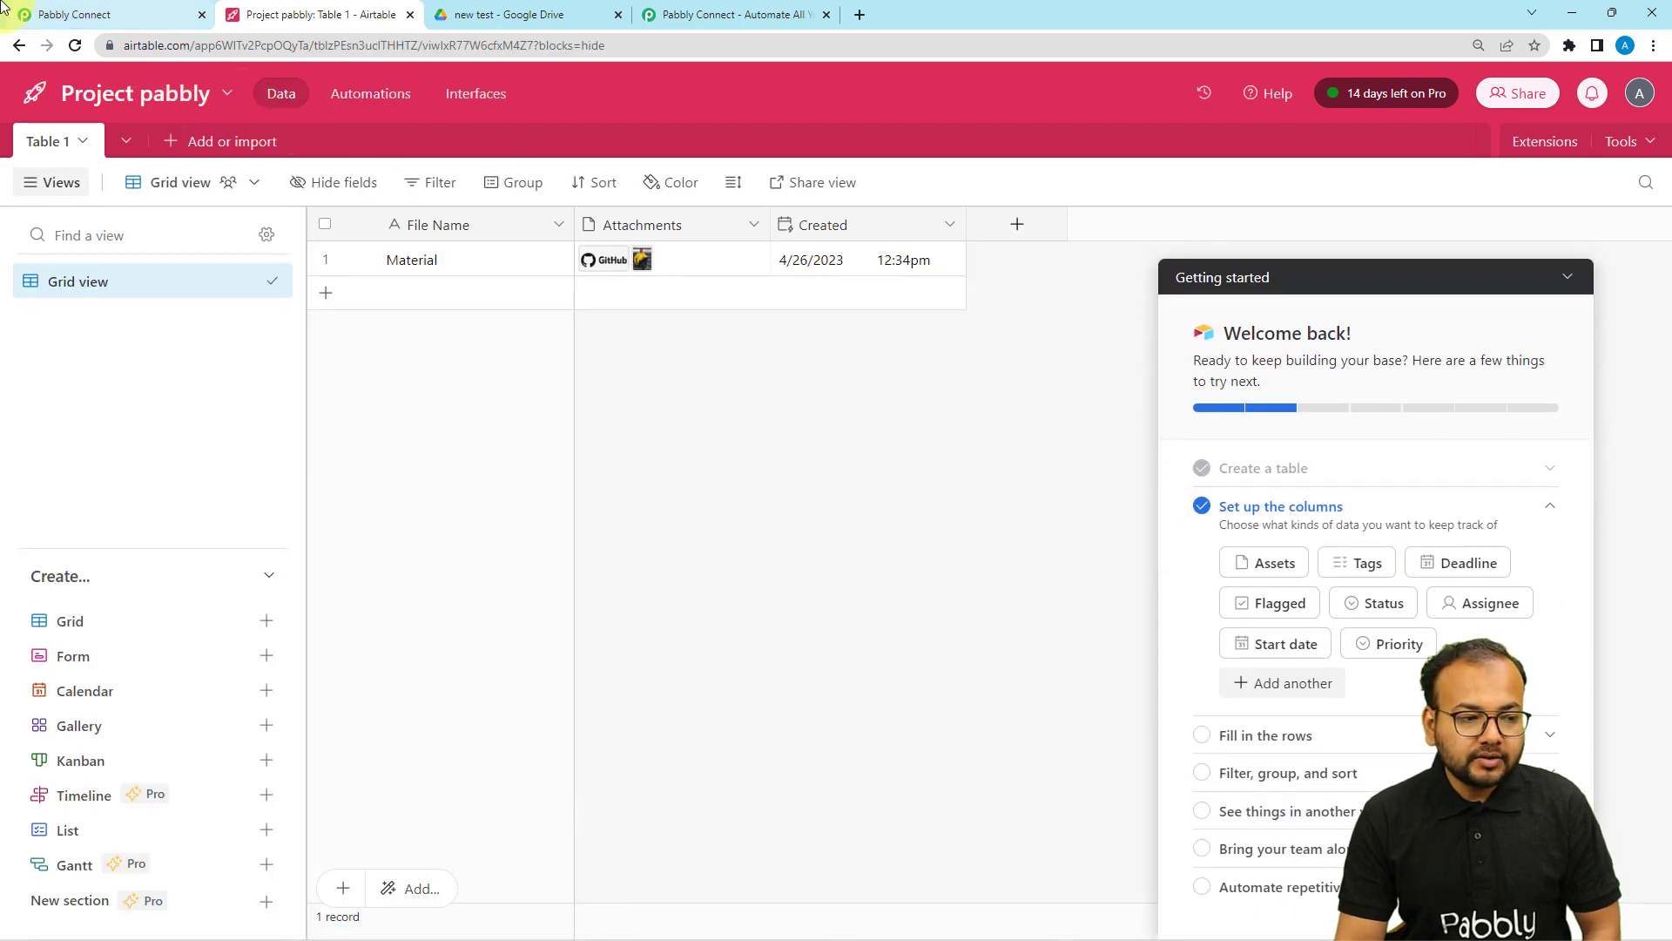
Step: Set the trigger's base to Project pabbly in Pabbly Connect and check the matching table in Airtable
{"action": "left_click", "coordinate": [74, 15]}
{"action": "left_click", "coordinate": [849, 354]}
{"action": "left_click", "coordinate": [461, 440]}
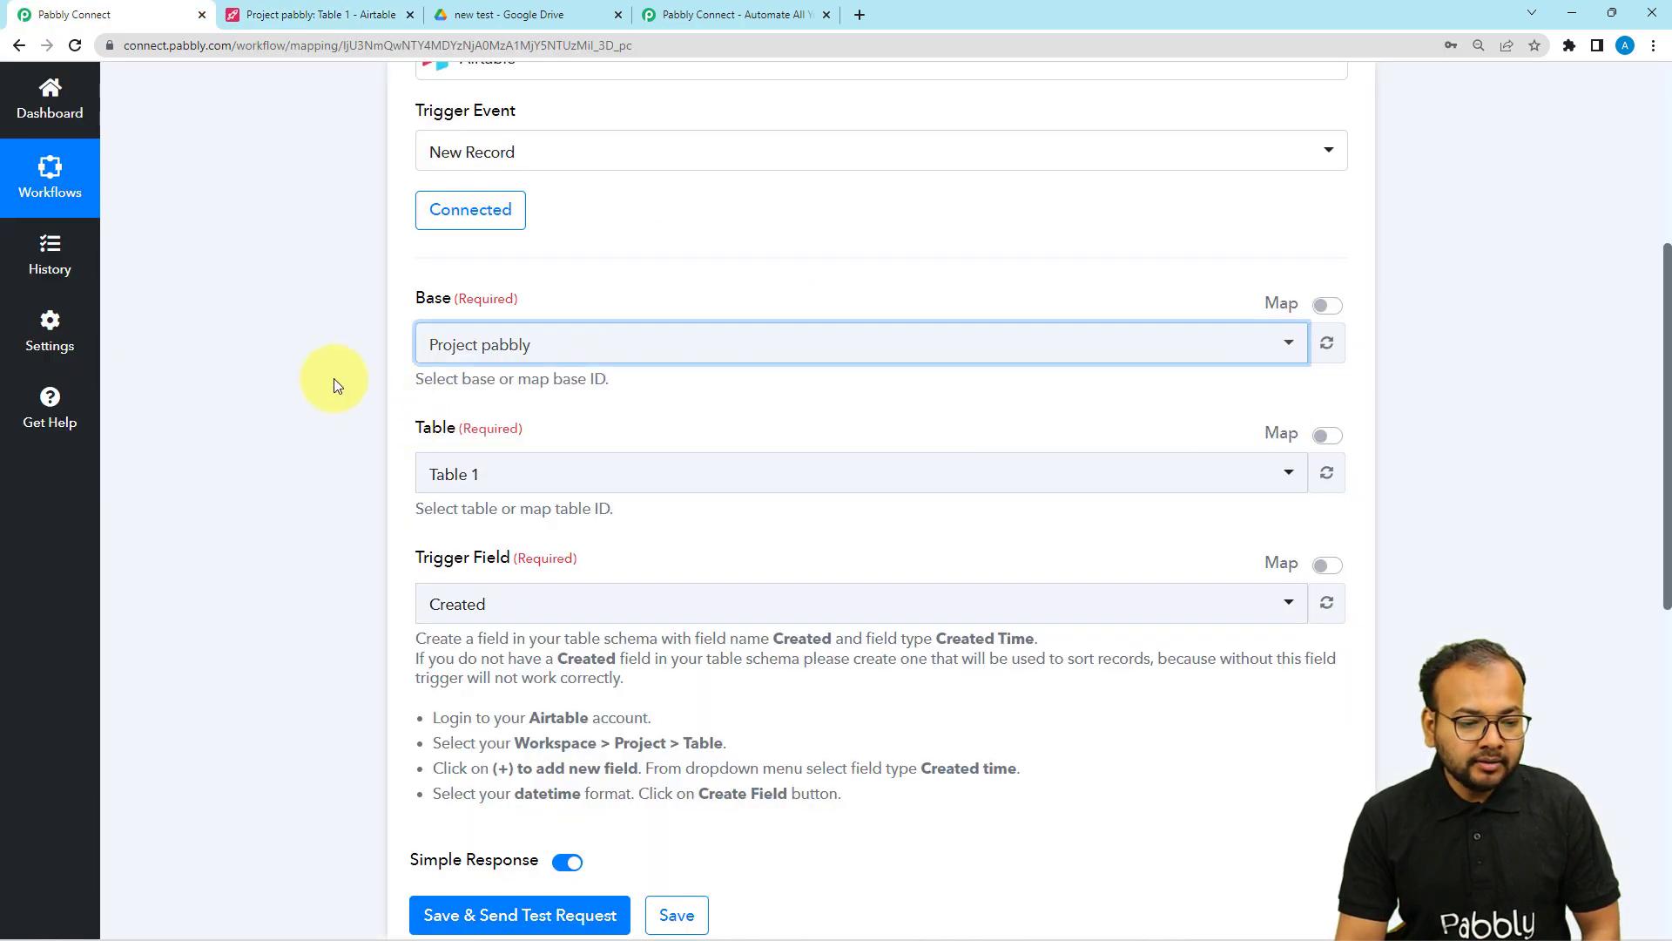
{"action": "scroll", "coordinate": [308, 474], "scroll_direction": "up", "scroll_amount": 1}
{"action": "scroll", "coordinate": [308, 472], "scroll_direction": "down", "scroll_amount": 1}
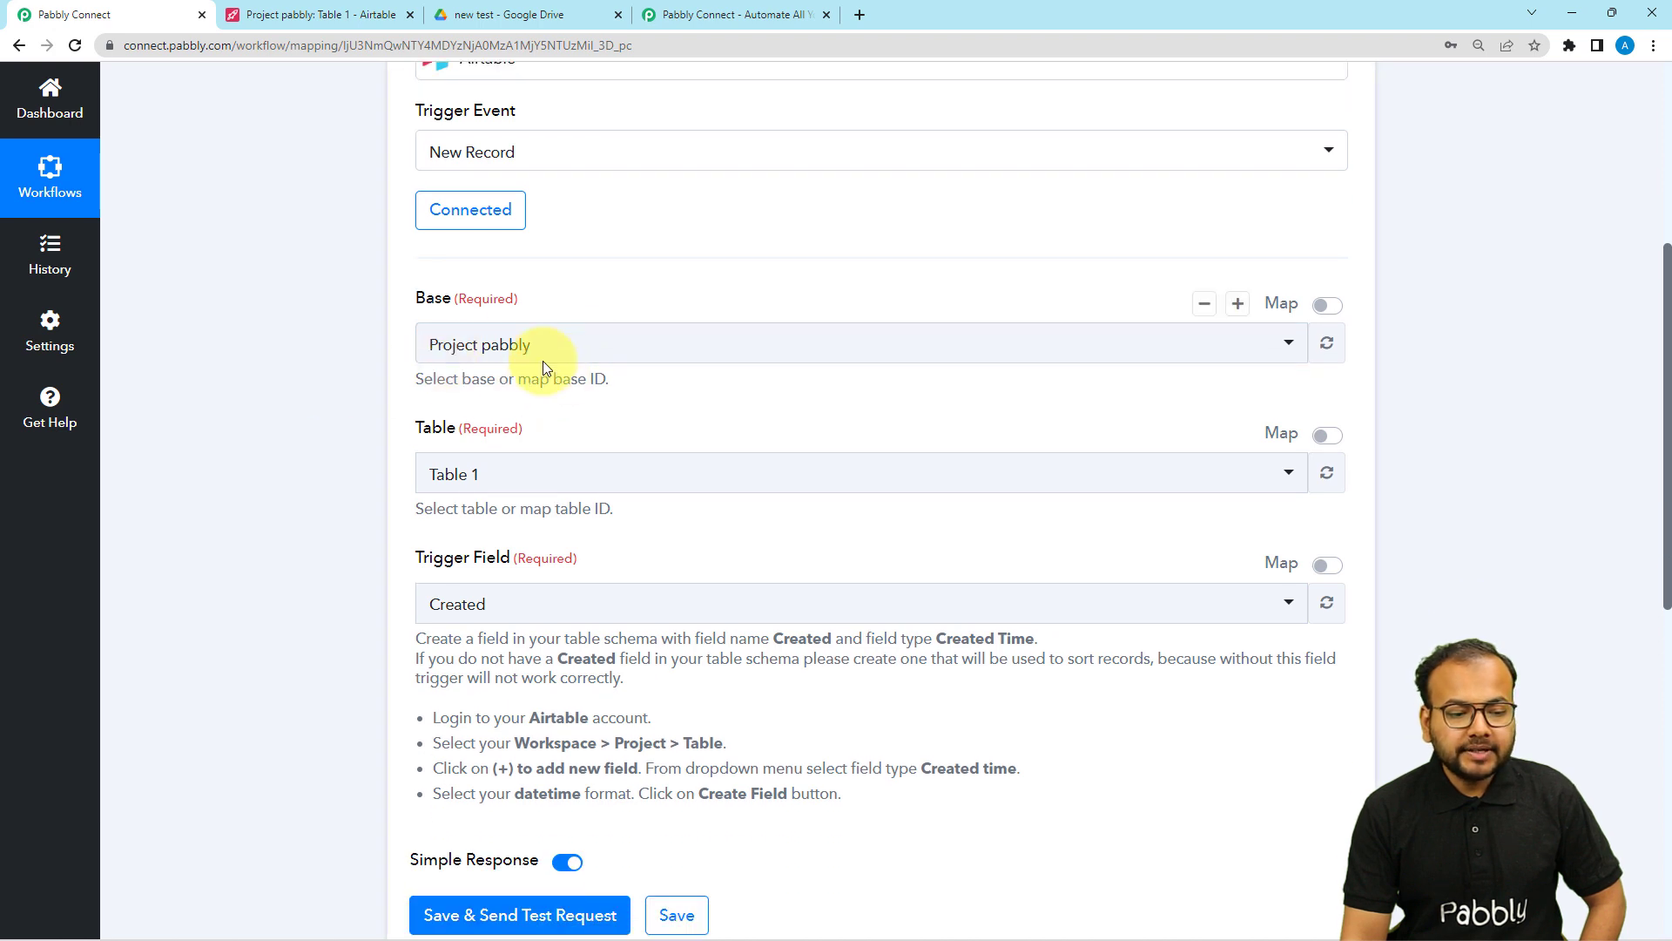
{"action": "scroll", "coordinate": [312, 461], "scroll_direction": "down", "scroll_amount": 2}
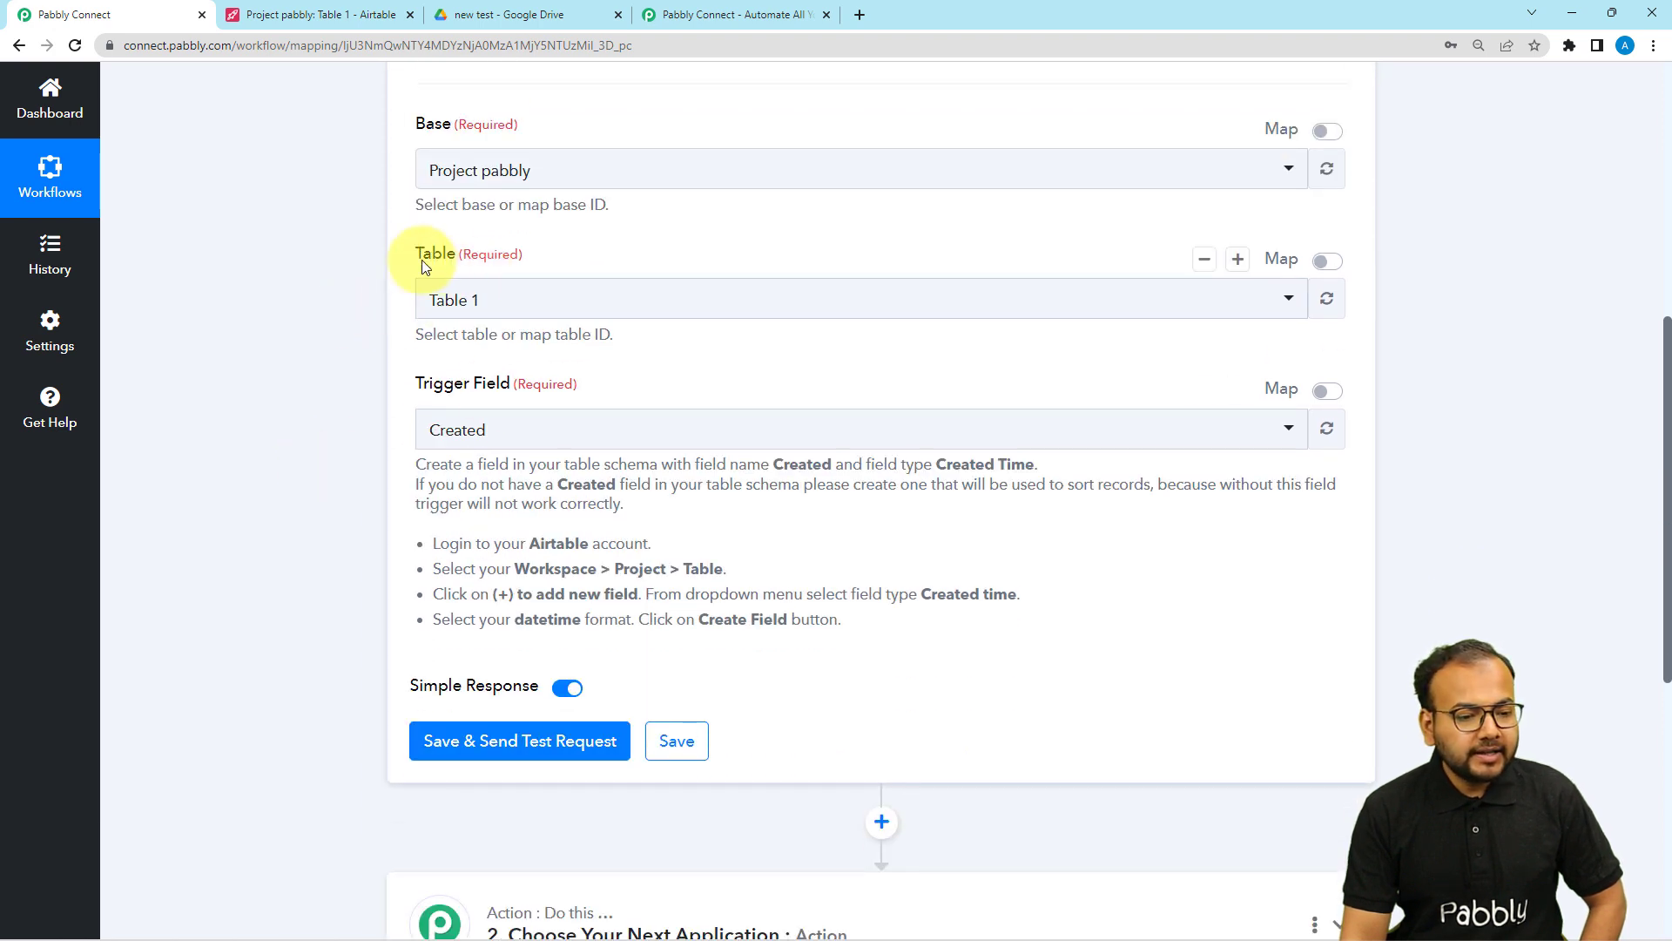
{"action": "left_click", "coordinate": [311, 19]}
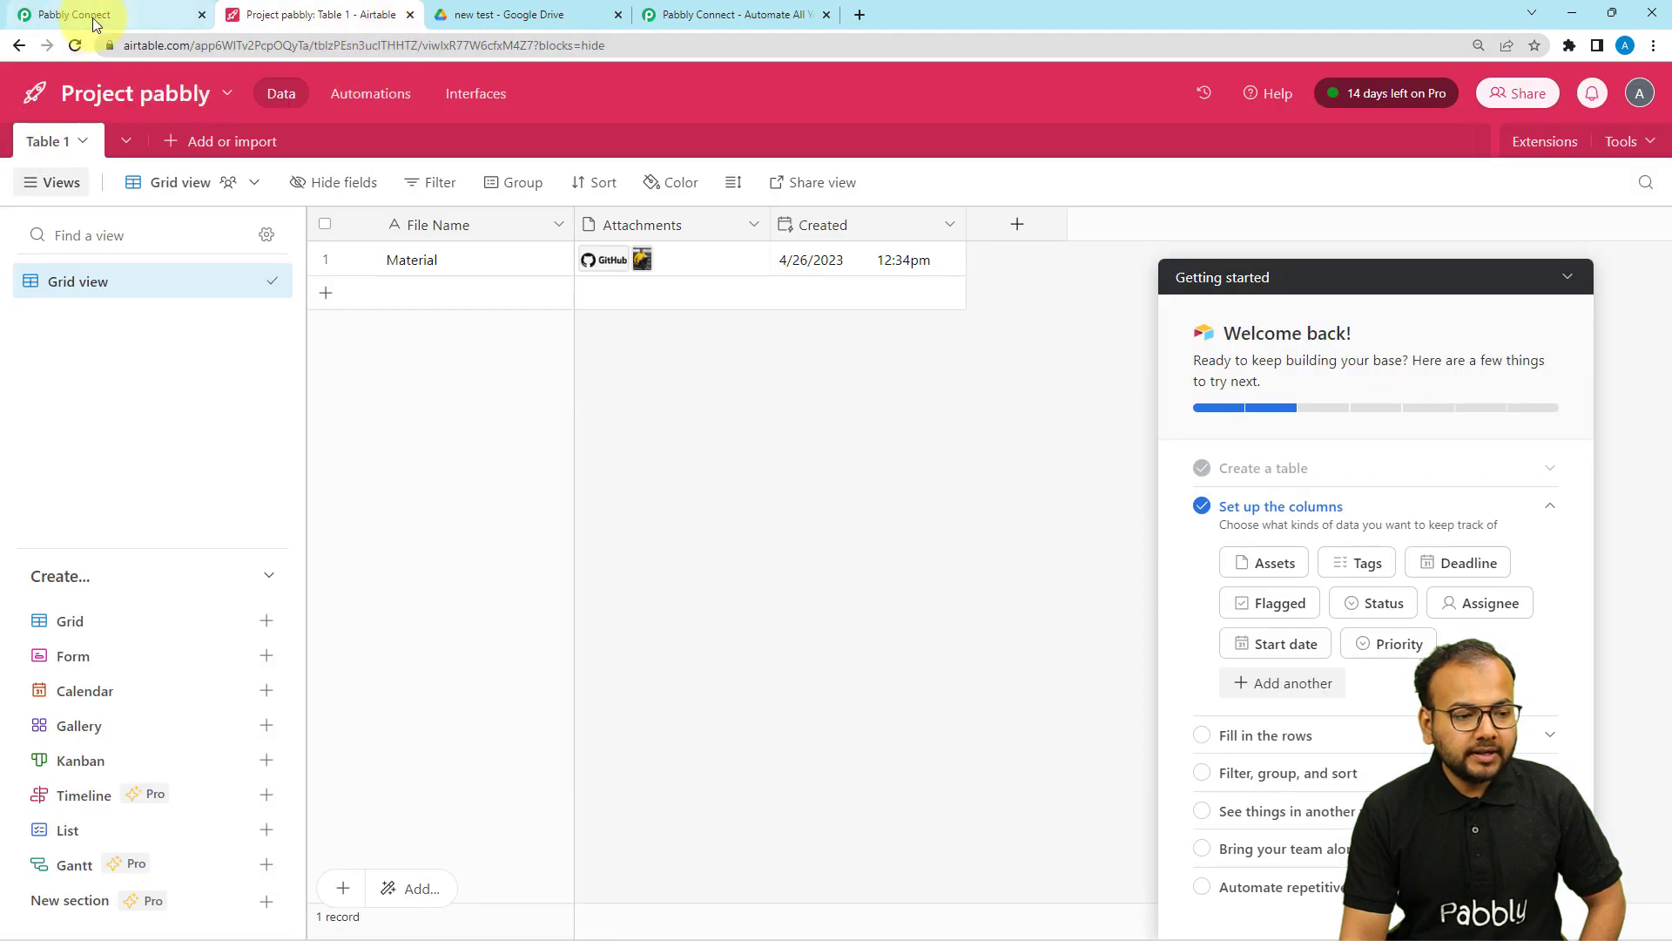
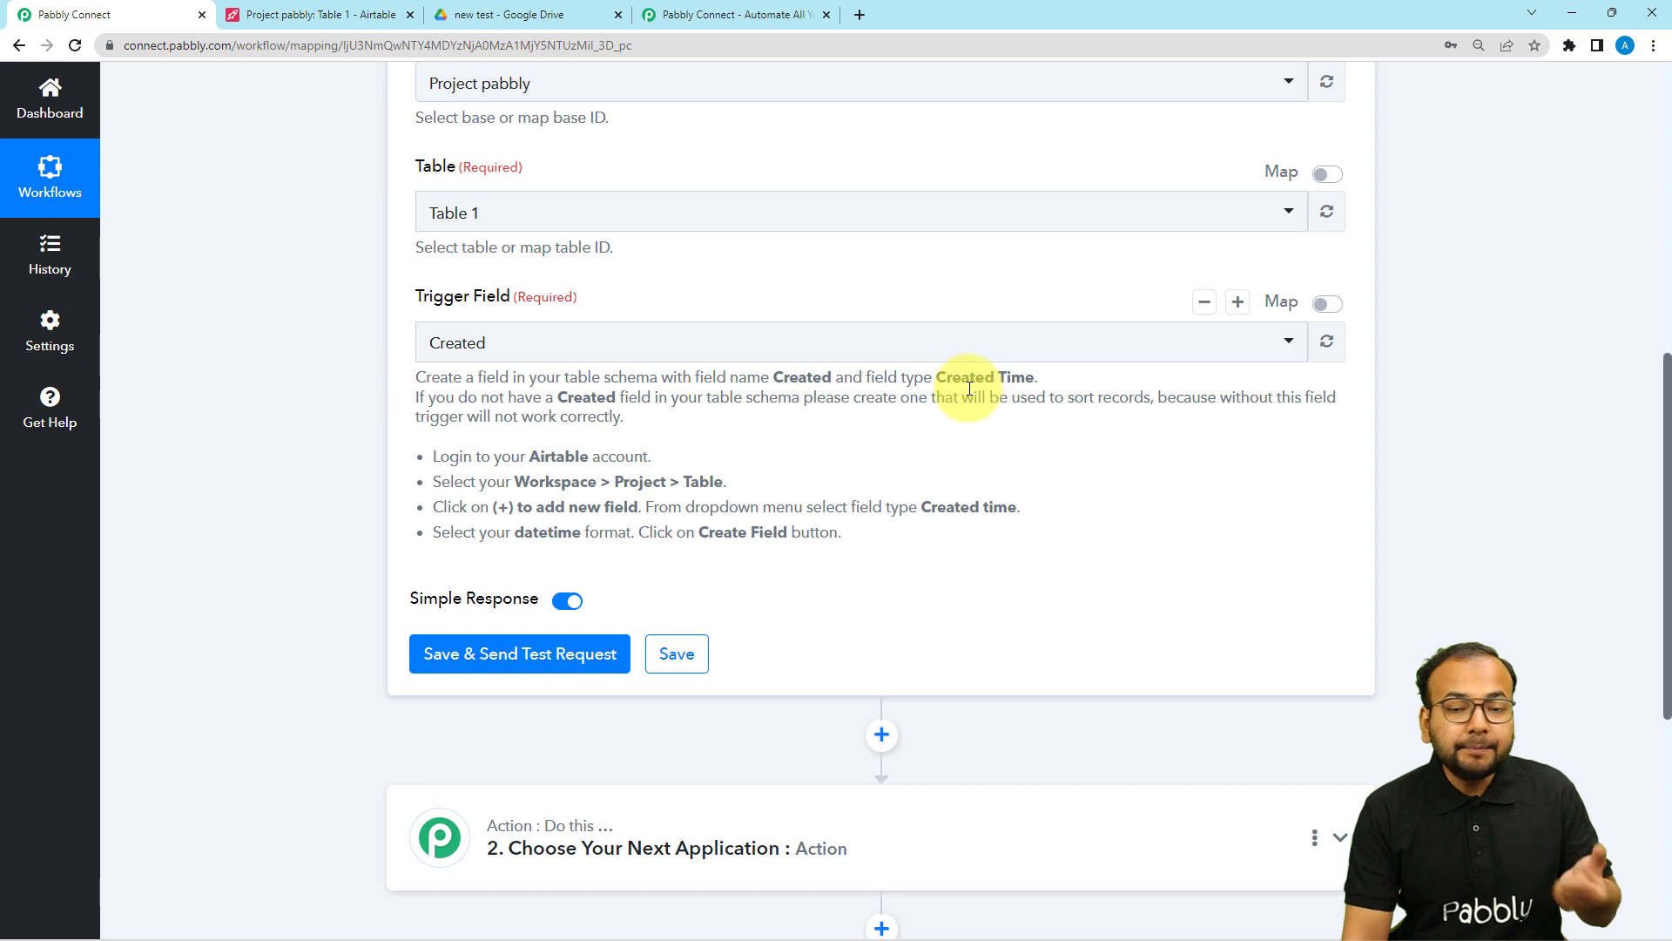
Step: In Airtable's Table 1, edit the Created field, choose Created time as its field type and save it
{"action": "left_click", "coordinate": [348, 15]}
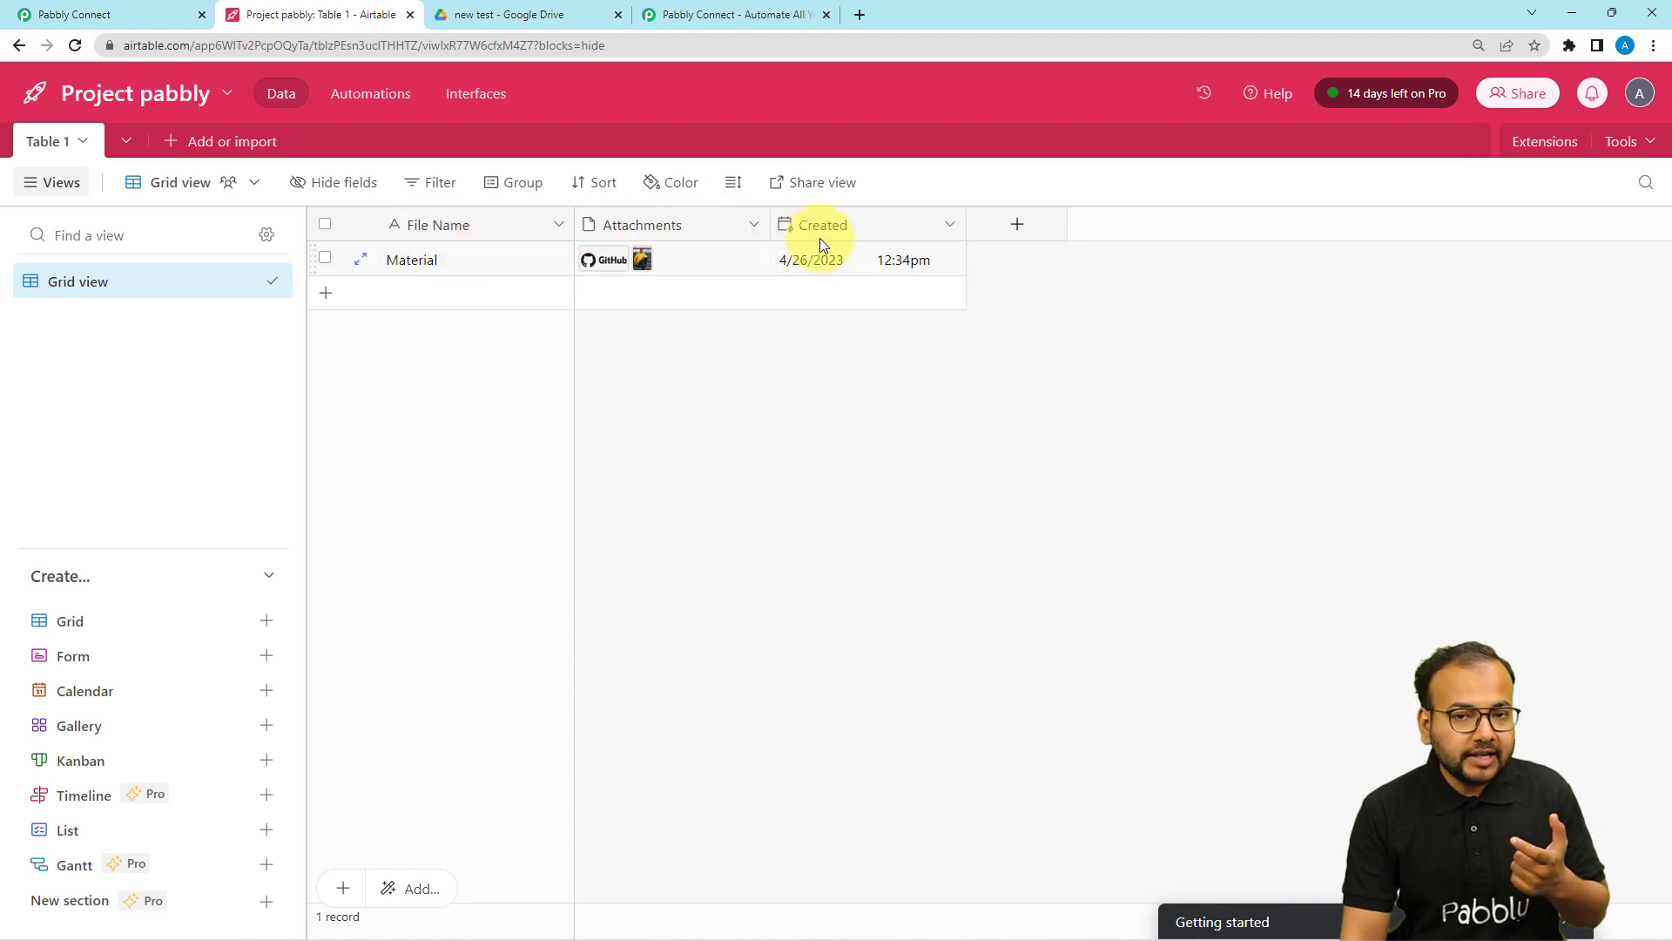
{"action": "left_click", "coordinate": [950, 226]}
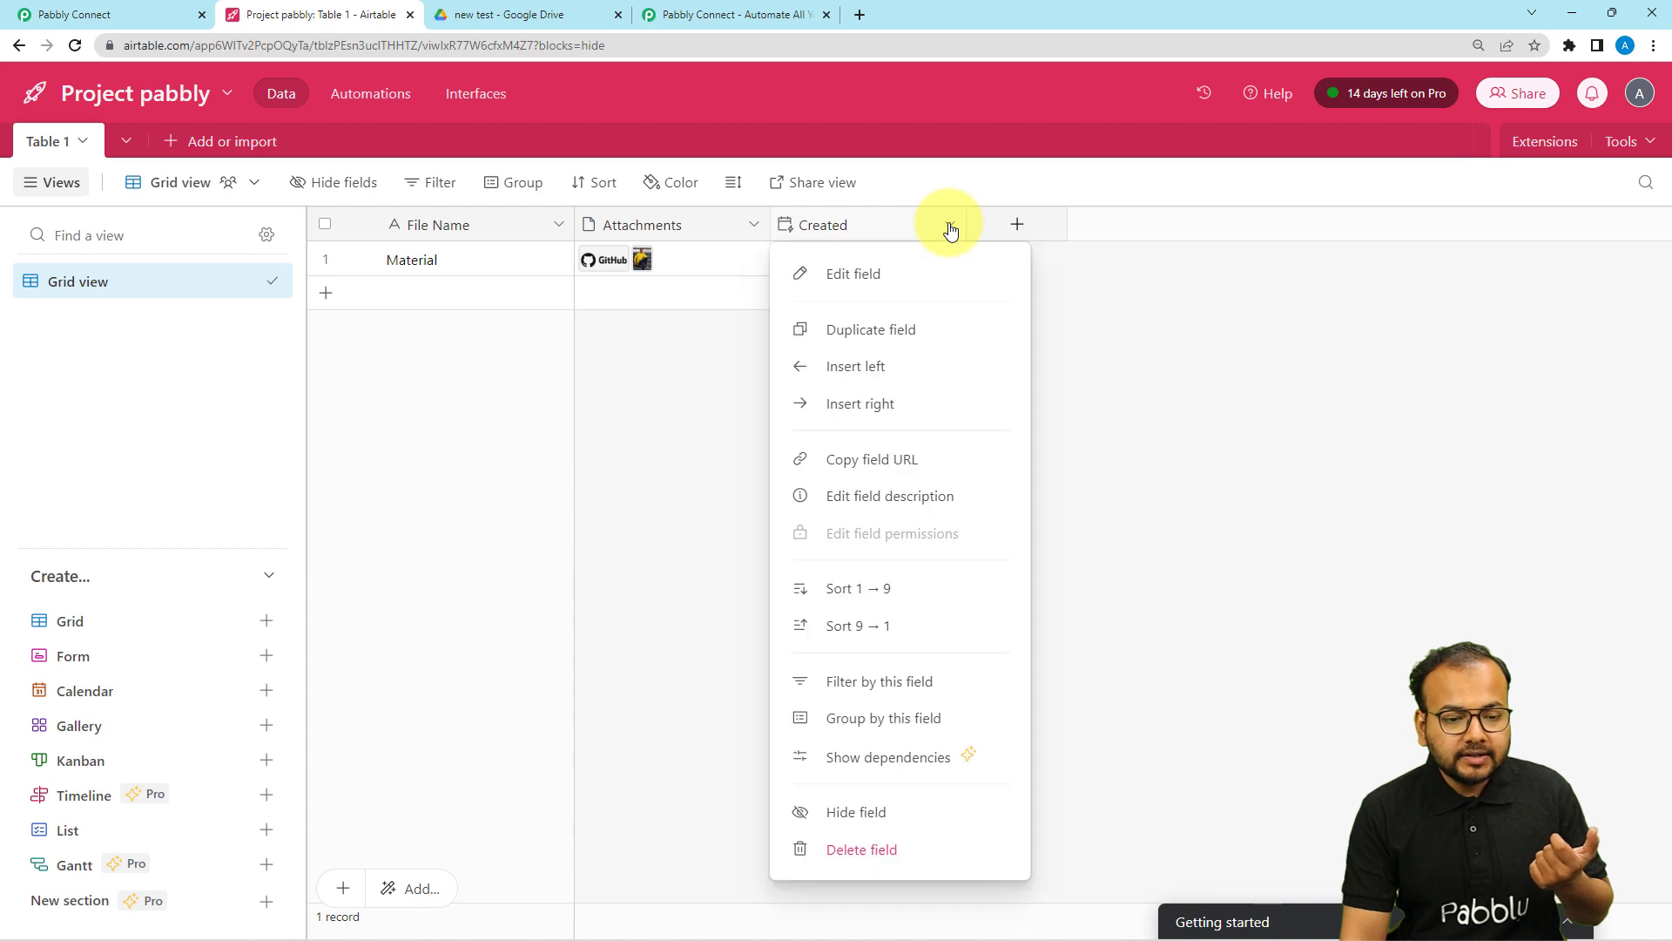
{"action": "left_click", "coordinate": [882, 287]}
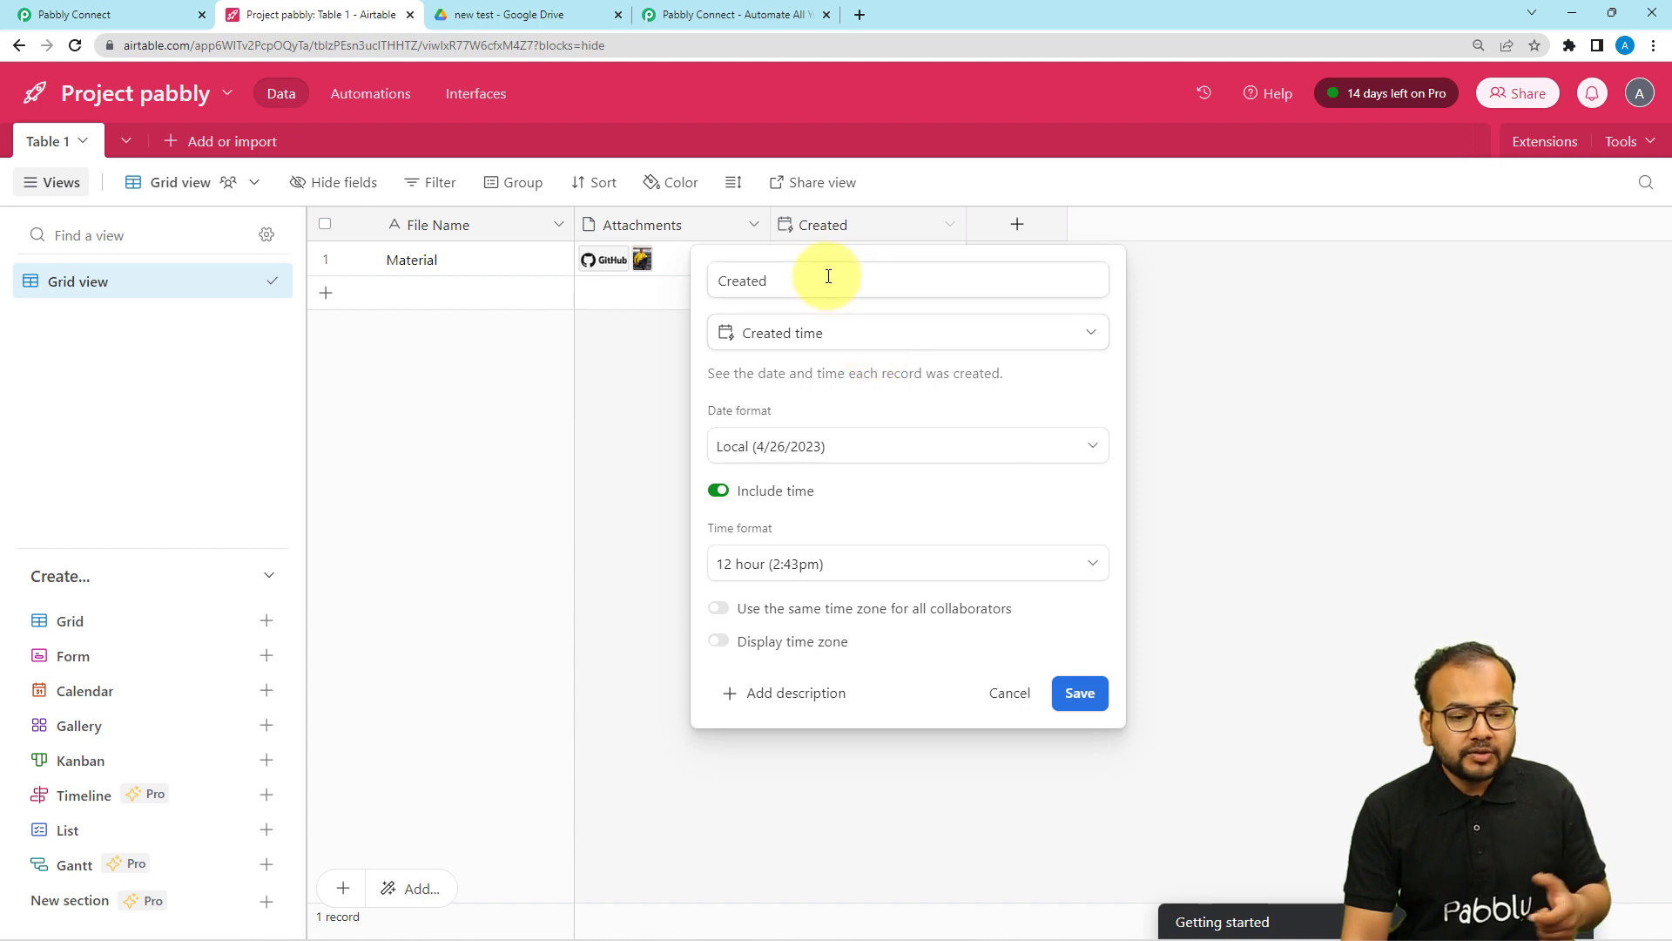
{"action": "left_click", "coordinate": [785, 281]}
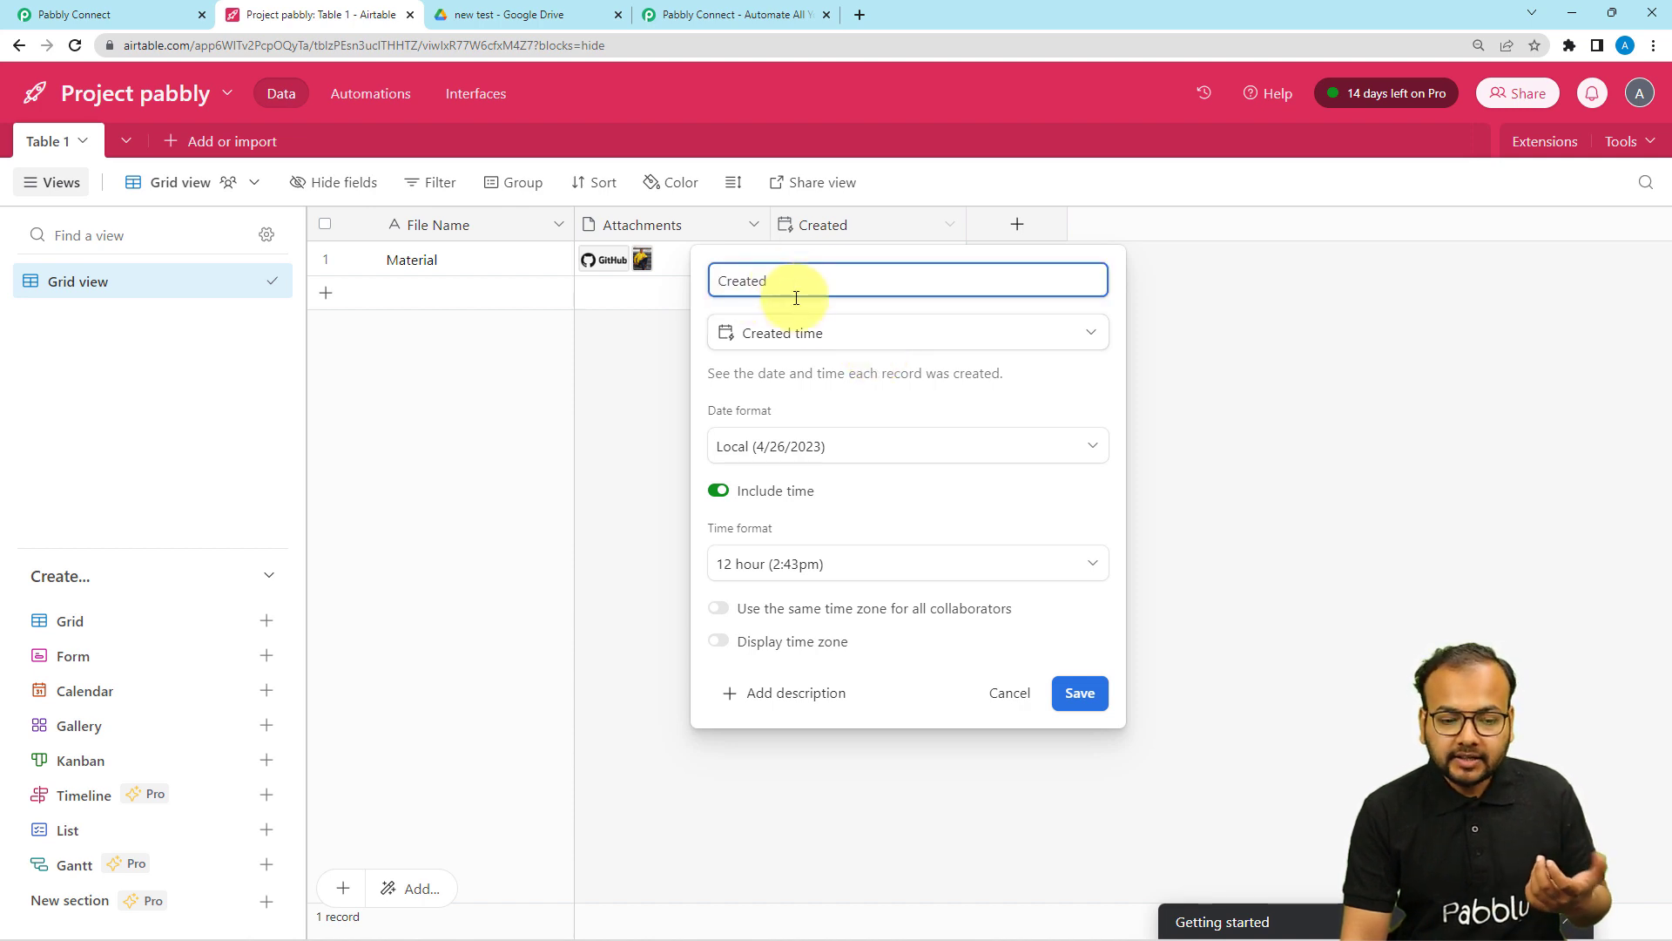
{"action": "left_click", "coordinate": [796, 336]}
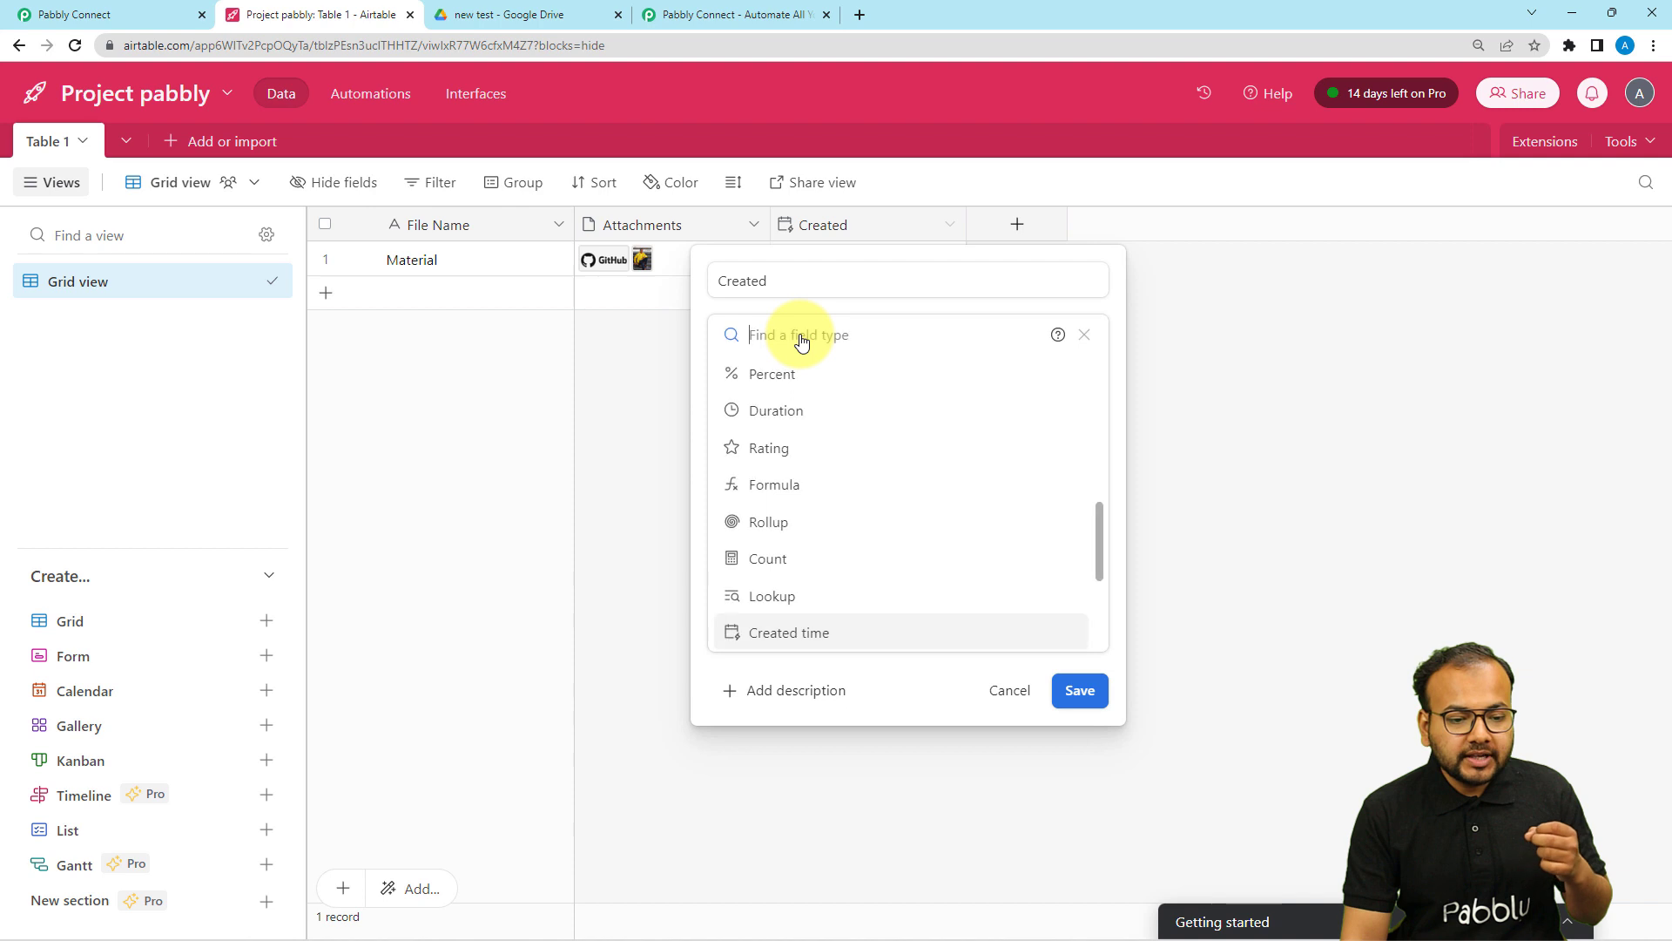
{"action": "left_click", "coordinate": [850, 632]}
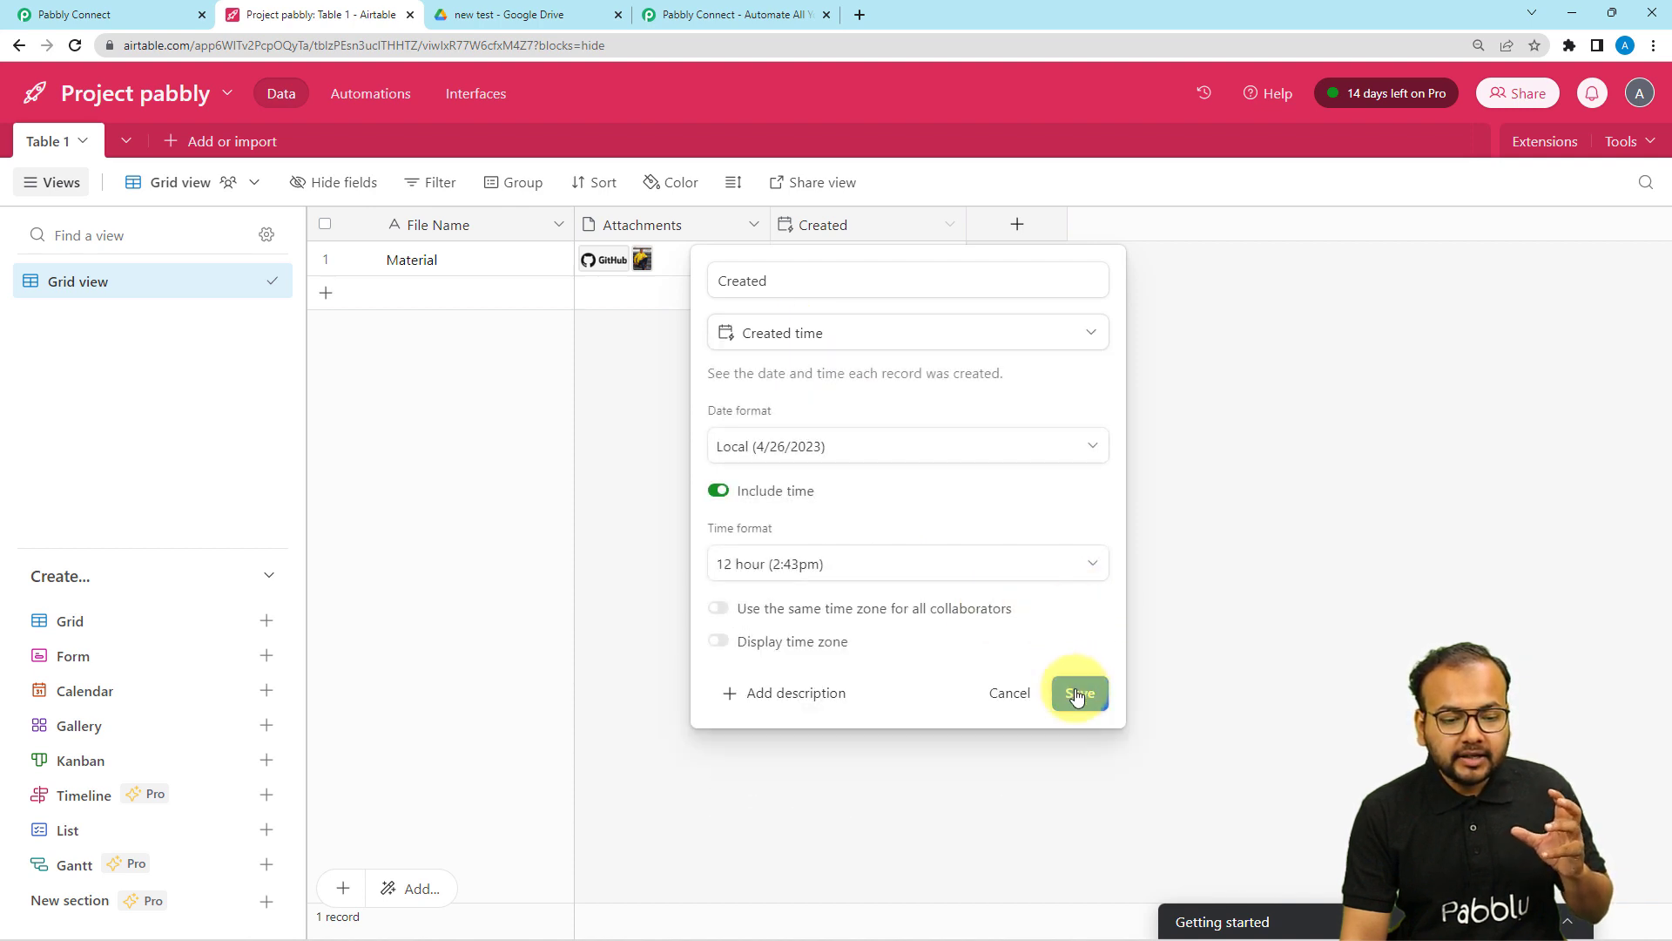
{"action": "left_click", "coordinate": [1078, 692]}
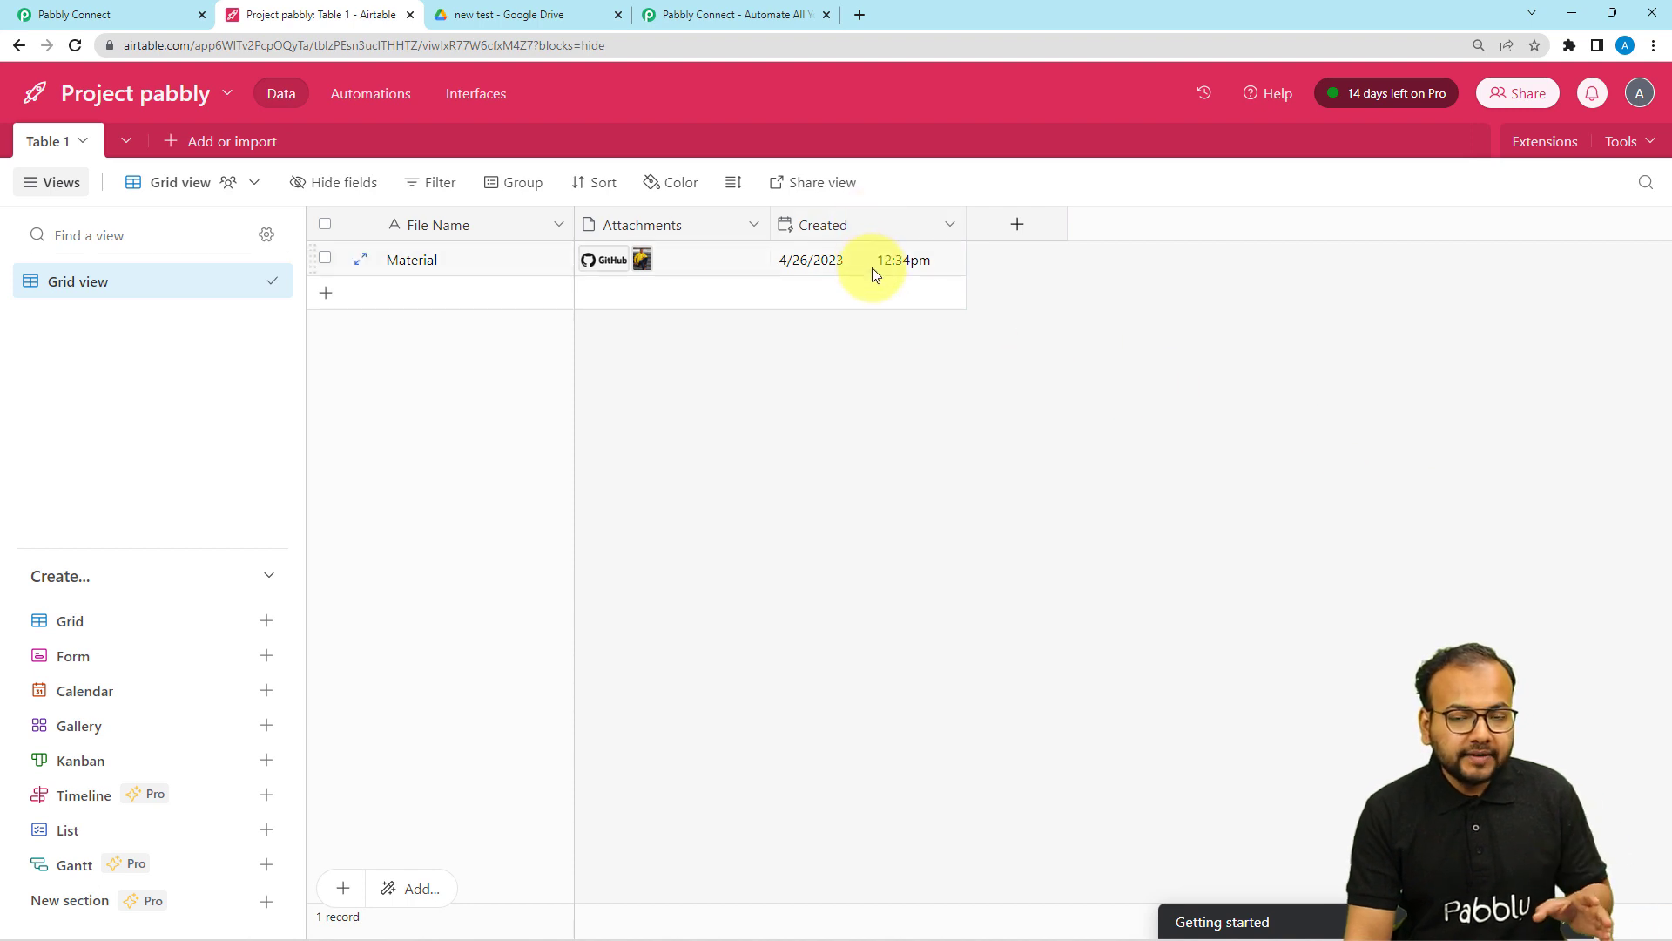
Step: Switch to Pabbly Connect and select Created as the Airtable trigger field
{"action": "left_click", "coordinate": [118, 23]}
{"action": "left_click", "coordinate": [539, 343]}
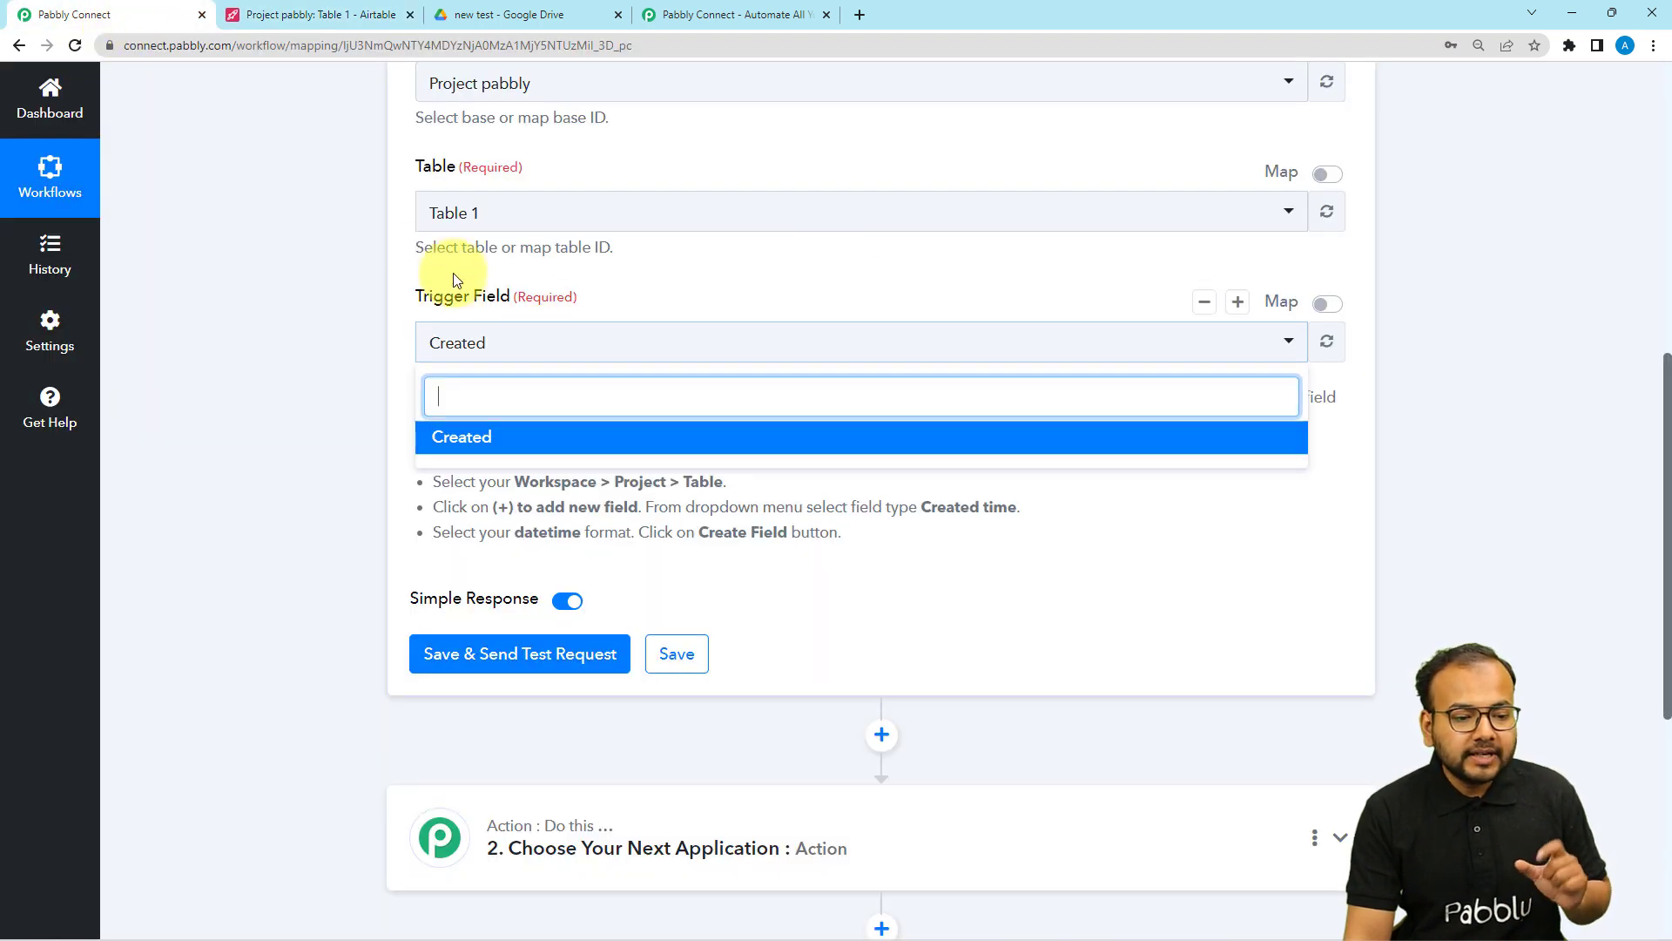
{"action": "left_click", "coordinate": [469, 436]}
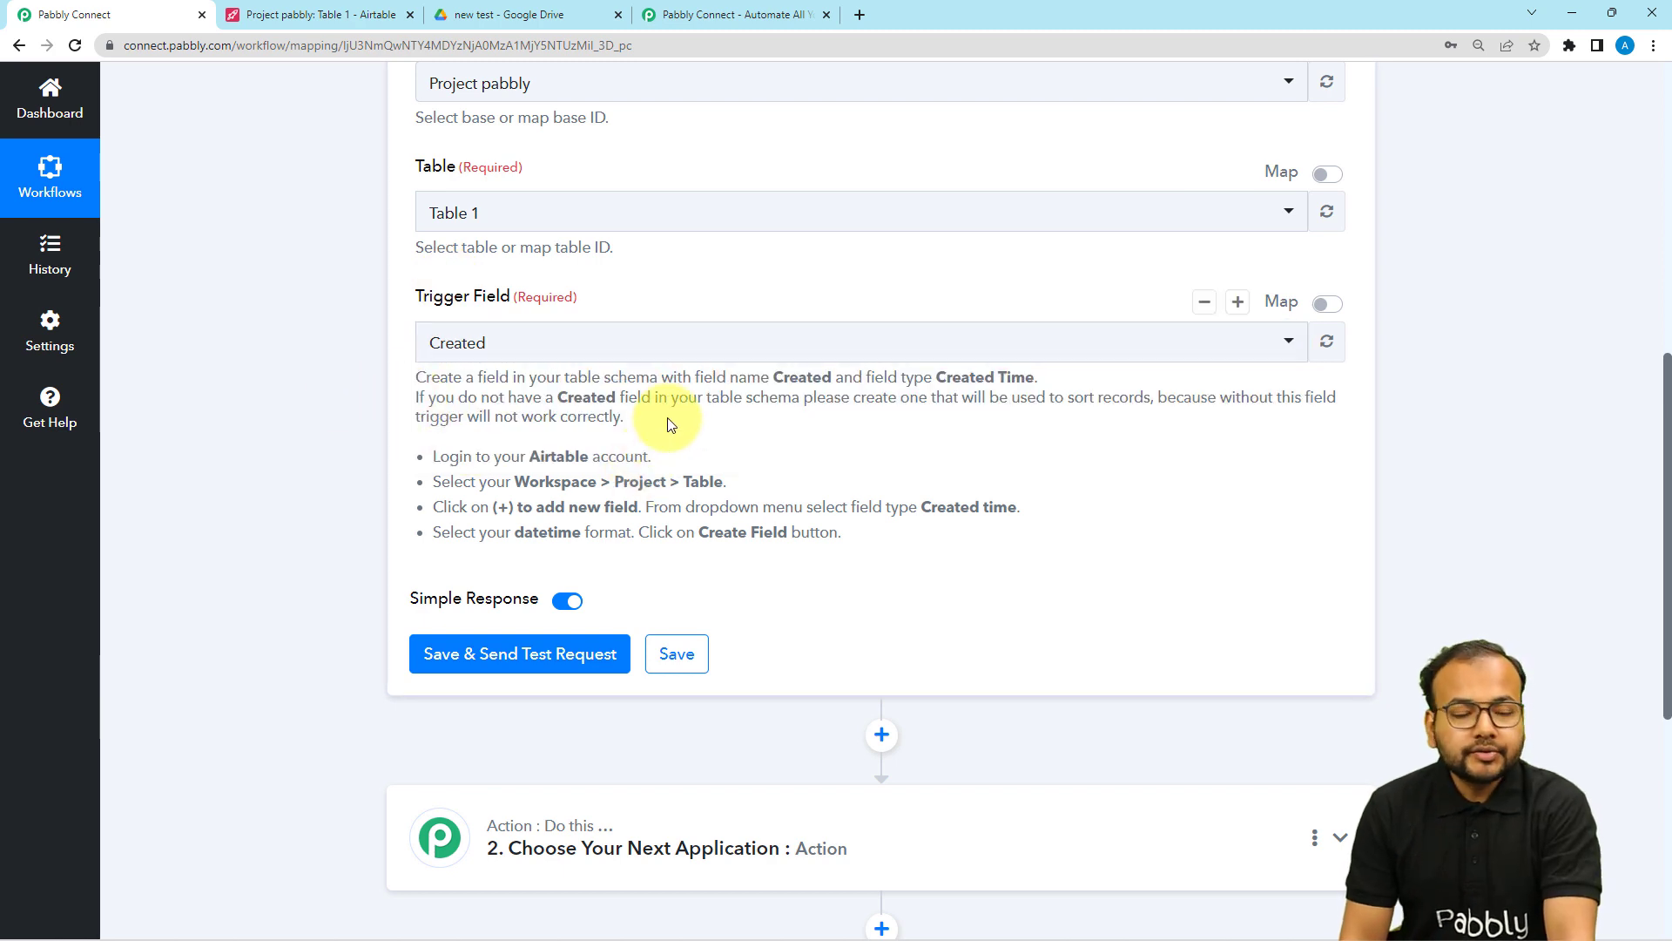
{"action": "scroll", "coordinate": [655, 412], "scroll_direction": "down", "scroll_amount": 1}
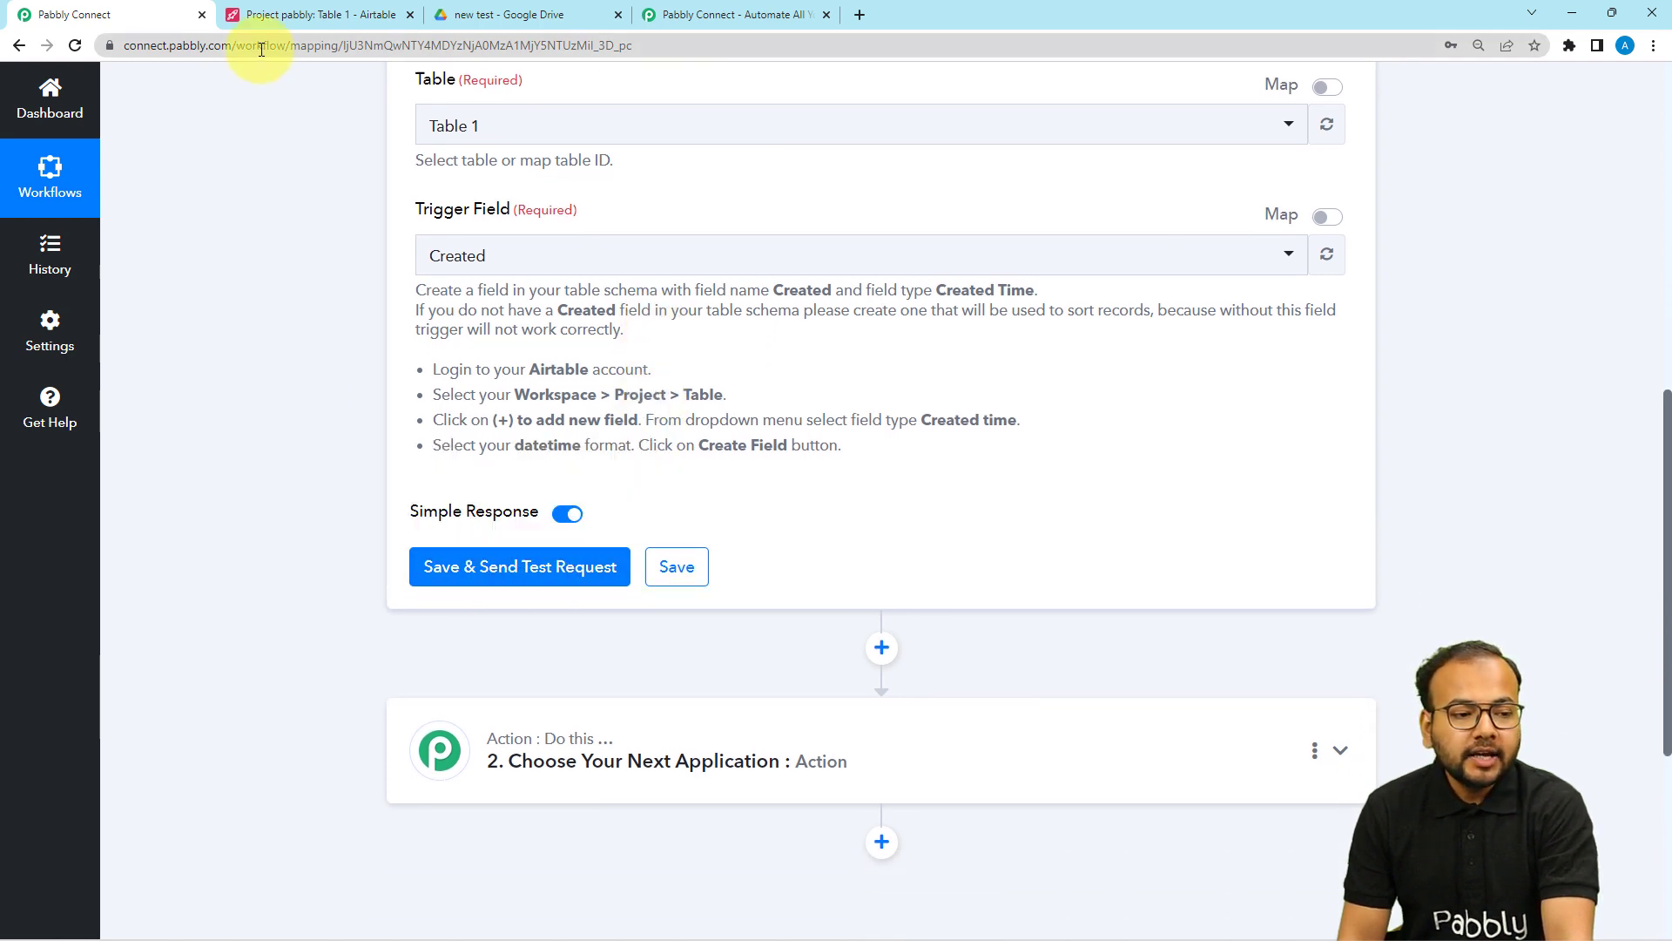
Step: Switch to Airtable and examine the Material record's file name and attachments in Table 1
{"action": "left_click", "coordinate": [319, 19]}
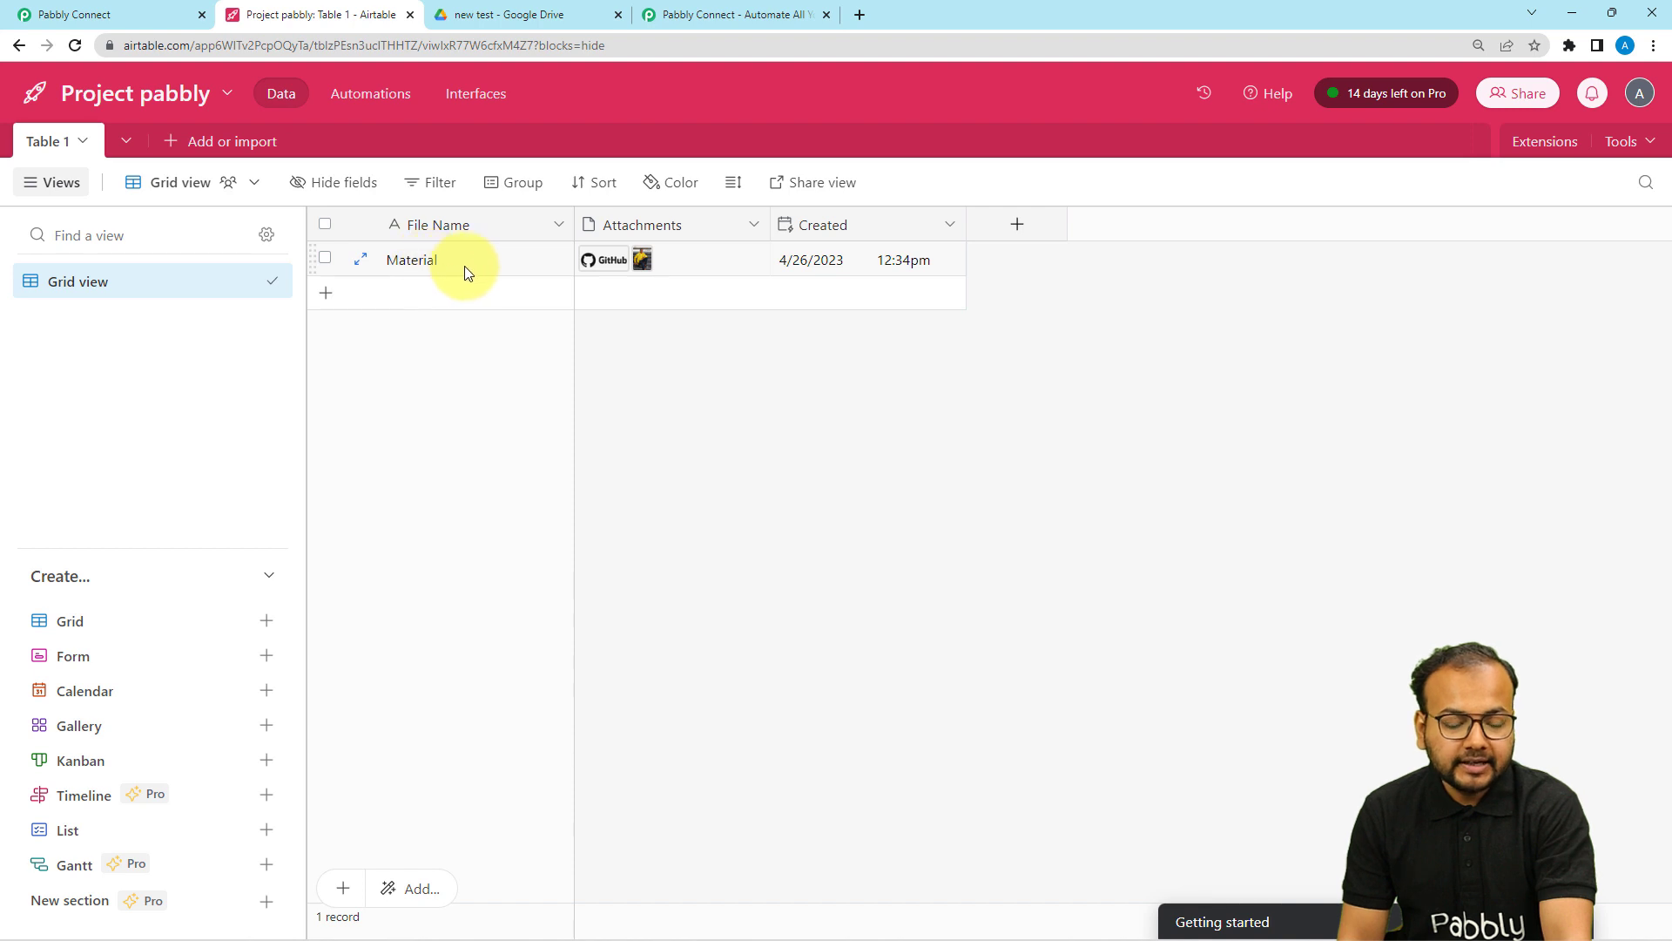
{"action": "left_click", "coordinate": [688, 260]}
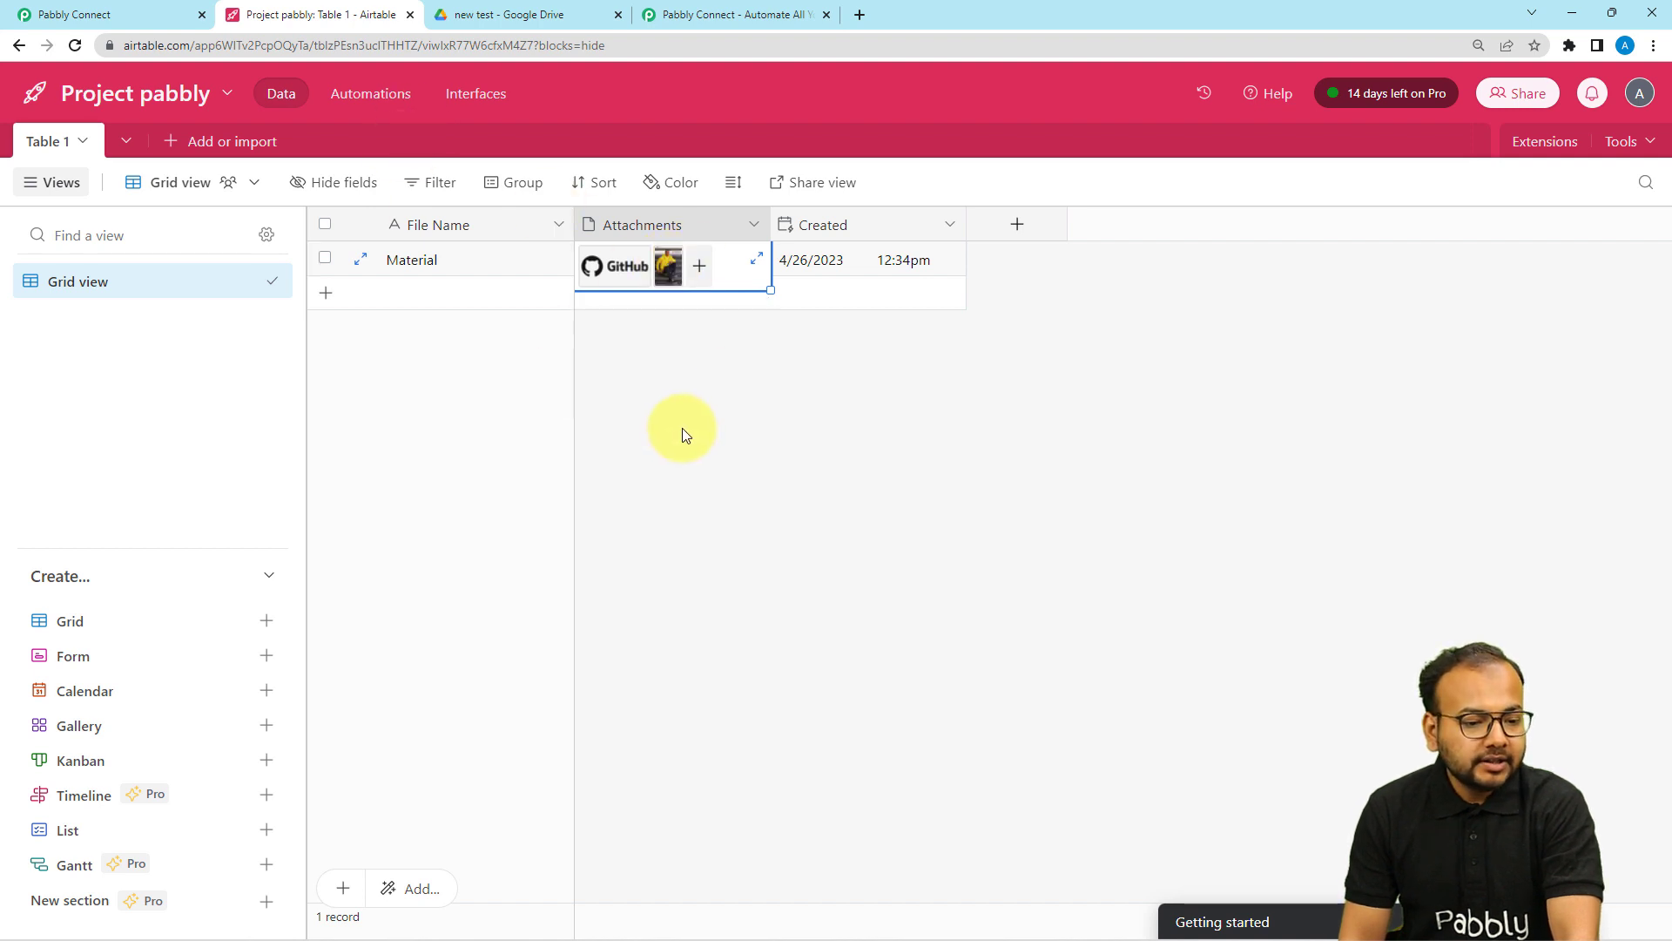
Step: Switch to Pabbly Connect, save the Airtable trigger with a test request, and turn off Simple Response
{"action": "left_click", "coordinate": [982, 453]}
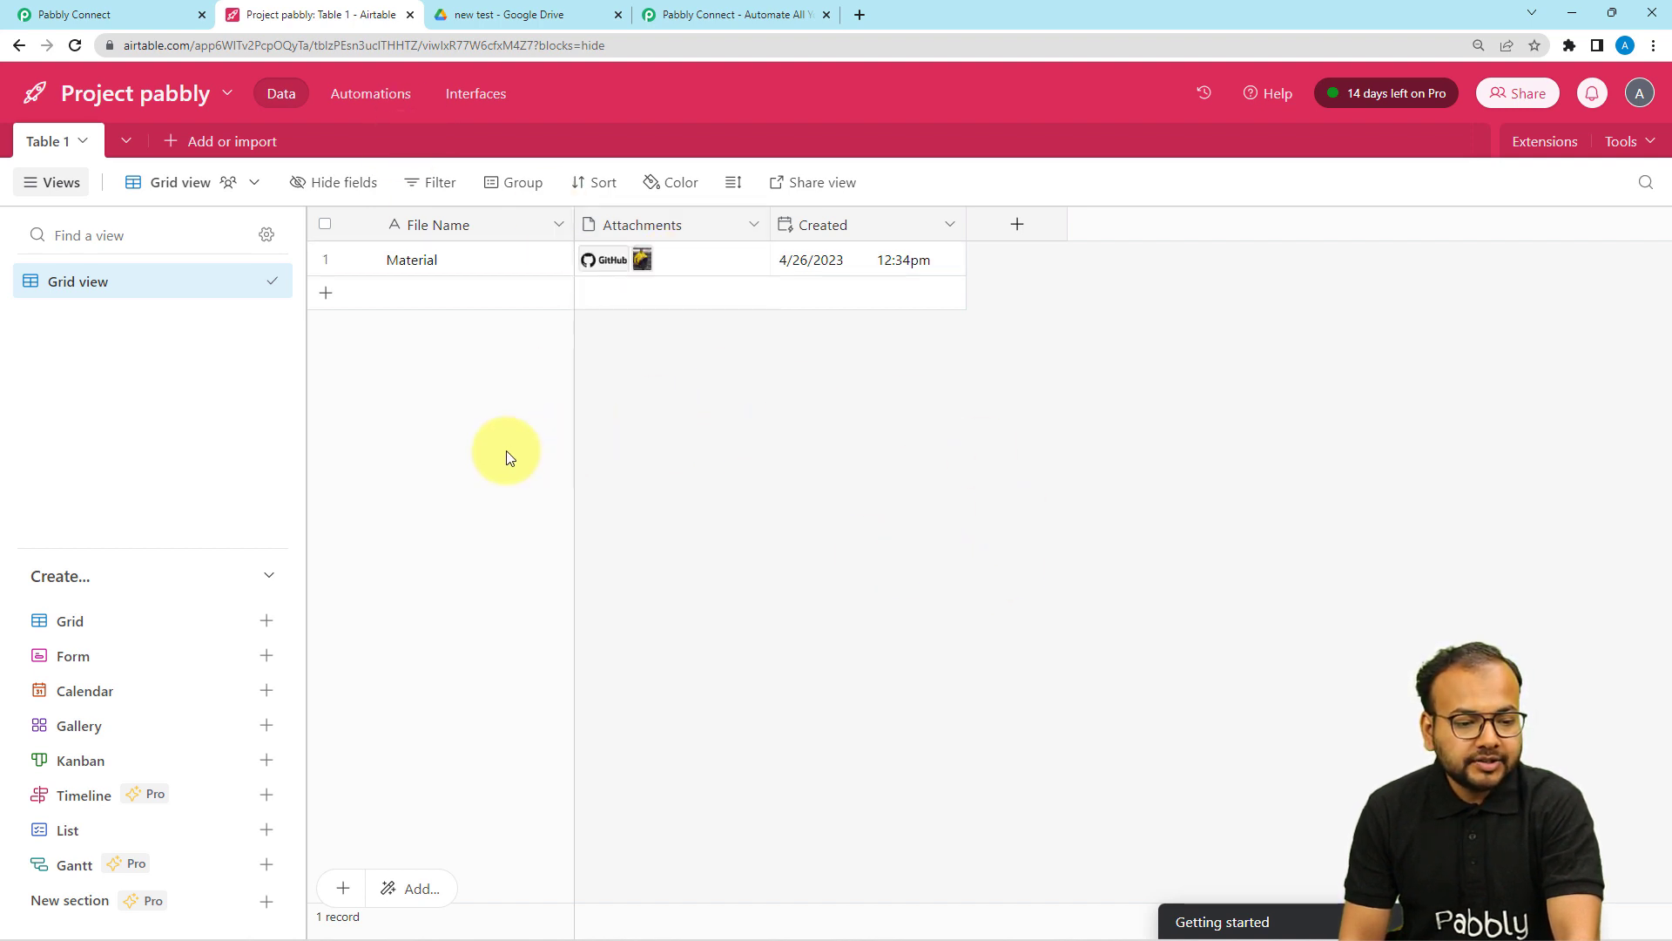
{"action": "left_click", "coordinate": [77, 14]}
{"action": "left_click", "coordinate": [513, 567]}
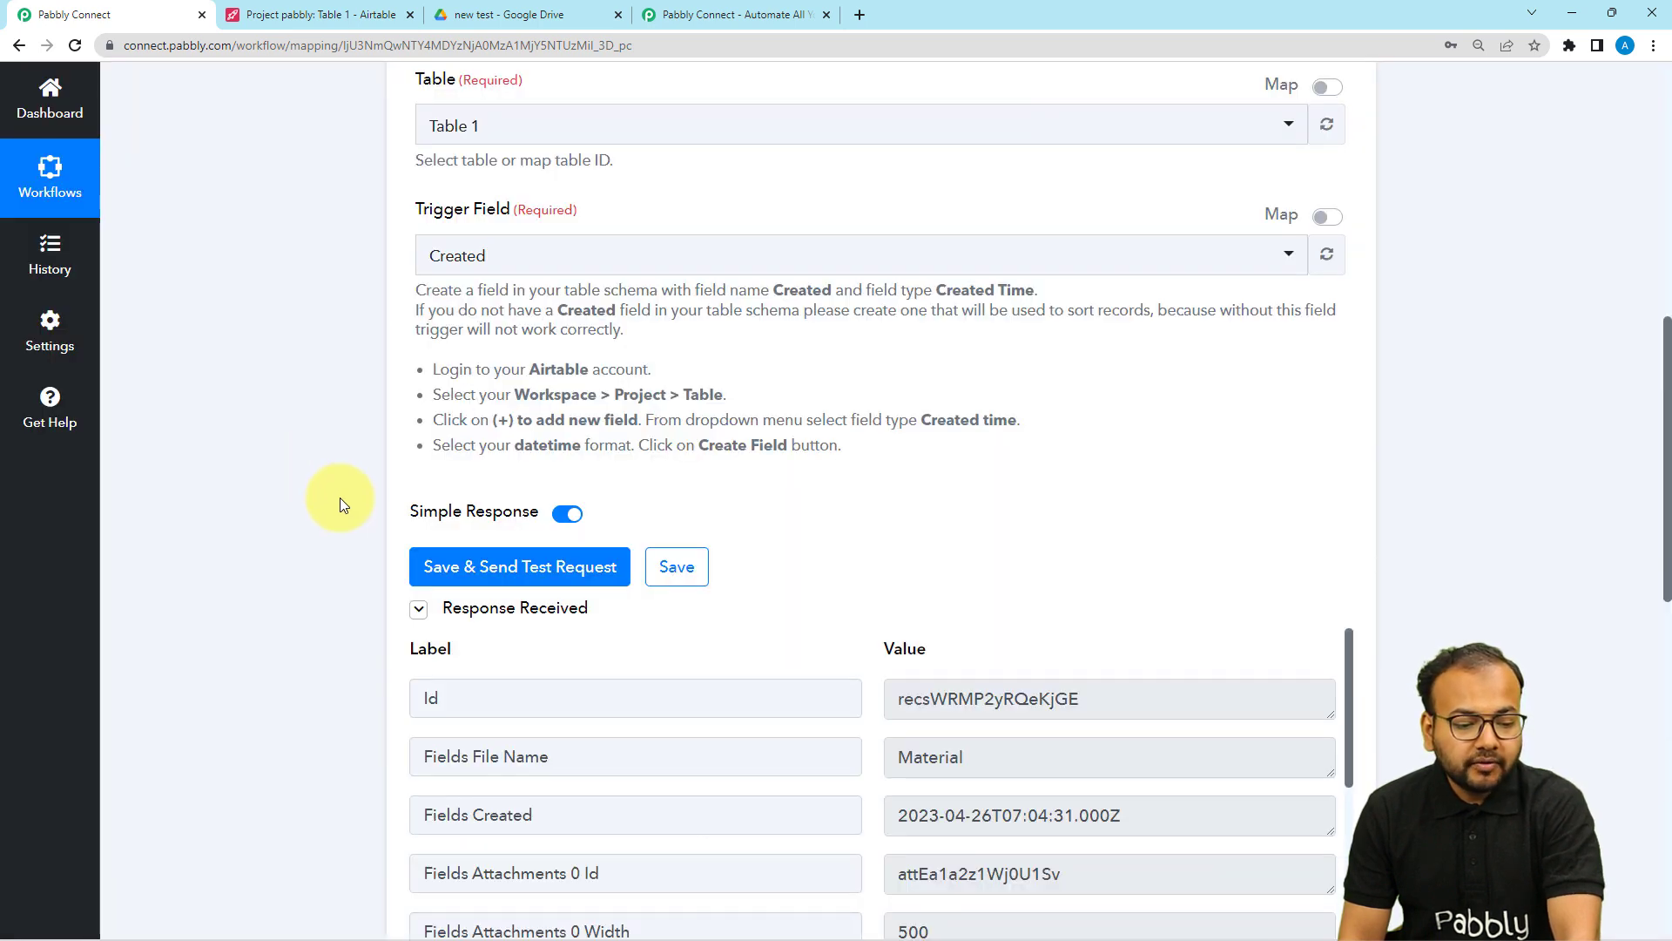
{"action": "left_click", "coordinate": [567, 512]}
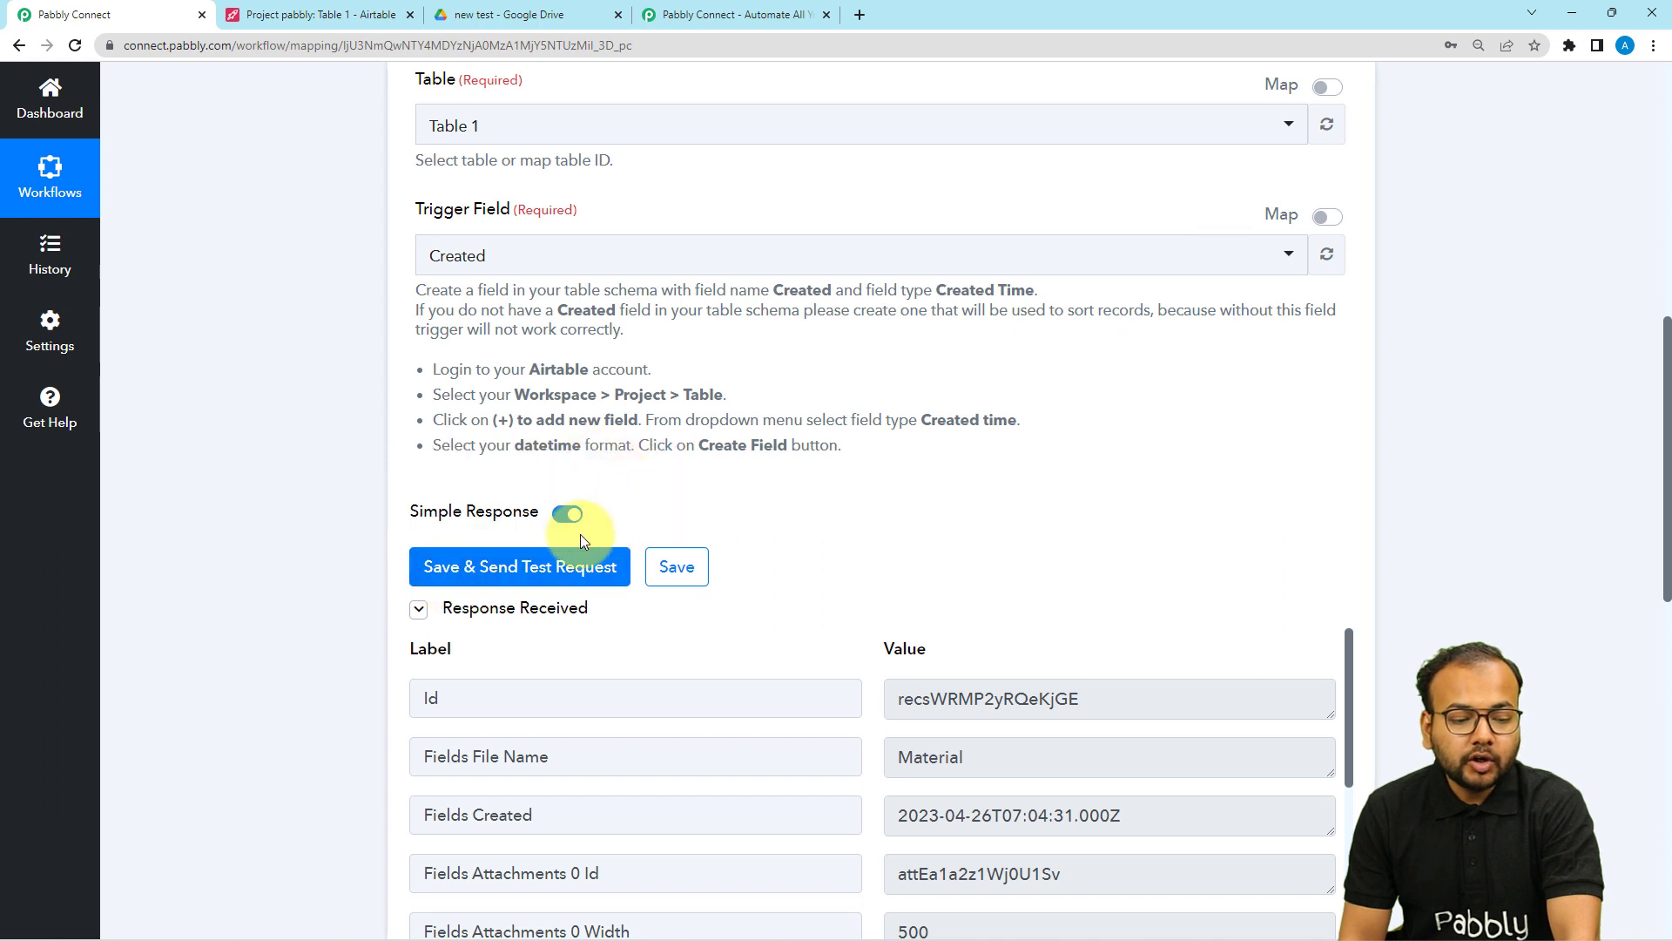
{"action": "left_click", "coordinate": [564, 514]}
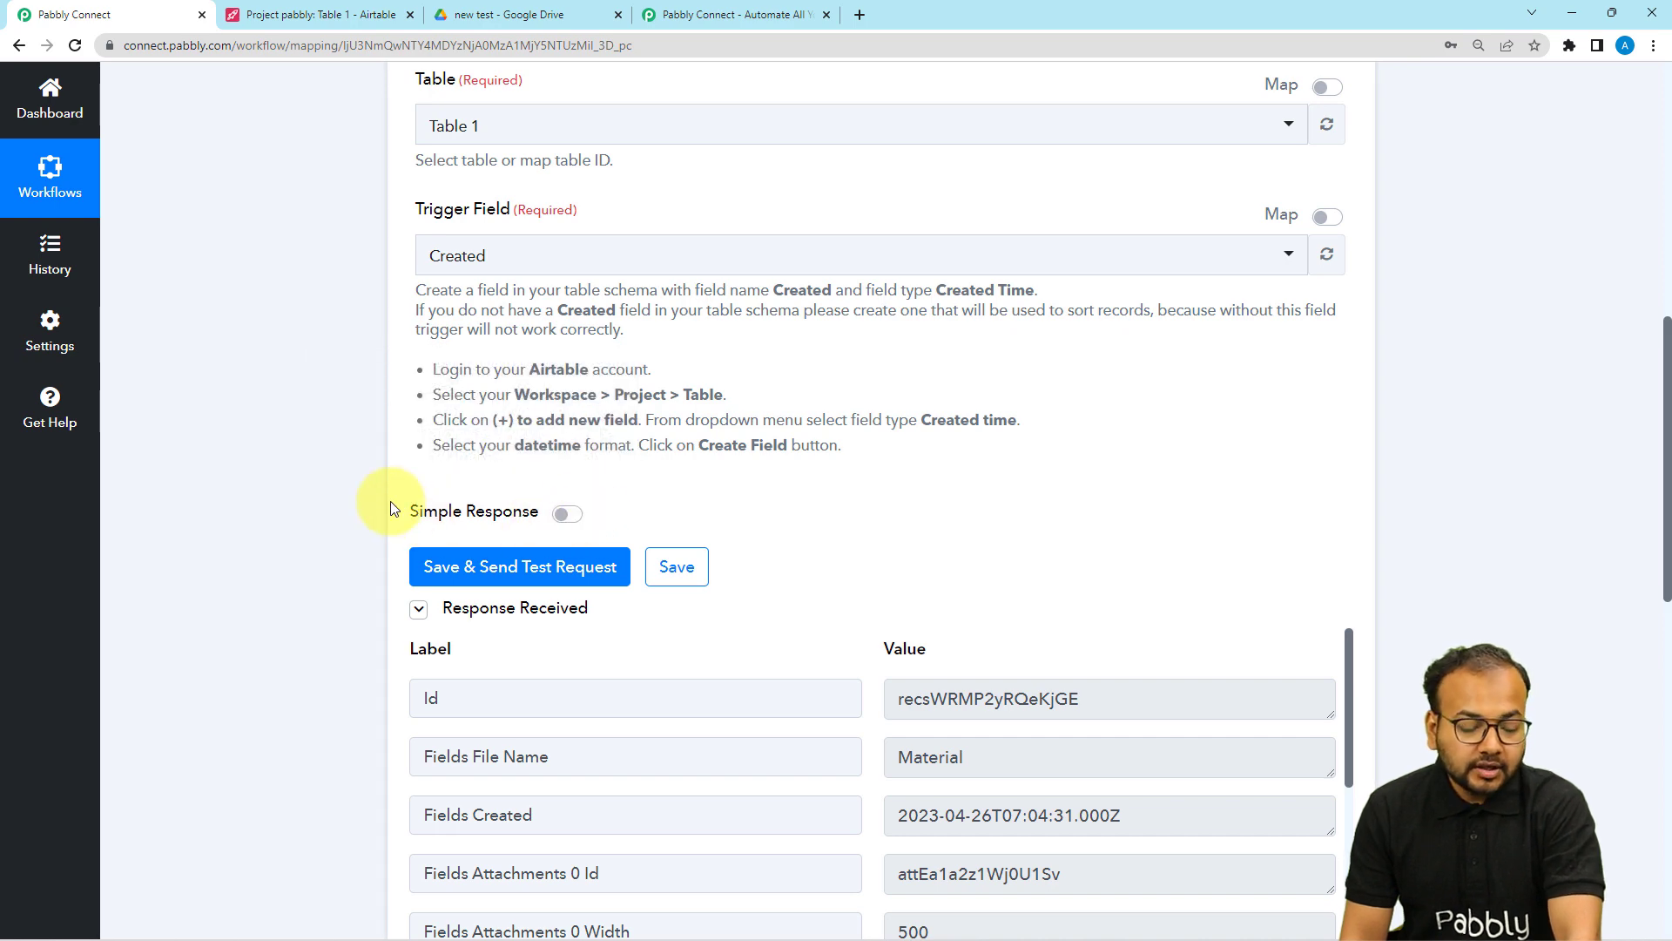
Step: Examine the attachment entries in the trigger's received response, expanding the Fields Attachments 0 Filename and Url values
{"action": "scroll", "coordinate": [282, 492], "scroll_direction": "down", "scroll_amount": 3}
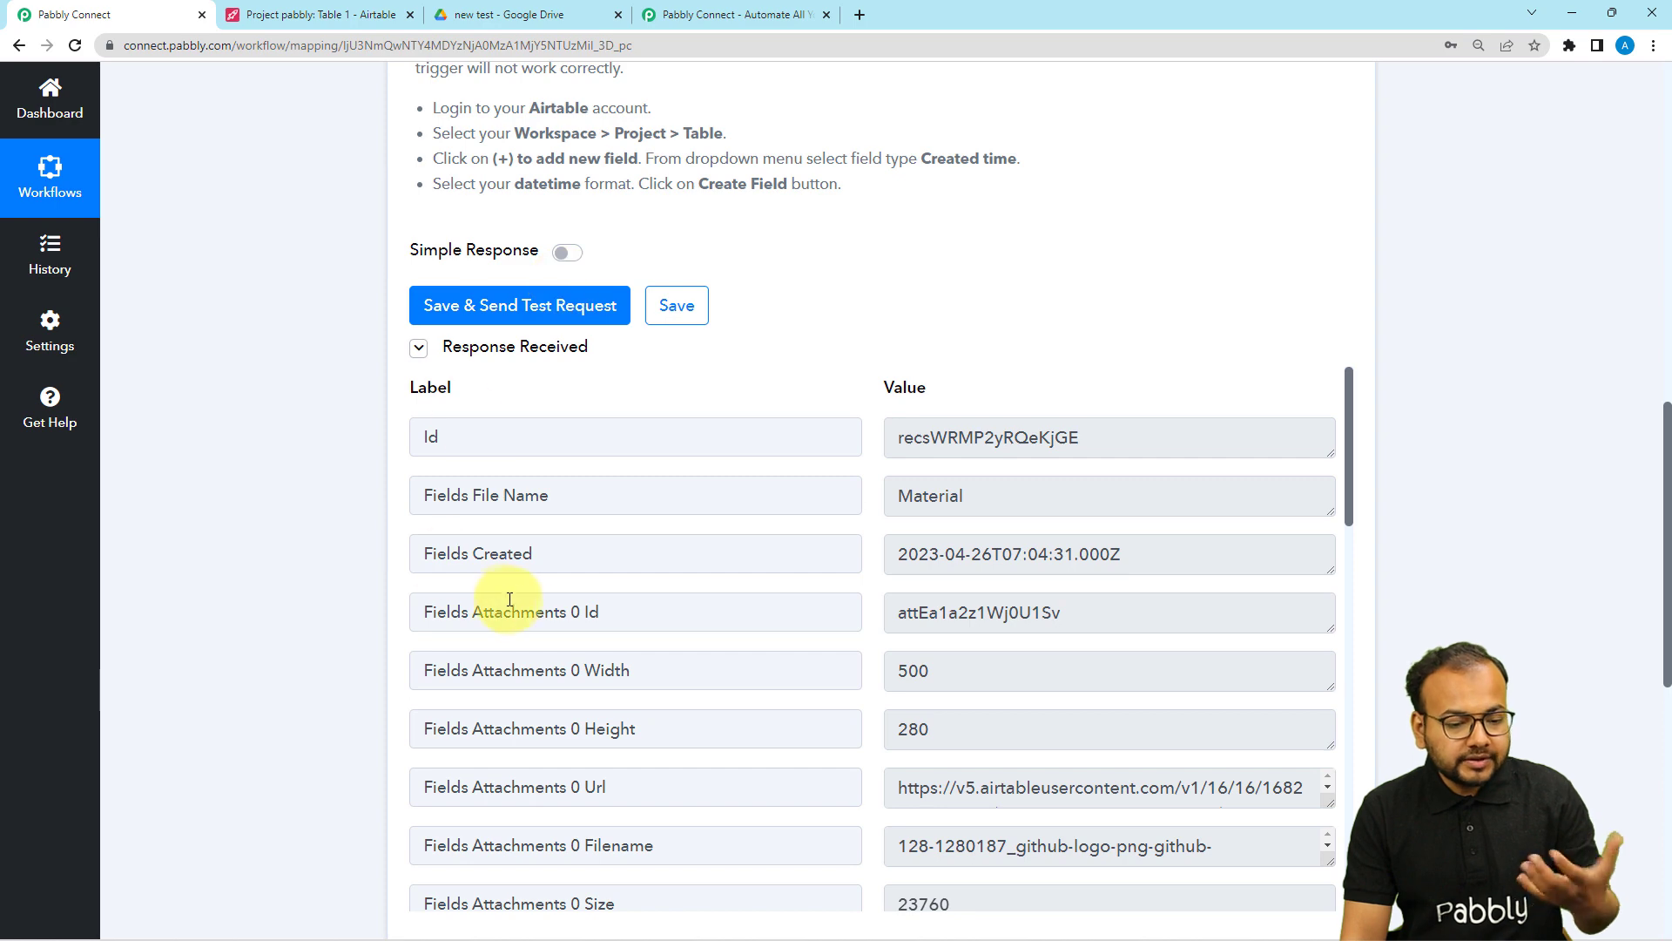
{"action": "scroll", "coordinate": [511, 598], "scroll_direction": "down", "scroll_amount": 2}
{"action": "scroll", "coordinate": [313, 560], "scroll_direction": "down", "scroll_amount": 2}
{"action": "scroll", "coordinate": [630, 398], "scroll_direction": "down", "scroll_amount": 3}
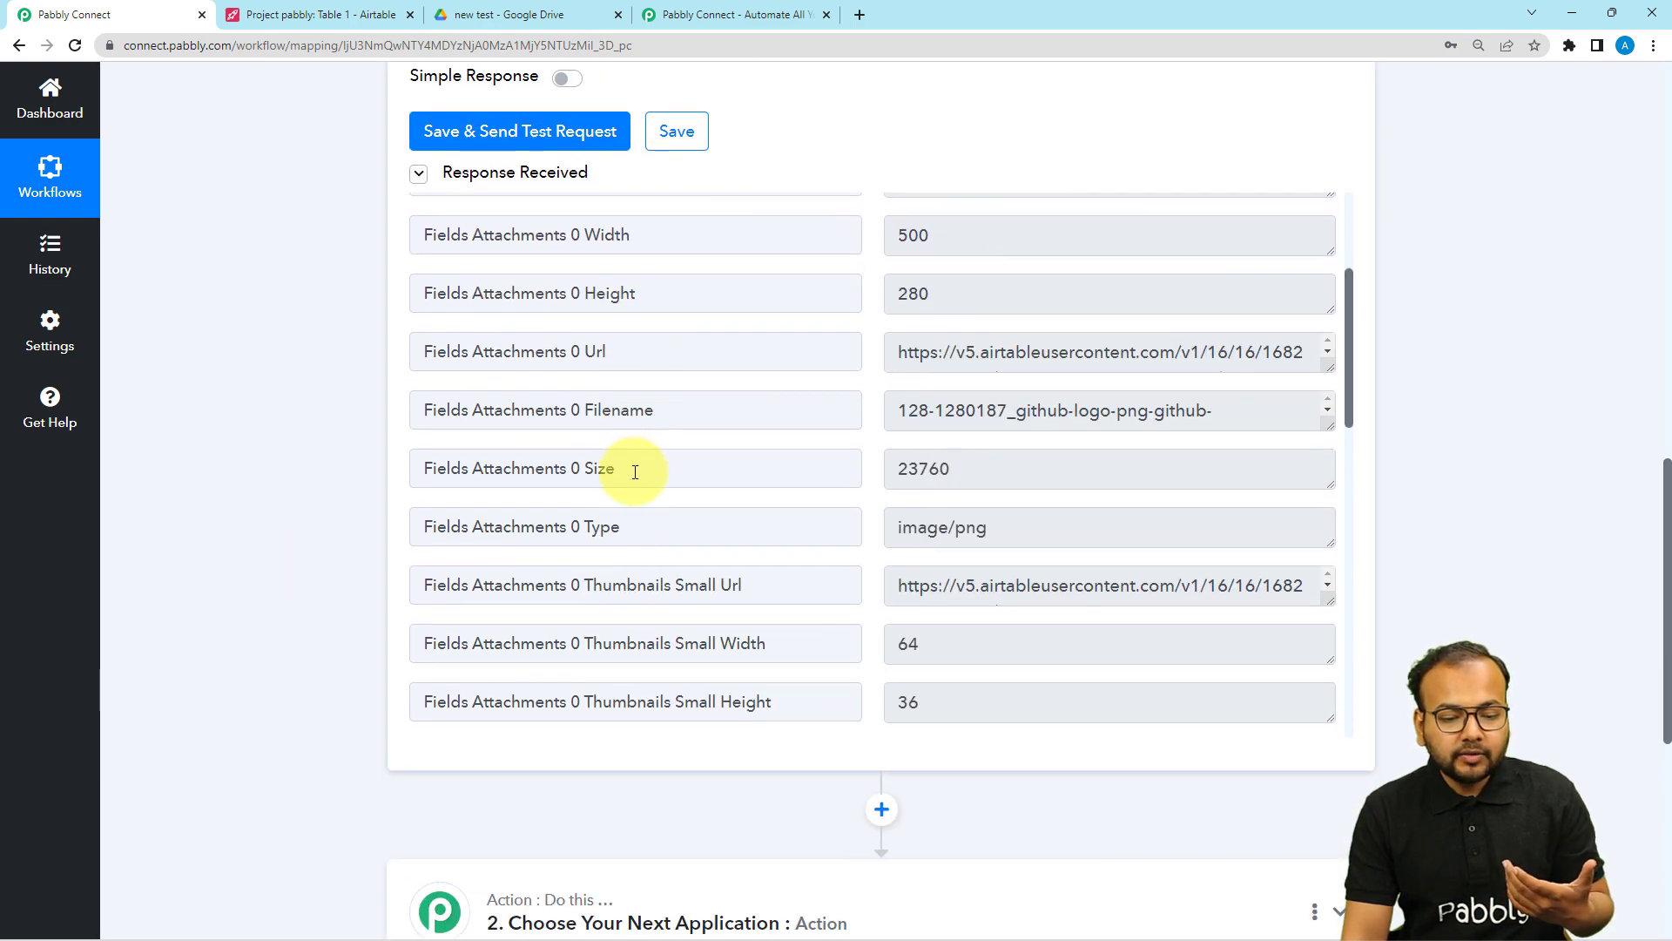
{"action": "scroll", "coordinate": [736, 661], "scroll_direction": "down", "scroll_amount": 3}
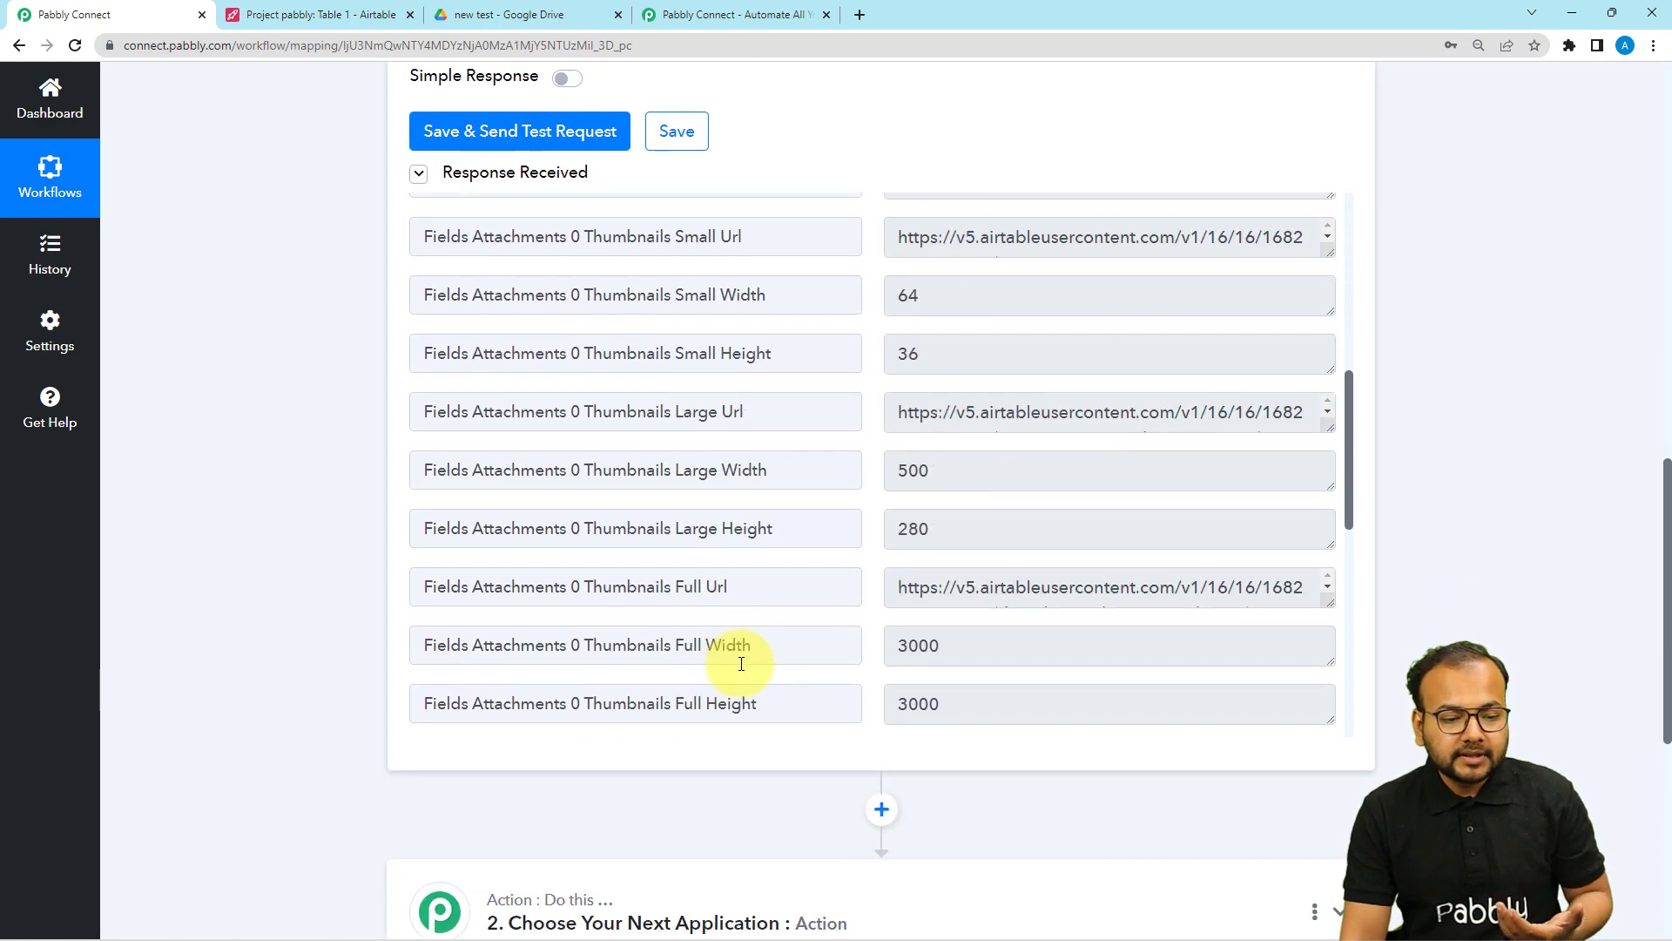
{"action": "scroll", "coordinate": [736, 664], "scroll_direction": "up", "scroll_amount": 5}
{"action": "scroll", "coordinate": [701, 497], "scroll_direction": "up", "scroll_amount": 3}
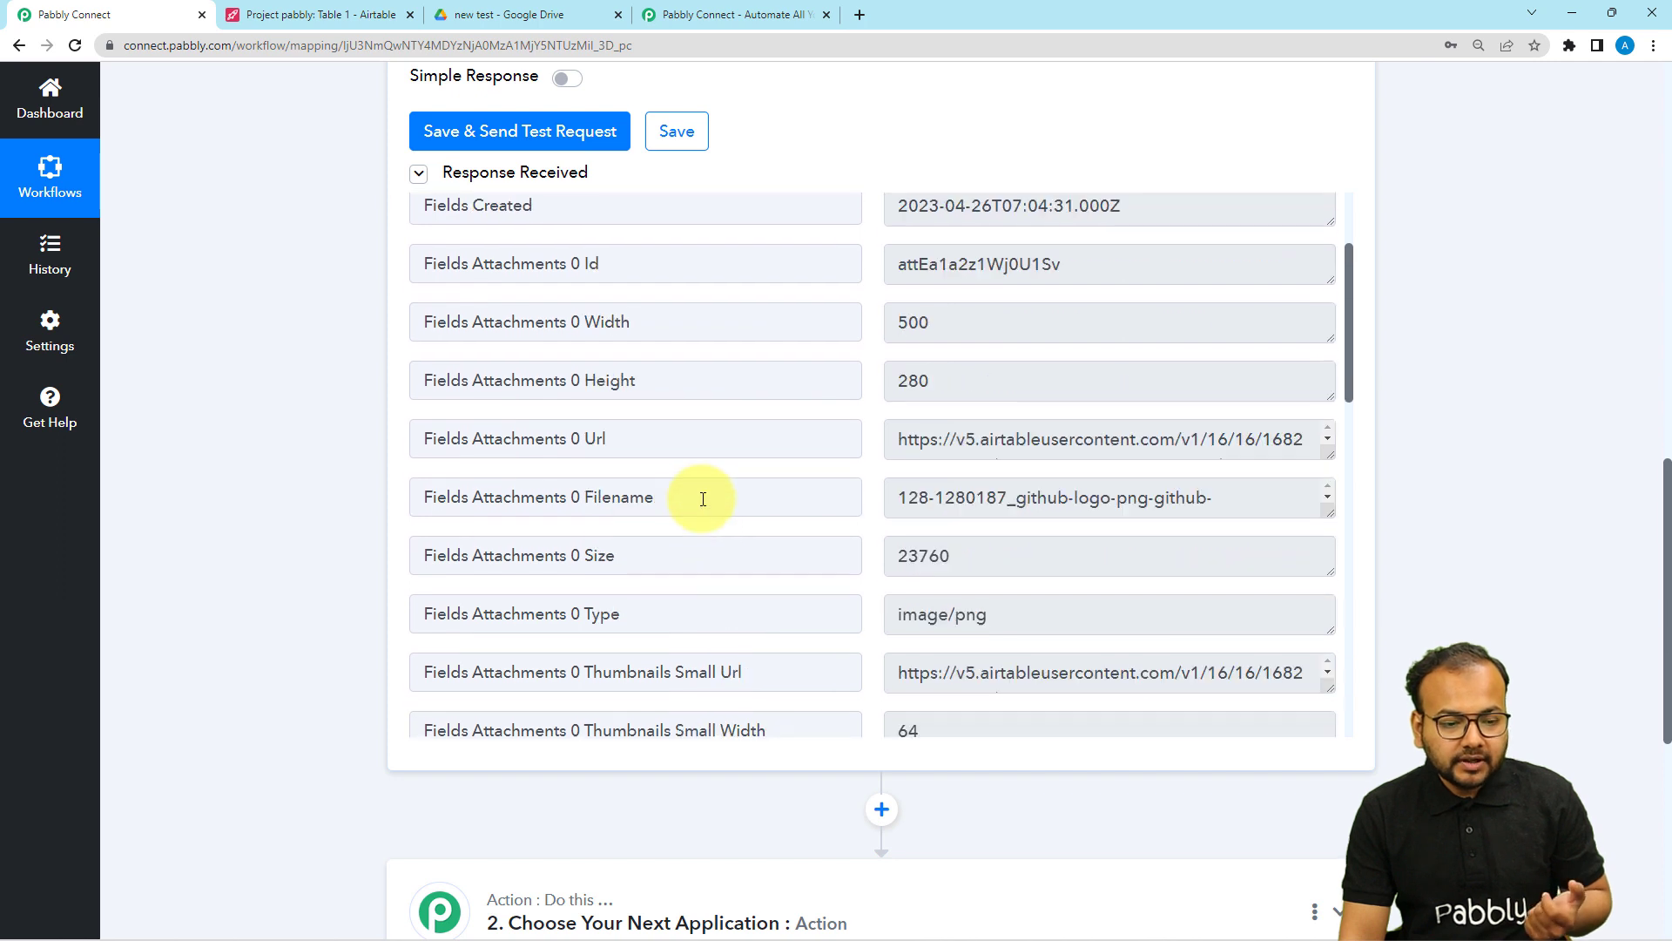
{"action": "double_click", "coordinate": [588, 499]}
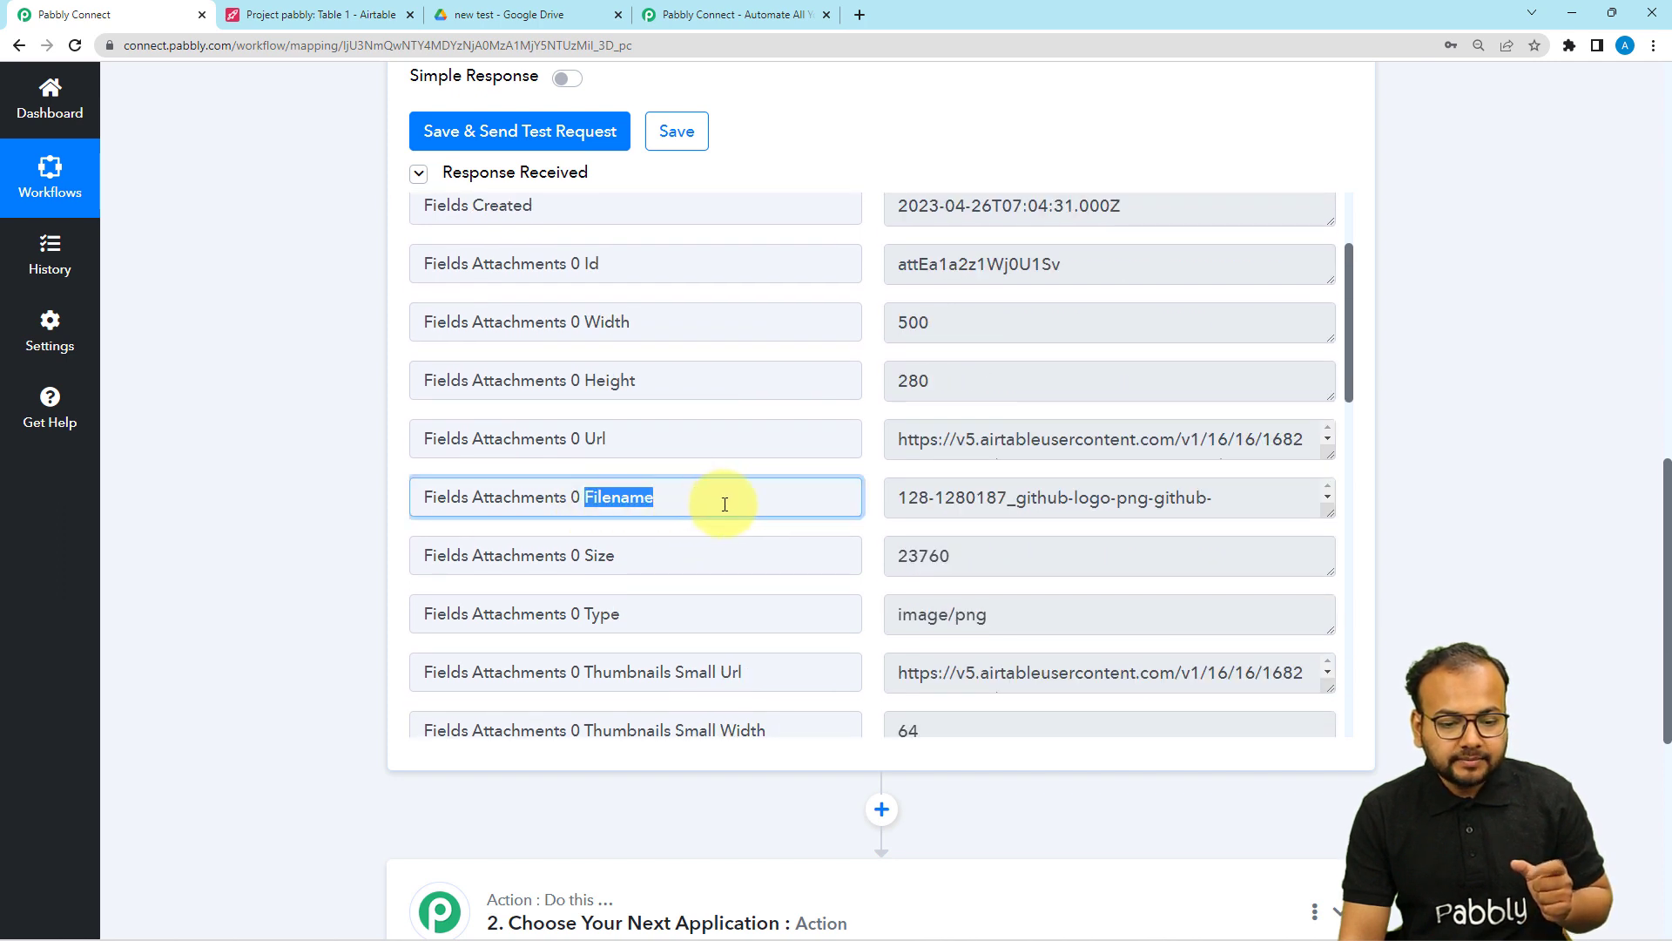
{"action": "left_click_drag", "start_coordinate": [1324, 515], "coordinate": [1325, 618]}
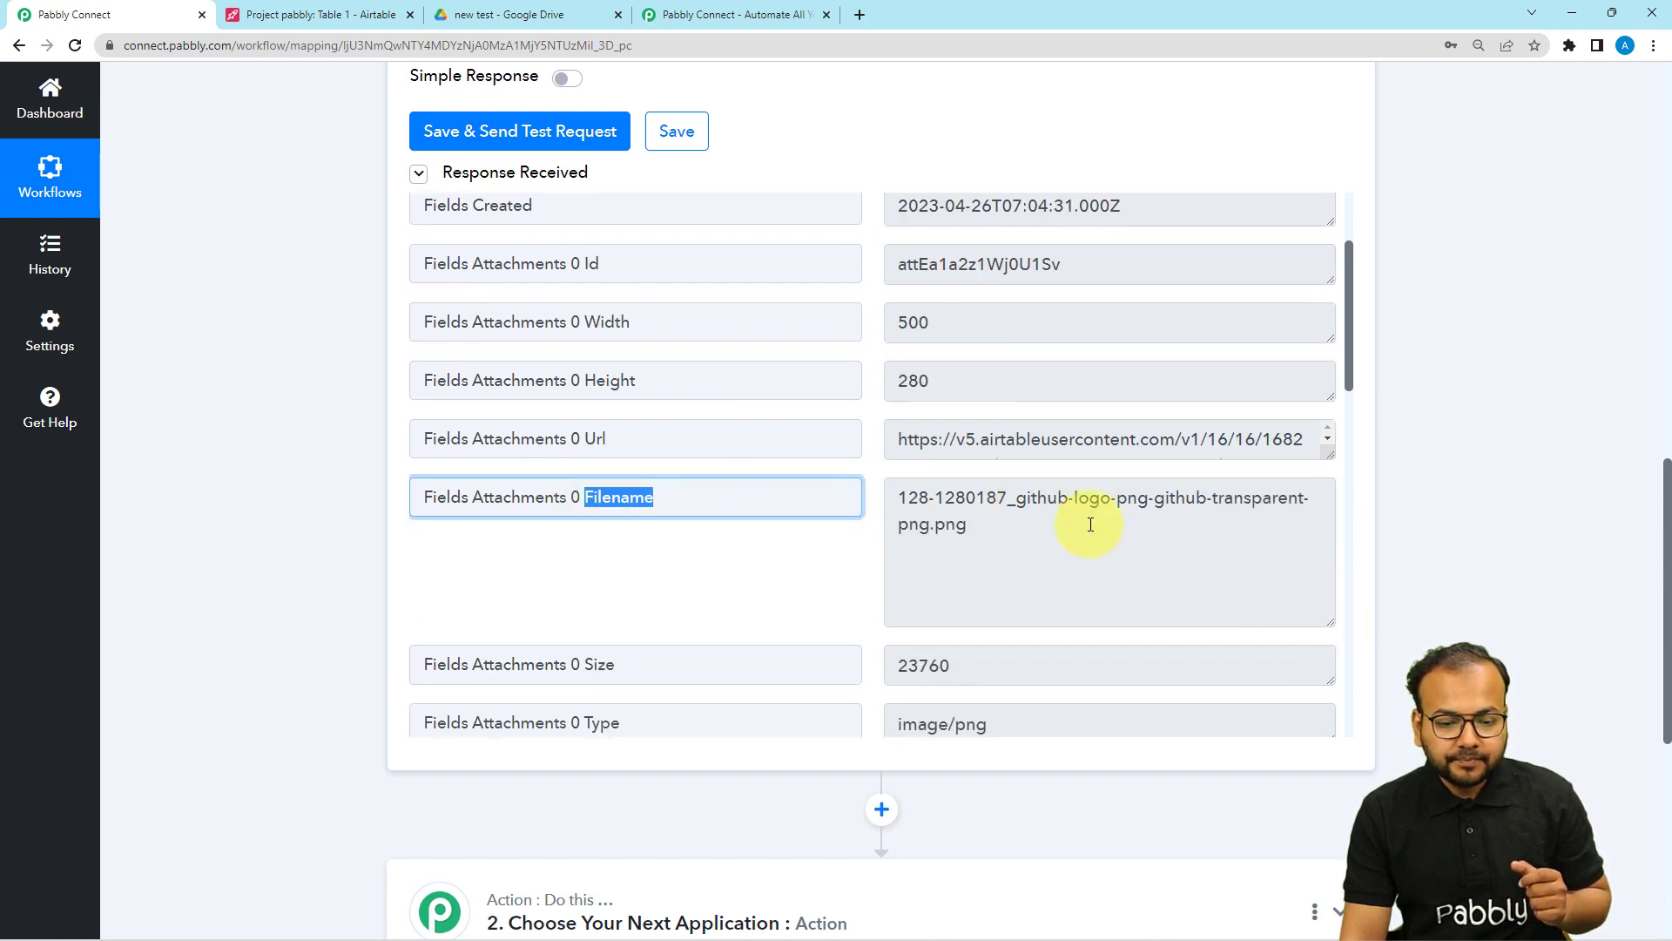
{"action": "left_click_drag", "start_coordinate": [1323, 455], "coordinate": [1331, 648]}
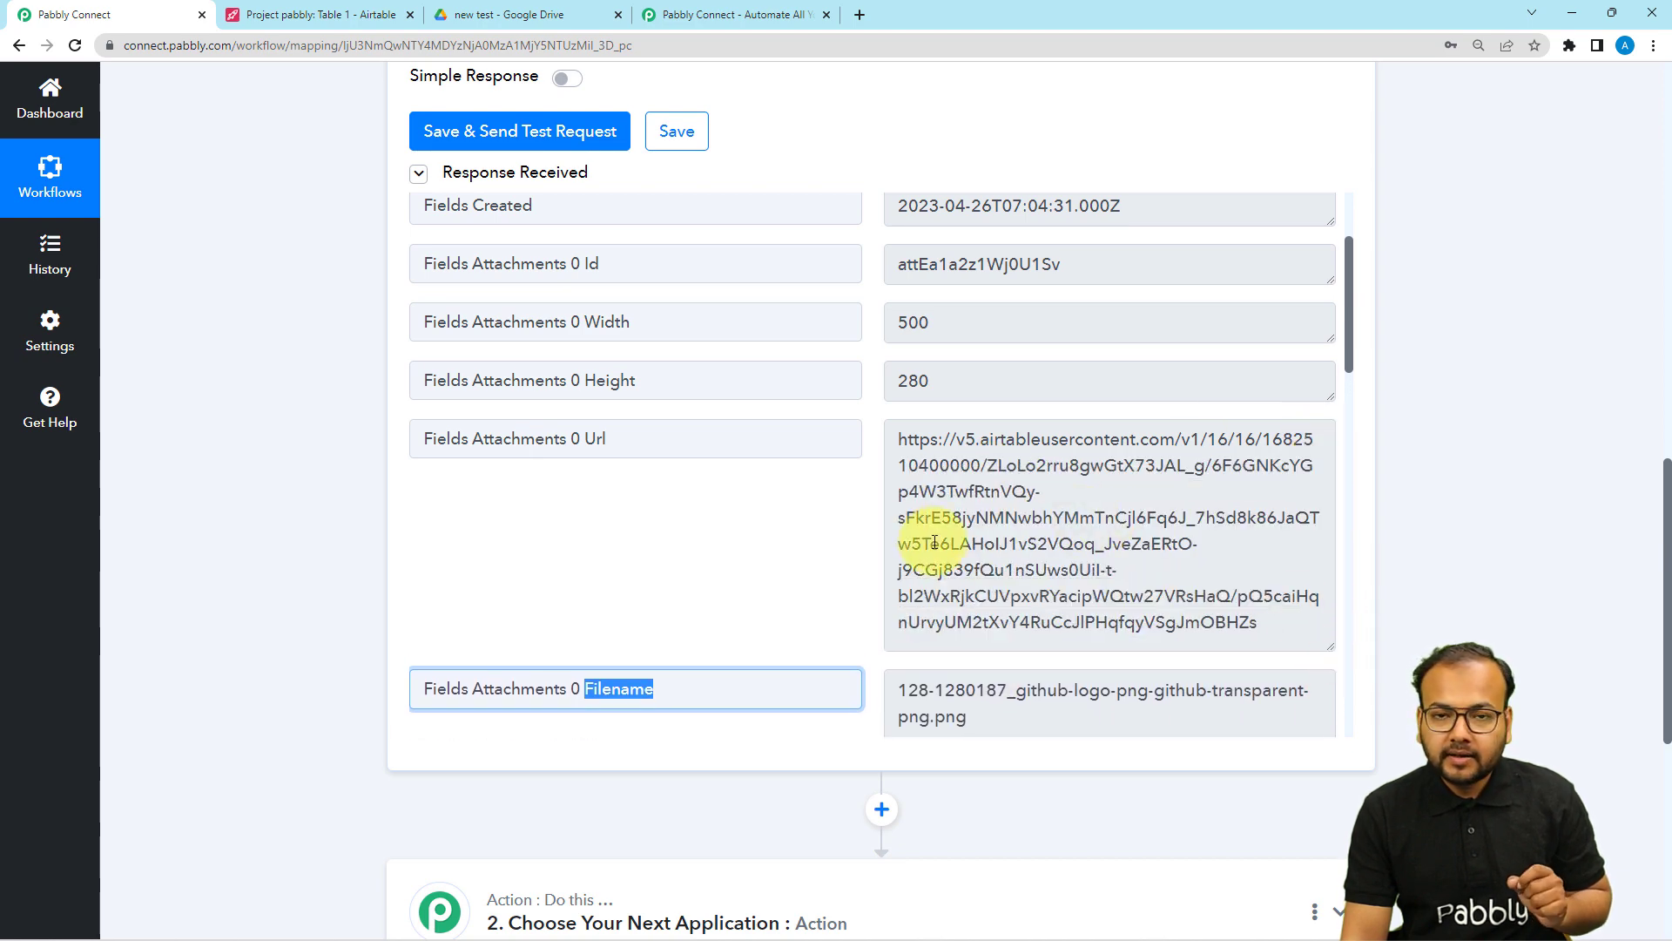
Step: Save and resend the trigger's test request, and inspect the Fields File Name and Fields Attachments values in the response
{"action": "scroll", "coordinate": [244, 357], "scroll_direction": "up", "scroll_amount": 3}
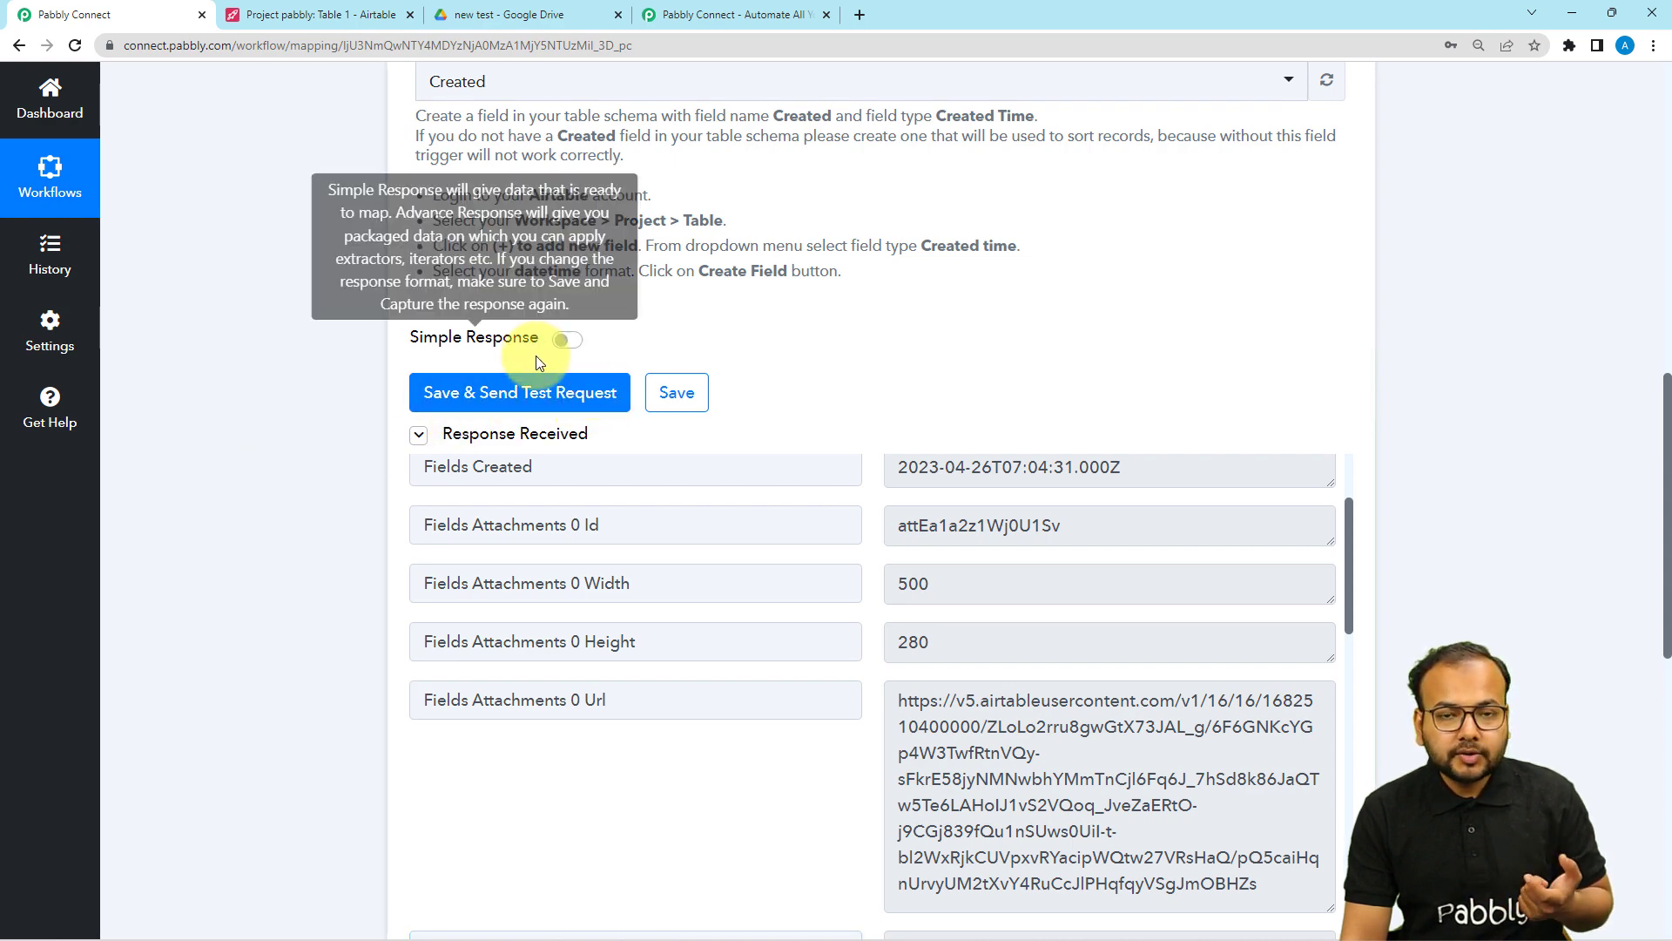
{"action": "left_click", "coordinate": [490, 403]}
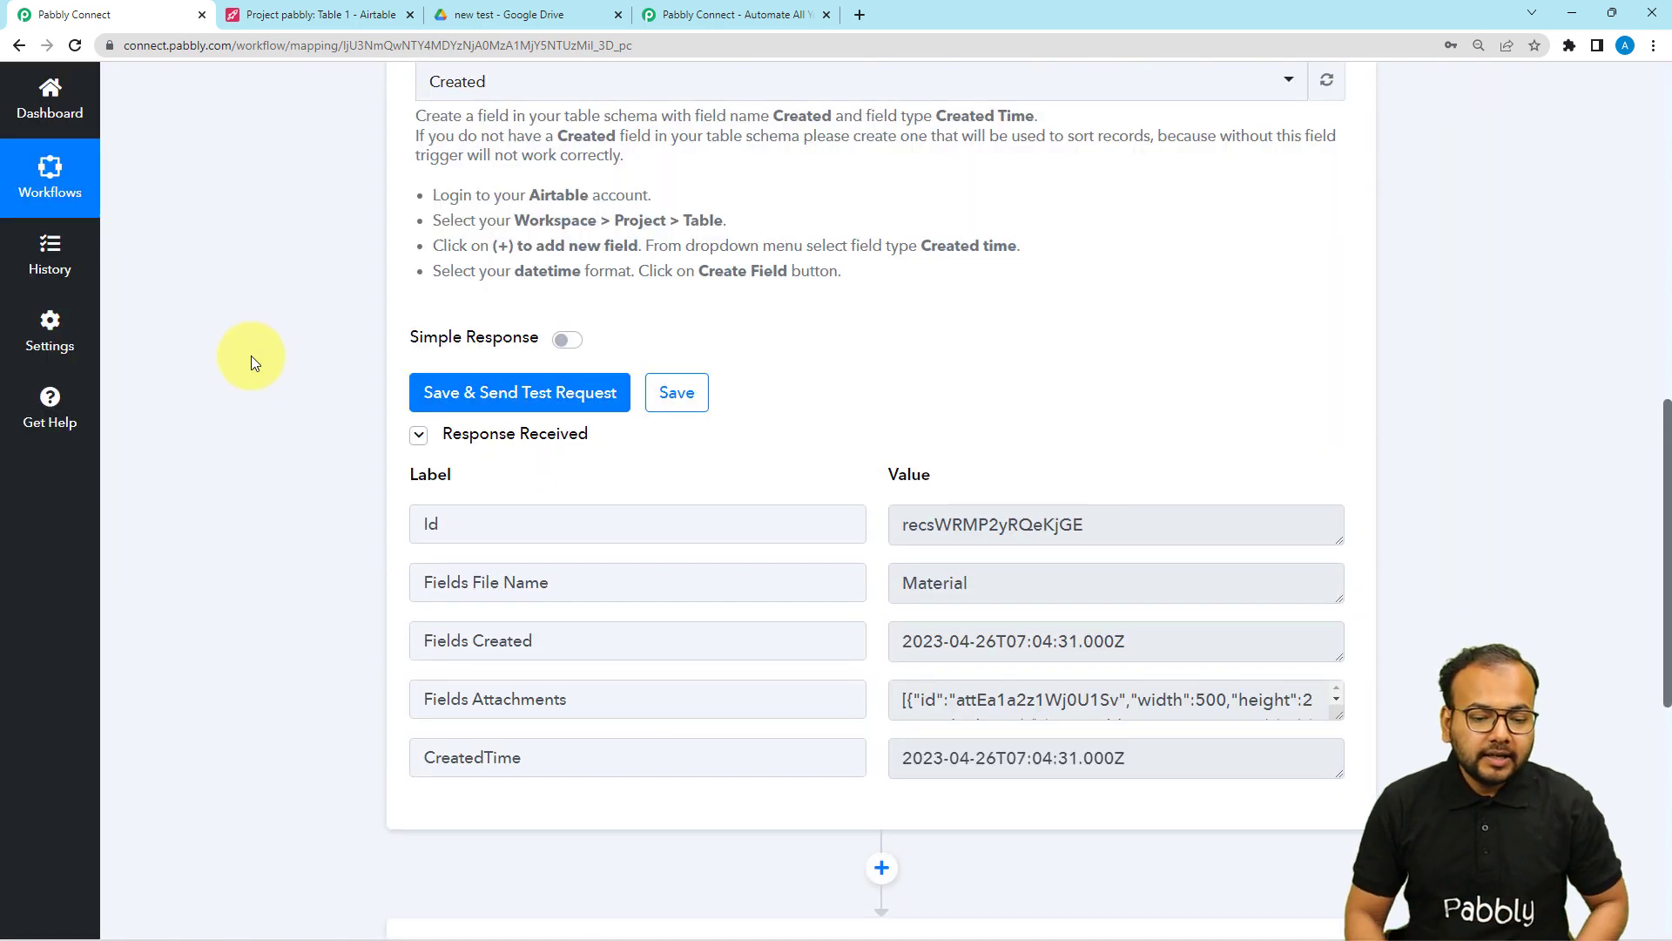
{"action": "scroll", "coordinate": [252, 355], "scroll_direction": "down", "scroll_amount": 3}
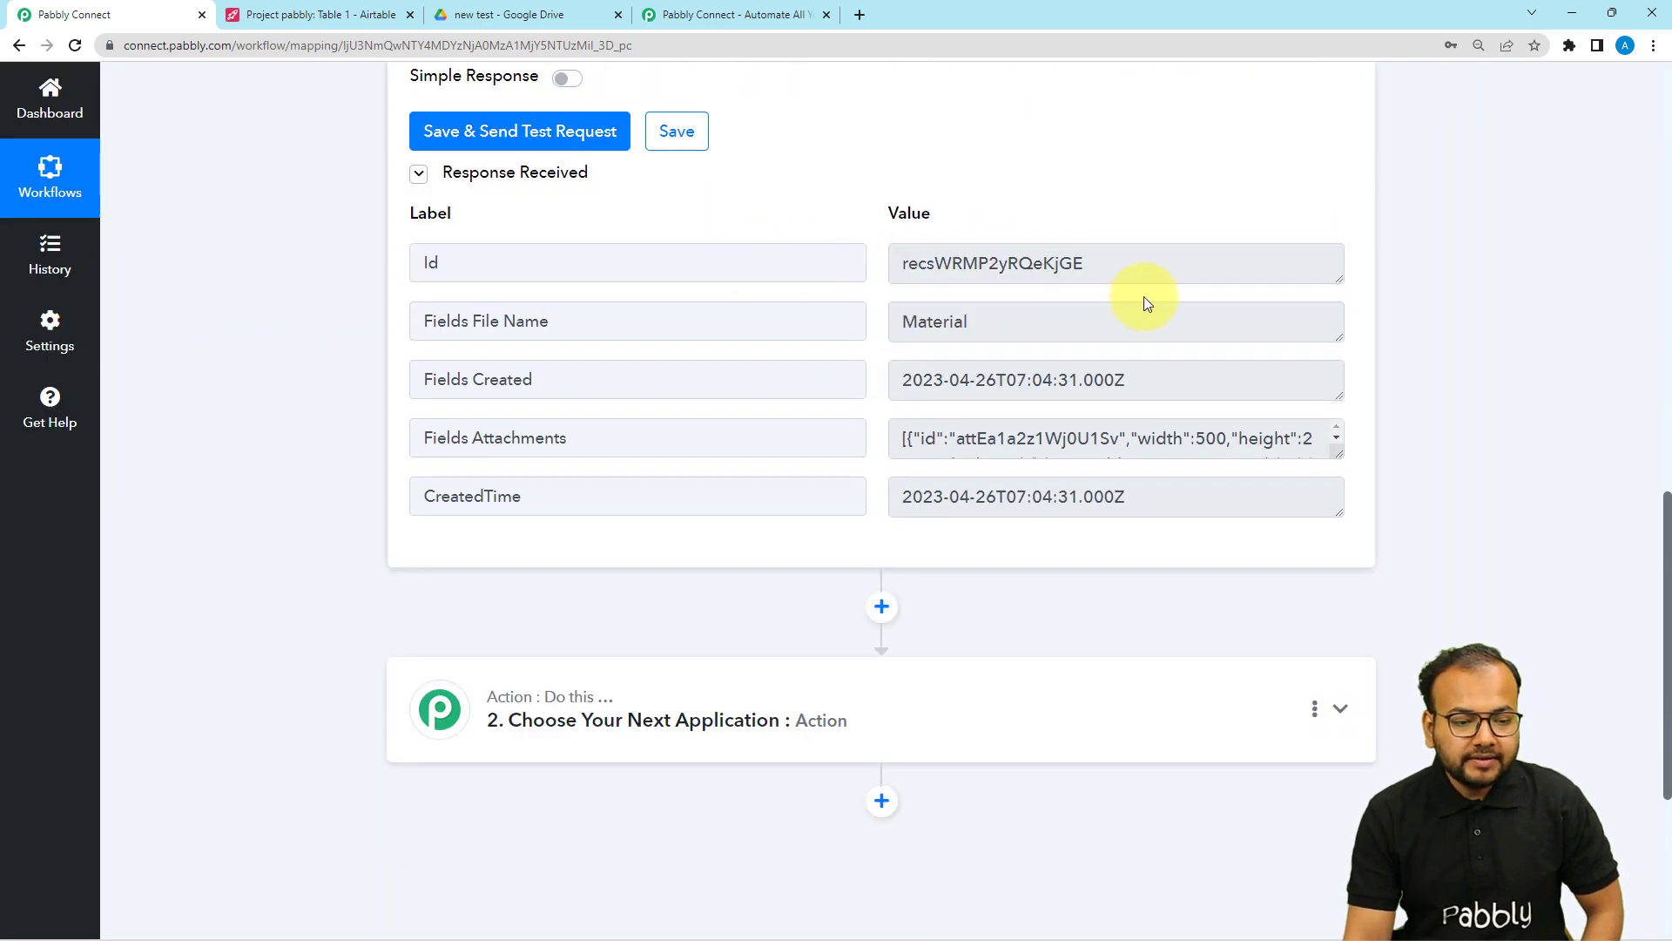
{"action": "left_click", "coordinate": [948, 328]}
{"action": "left_click_drag", "start_coordinate": [948, 328], "coordinate": [858, 329]}
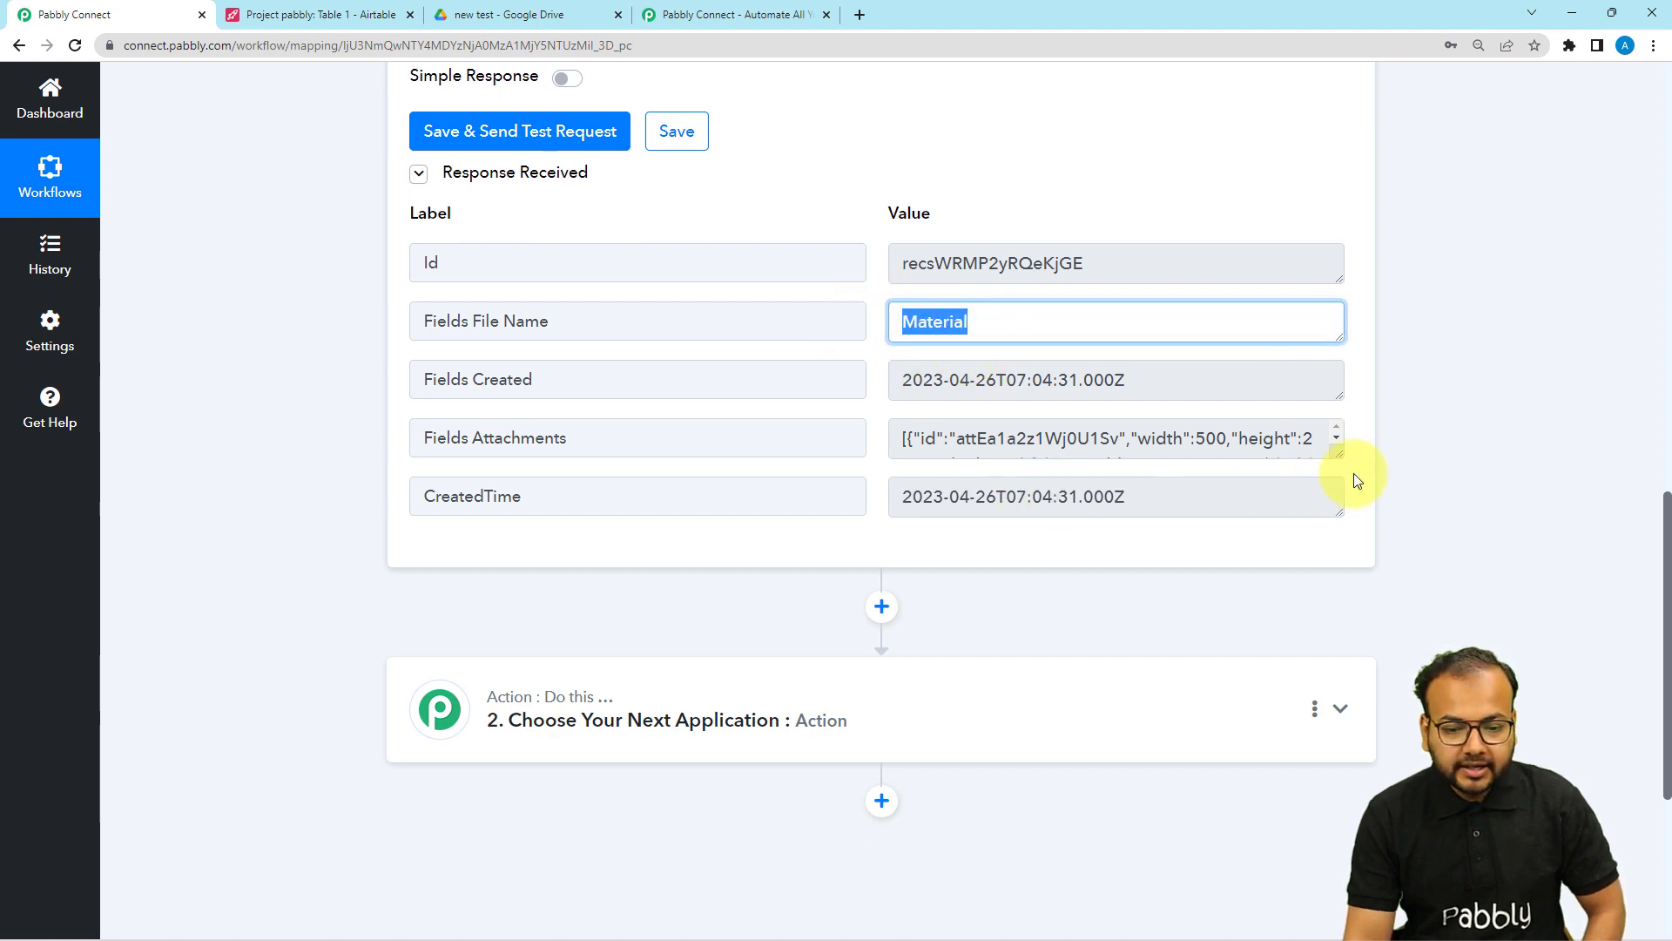
{"action": "left_click_drag", "start_coordinate": [1338, 449], "coordinate": [1337, 694]}
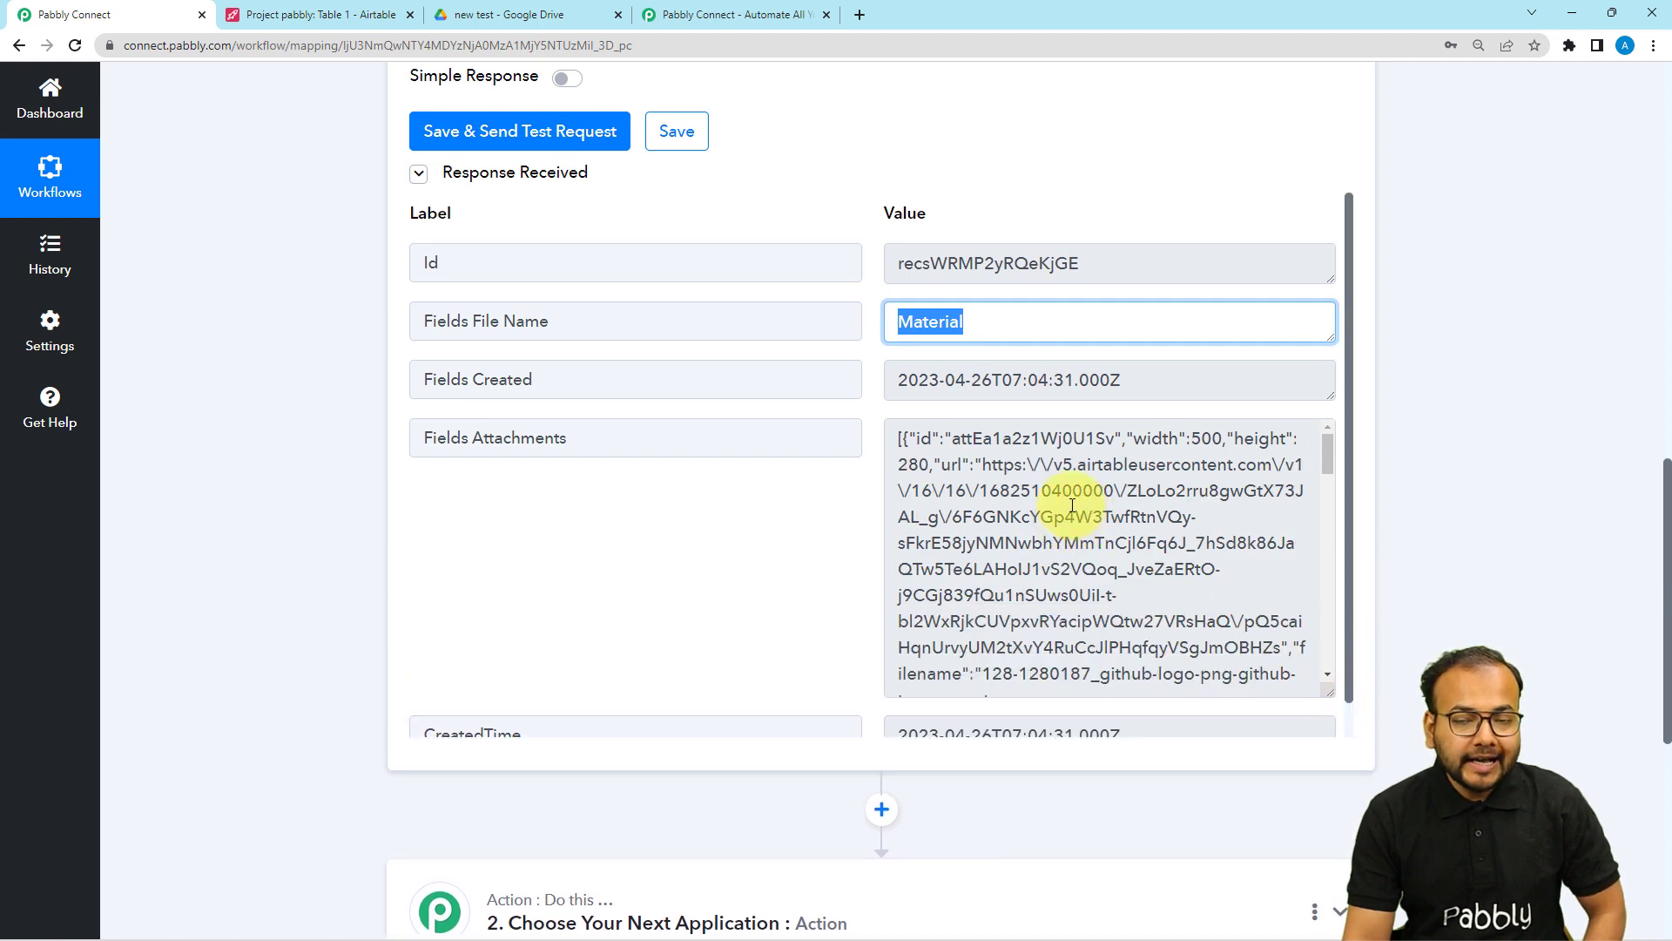
{"action": "scroll", "coordinate": [976, 476], "scroll_direction": "down", "scroll_amount": 2}
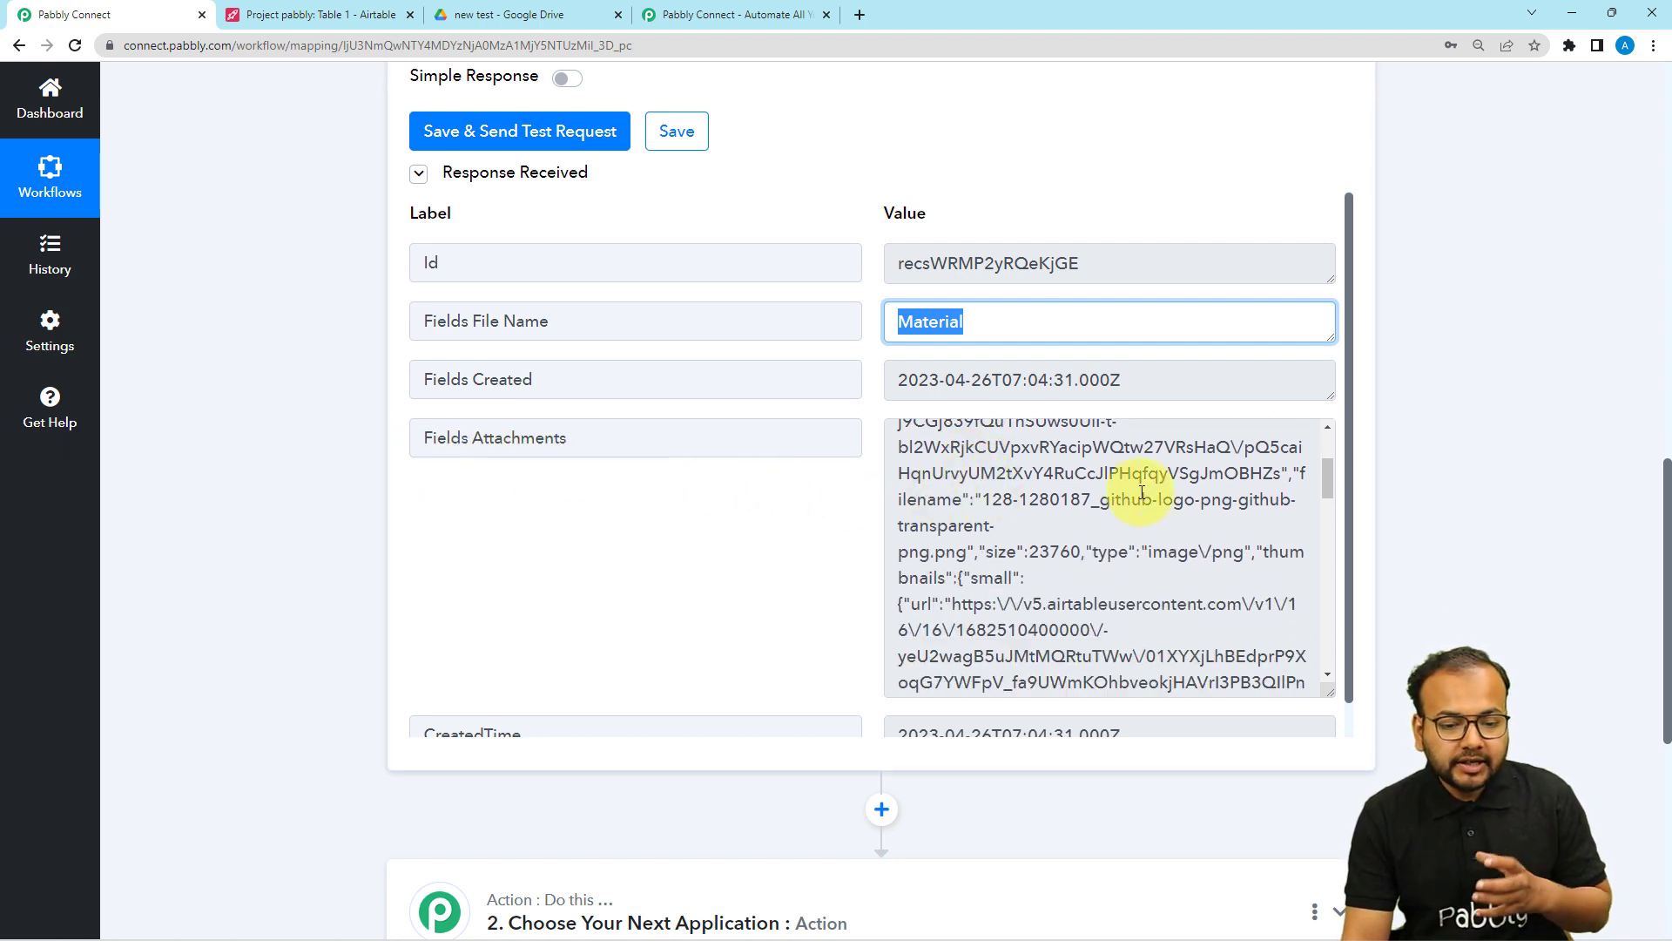
{"action": "scroll", "coordinate": [1142, 493], "scroll_direction": "down", "scroll_amount": 2}
{"action": "left_click", "coordinate": [332, 293]}
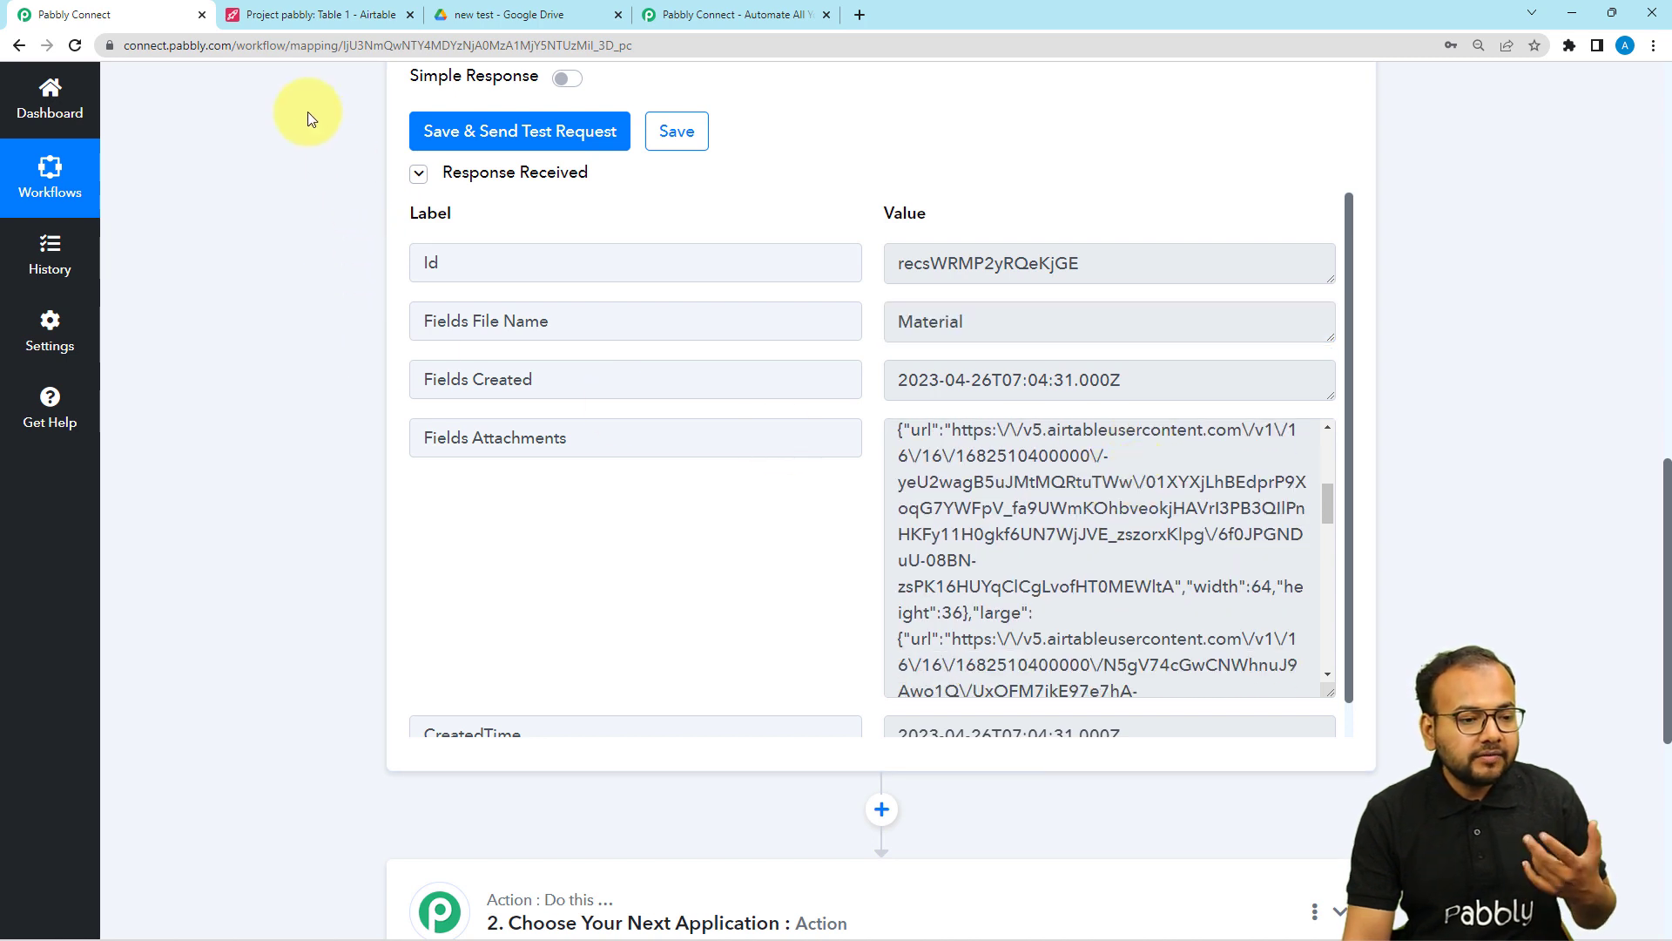
Step: Switch to Airtable and review the Attachments cell of the Material record
{"action": "left_click", "coordinate": [290, 17]}
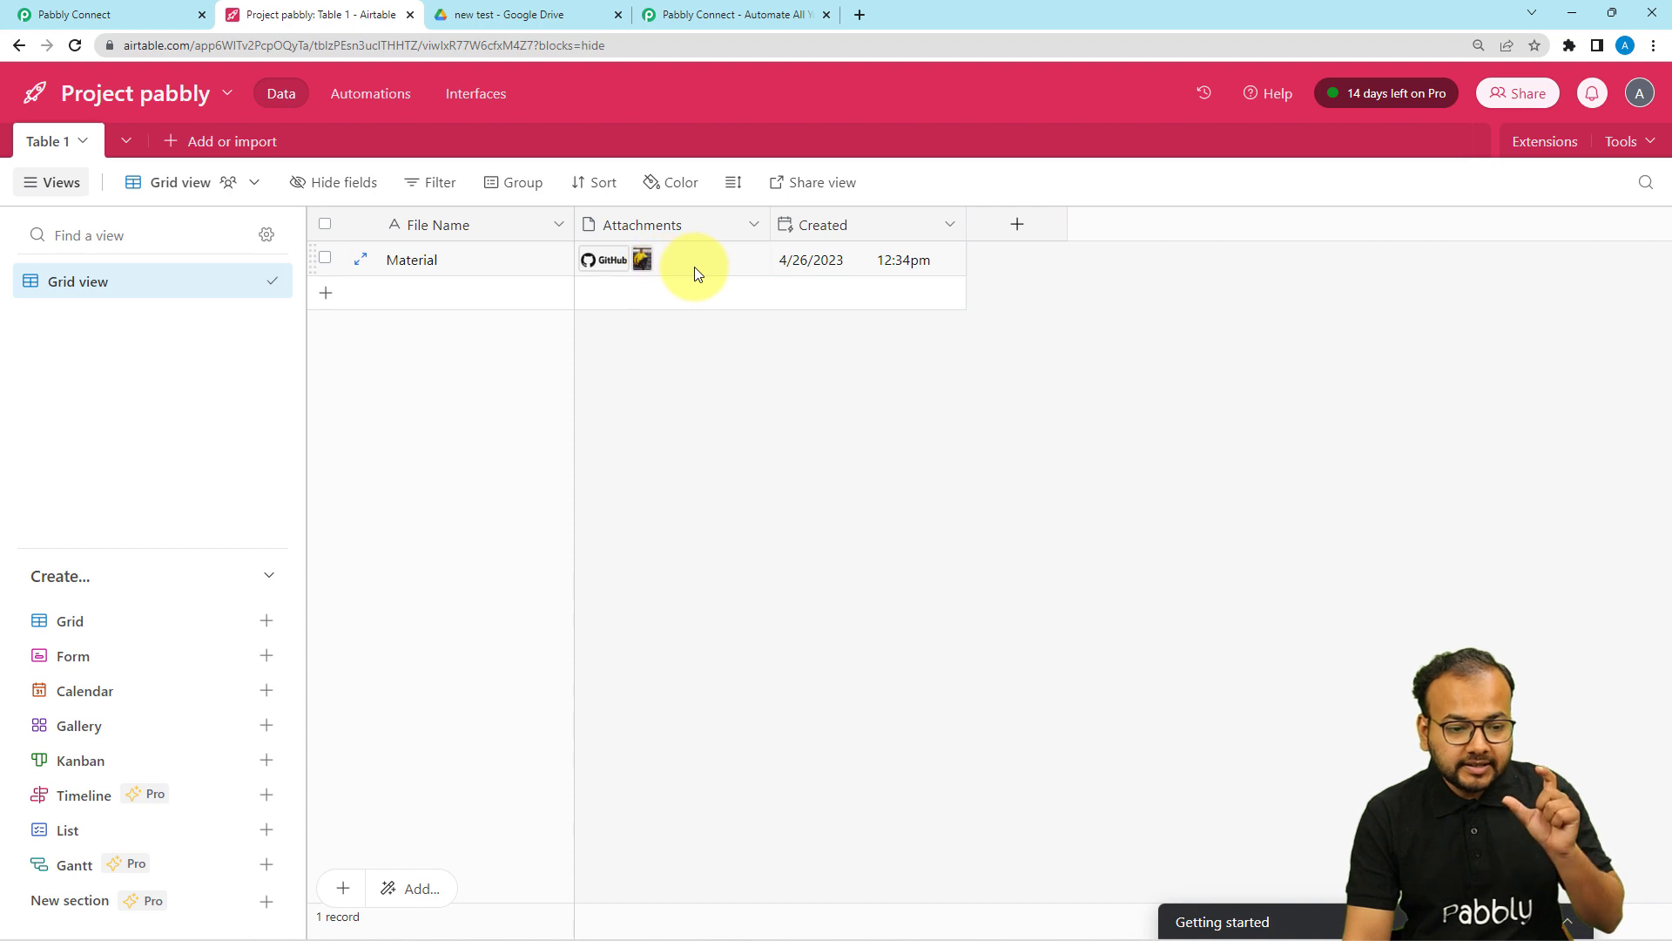
{"action": "left_click", "coordinate": [696, 272]}
{"action": "left_click", "coordinate": [742, 409]}
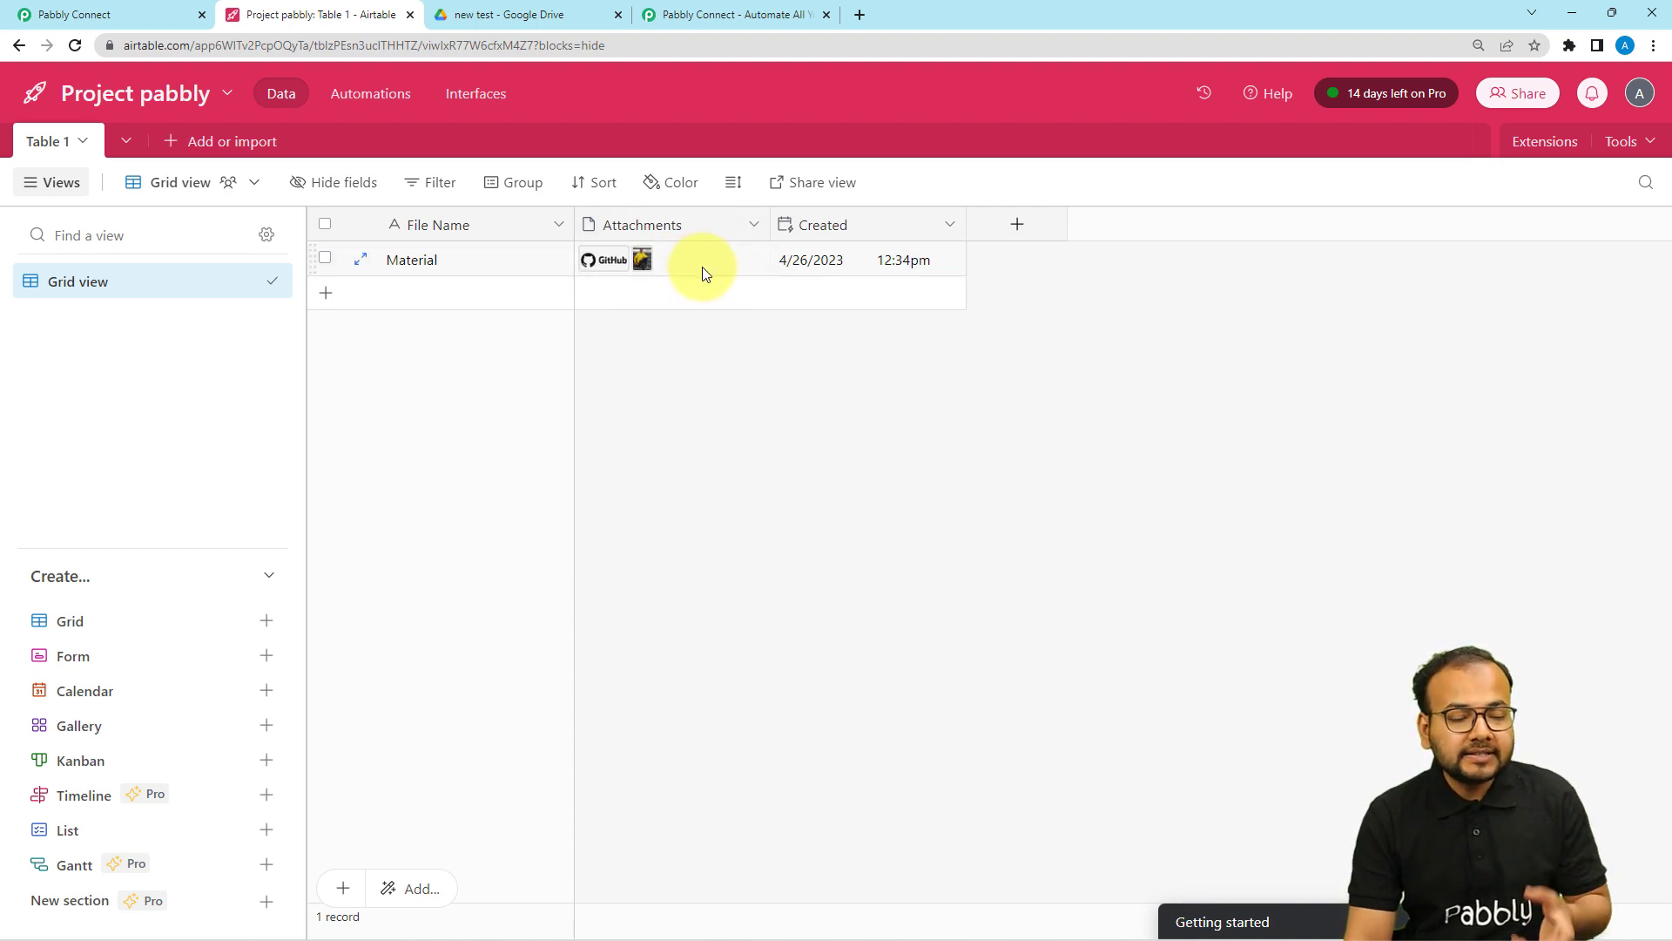
Step: Switch back to Pabbly Connect and choose Iterator as the application for action step 2
{"action": "left_click", "coordinate": [83, 14]}
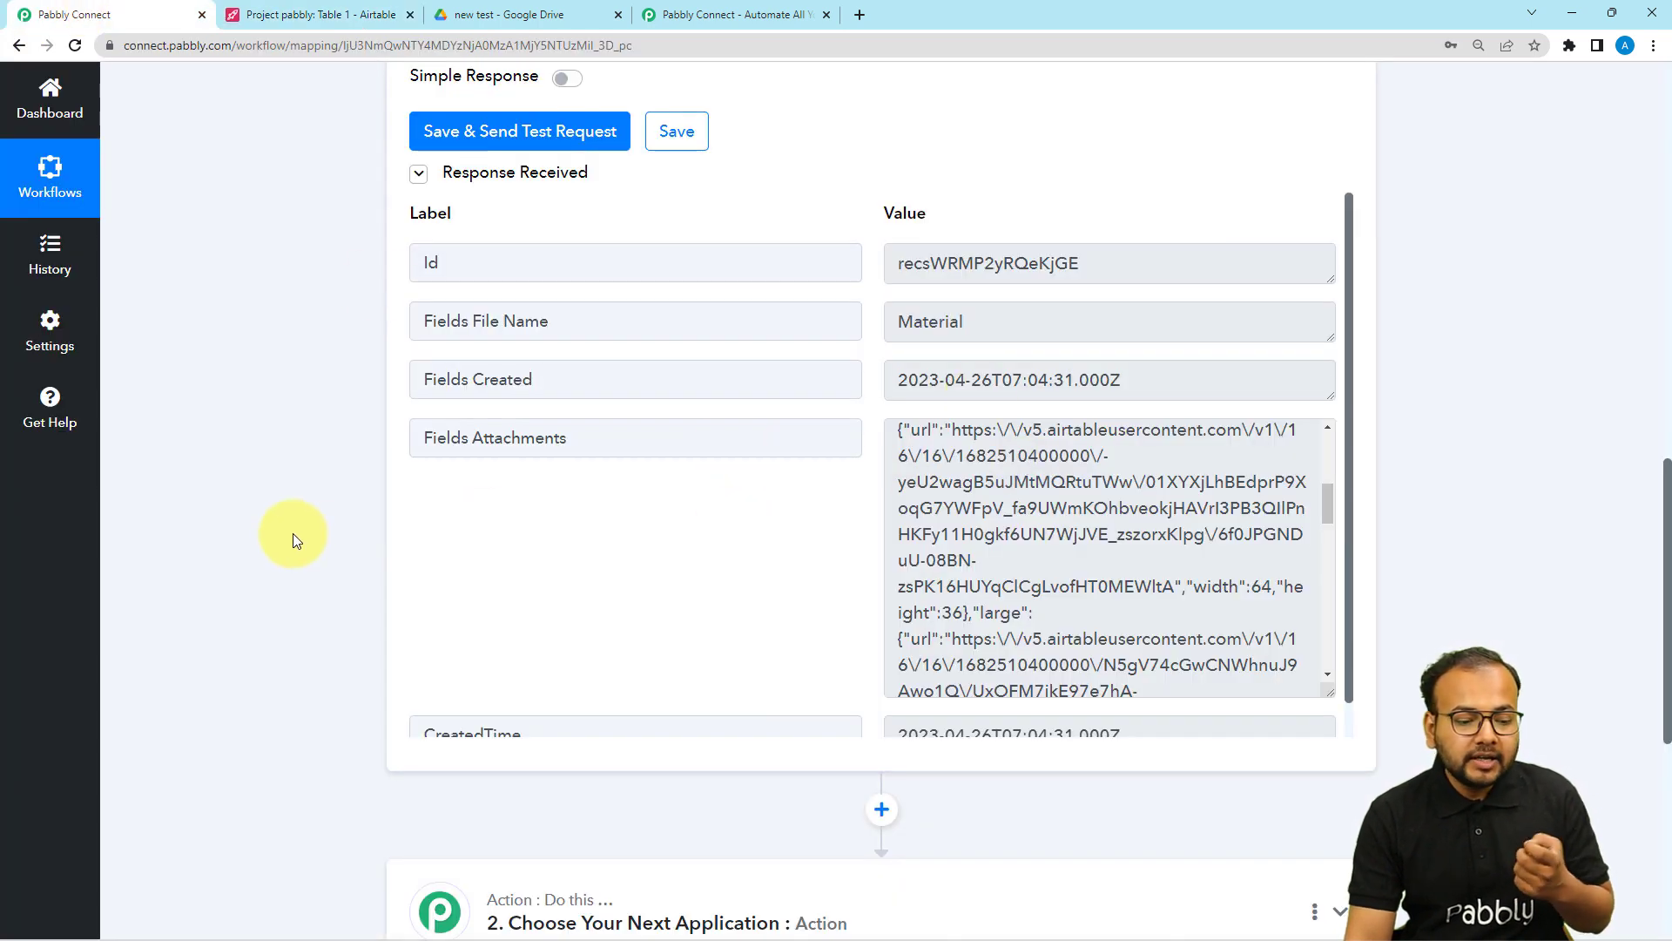
{"action": "scroll", "coordinate": [293, 533], "scroll_direction": "down", "scroll_amount": 3}
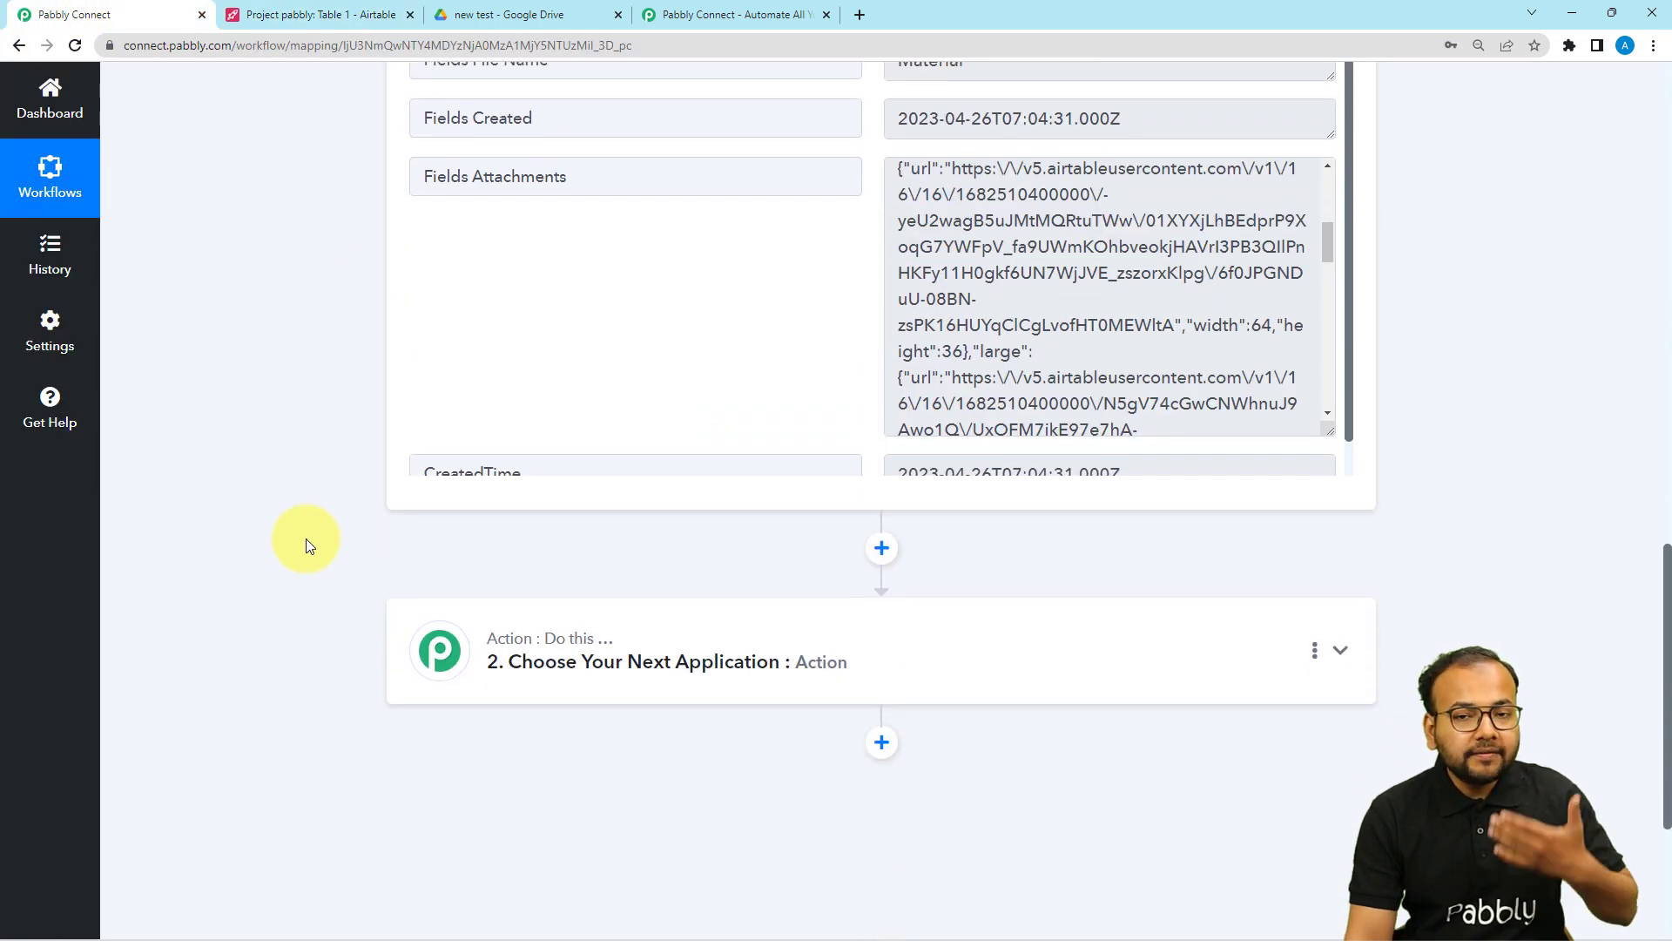
{"action": "scroll", "coordinate": [305, 540], "scroll_direction": "down", "scroll_amount": 2}
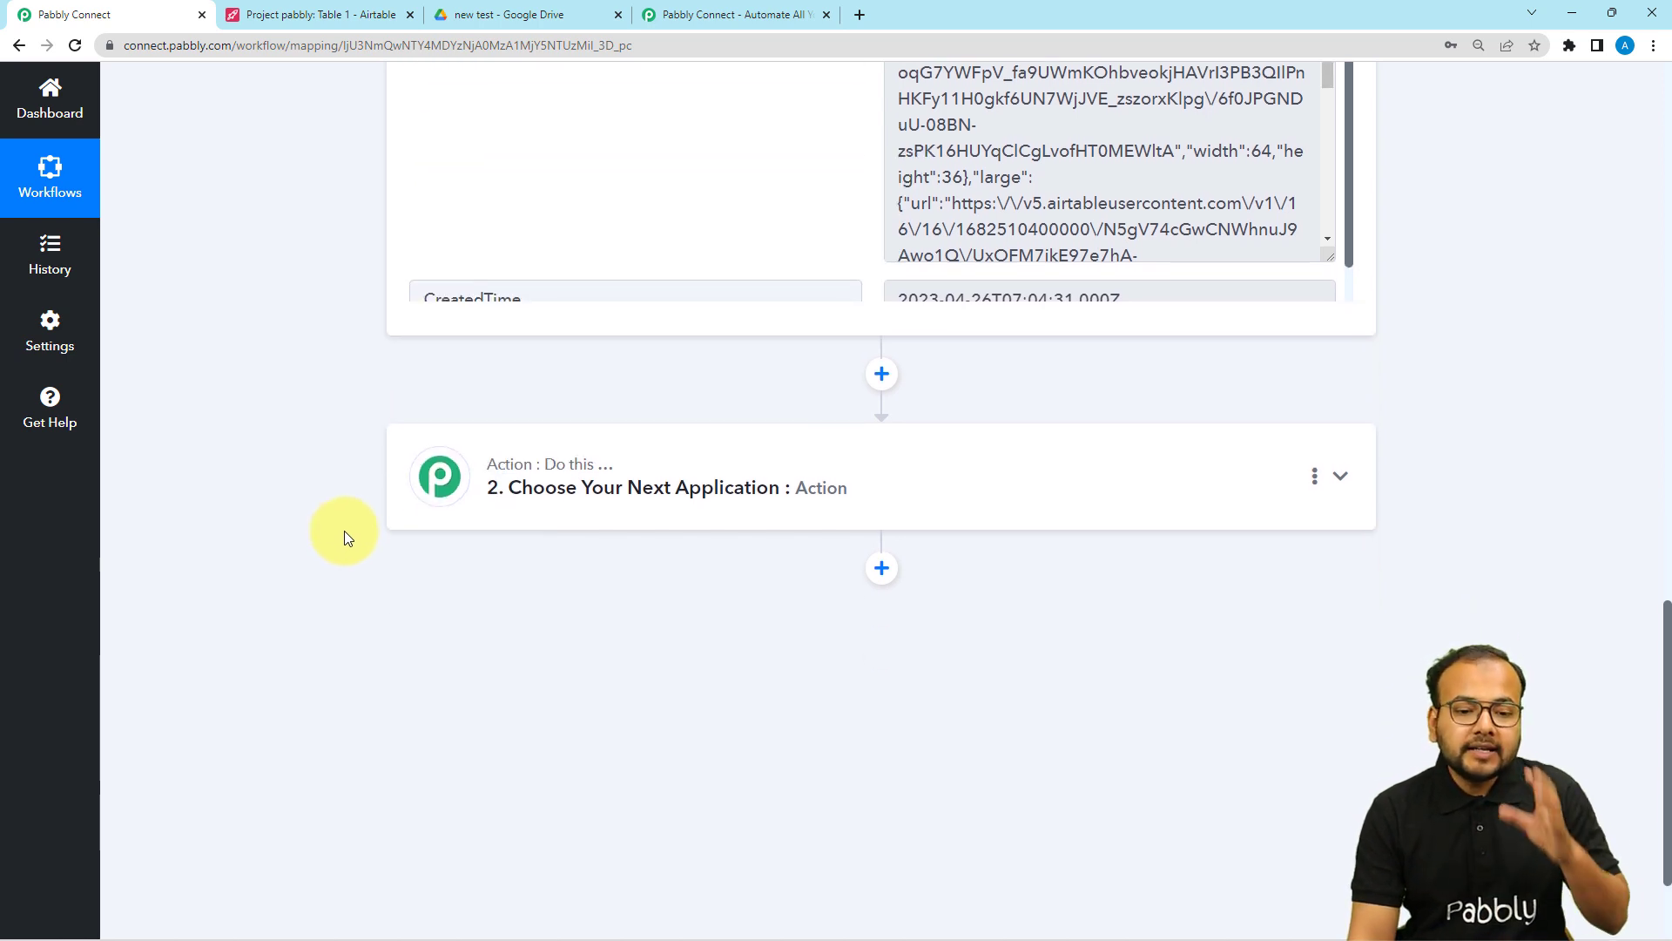
{"action": "scroll", "coordinate": [345, 537], "scroll_direction": "up", "scroll_amount": 3}
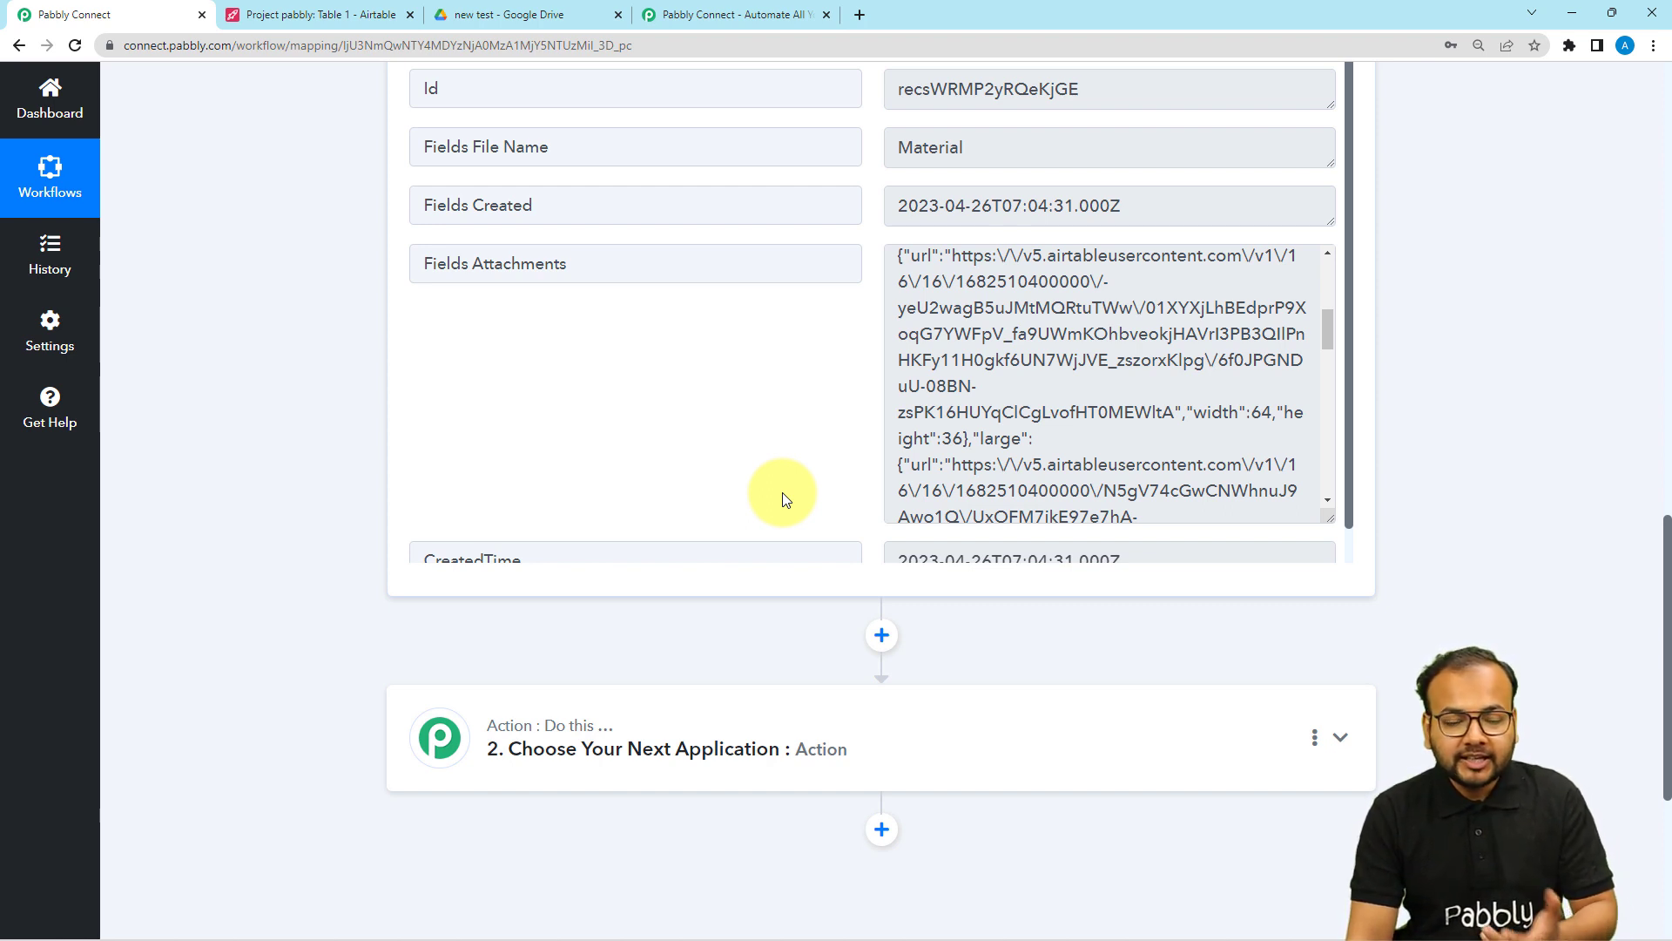
{"action": "scroll", "coordinate": [783, 496], "scroll_direction": "down", "scroll_amount": 1}
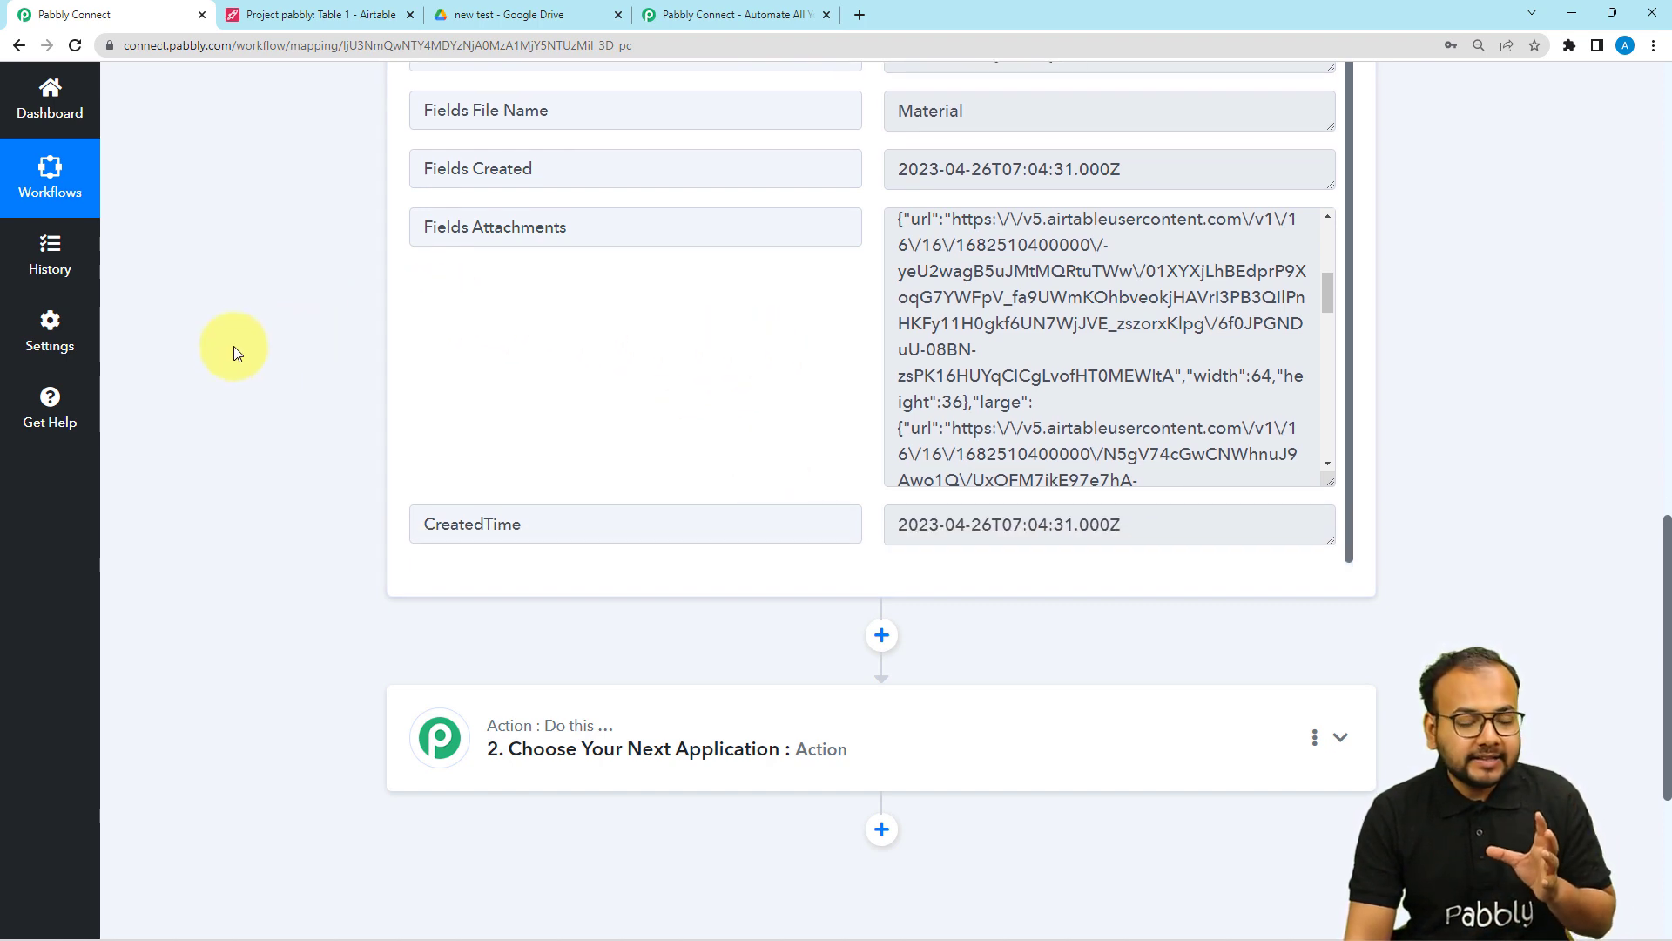
{"action": "scroll", "coordinate": [249, 418], "scroll_direction": "down", "scroll_amount": 4}
{"action": "left_click", "coordinate": [692, 413]}
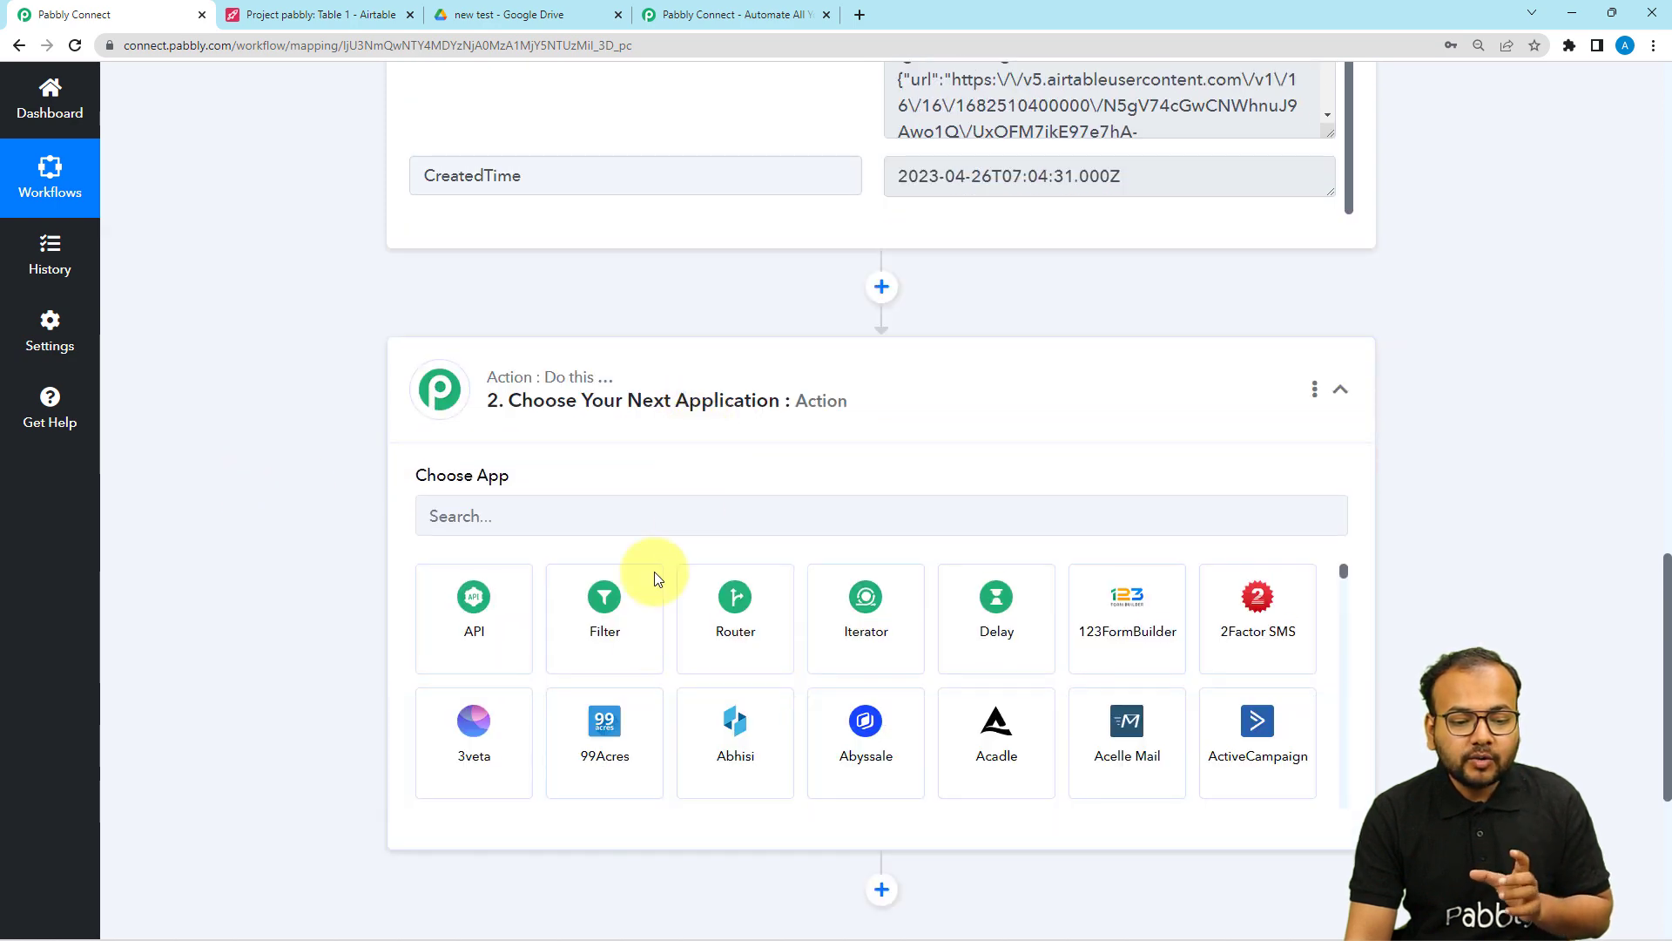
{"action": "left_click", "coordinate": [867, 638]}
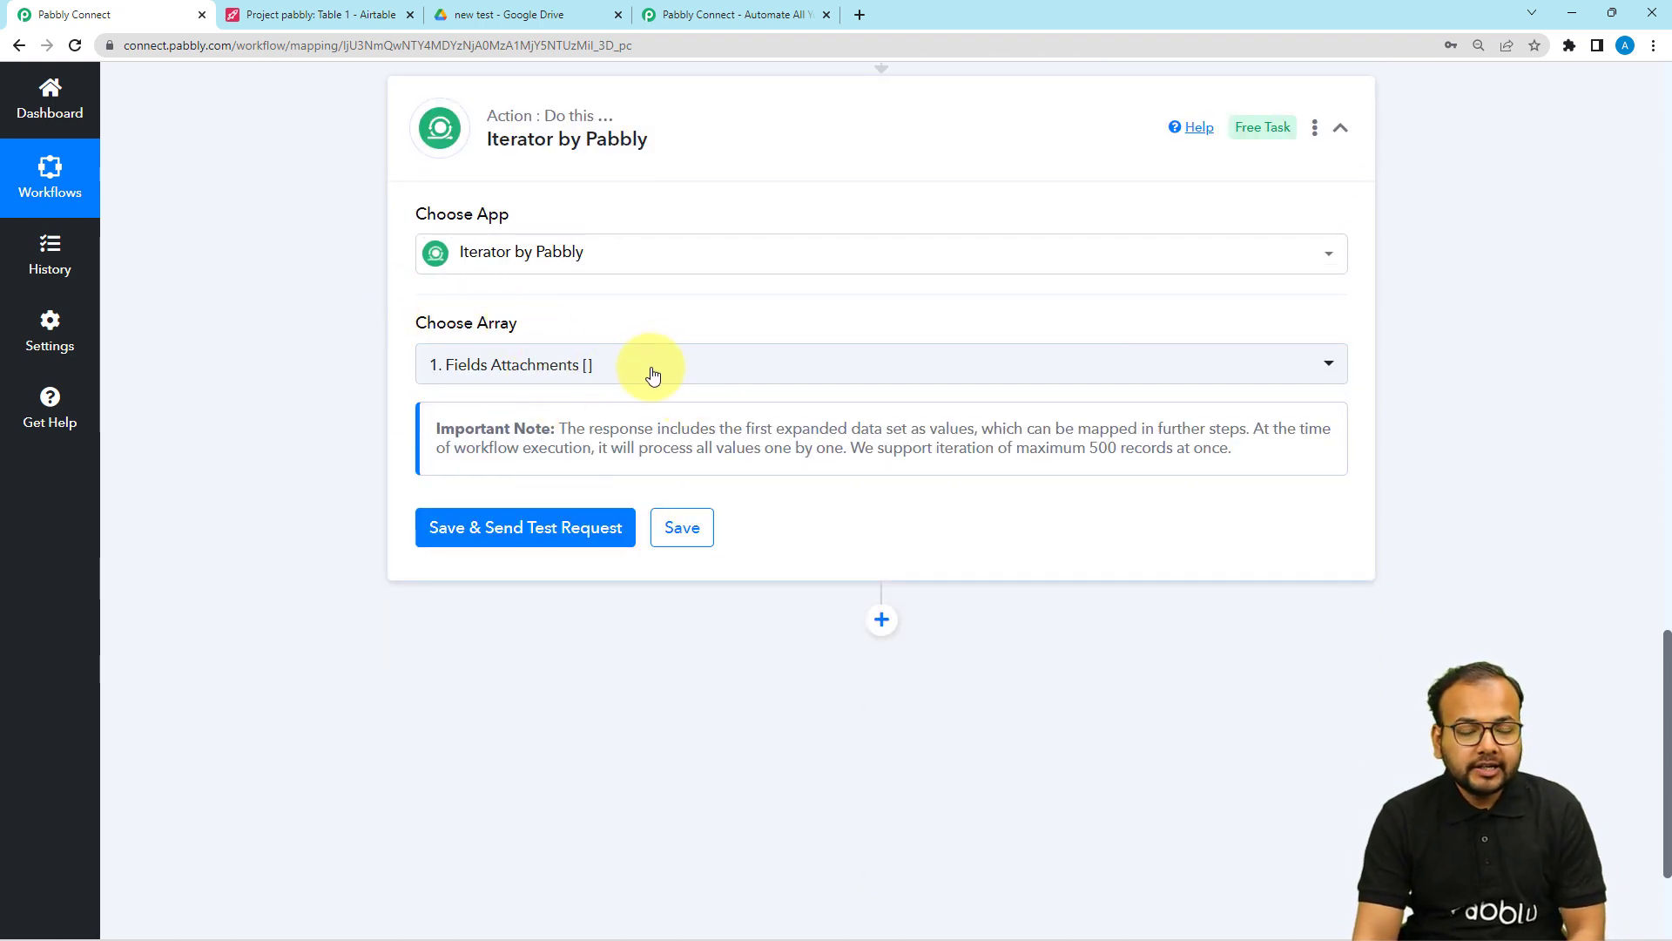
Step: Compare the Iterator's array selection with the Fields Attachments entry in the Airtable trigger response
{"action": "scroll", "coordinate": [648, 375], "scroll_direction": "down", "scroll_amount": 1}
{"action": "scroll", "coordinate": [644, 379], "scroll_direction": "up", "scroll_amount": 2}
{"action": "scroll", "coordinate": [641, 378], "scroll_direction": "up", "scroll_amount": 3}
{"action": "scroll", "coordinate": [619, 339], "scroll_direction": "up", "scroll_amount": 1}
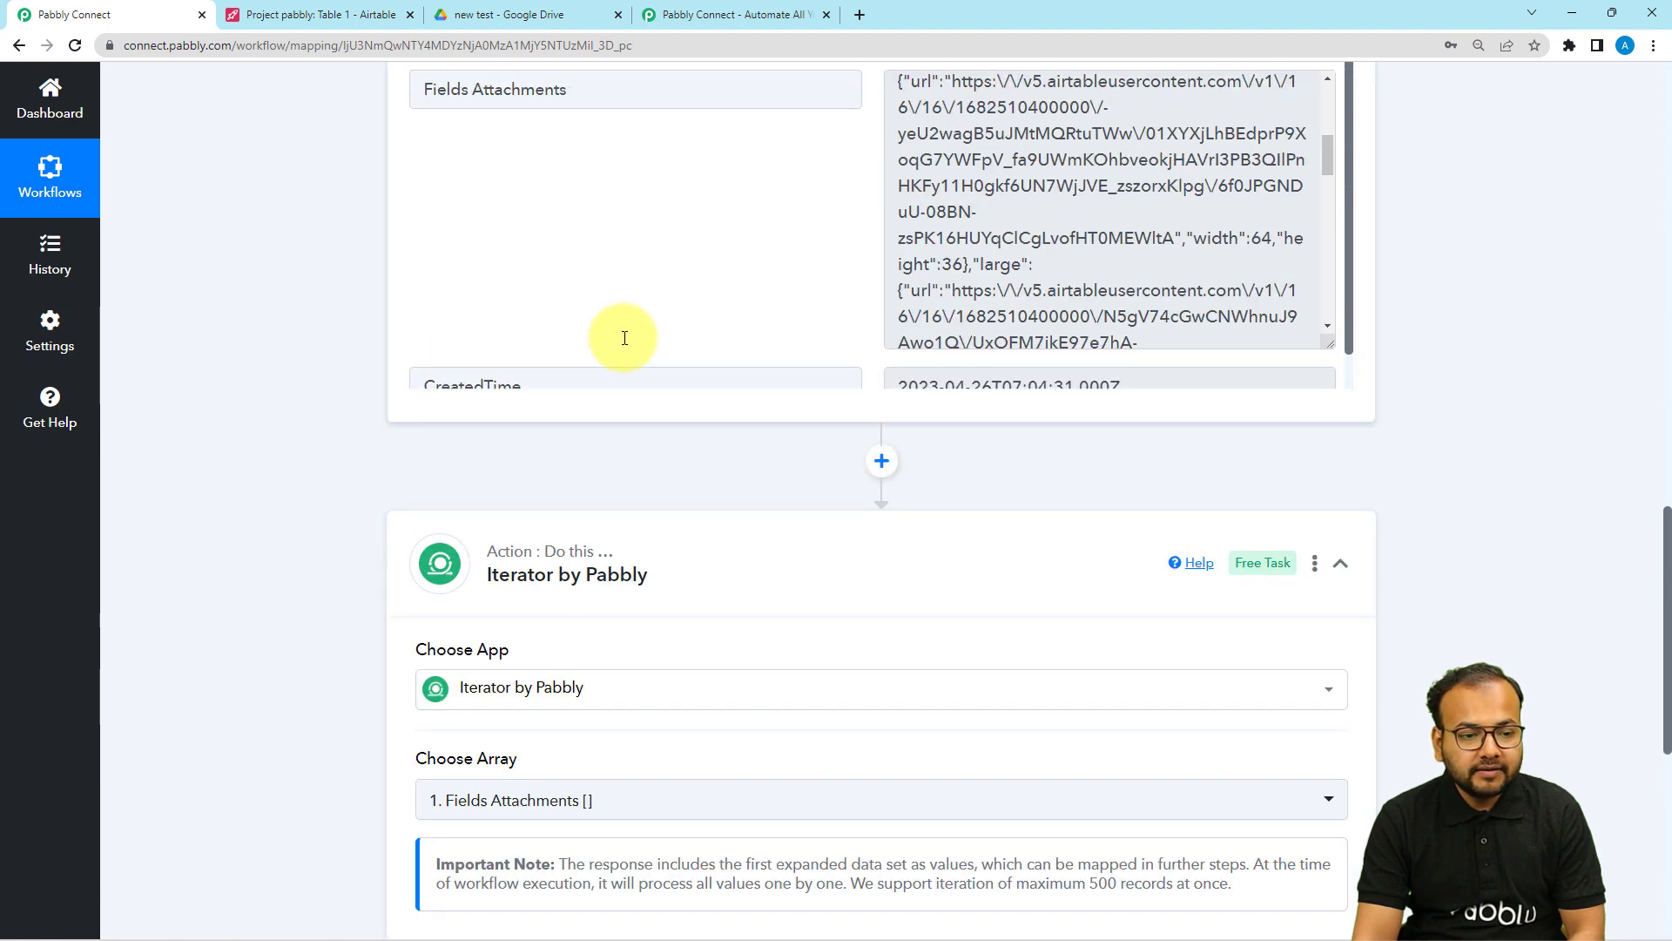
{"action": "left_click_drag", "start_coordinate": [563, 93], "coordinate": [286, 139]}
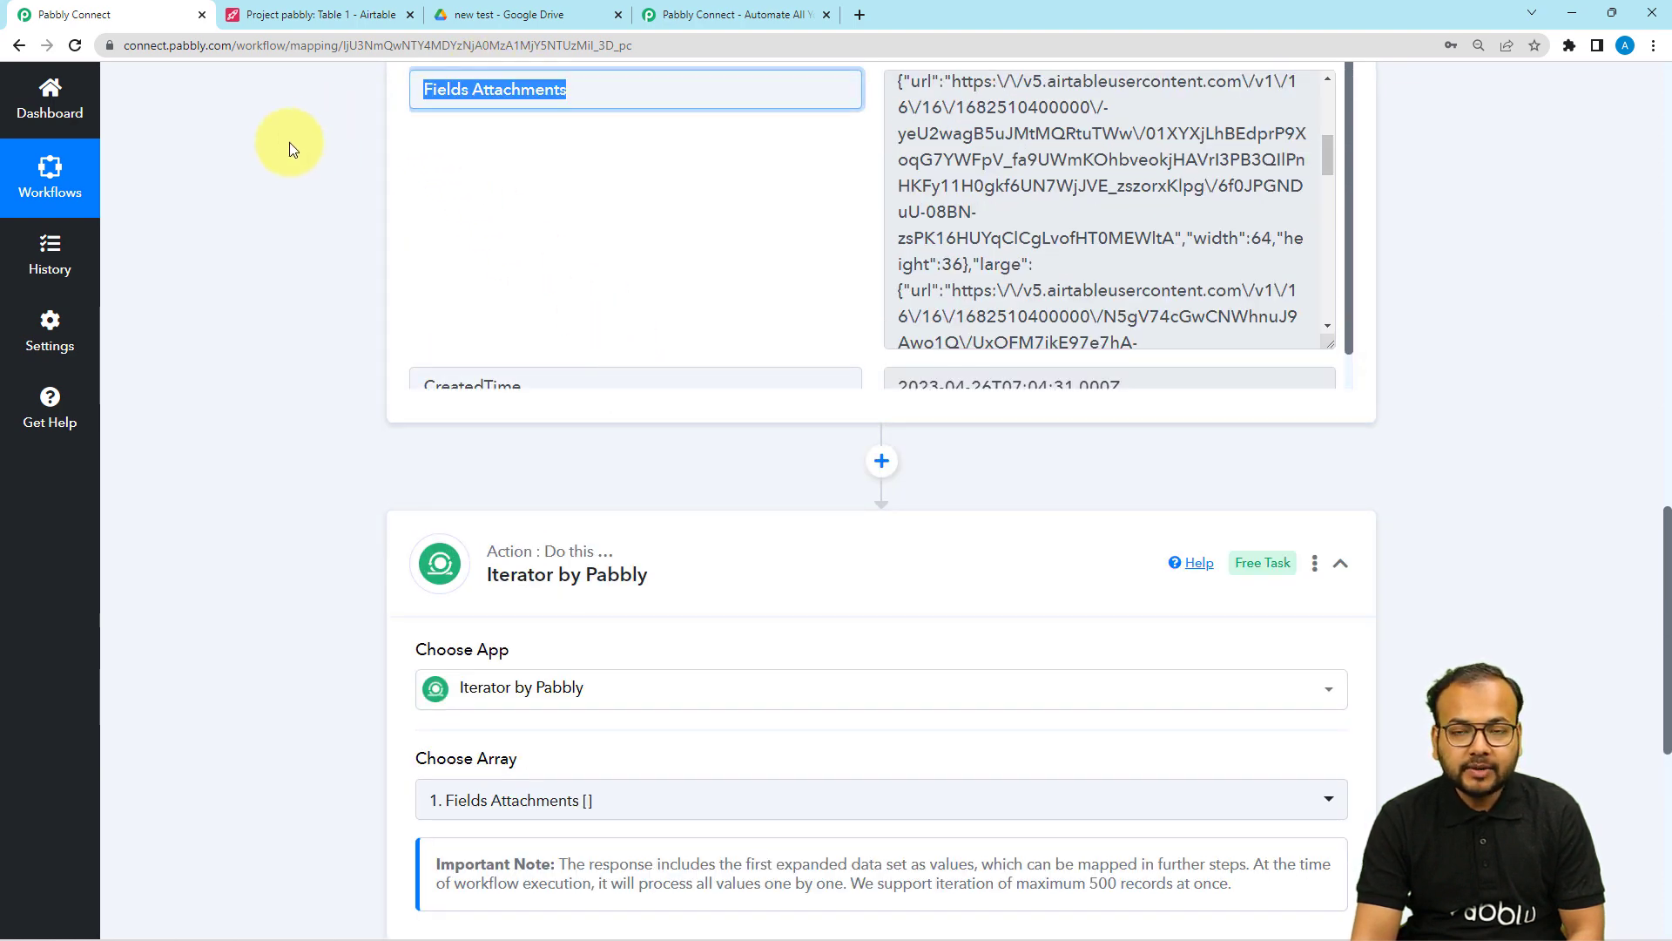
{"action": "left_click", "coordinate": [300, 288]}
Step: Choose 1. Fields Attachments [] as the Iterator's array, and save it with a test request
{"action": "scroll", "coordinate": [302, 295], "scroll_direction": "down", "scroll_amount": 5}
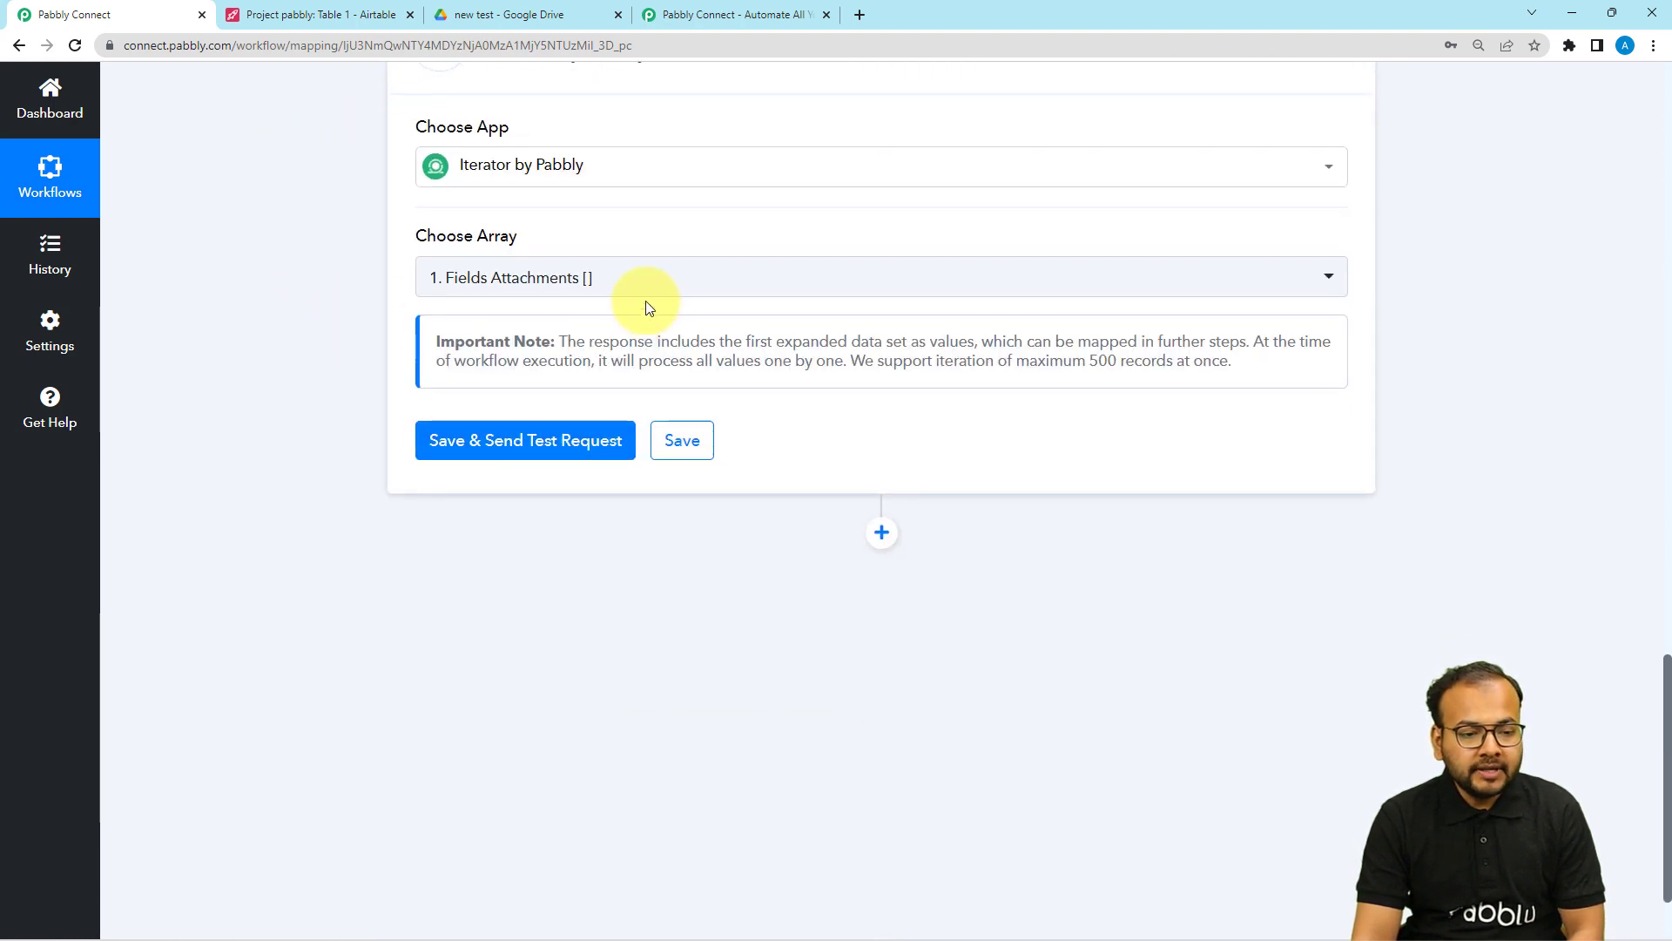
{"action": "left_click", "coordinate": [641, 295]}
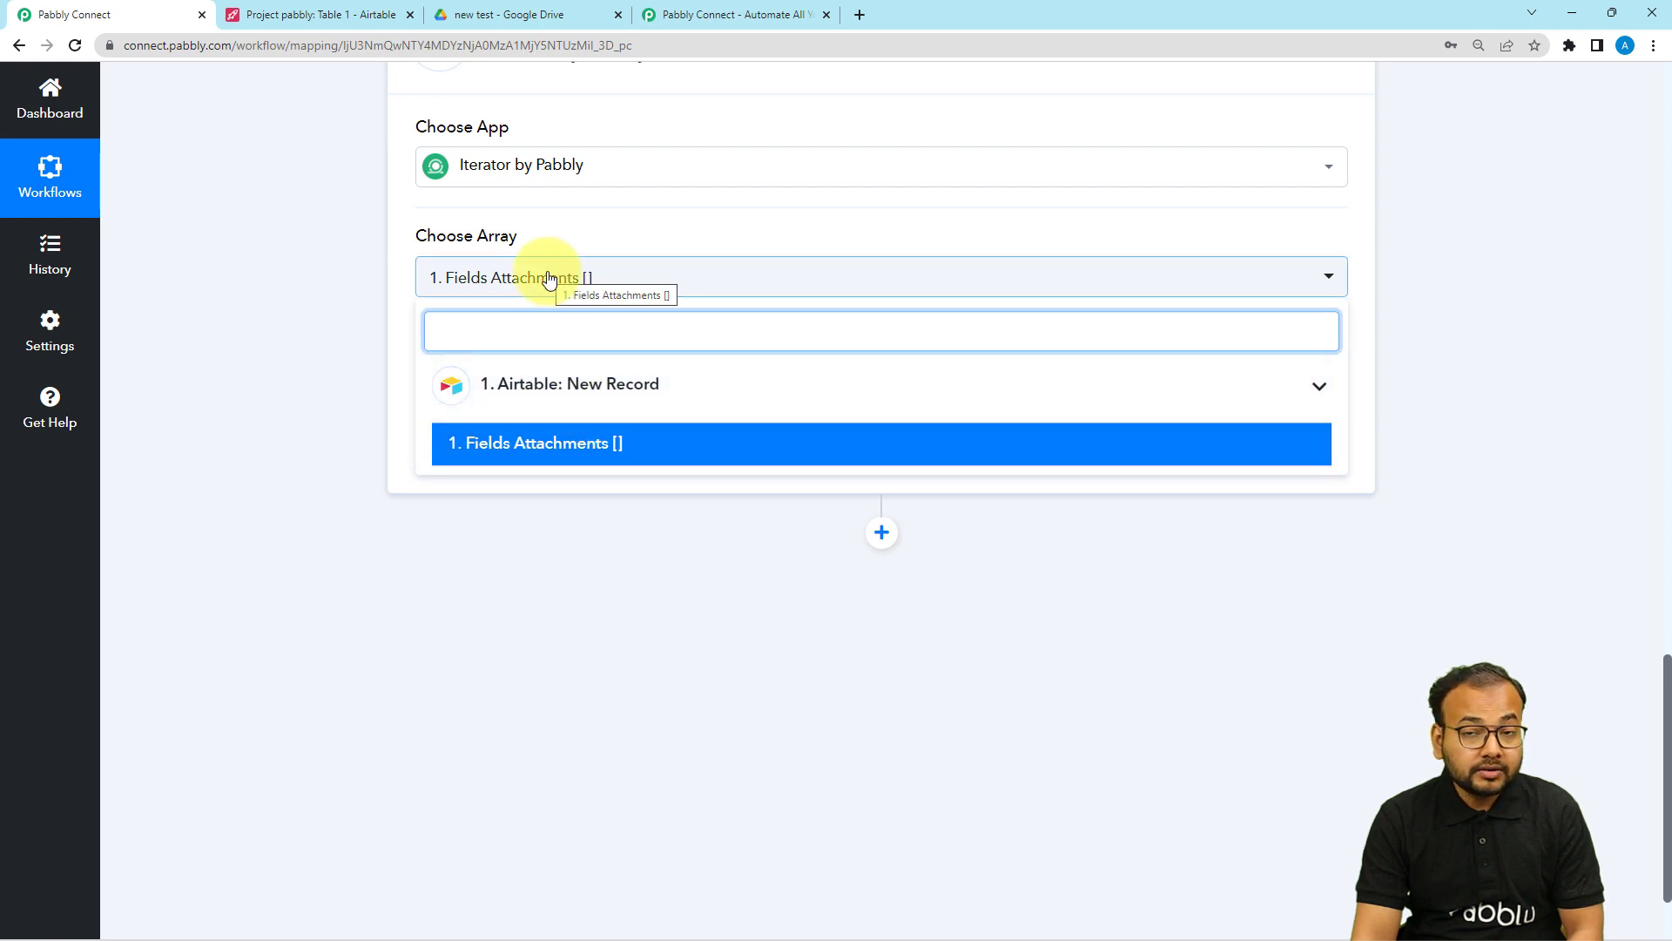
{"action": "left_click", "coordinate": [560, 441]}
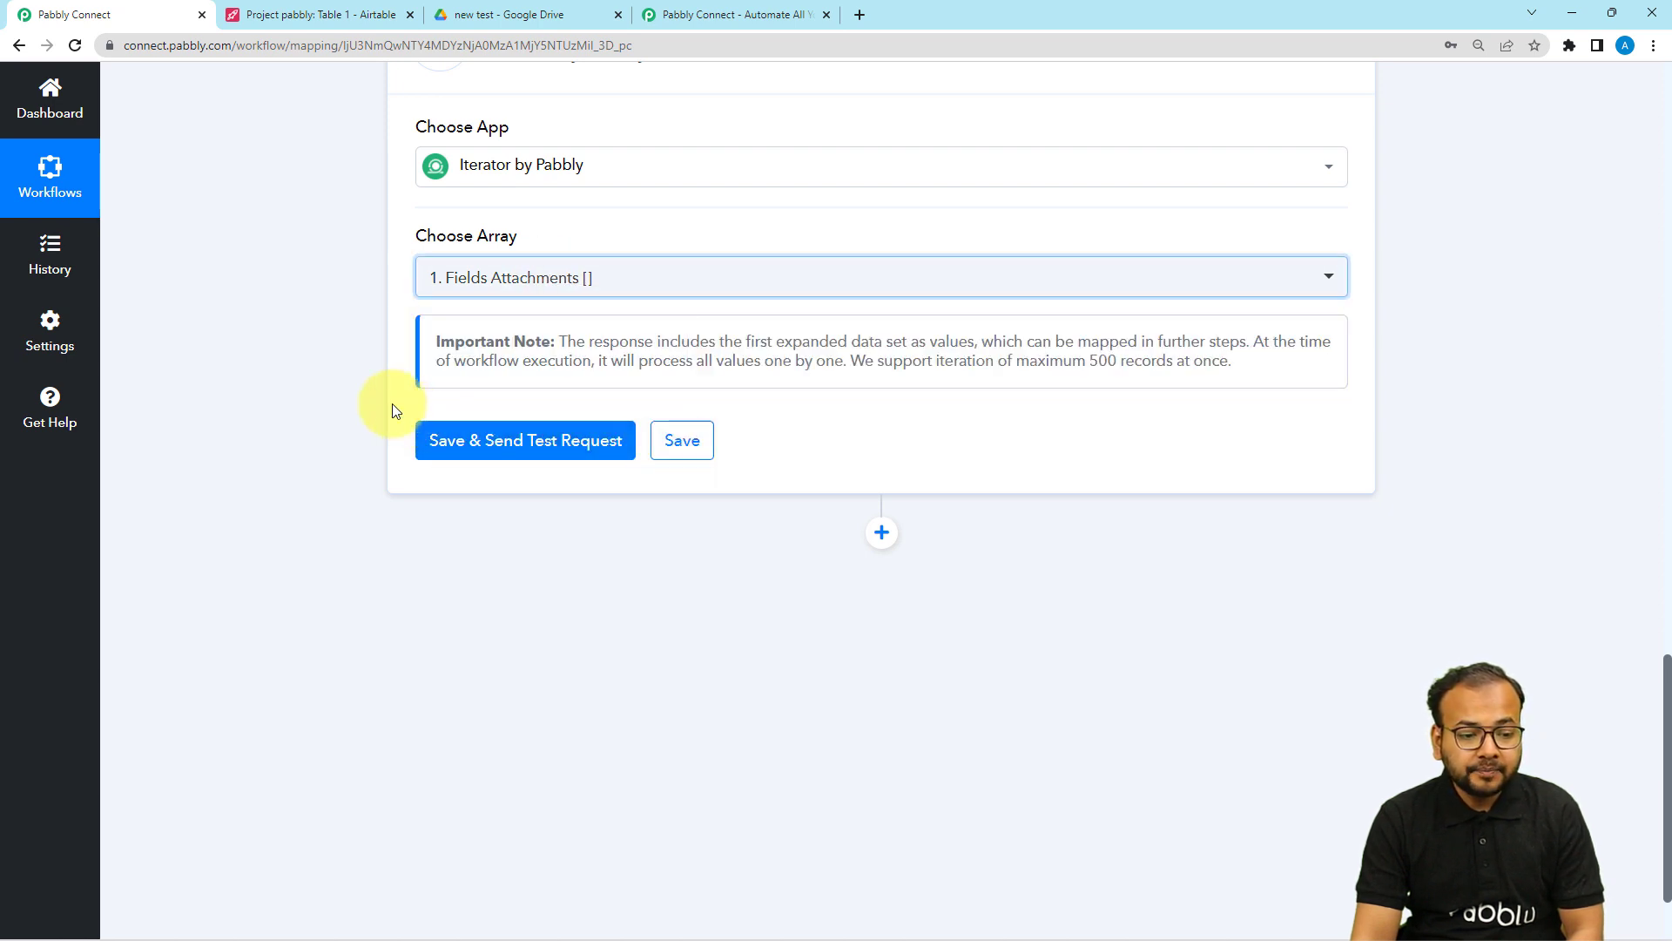
{"action": "left_click", "coordinate": [478, 446]}
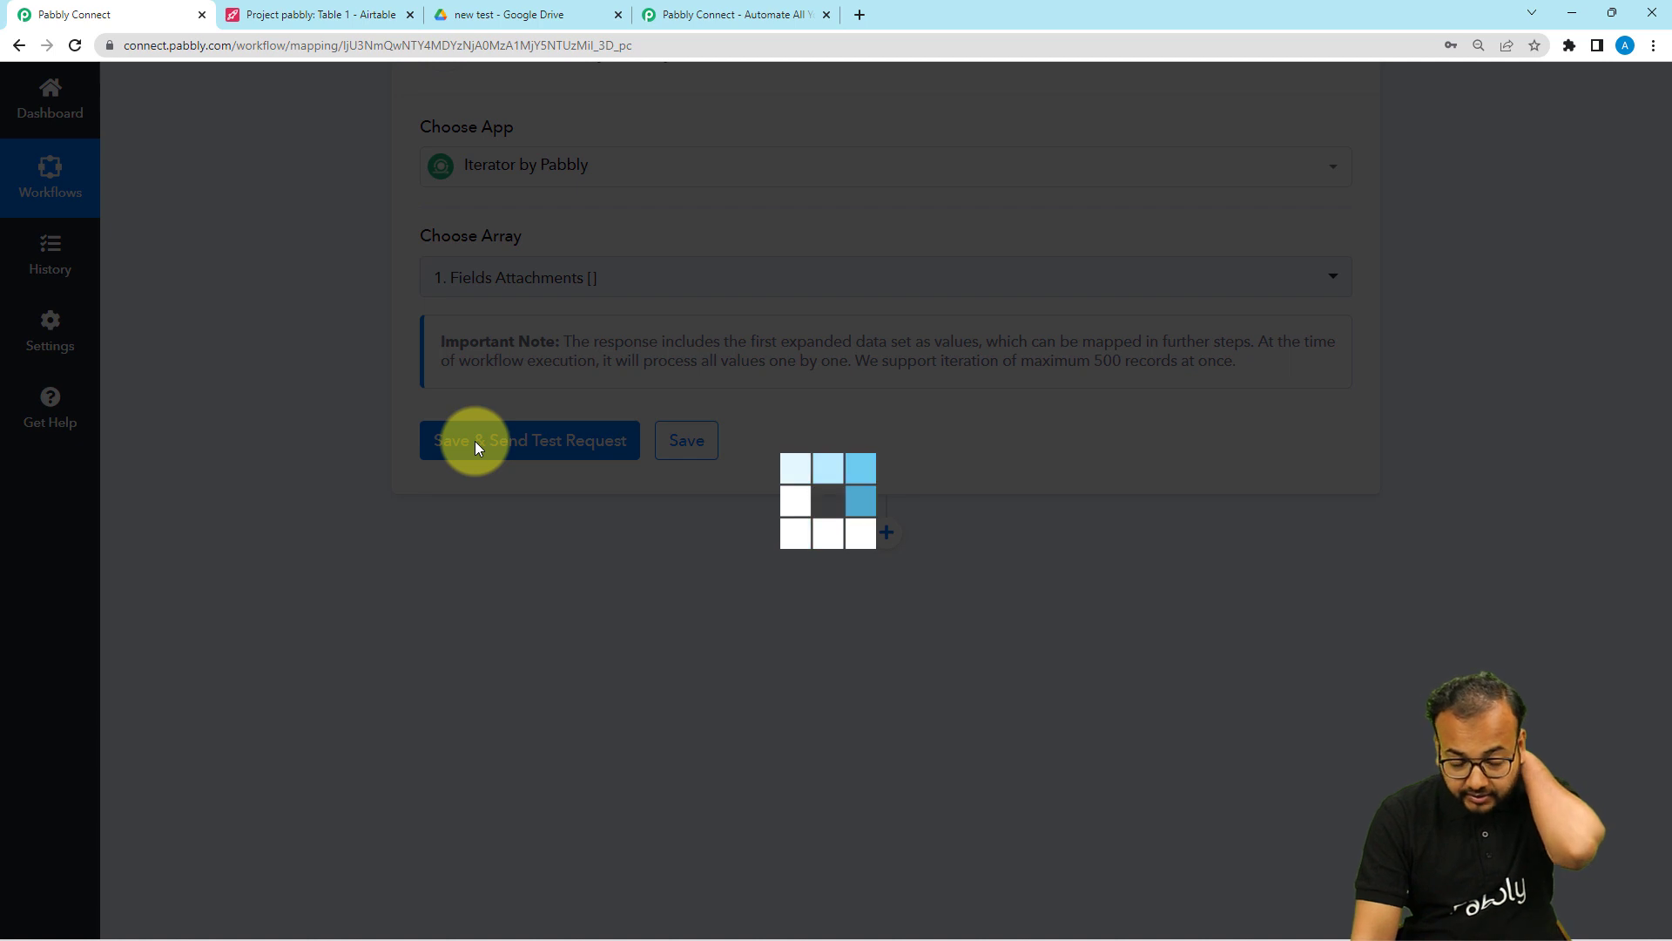
Step: Review the Iterator's test response, enlarging the Url and Filename values to read them
{"action": "scroll", "coordinate": [322, 450], "scroll_direction": "down", "scroll_amount": 2}
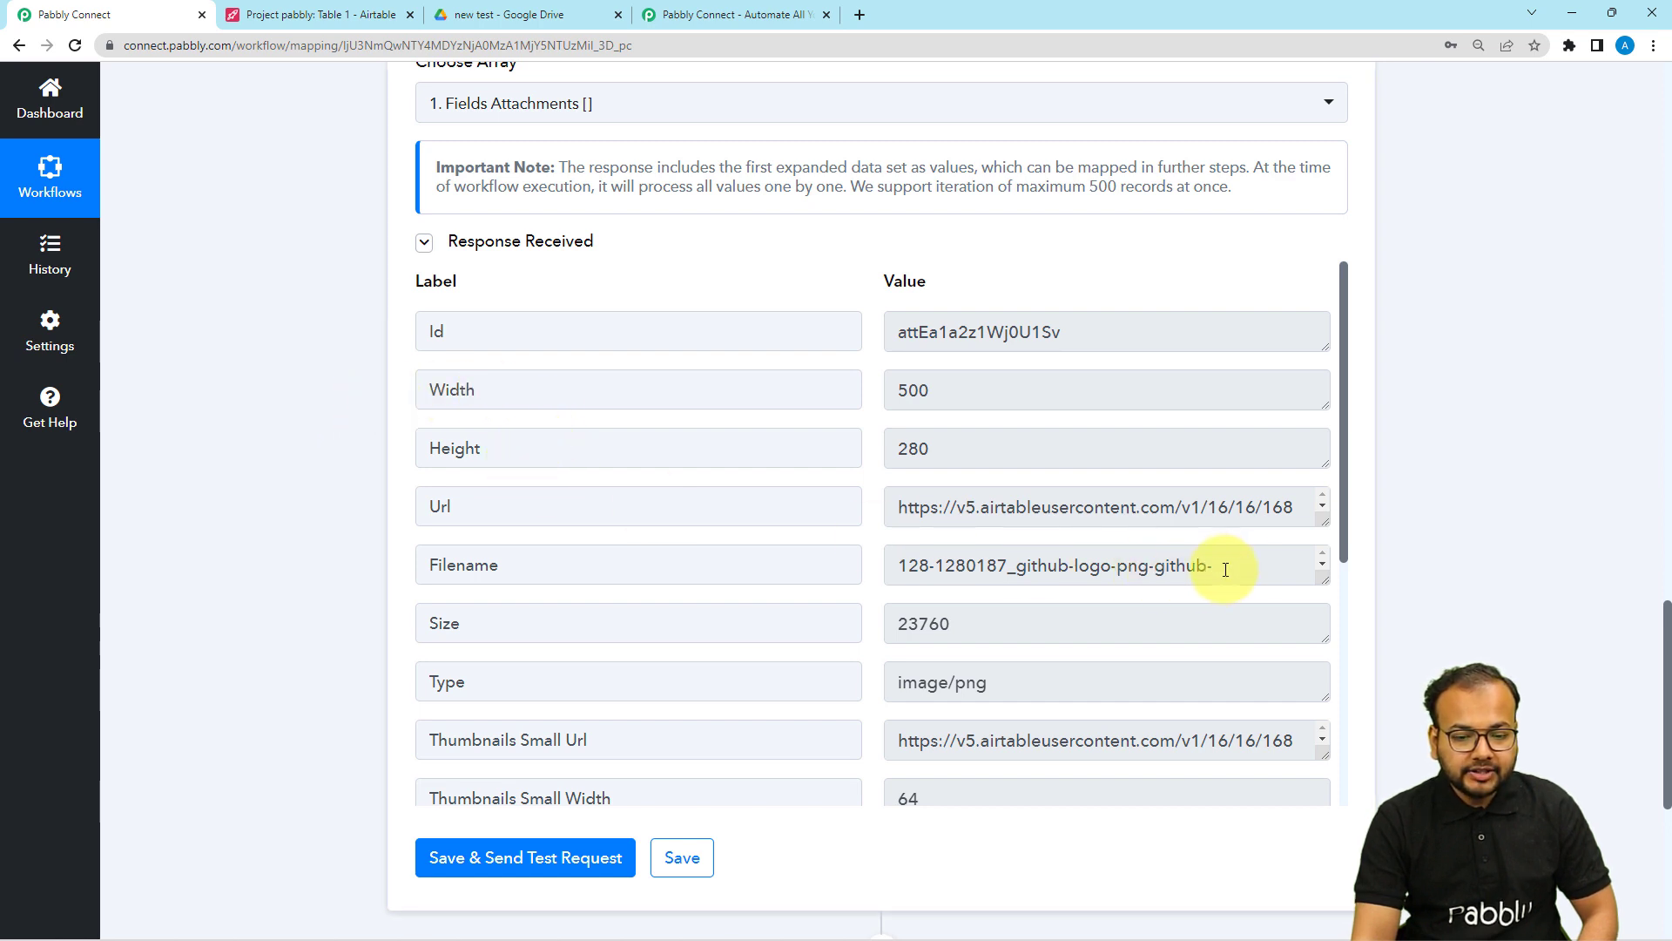
{"action": "left_click_drag", "start_coordinate": [1329, 519], "coordinate": [1317, 586]}
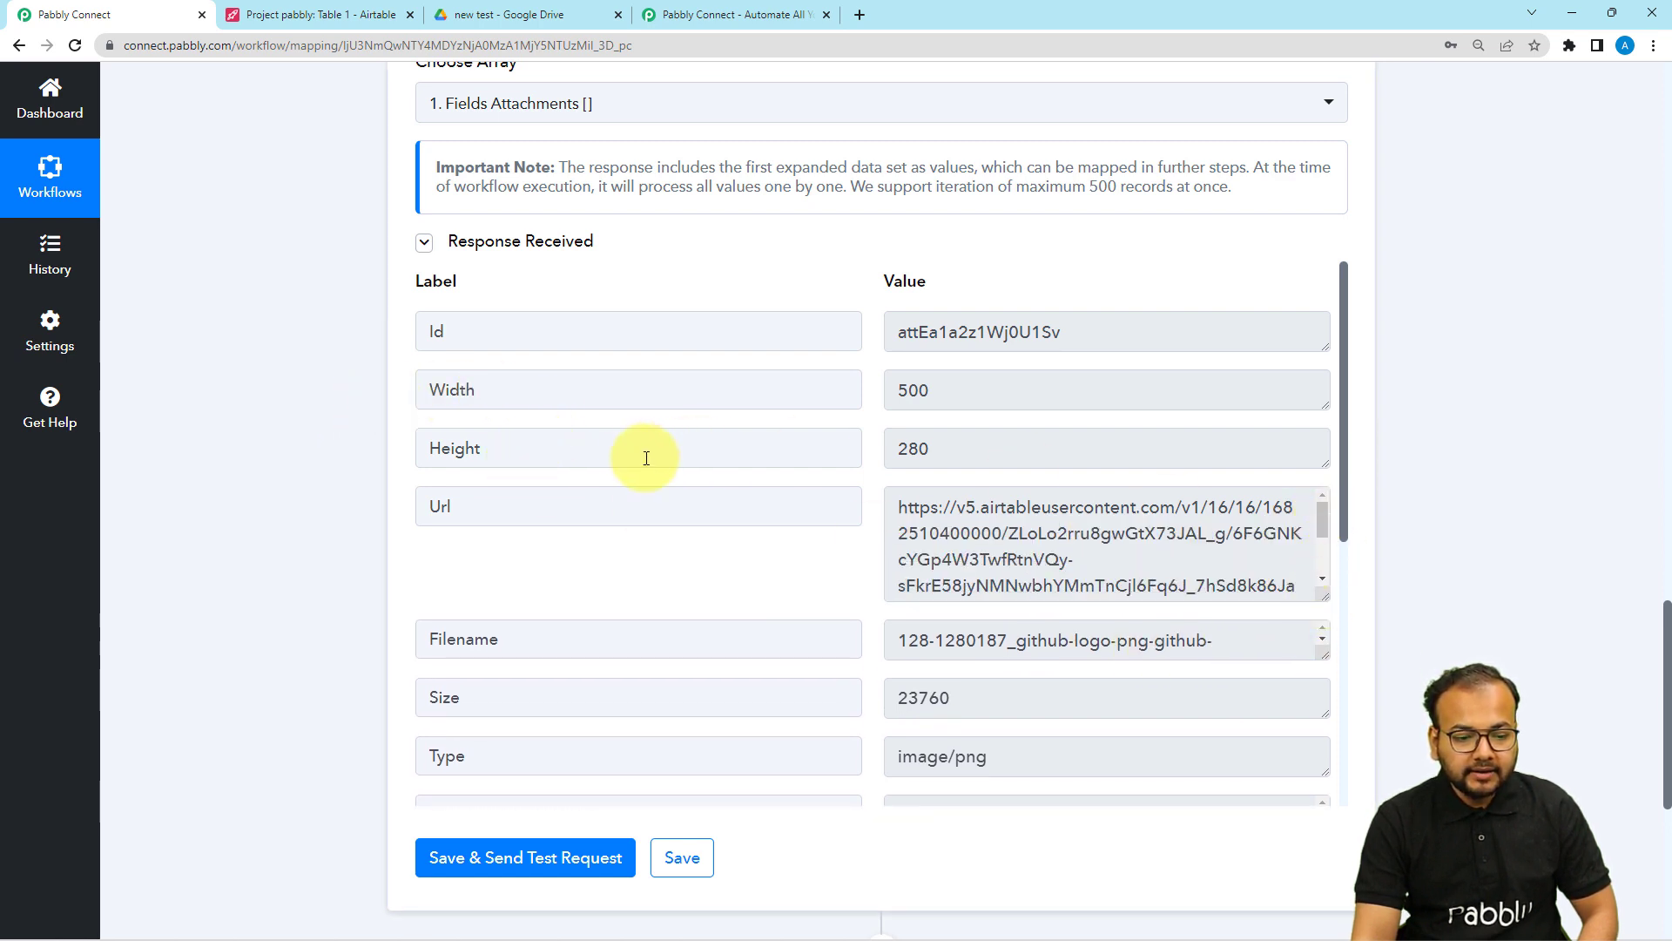
{"action": "scroll", "coordinate": [679, 452], "scroll_direction": "down", "scroll_amount": 2}
{"action": "left_click_drag", "start_coordinate": [1322, 393], "coordinate": [1325, 493]}
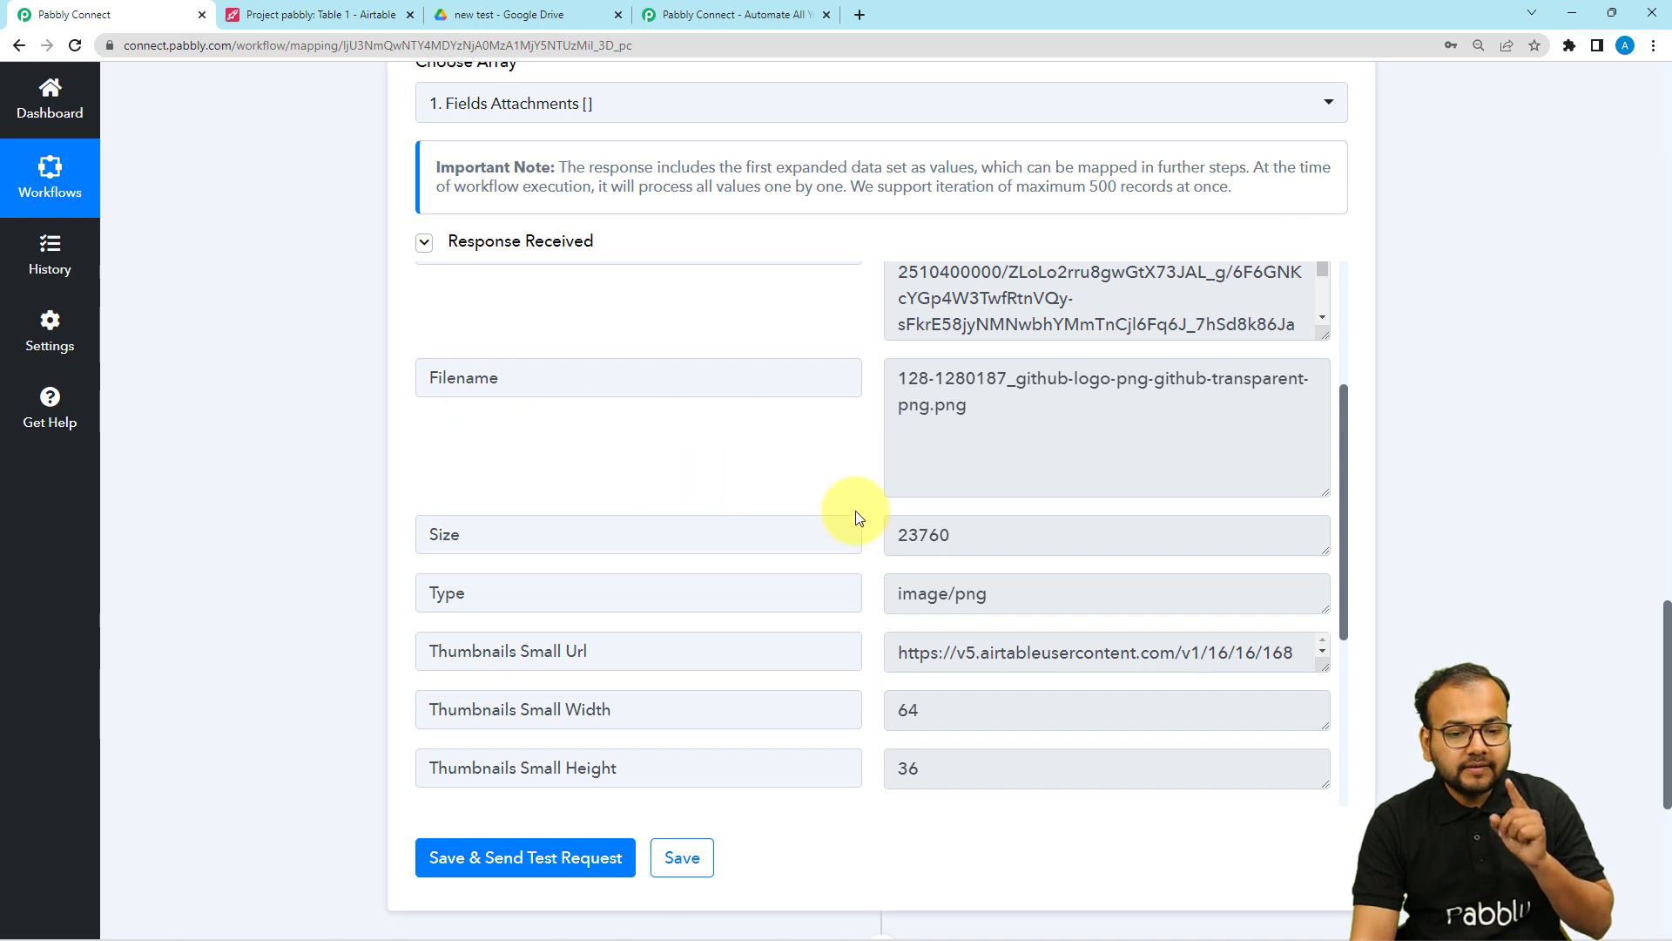
{"action": "double_click", "coordinate": [952, 422]}
{"action": "scroll", "coordinate": [562, 514], "scroll_direction": "down", "scroll_amount": 3}
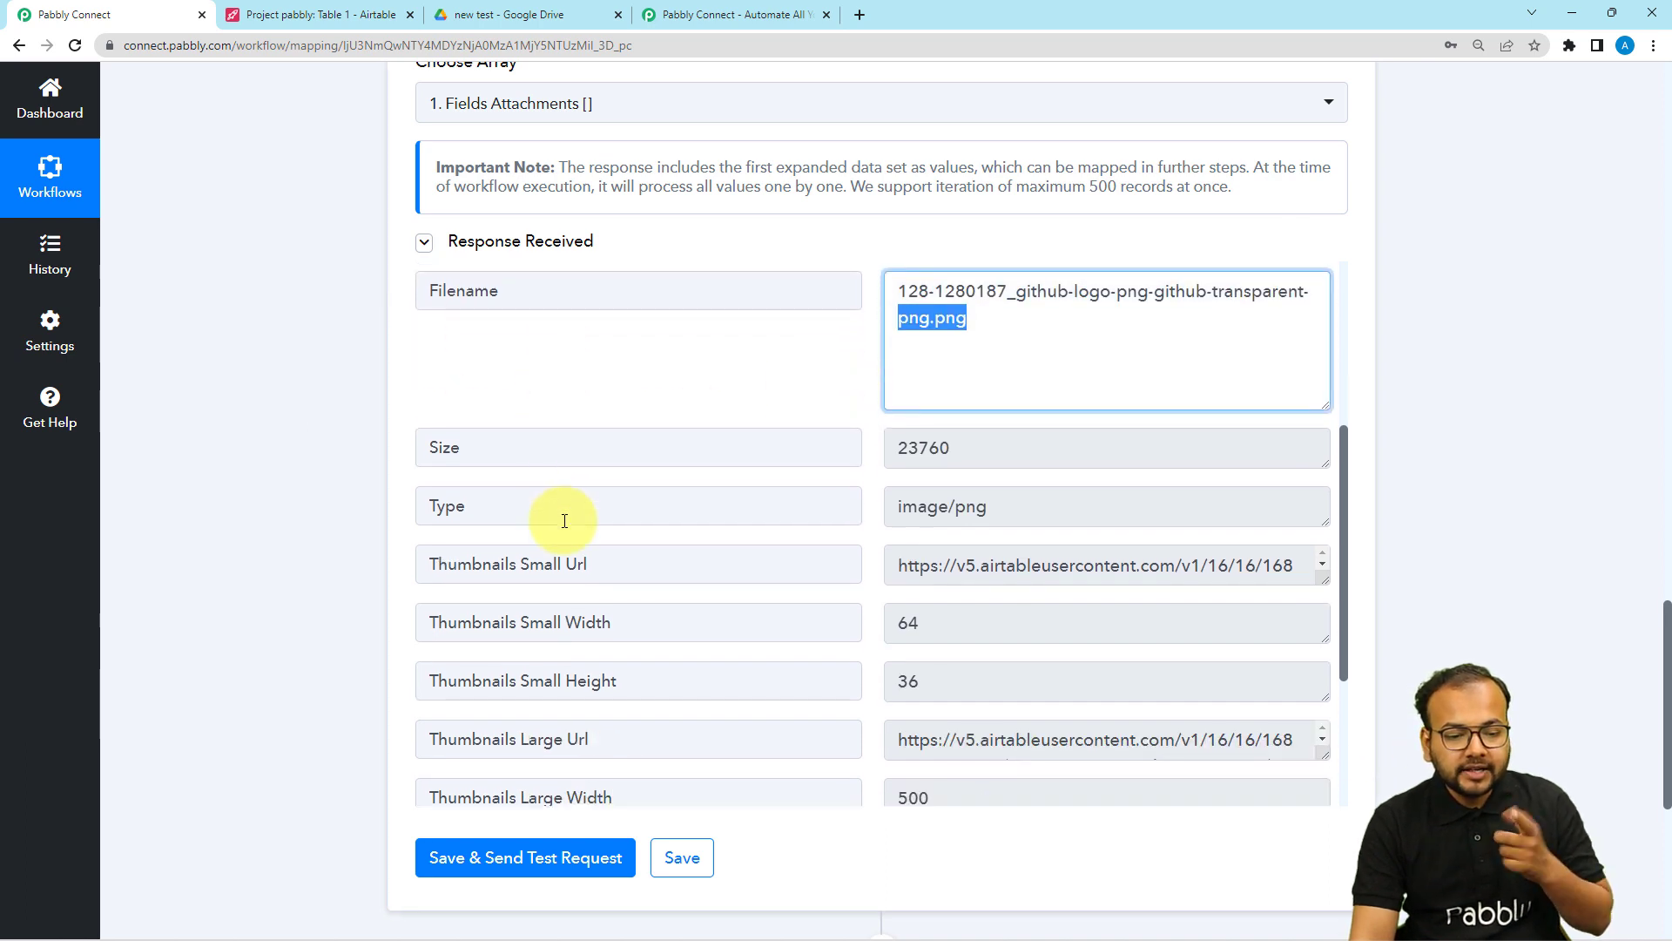
{"action": "scroll", "coordinate": [564, 521], "scroll_direction": "down", "scroll_amount": 1}
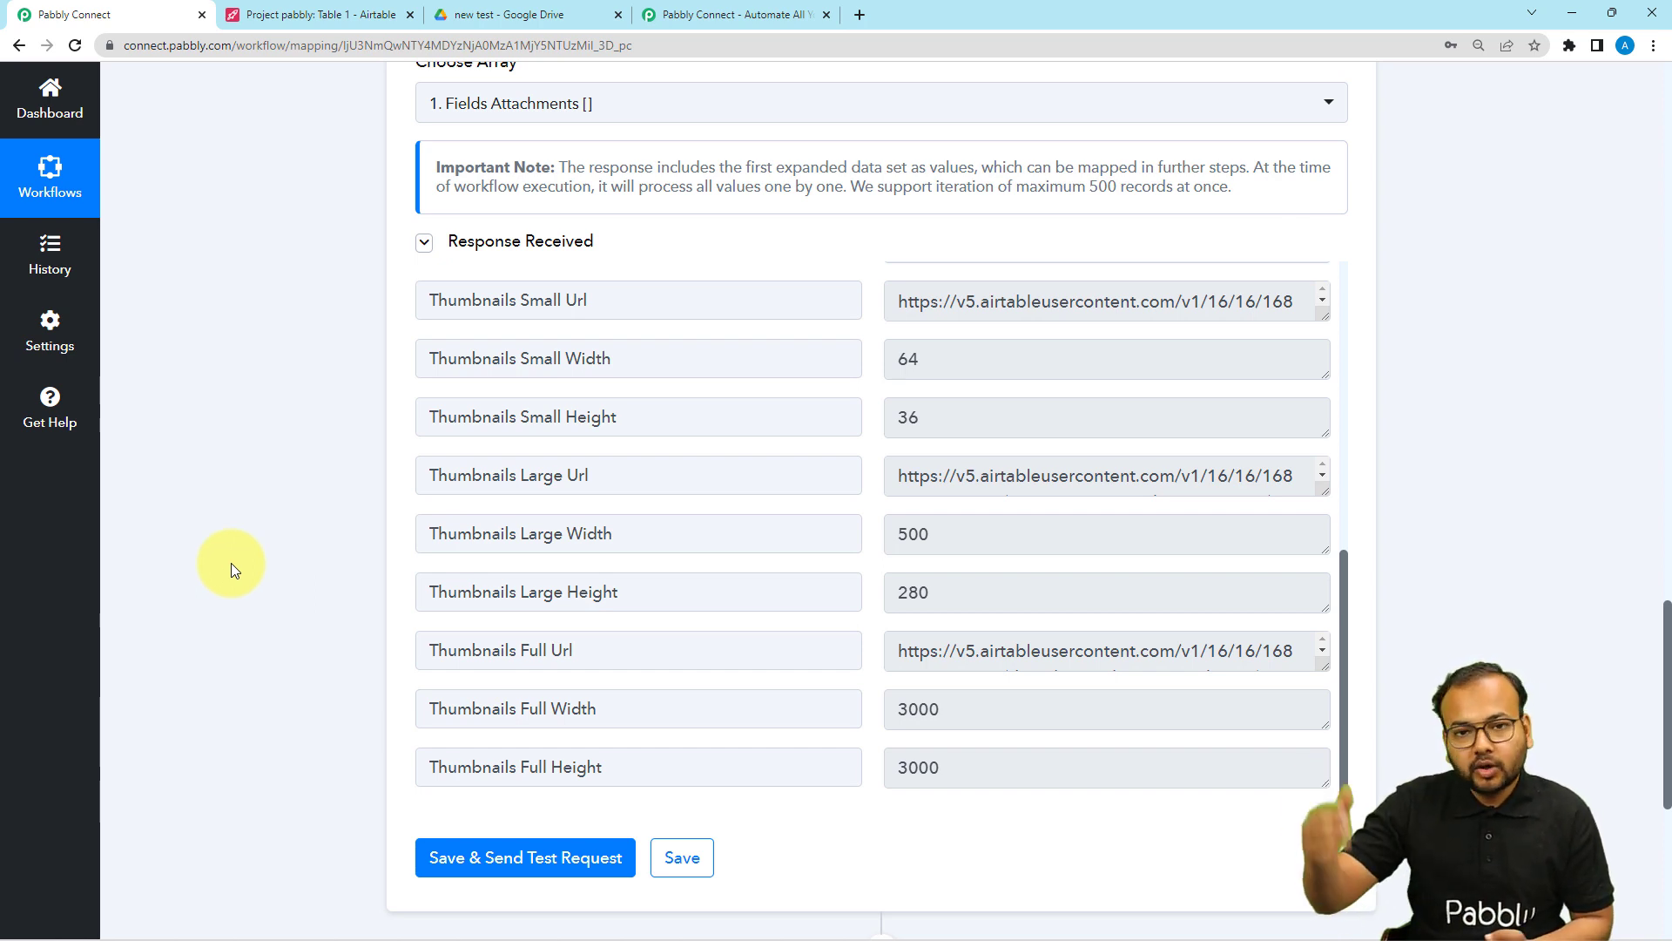
Step: Add a new action step below the Iterator
{"action": "scroll", "coordinate": [232, 562], "scroll_direction": "down", "scroll_amount": 5}
{"action": "scroll", "coordinate": [233, 568], "scroll_direction": "down", "scroll_amount": 1}
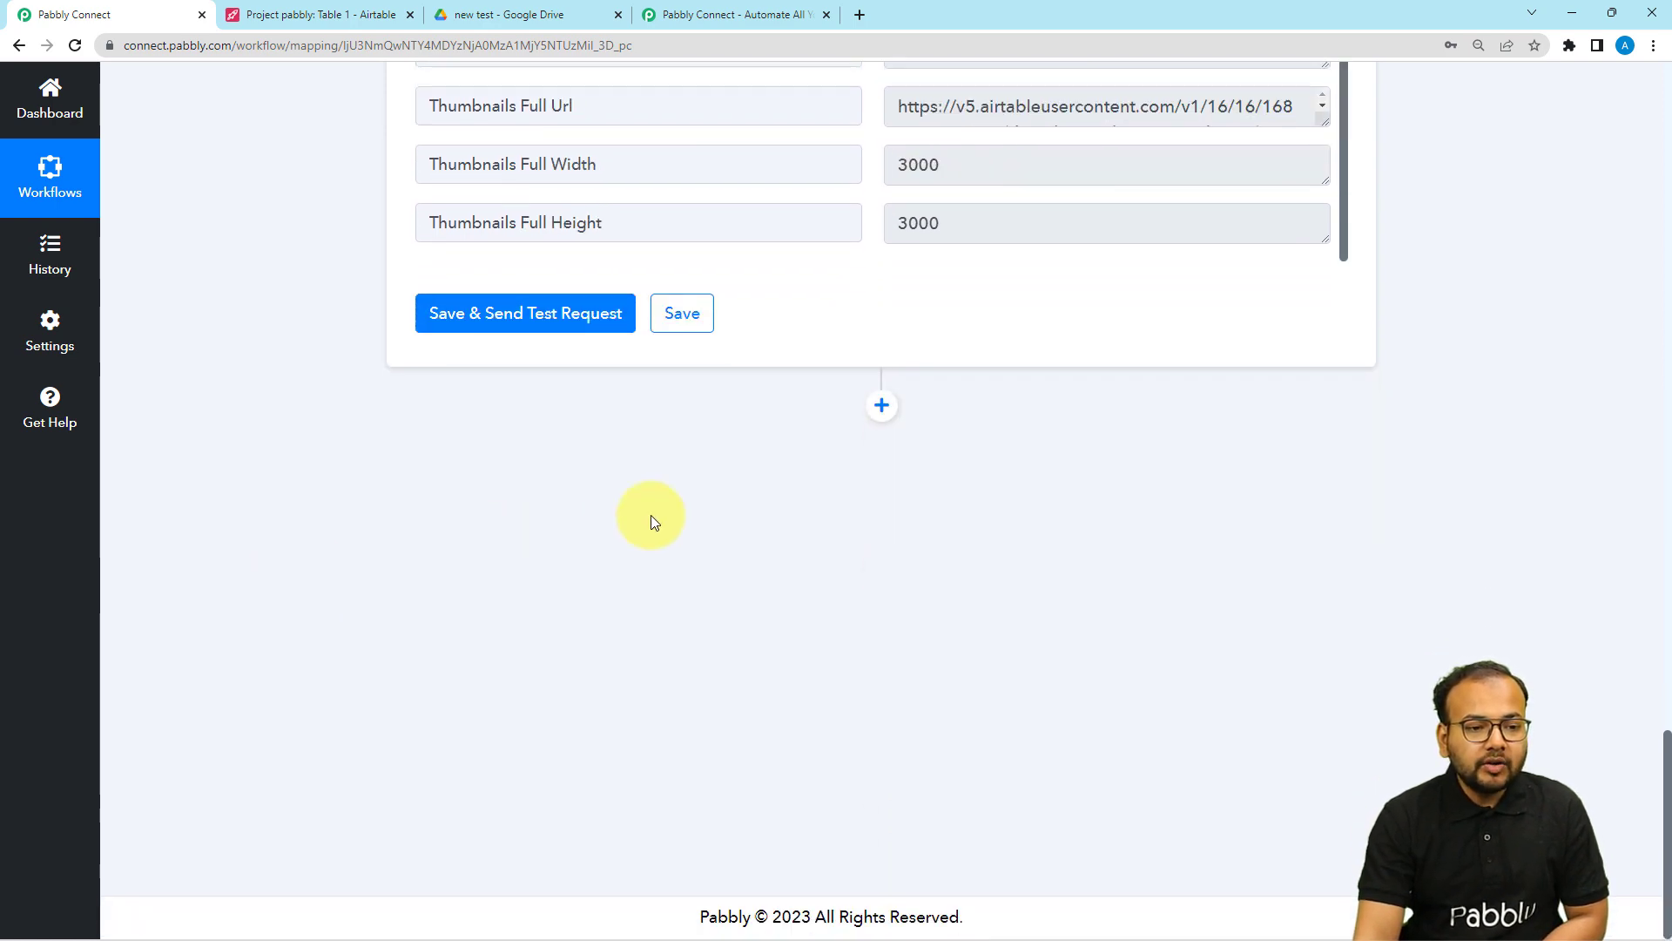
{"action": "left_click", "coordinate": [878, 408]}
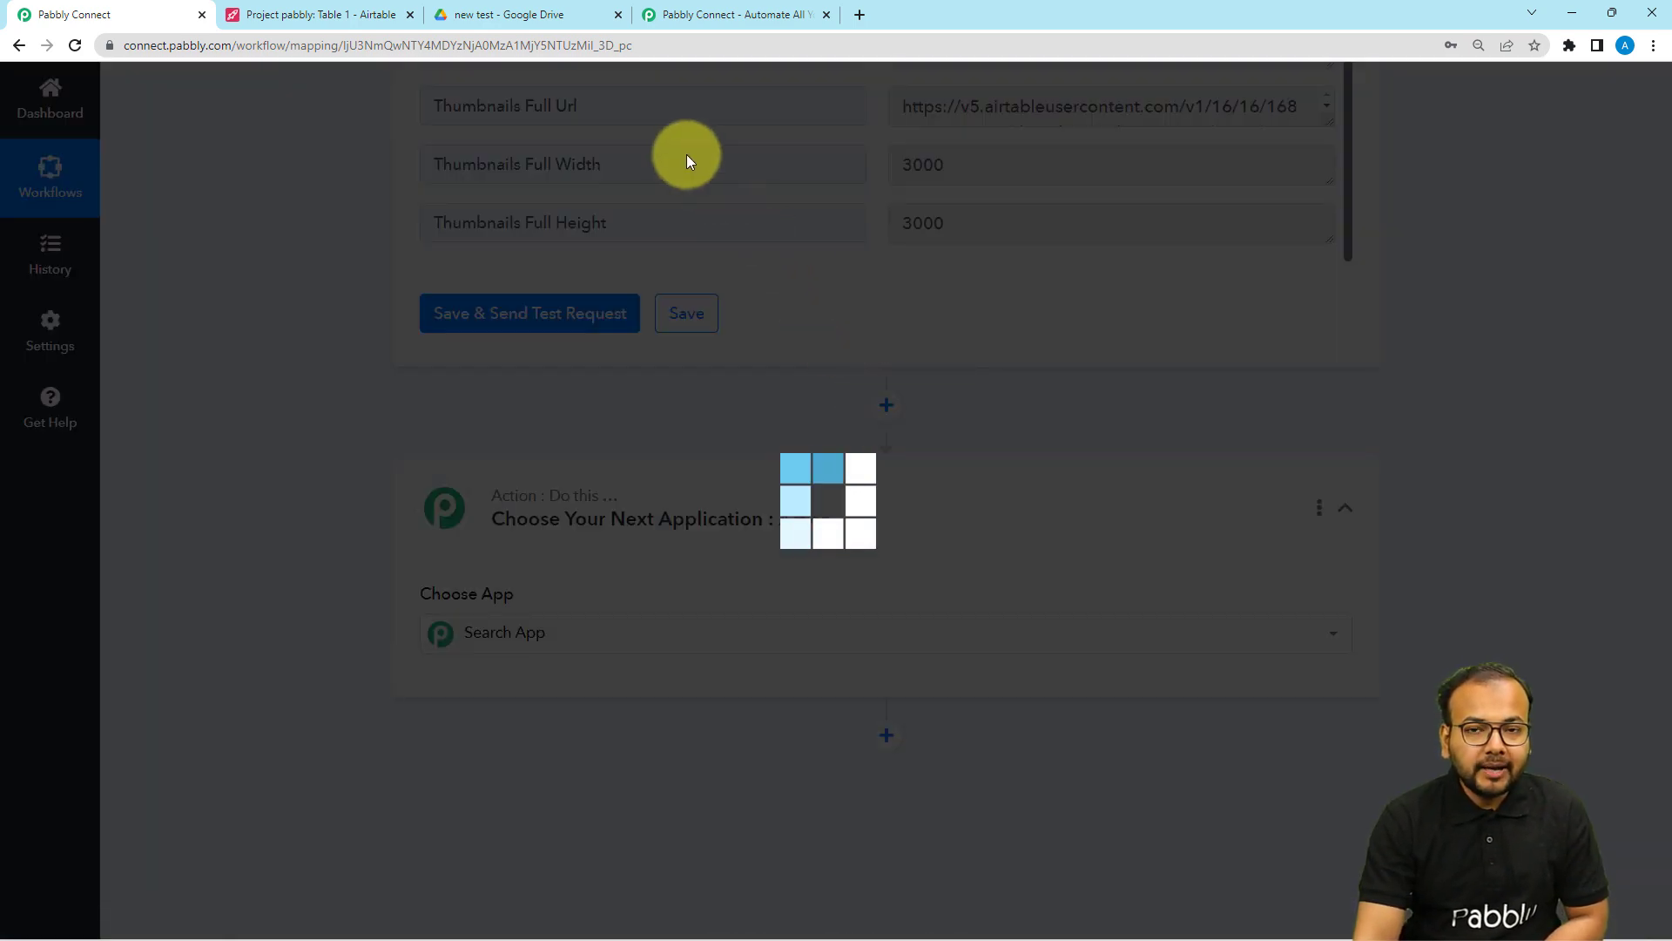
Step: Switch to Google Drive and remove the GitHub logo image from the new test folder
{"action": "left_click", "coordinate": [533, 14]}
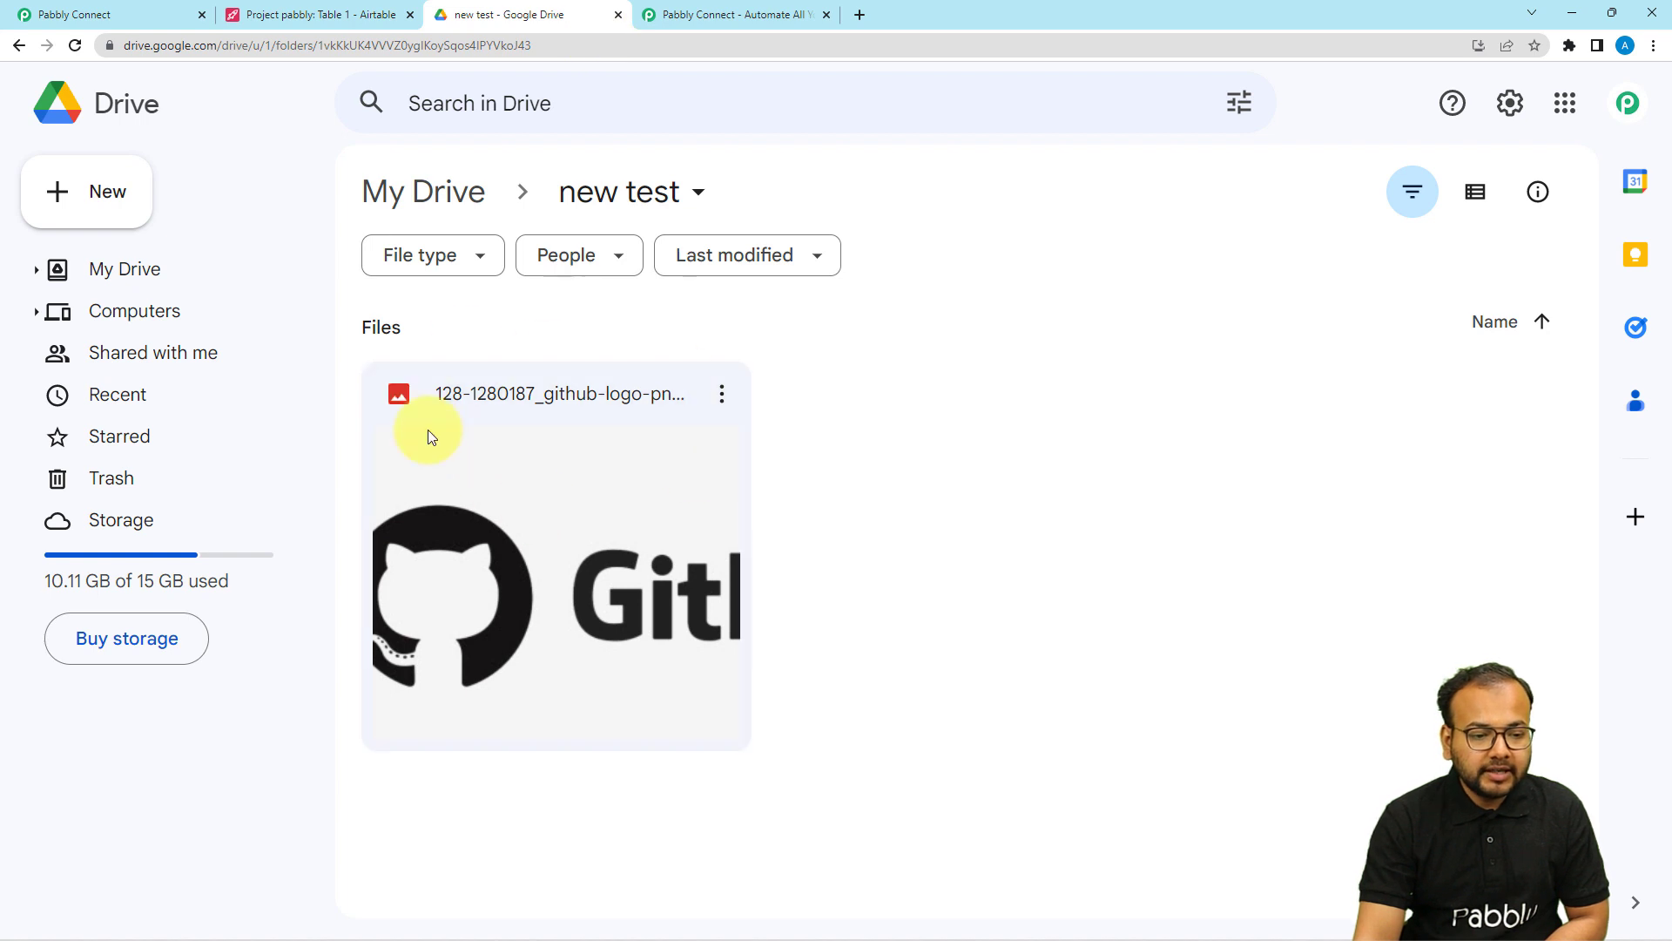
{"action": "left_click", "coordinate": [723, 396]}
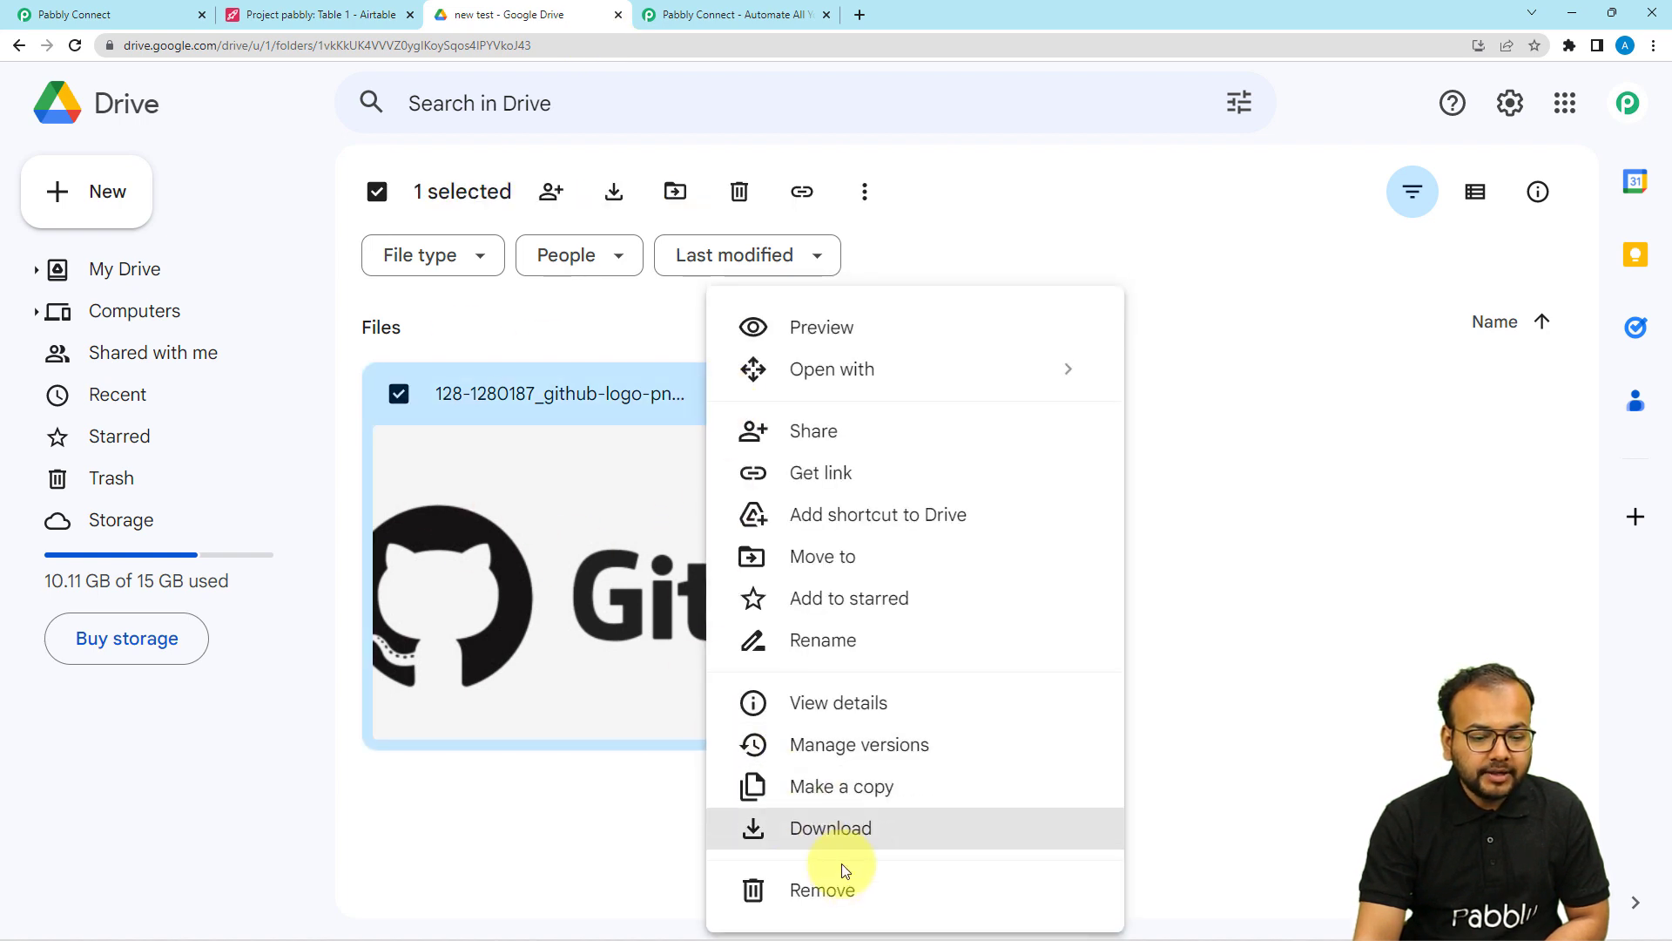
{"action": "left_click", "coordinate": [845, 892]}
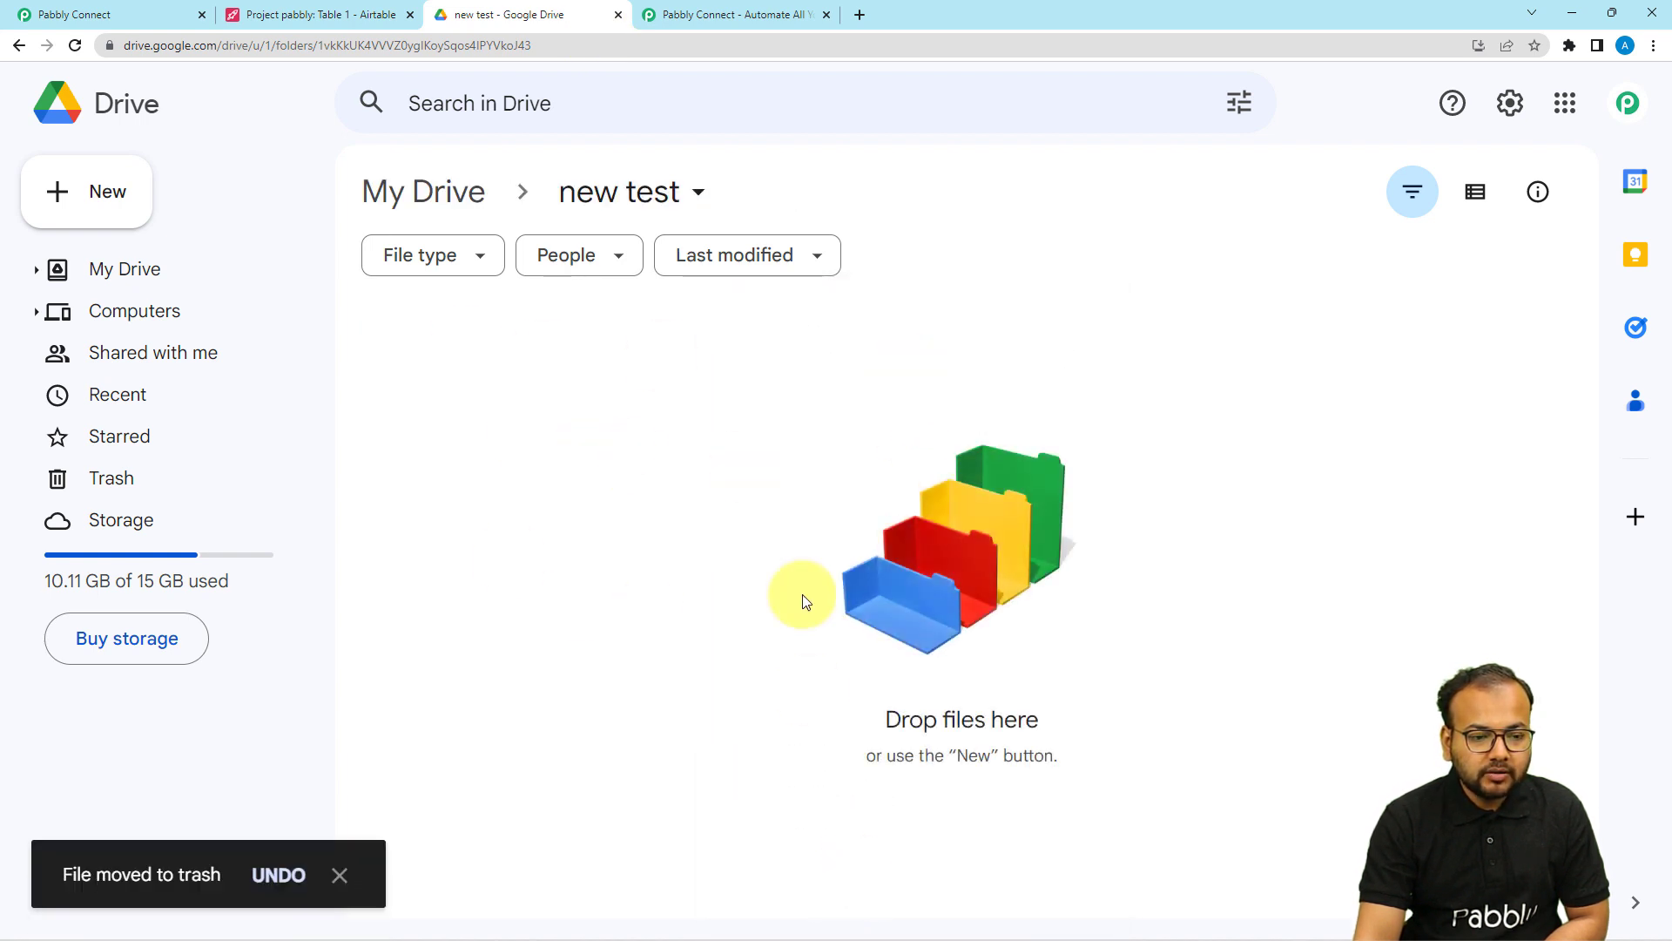
Step: Switch back to Pabbly Connect and set the new action's application to Google Drive with the Upload a File event
{"action": "left_click", "coordinate": [156, 17]}
{"action": "scroll", "coordinate": [192, 203], "scroll_direction": "down", "scroll_amount": 2}
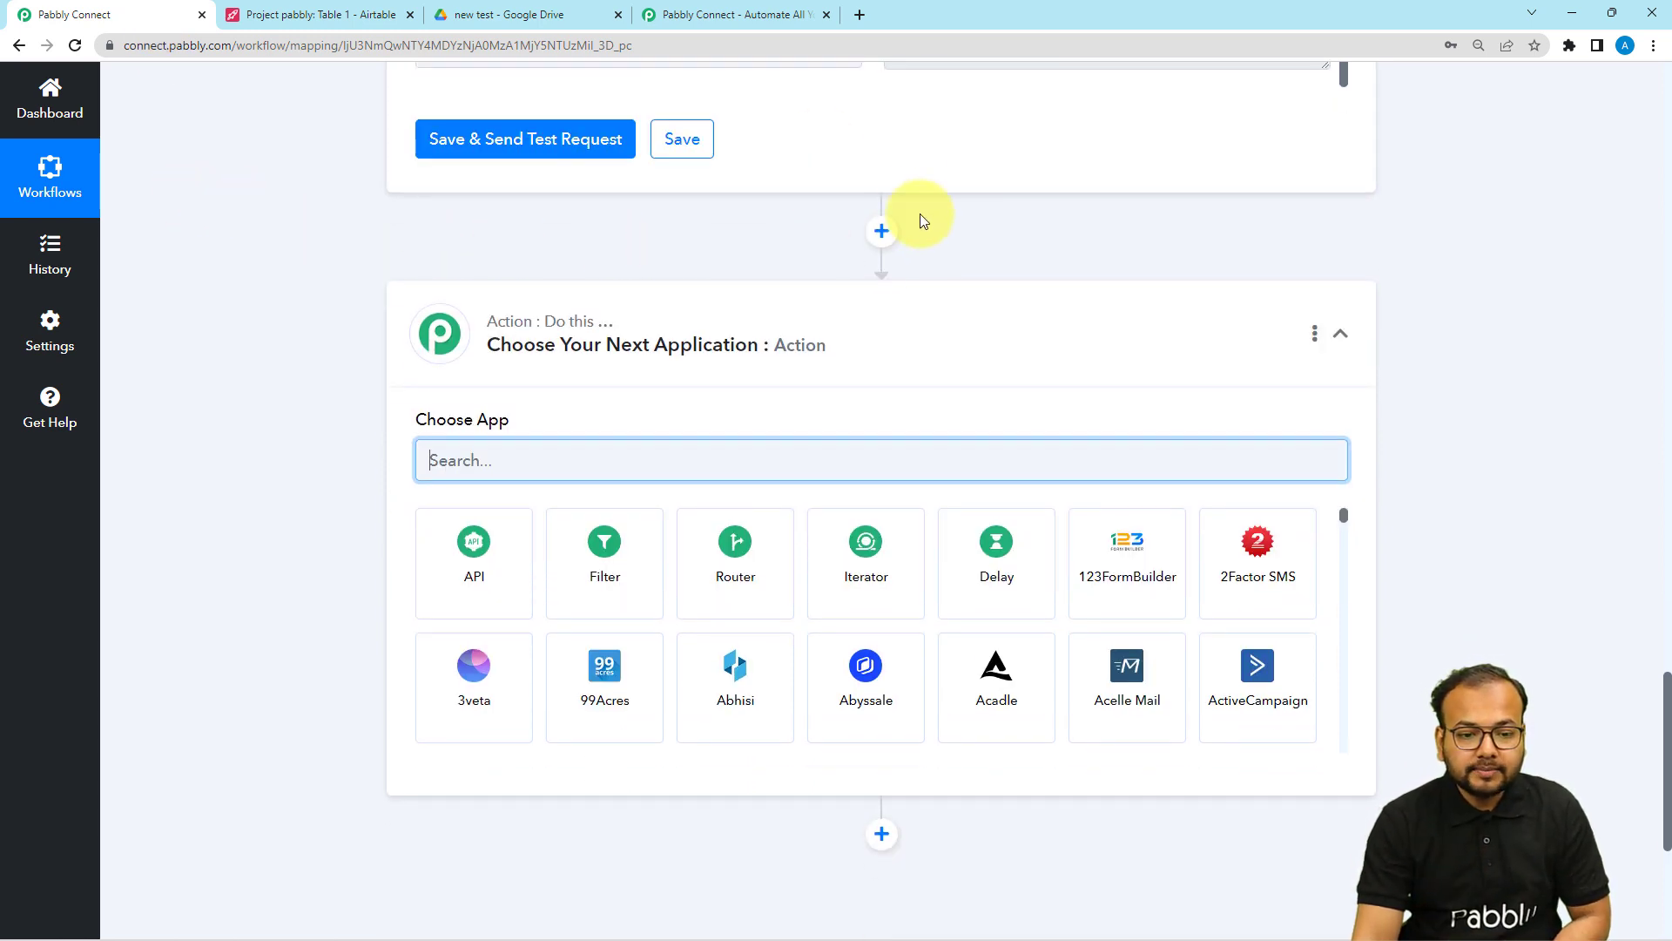
{"action": "type", "text": "go"}
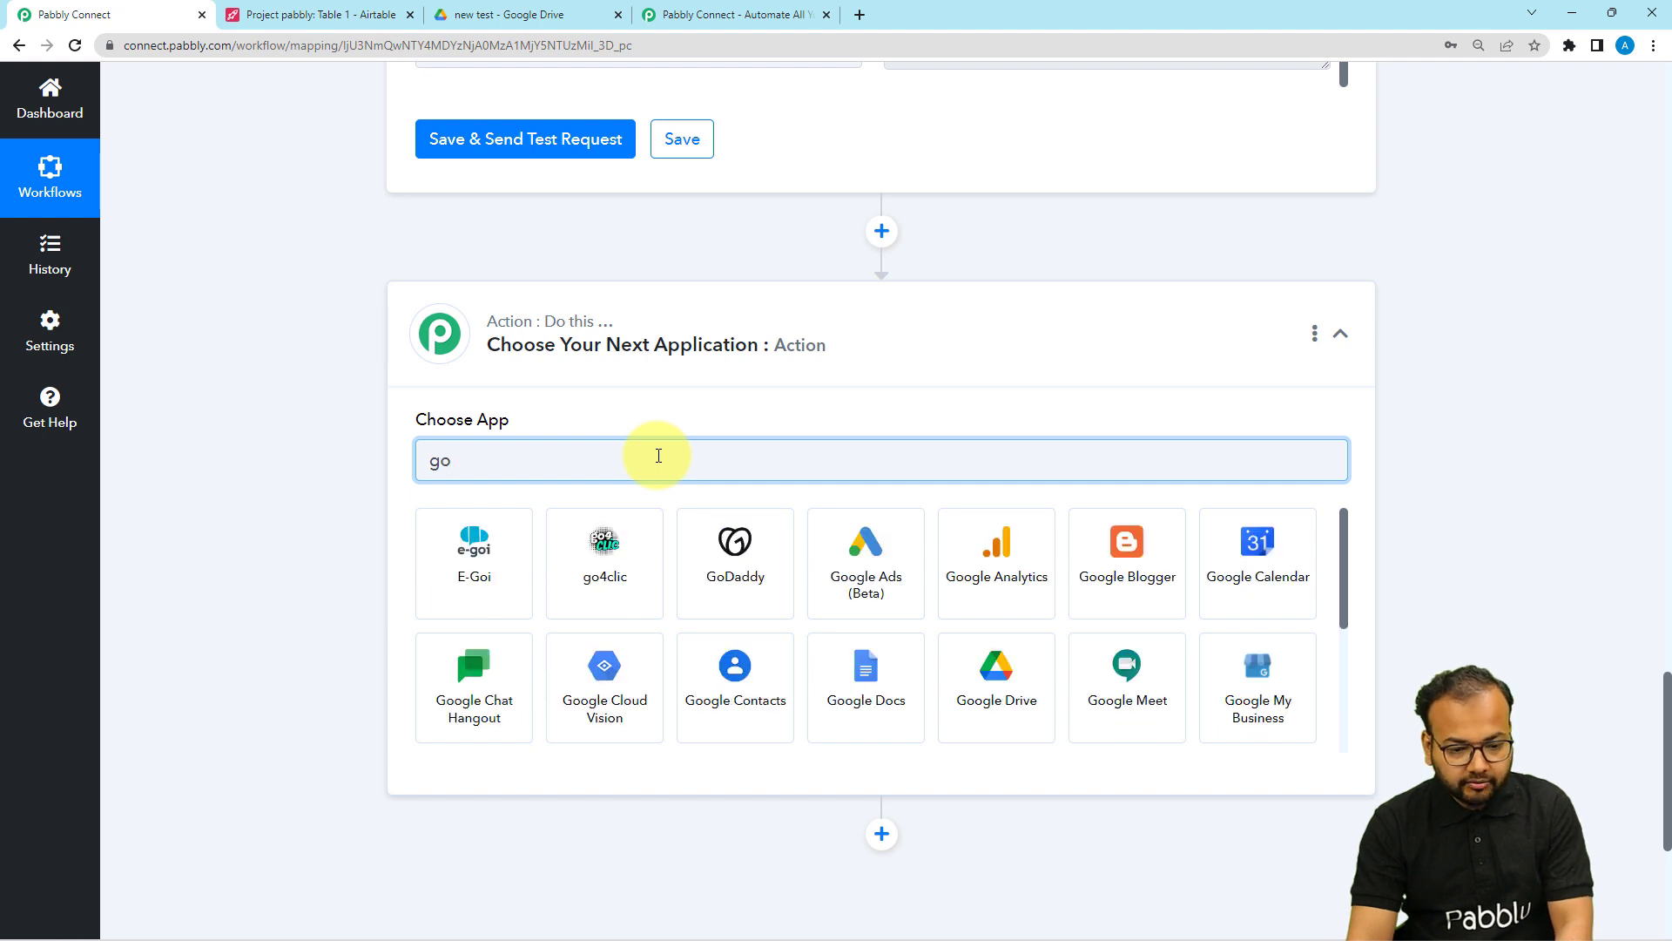
{"action": "left_click", "coordinate": [993, 684]}
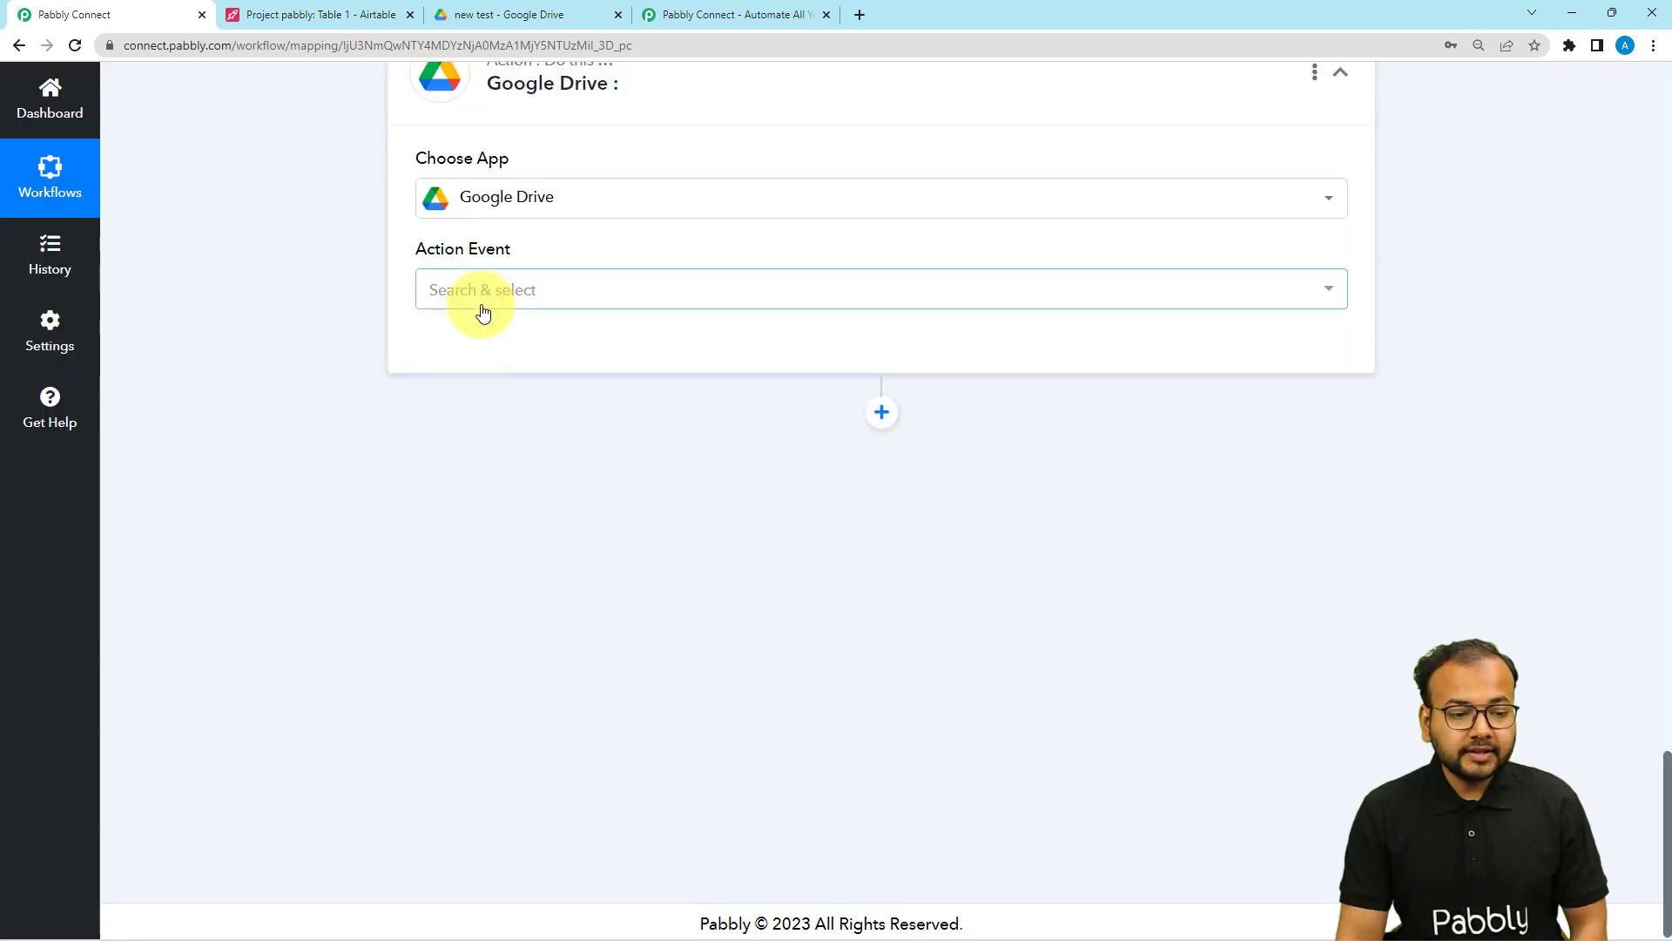
{"action": "left_click", "coordinate": [478, 307]}
{"action": "scroll", "coordinate": [550, 559], "scroll_direction": "down", "scroll_amount": 5}
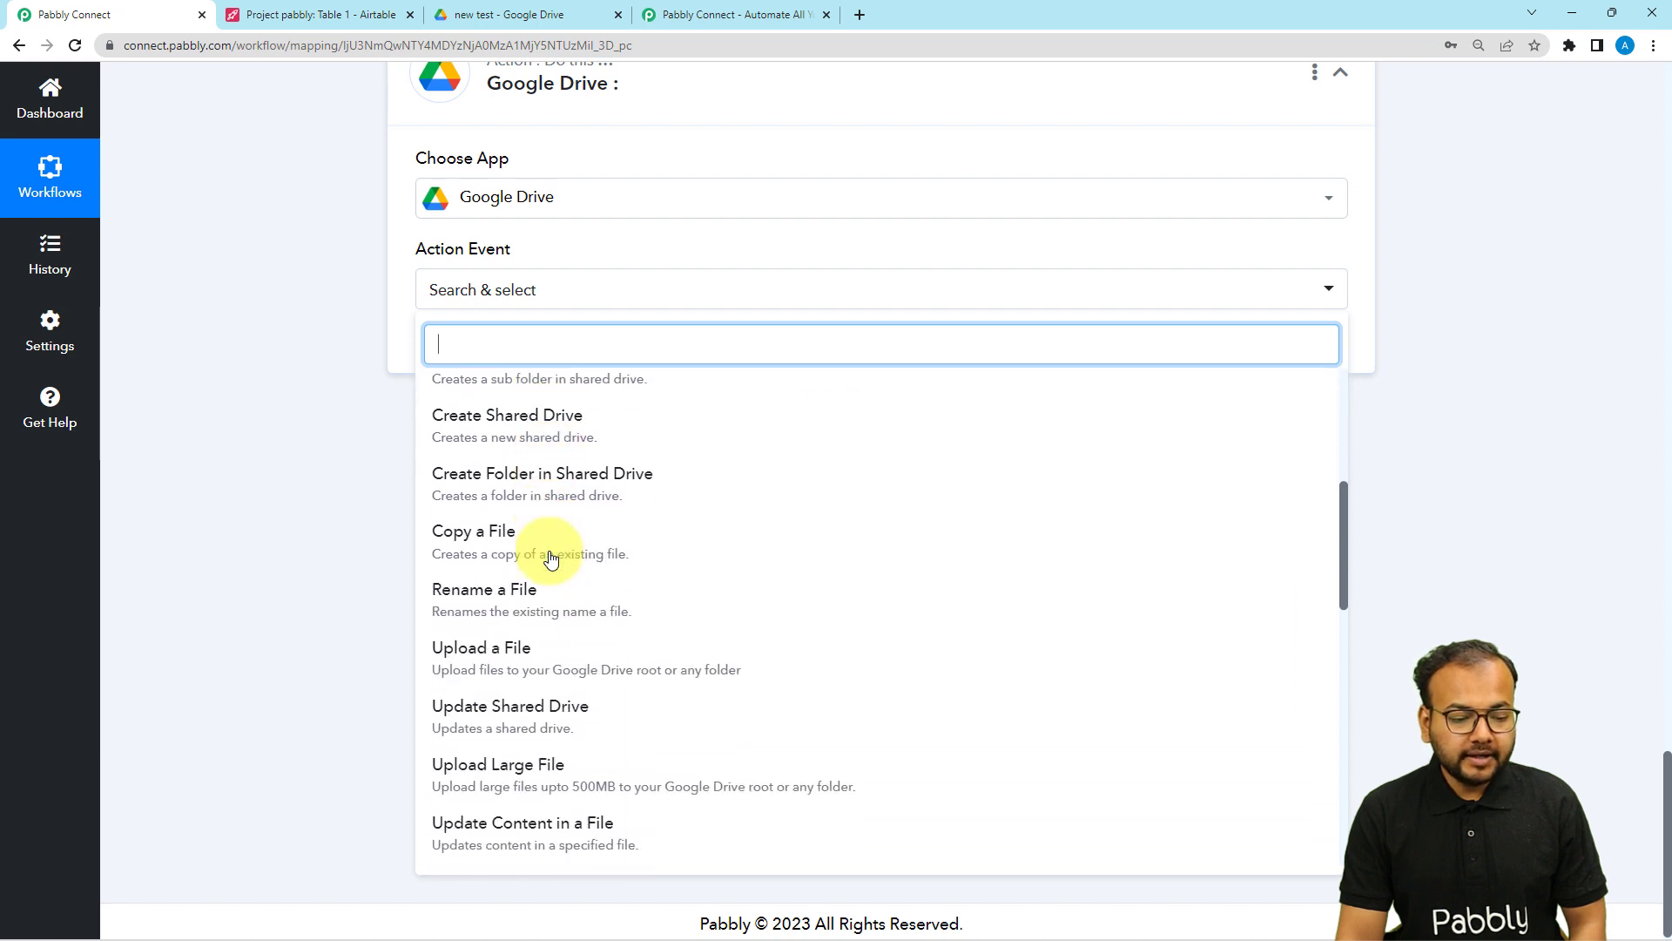
{"action": "left_click", "coordinate": [488, 662]}
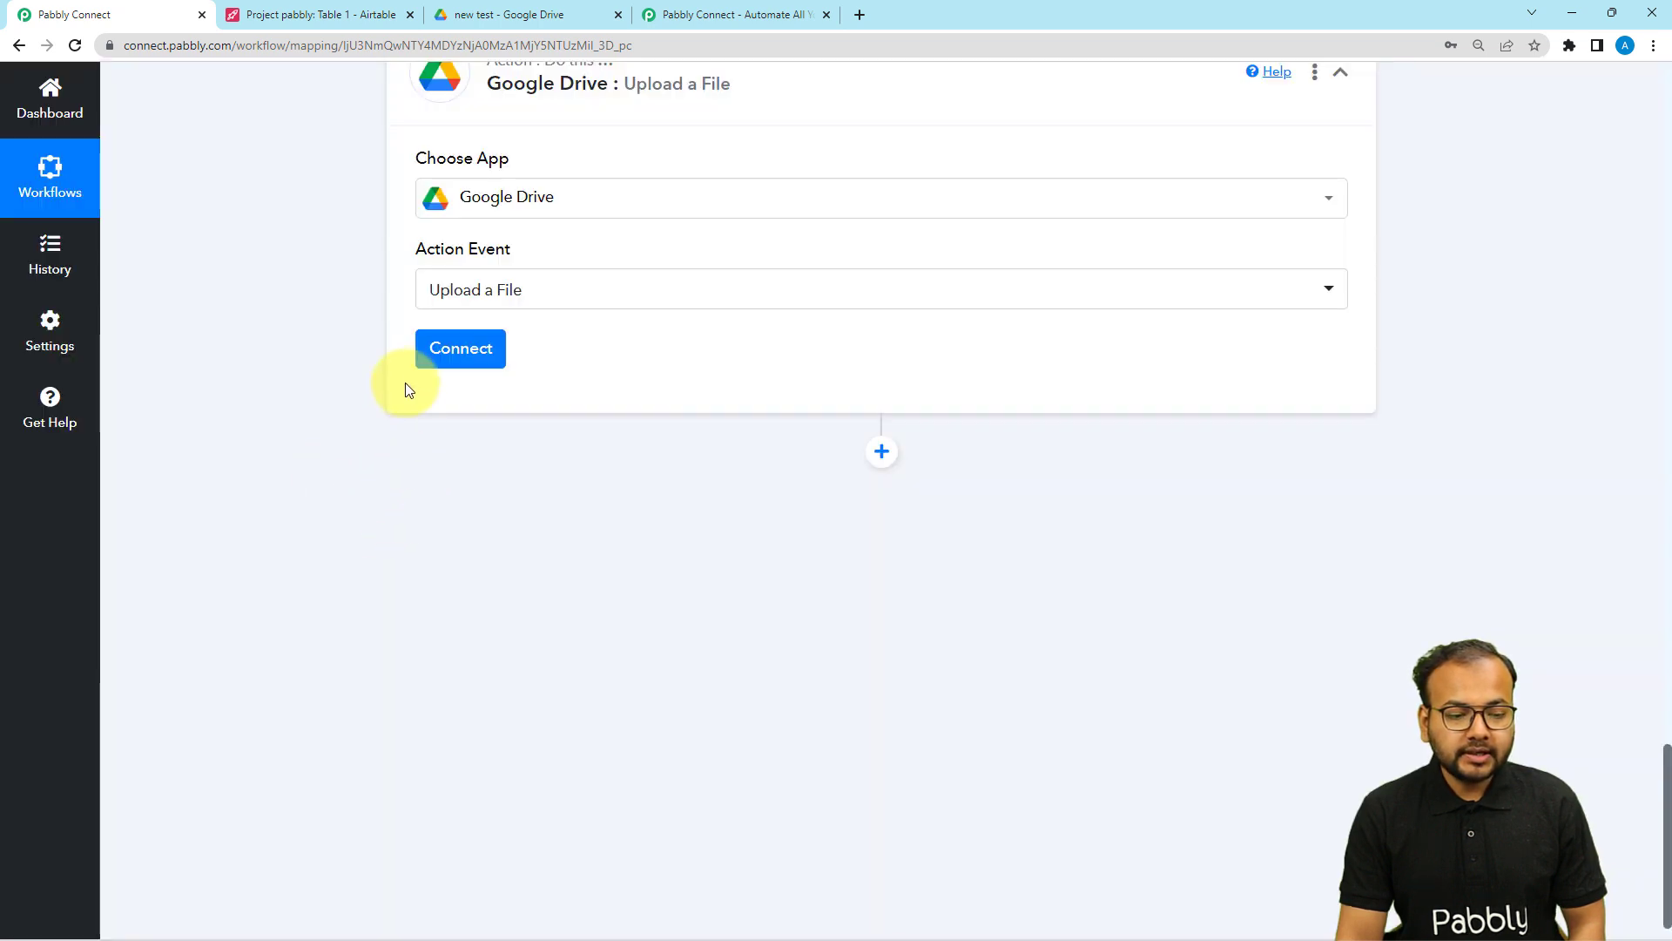
Step: Add a new Google Drive connection by signing in with a Google account and granting Pabbly Connect access
{"action": "left_click", "coordinate": [461, 356]}
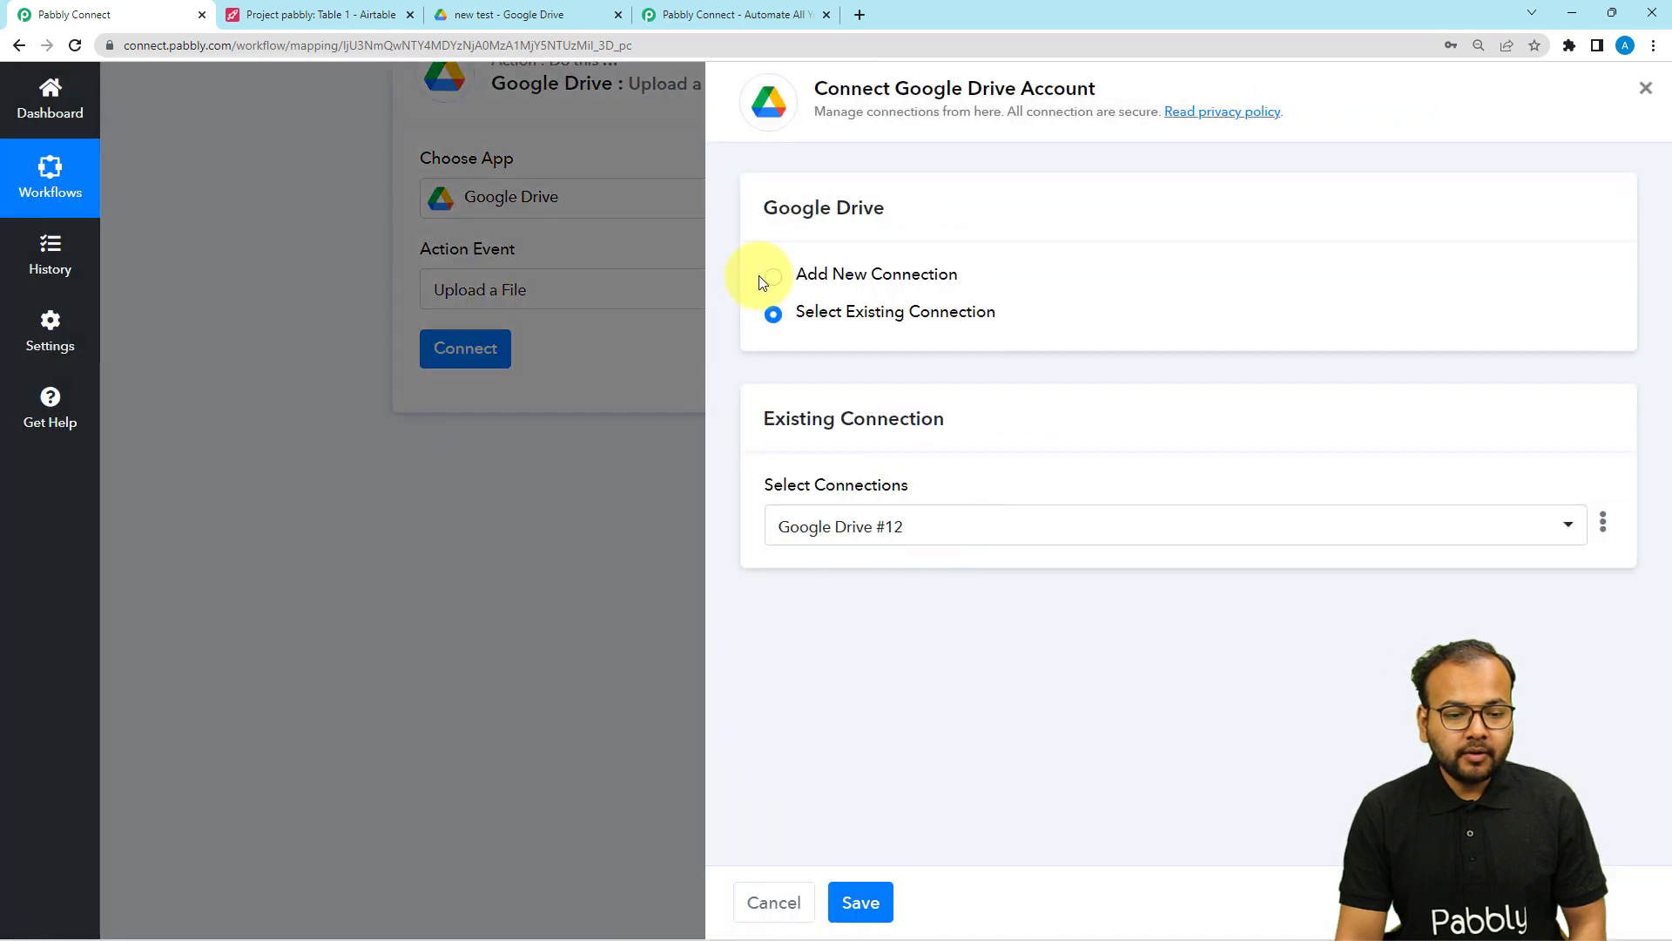
{"action": "left_click", "coordinate": [772, 280]}
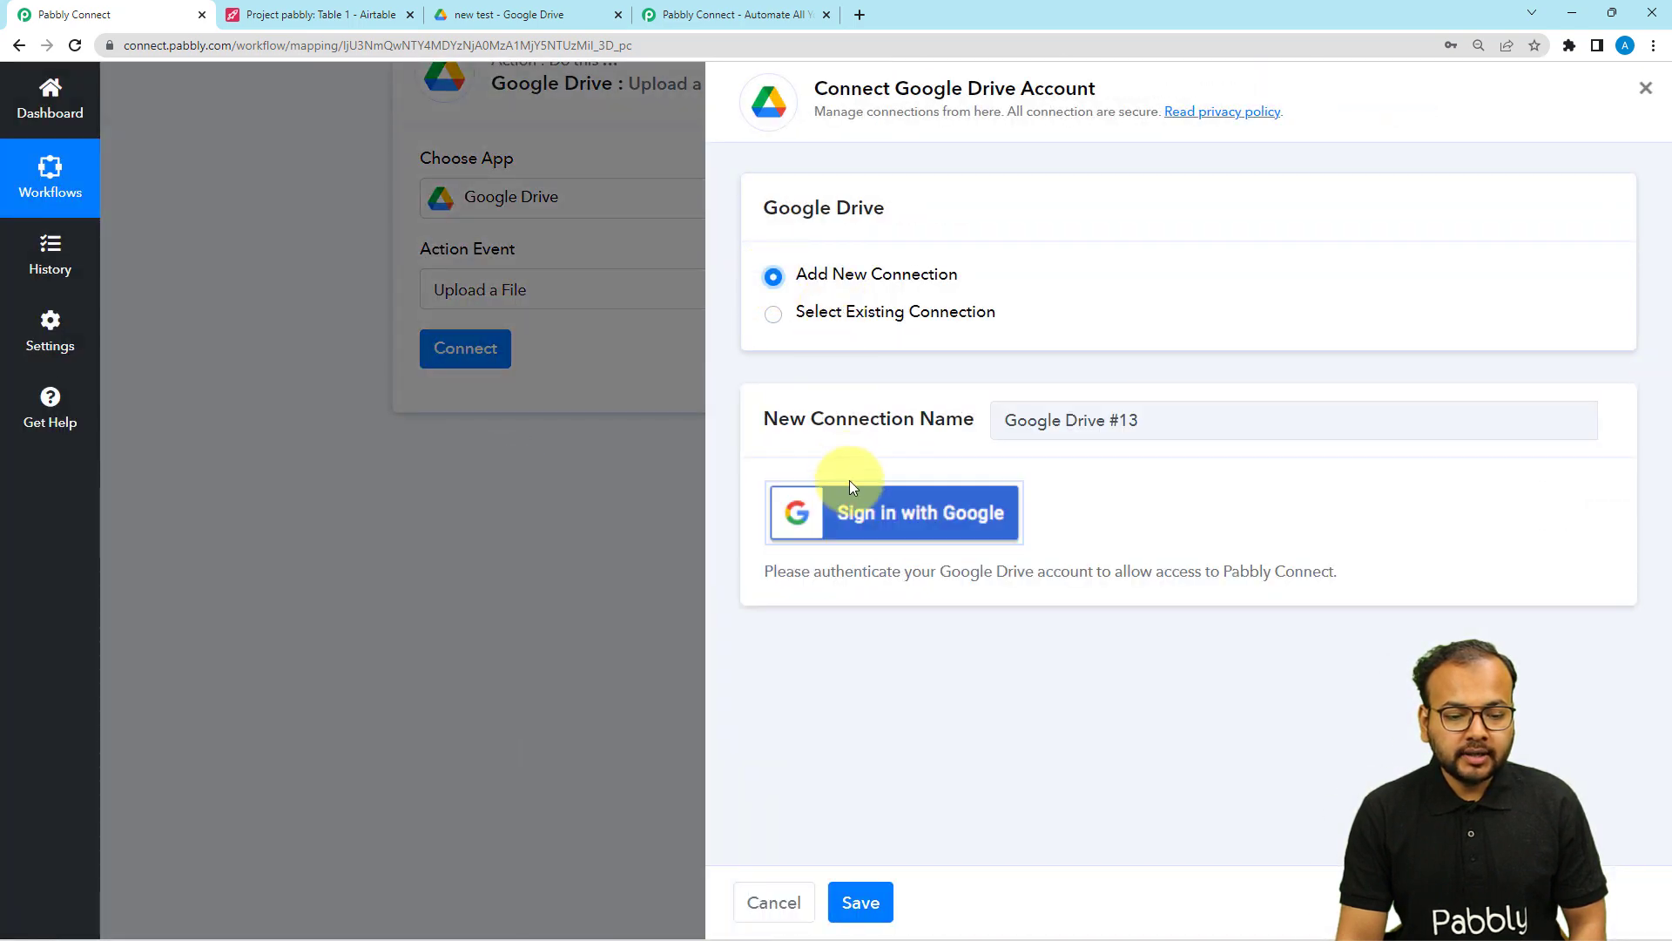
{"action": "left_click", "coordinate": [852, 525]}
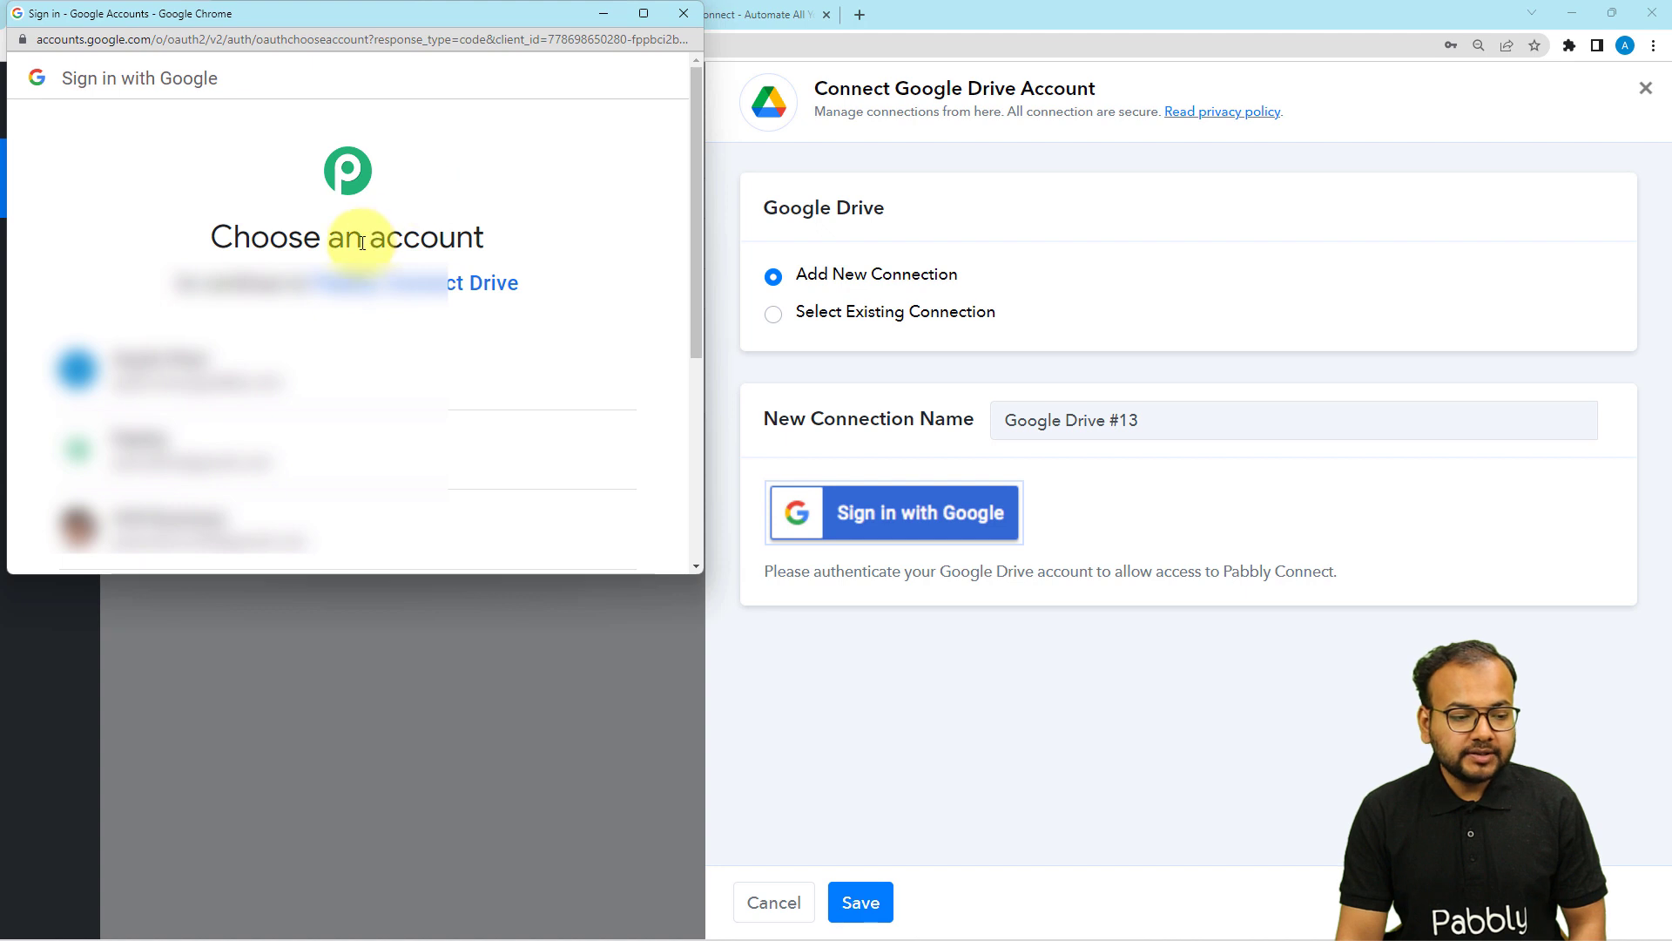
{"action": "scroll", "coordinate": [355, 237], "scroll_direction": "down", "scroll_amount": 3}
{"action": "left_click", "coordinate": [292, 197]}
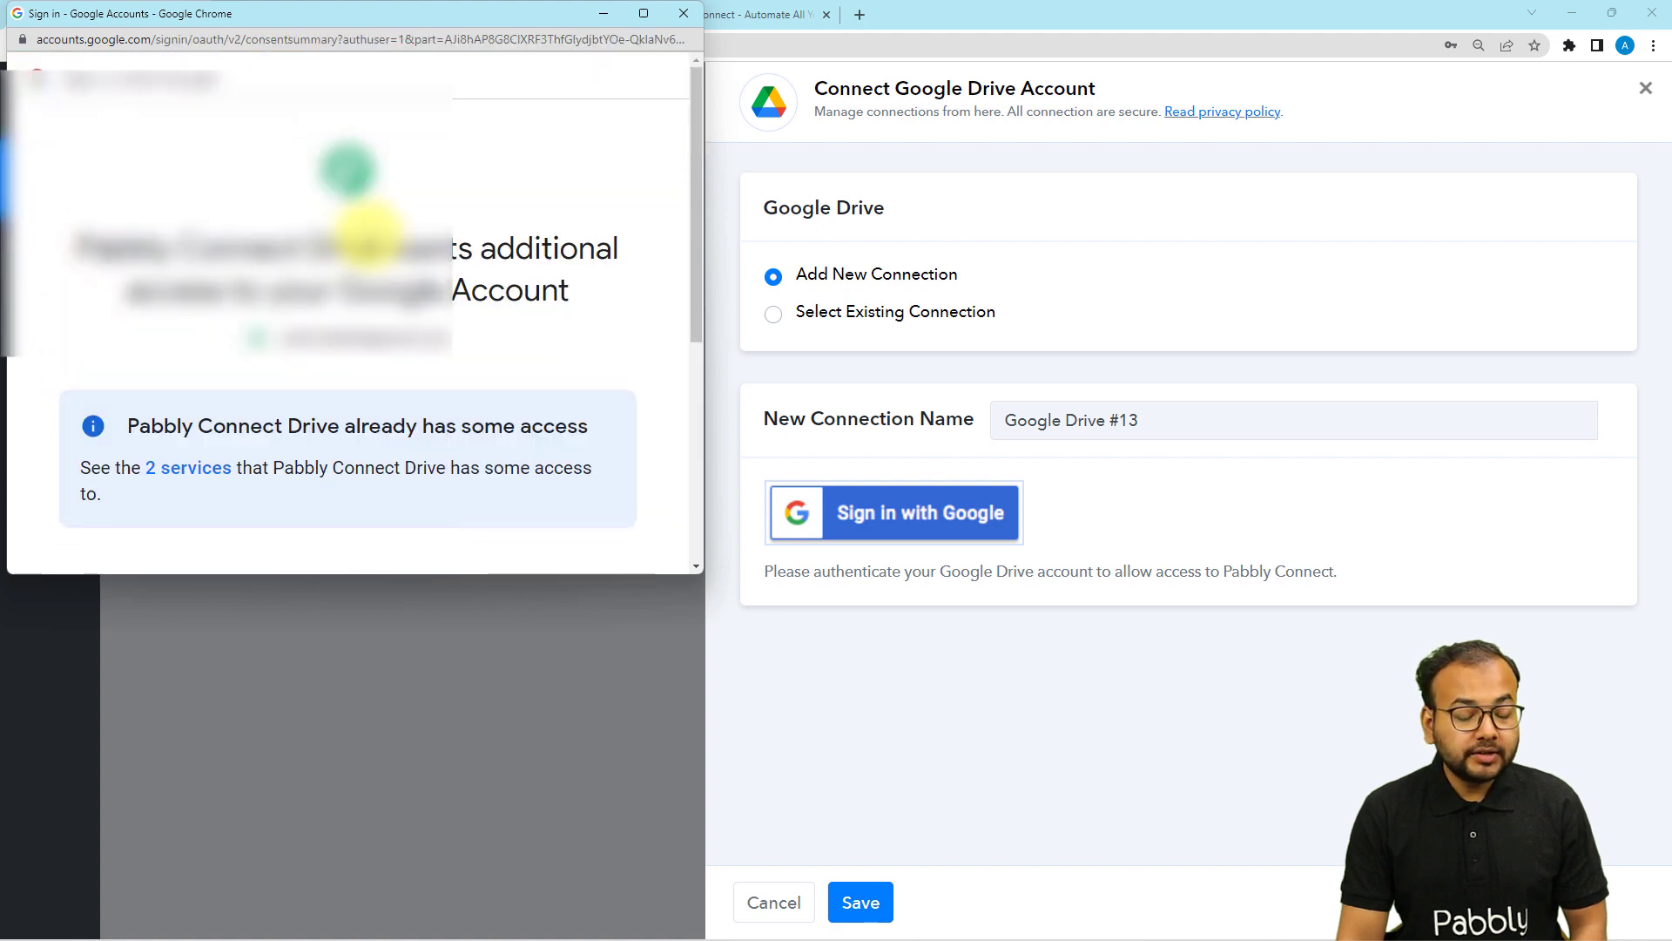
{"action": "scroll", "coordinate": [369, 233], "scroll_direction": "down", "scroll_amount": 5}
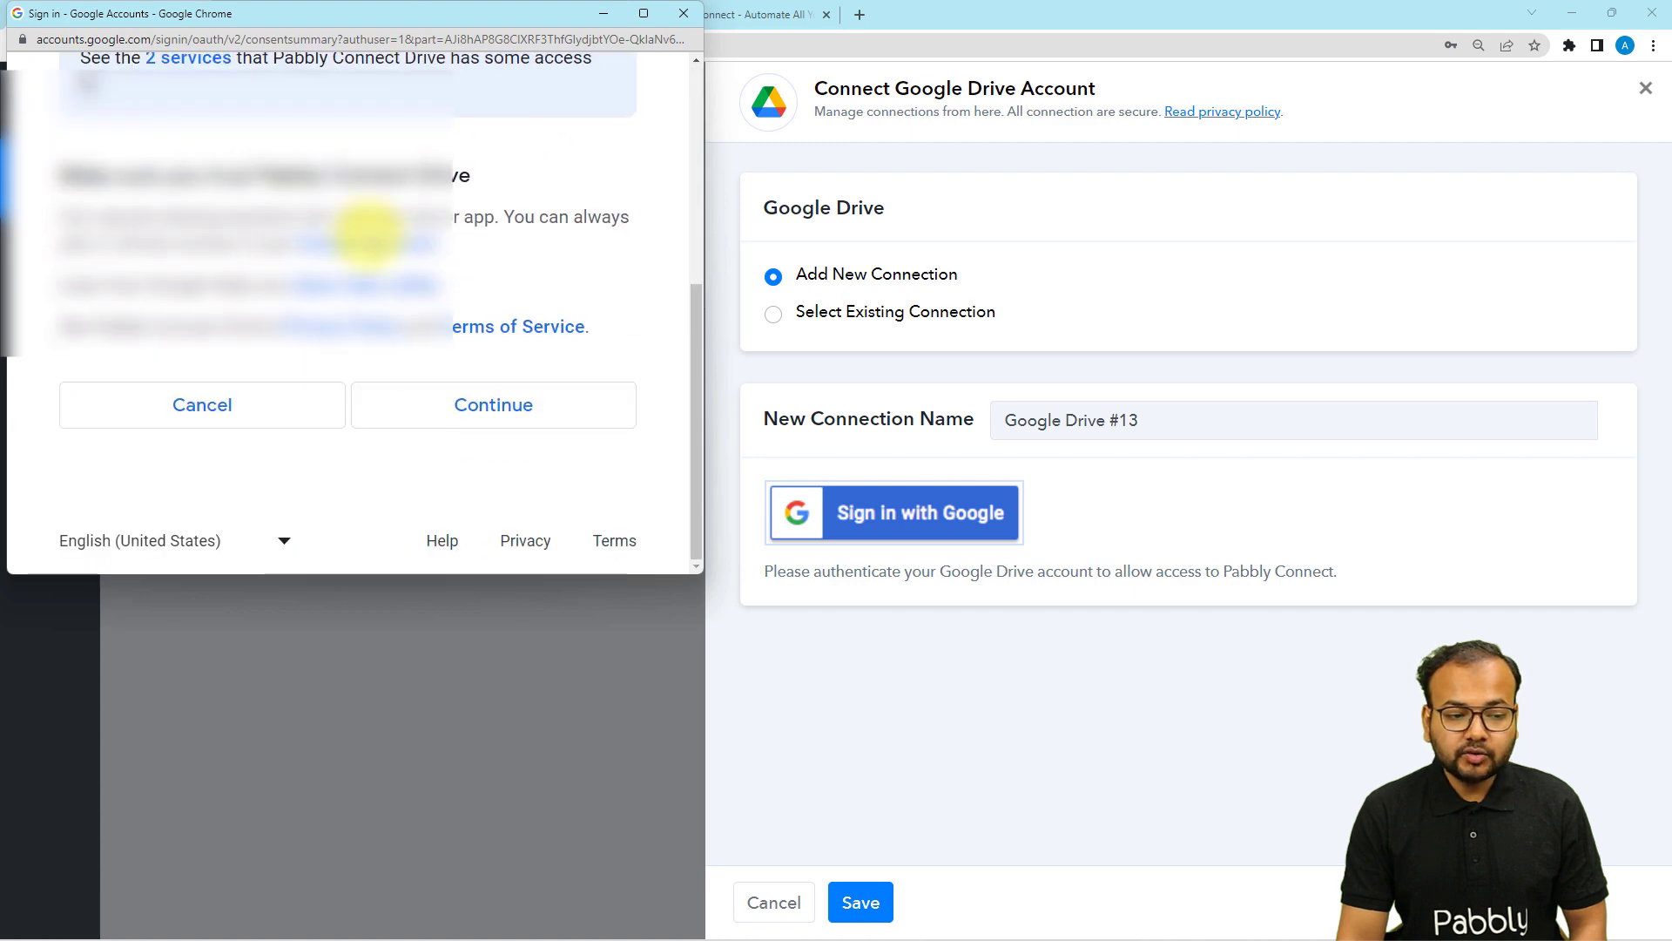
{"action": "left_click", "coordinate": [487, 409]}
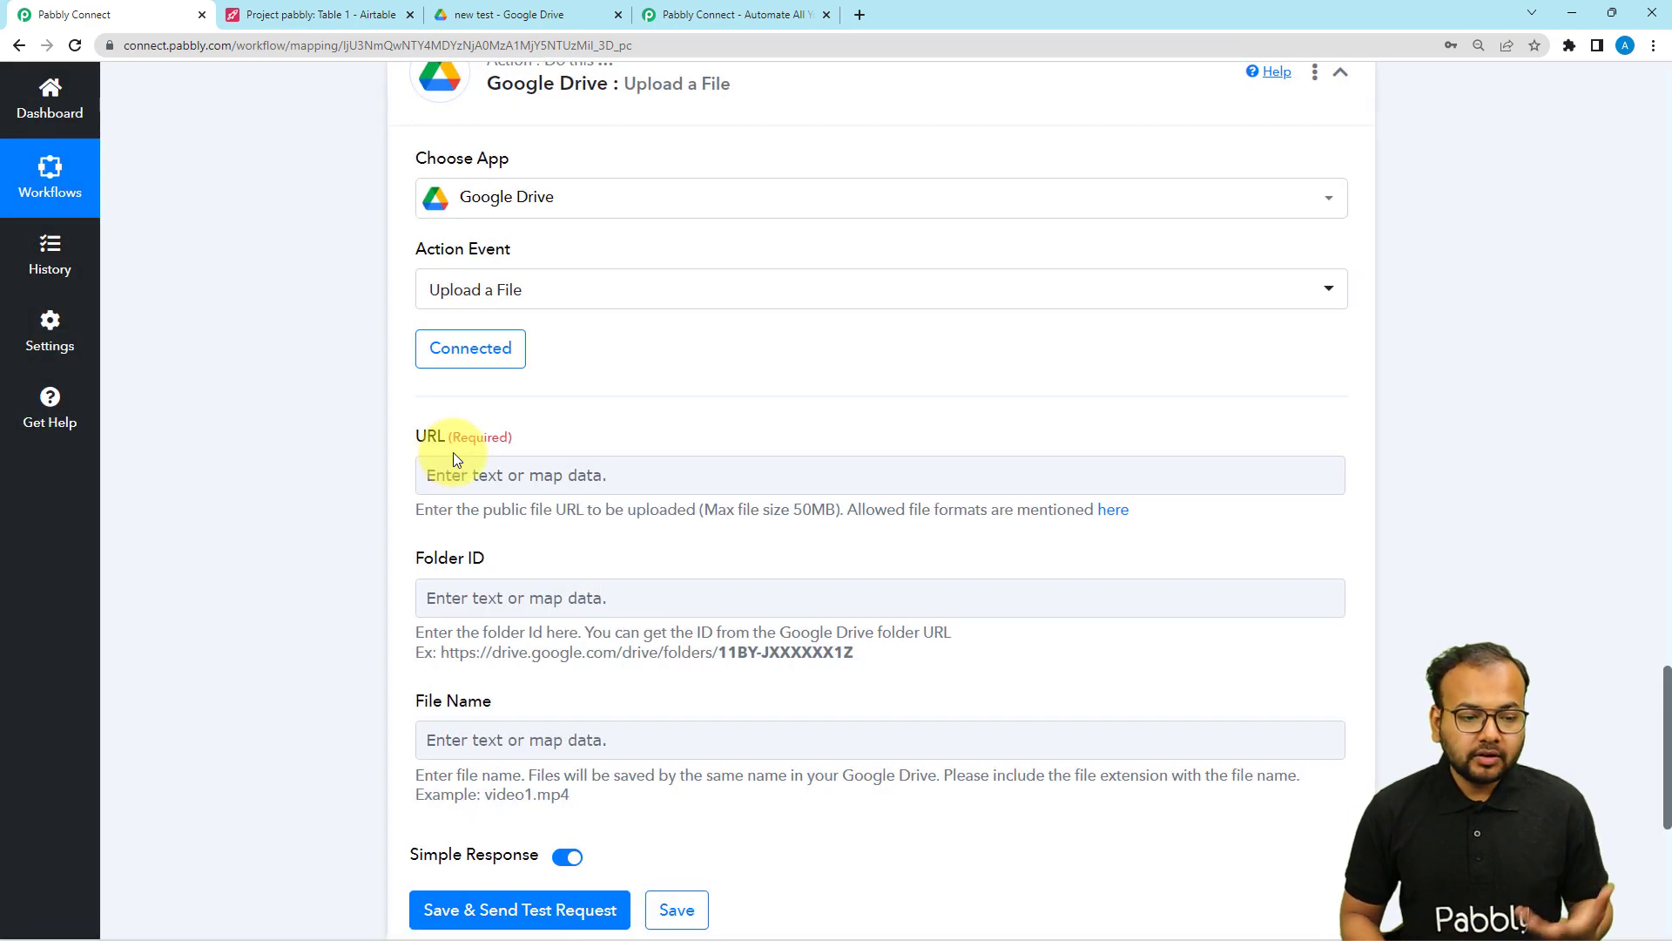
Step: Review the URL, Folder ID and File Name fields of the Upload a File action
{"action": "scroll", "coordinate": [509, 331], "scroll_direction": "down", "scroll_amount": 2}
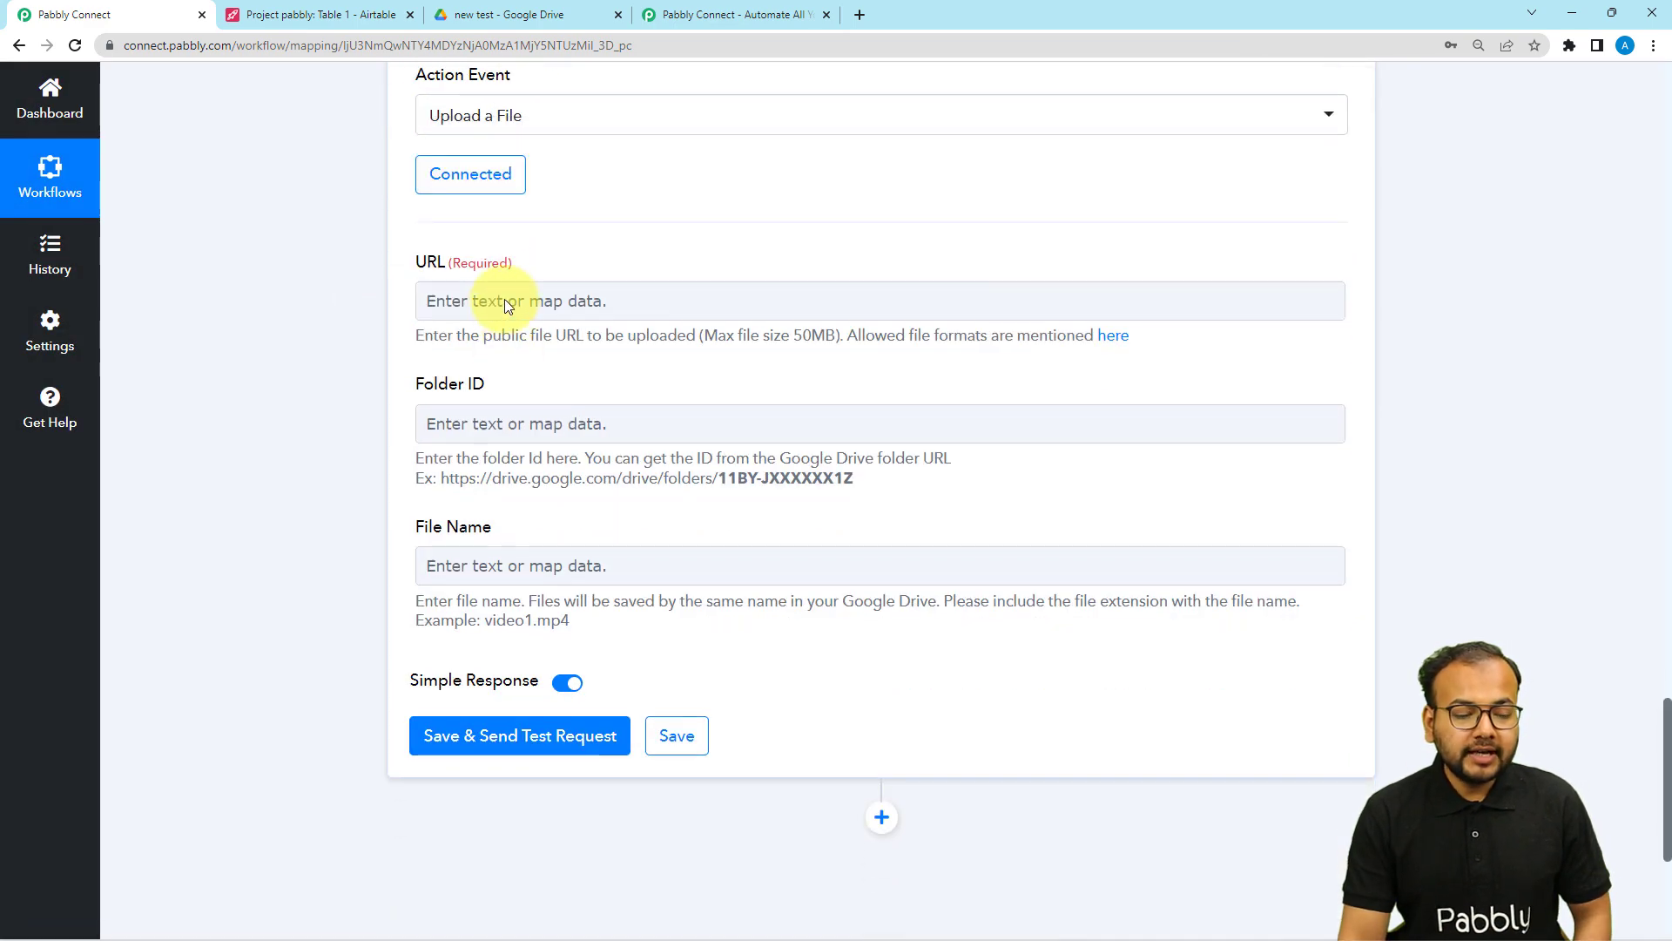
{"action": "scroll", "coordinate": [488, 340], "scroll_direction": "up", "scroll_amount": 1}
{"action": "scroll", "coordinate": [418, 296], "scroll_direction": "down", "scroll_amount": 1}
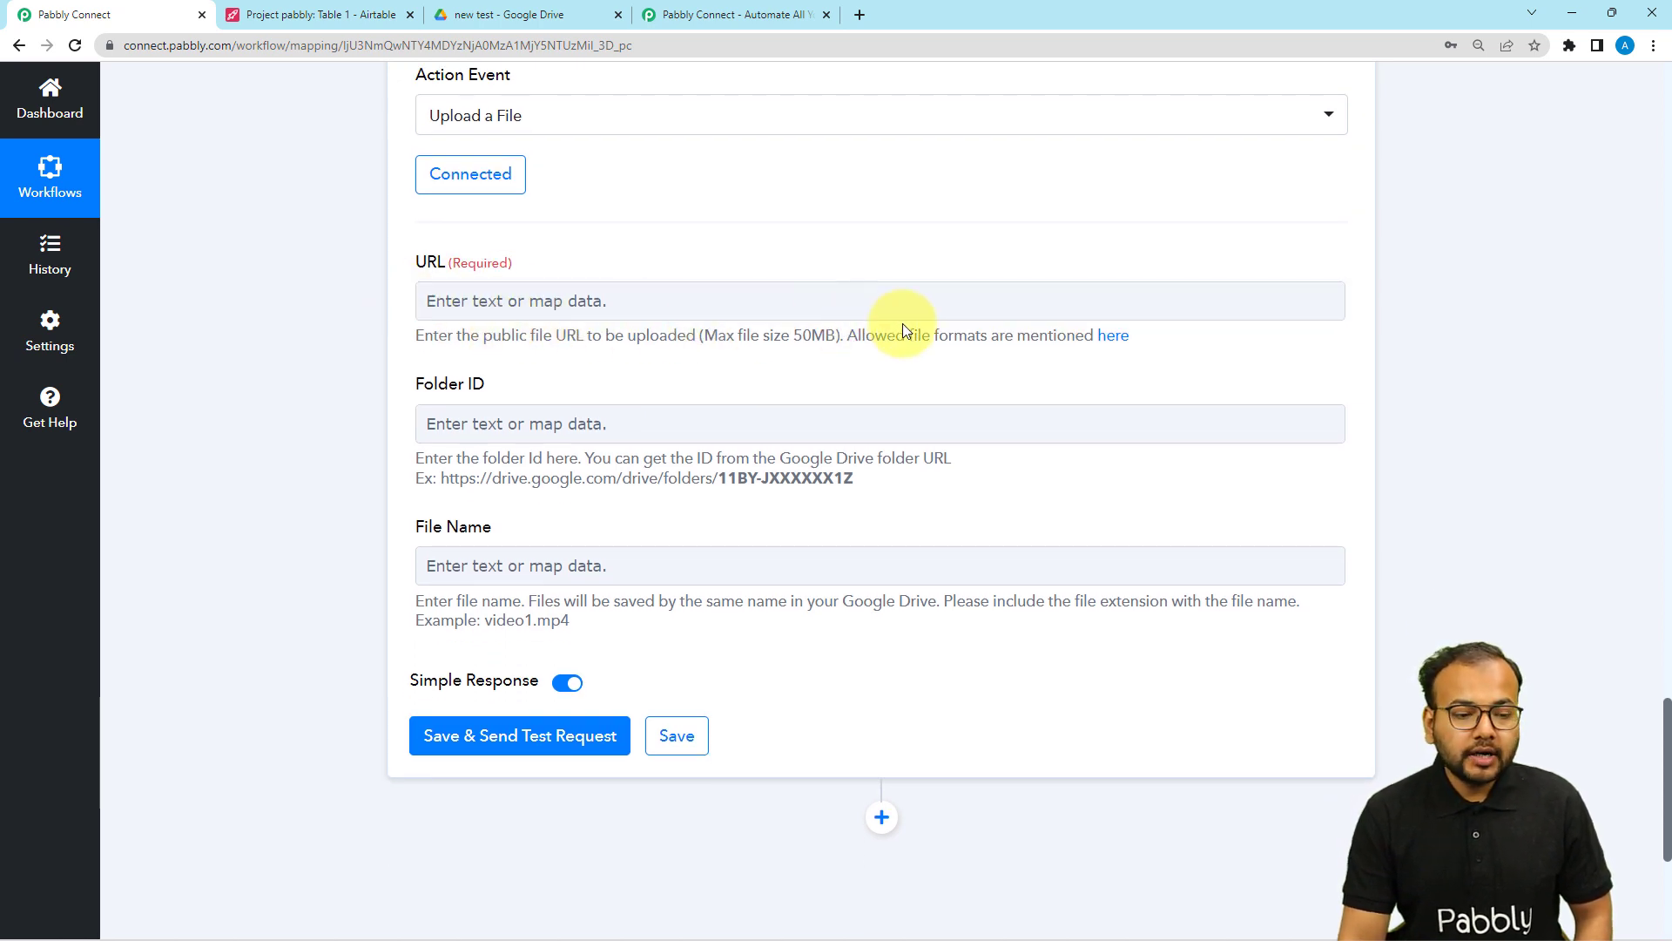
{"action": "left_click", "coordinate": [474, 427]}
{"action": "left_click", "coordinate": [461, 470]}
{"action": "scroll", "coordinate": [709, 580], "scroll_direction": "up", "scroll_amount": 1}
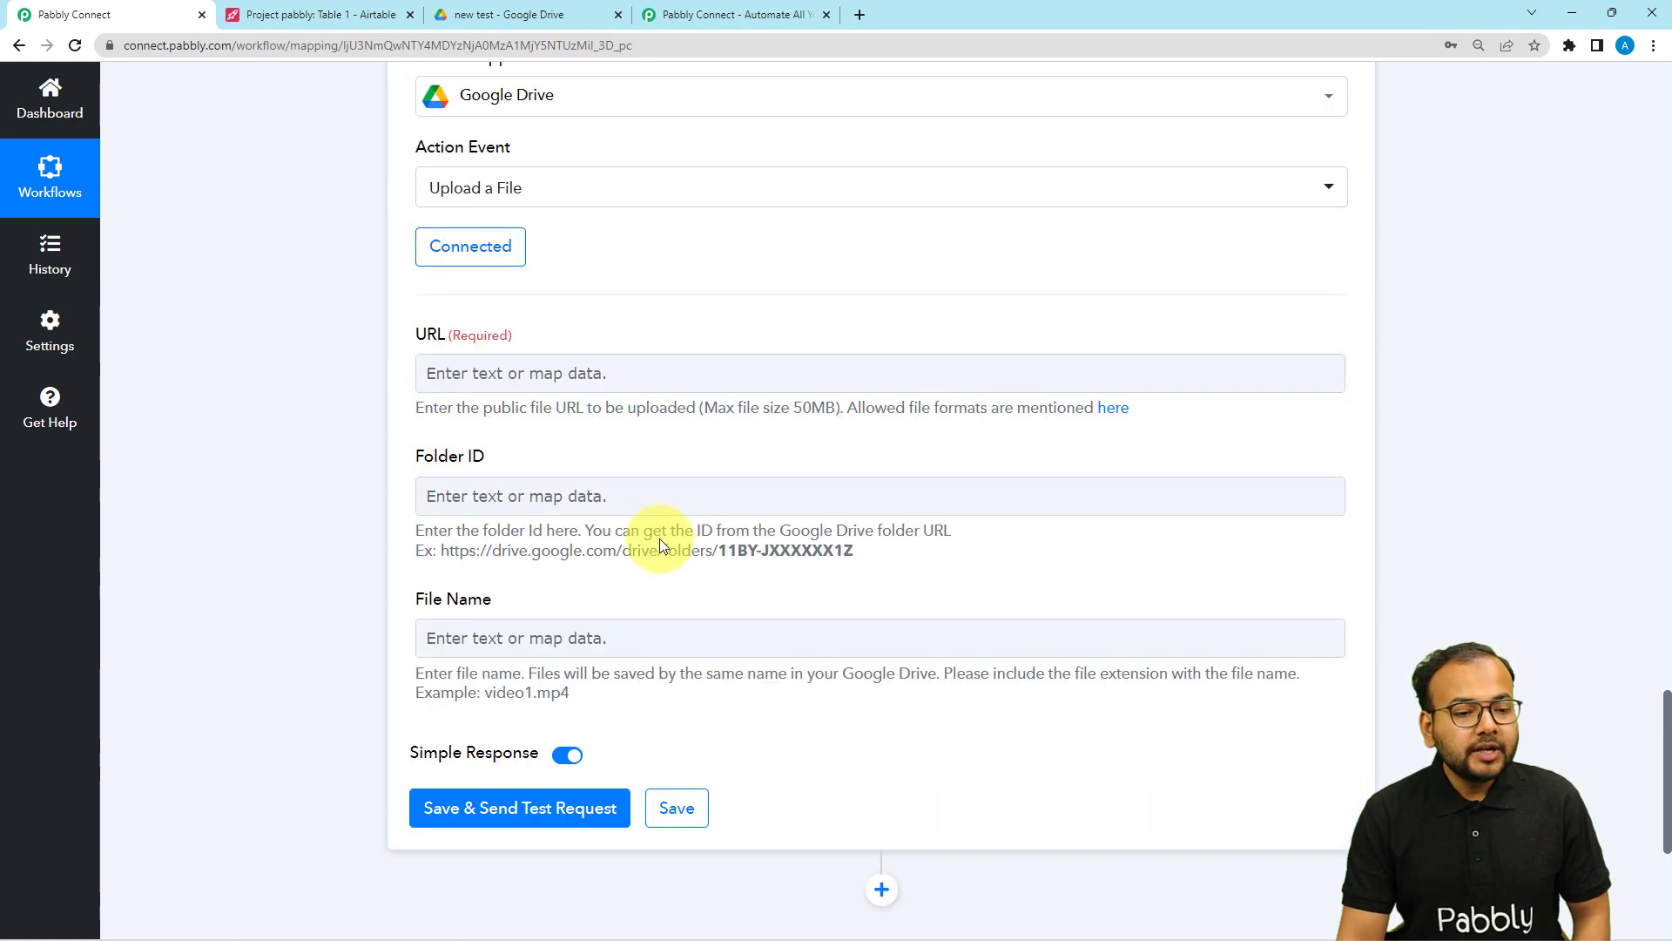
Step: Examine the Url and Filename entries in the Iterator's response as sources for the upload fields
{"action": "scroll", "coordinate": [660, 540], "scroll_direction": "up", "scroll_amount": 10}
{"action": "scroll", "coordinate": [310, 256], "scroll_direction": "up", "scroll_amount": 10}
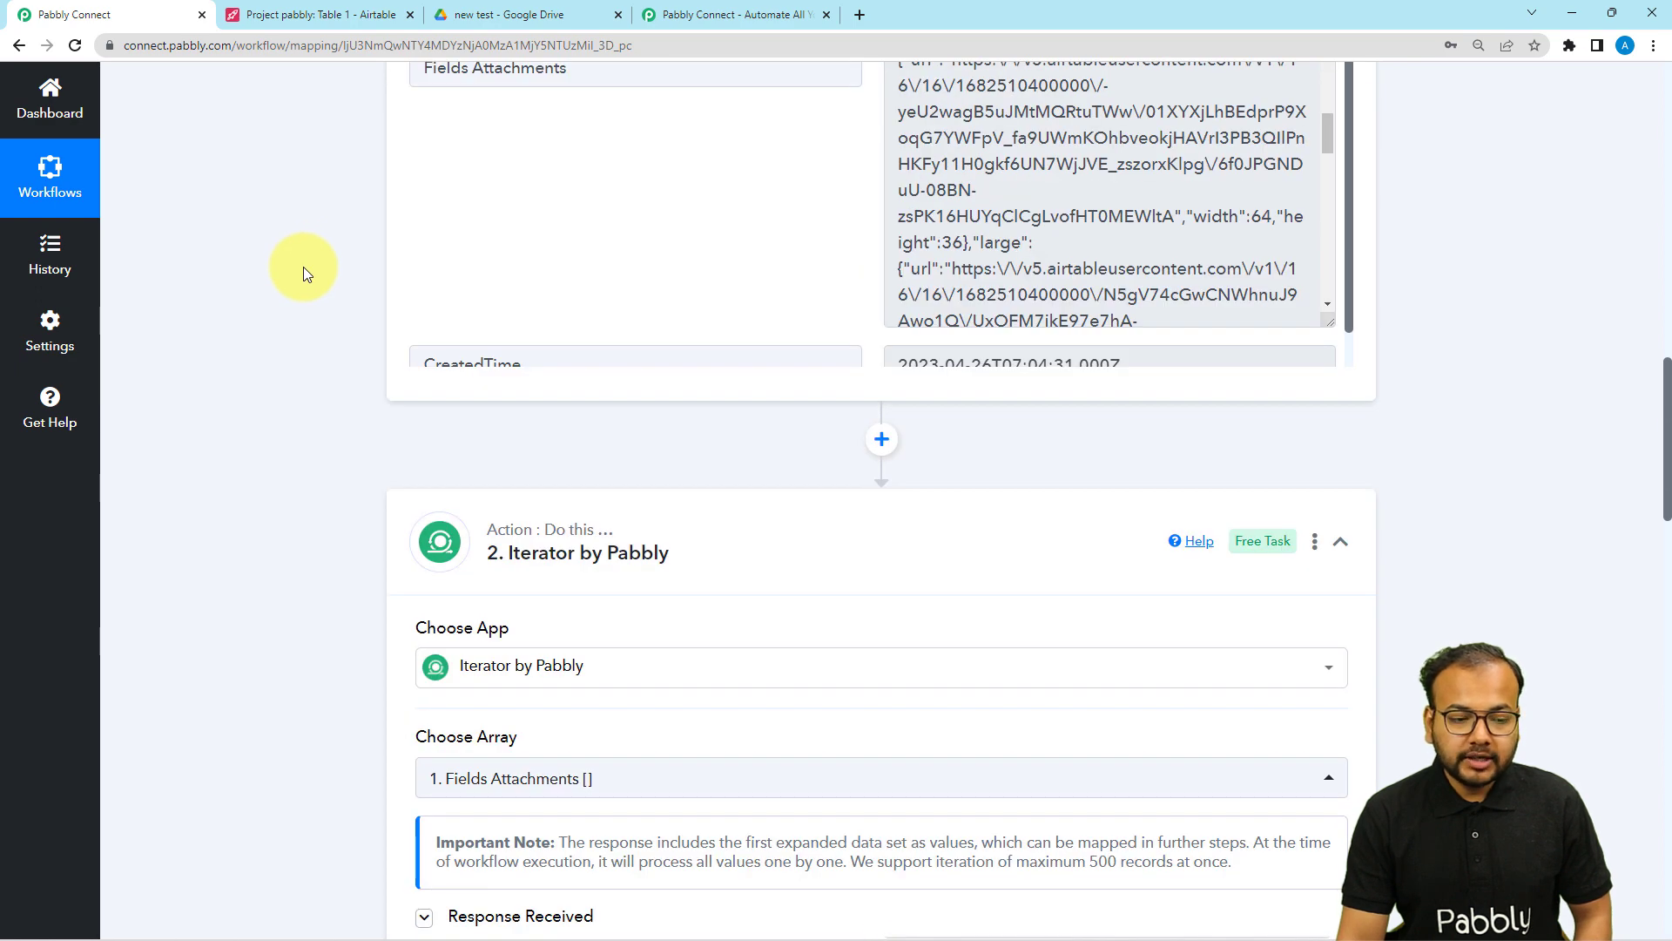
{"action": "scroll", "coordinate": [303, 266], "scroll_direction": "down", "scroll_amount": 6}
{"action": "scroll", "coordinate": [303, 273], "scroll_direction": "down", "scroll_amount": 2}
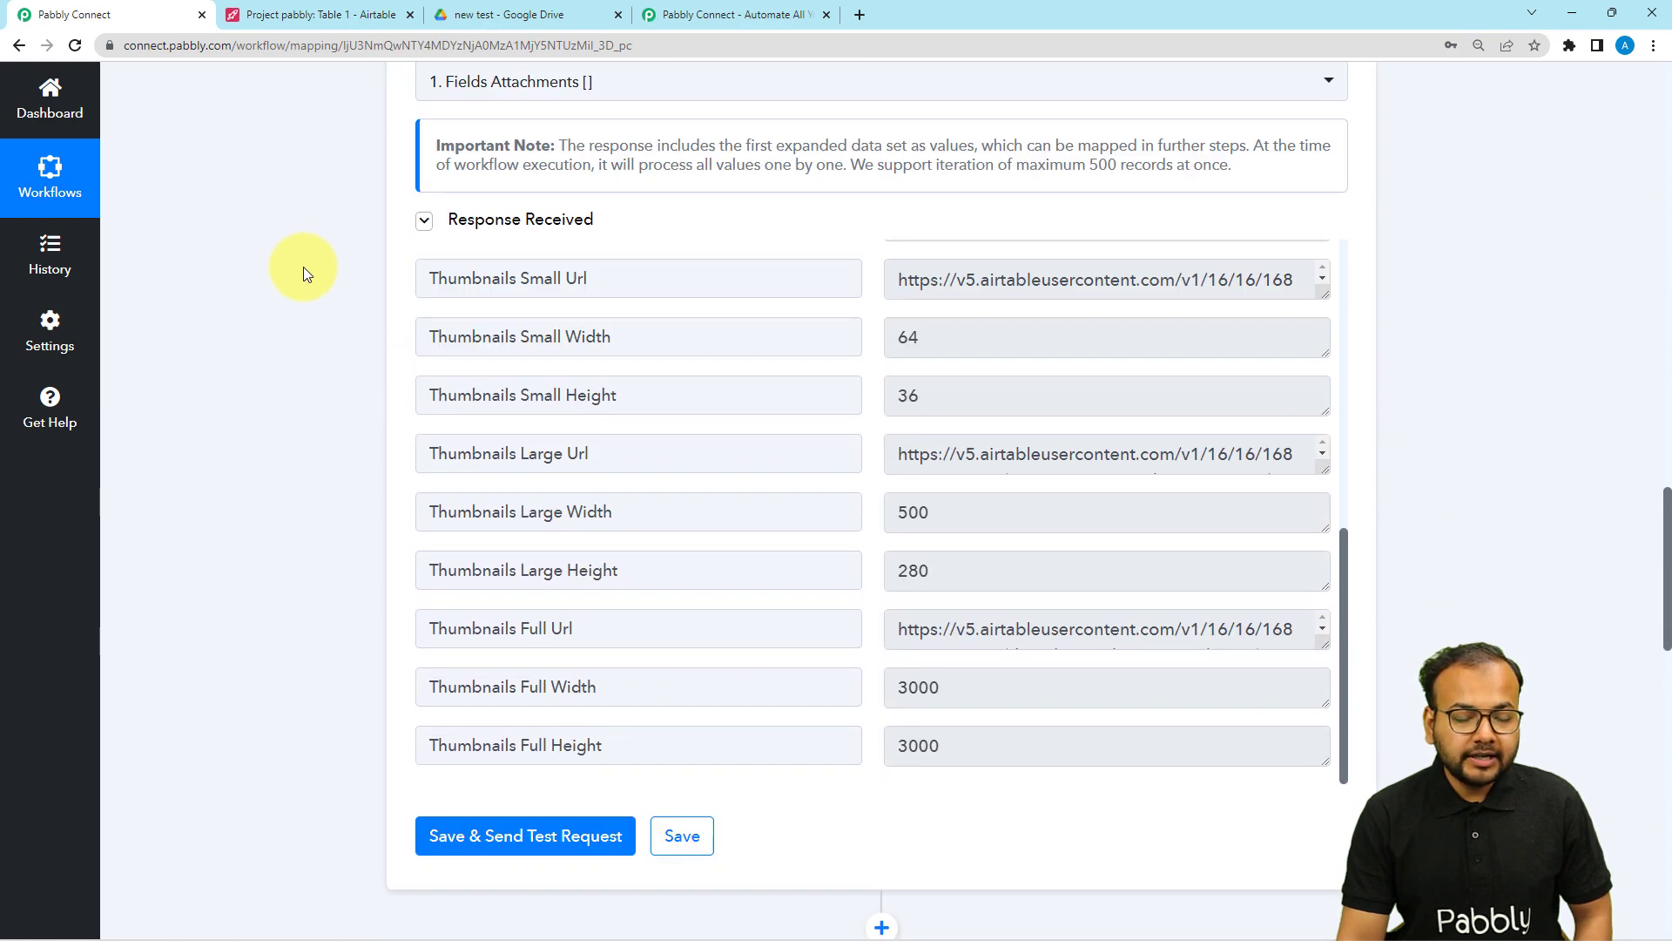
{"action": "scroll", "coordinate": [676, 412], "scroll_direction": "up", "scroll_amount": 3}
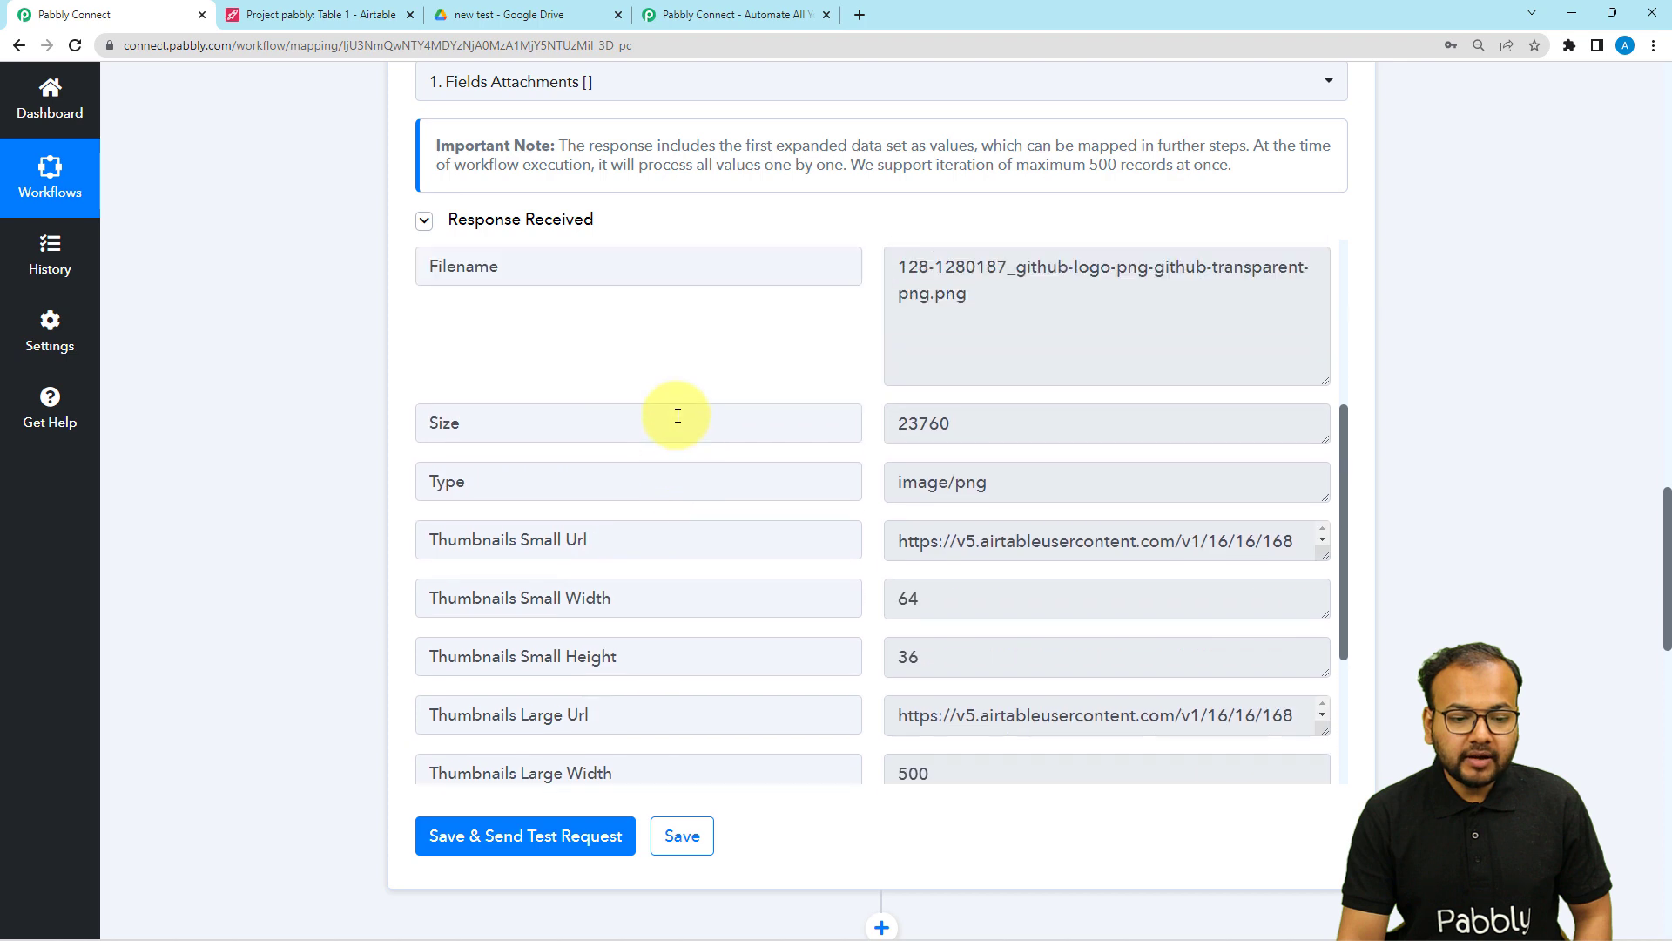
{"action": "scroll", "coordinate": [735, 459], "scroll_direction": "up", "scroll_amount": 1}
{"action": "scroll", "coordinate": [735, 455], "scroll_direction": "down", "scroll_amount": 1}
{"action": "scroll", "coordinate": [735, 462], "scroll_direction": "up", "scroll_amount": 3}
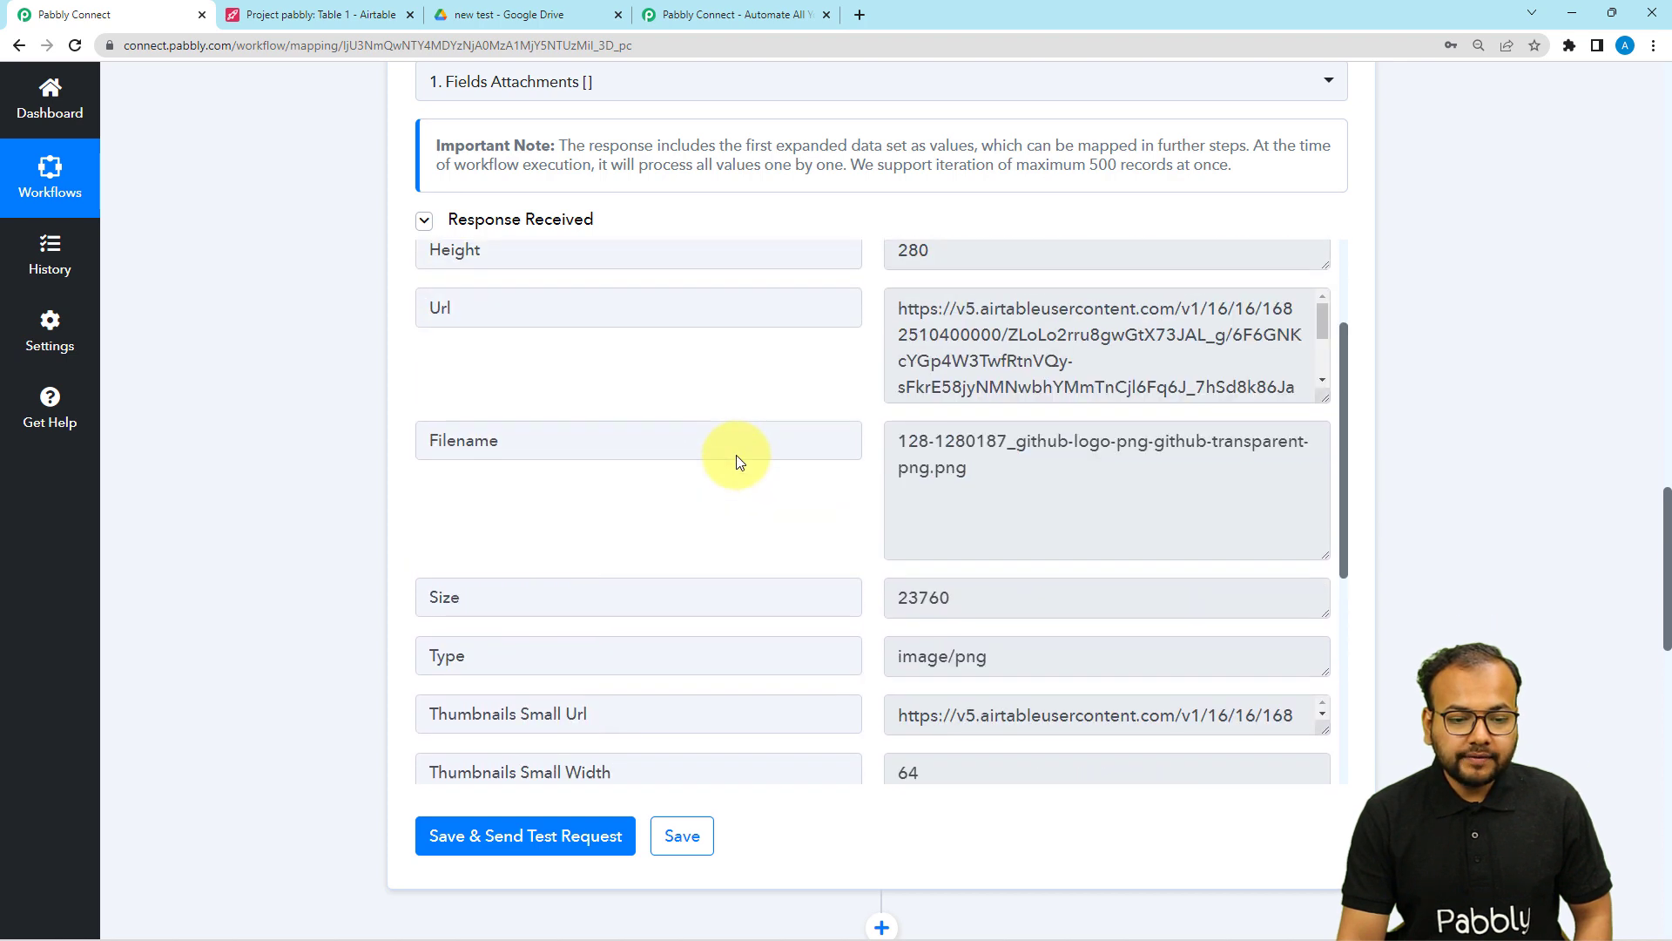
{"action": "left_click_drag", "start_coordinate": [511, 310], "coordinate": [404, 317]}
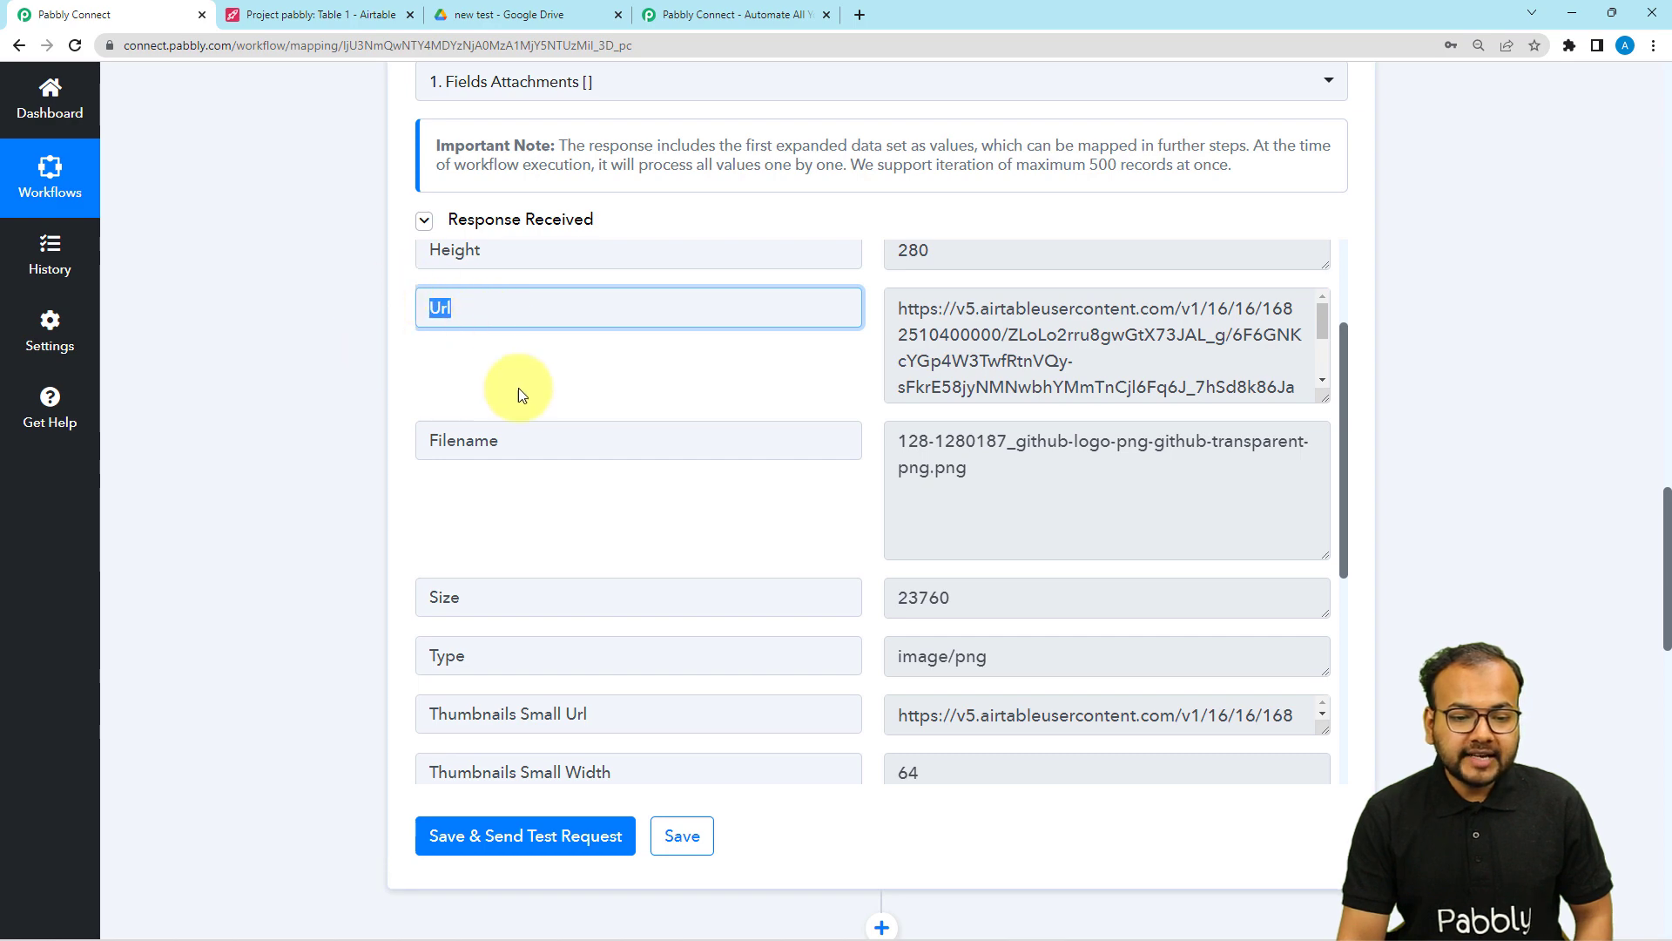
Step: Map the Url value from 2. Iterator by Pabbly into the upload action's URL field
{"action": "scroll", "coordinate": [415, 374], "scroll_direction": "down", "scroll_amount": 5}
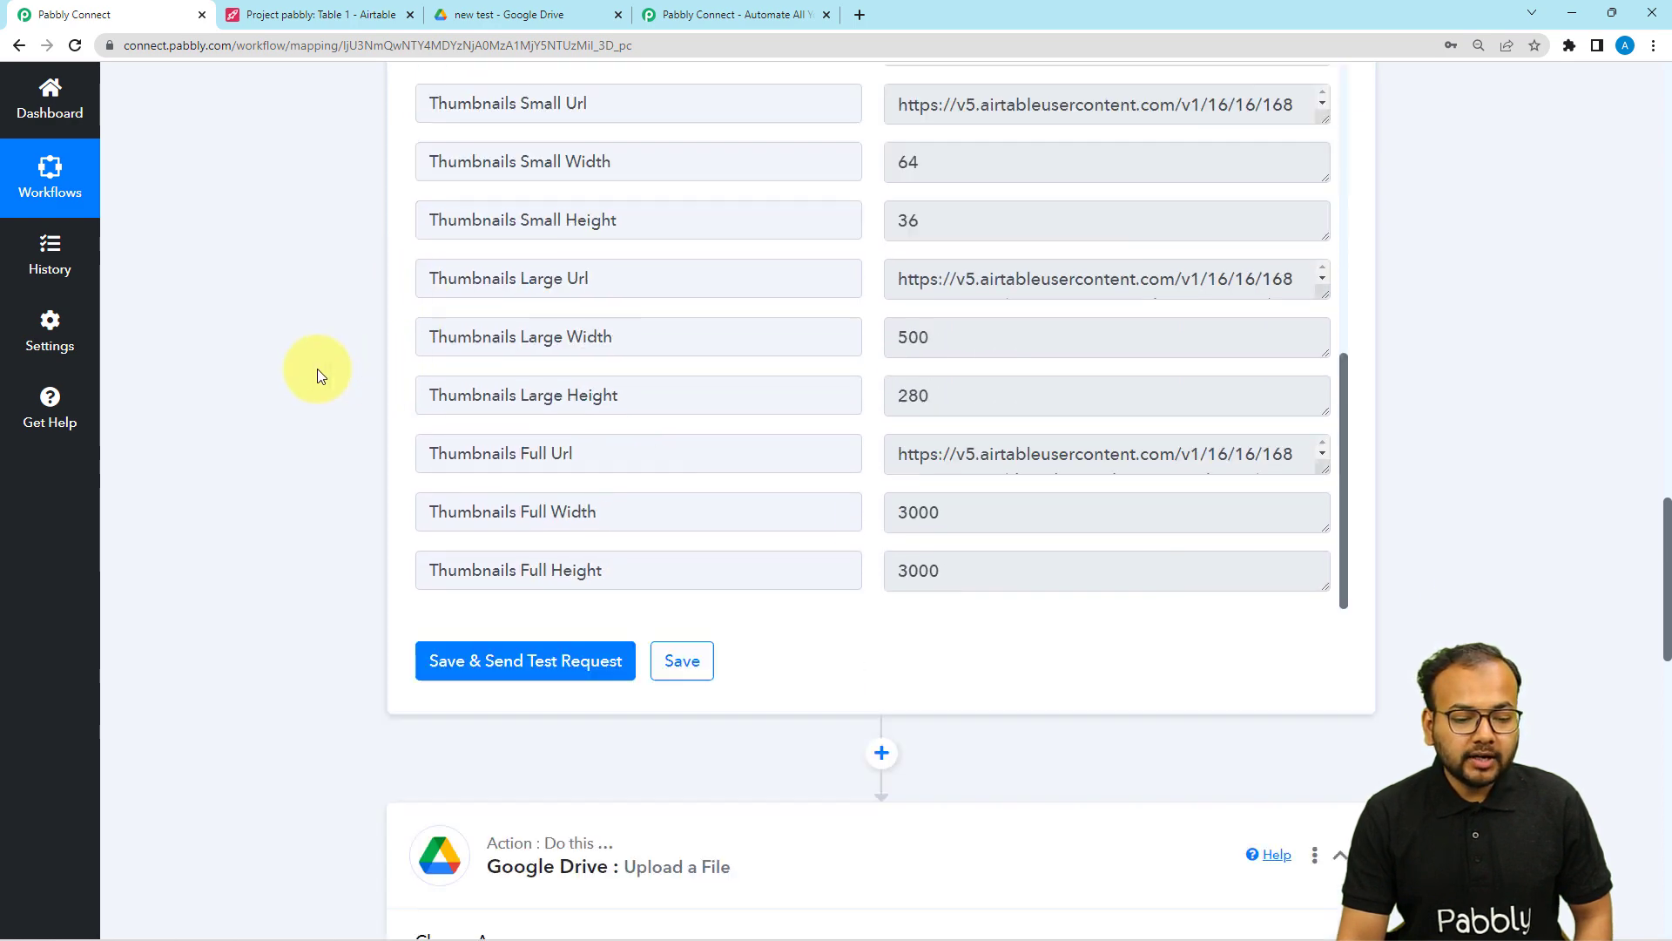
{"action": "scroll", "coordinate": [317, 368], "scroll_direction": "down", "scroll_amount": 6}
{"action": "scroll", "coordinate": [317, 369], "scroll_direction": "down", "scroll_amount": 2}
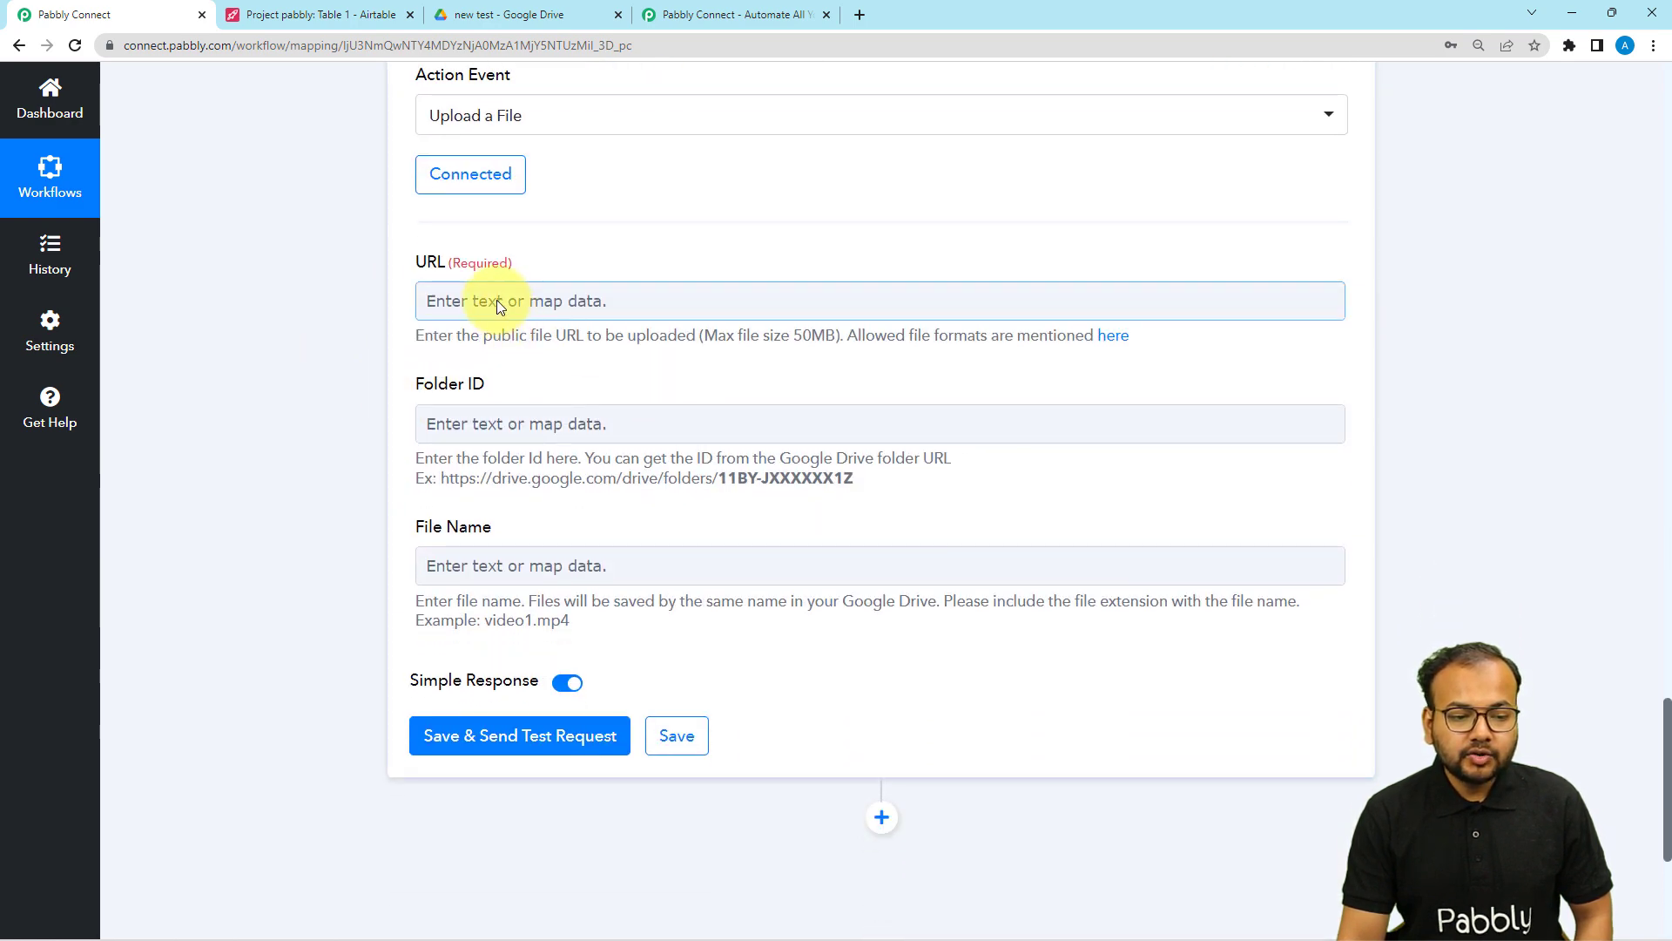
{"action": "left_click", "coordinate": [496, 300]}
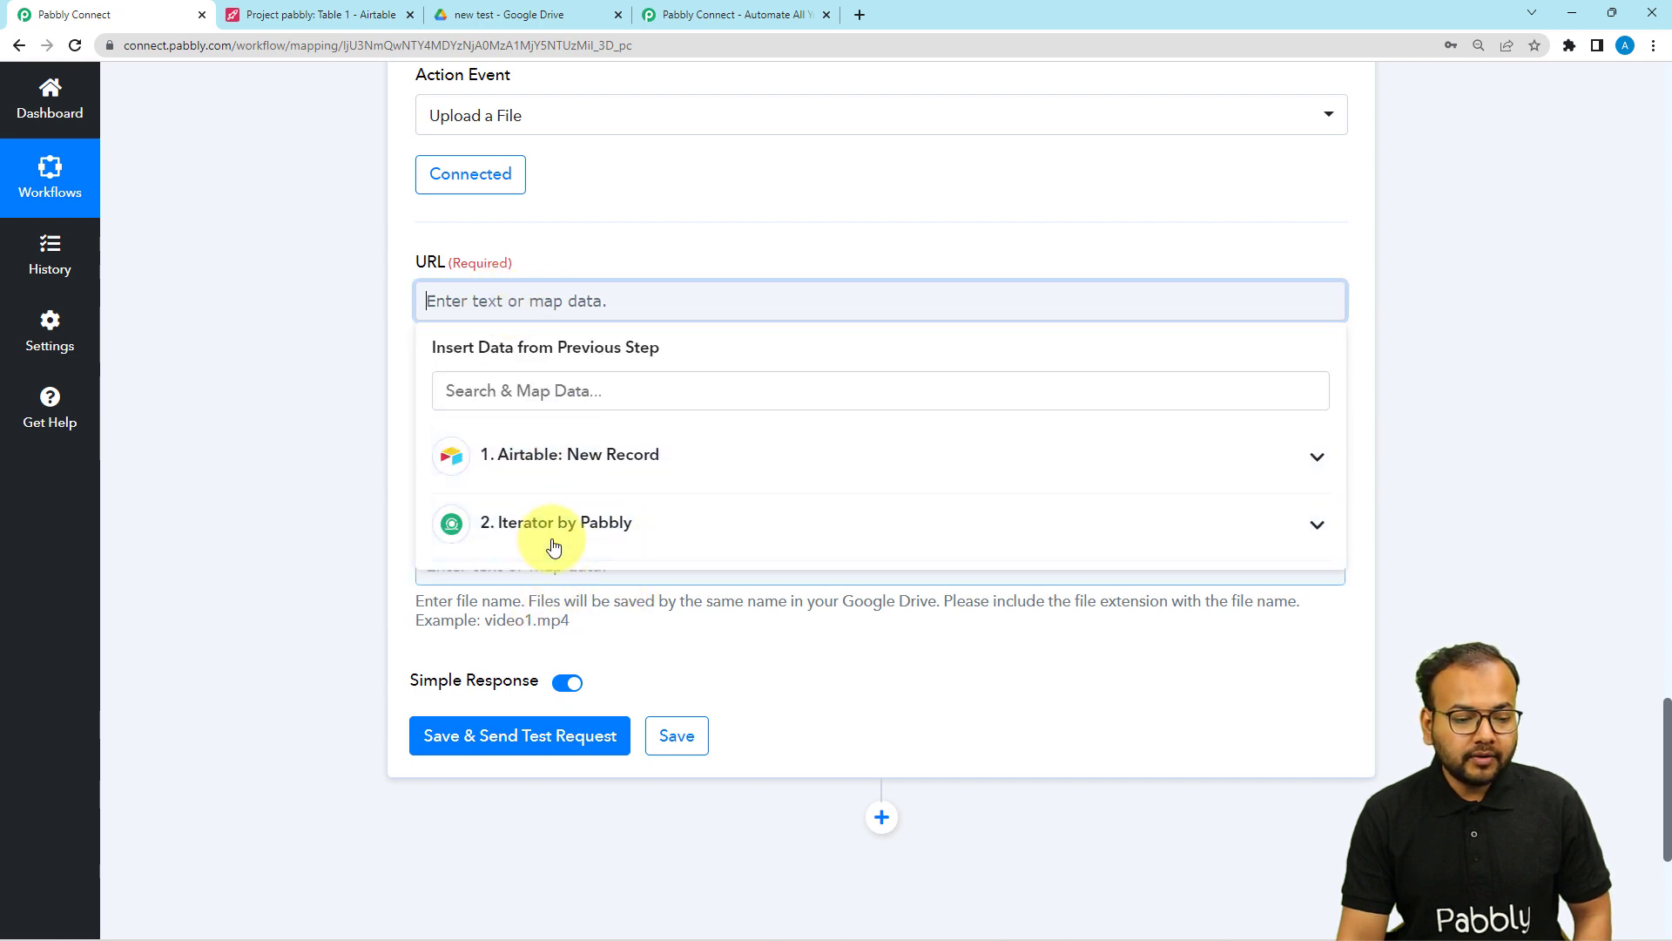
{"action": "left_click", "coordinate": [557, 533]}
{"action": "left_click", "coordinate": [480, 719]}
{"action": "left_click", "coordinate": [326, 349]}
{"action": "scroll", "coordinate": [326, 348], "scroll_direction": "down", "scroll_amount": 2}
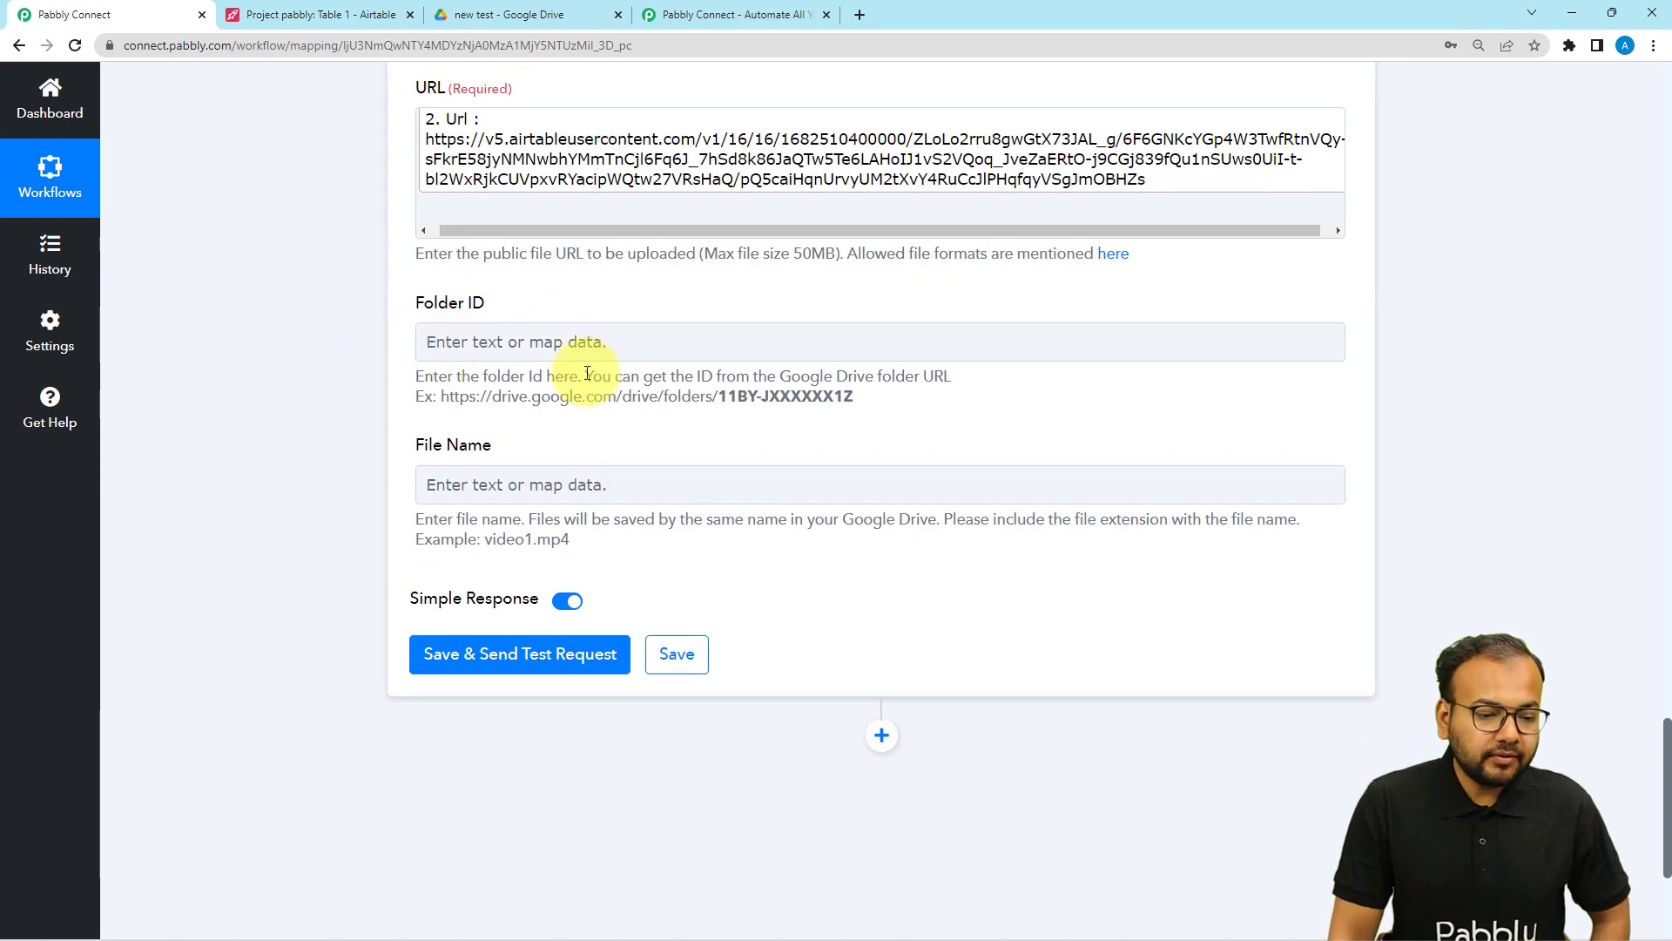
Step: Copy the ID of the new test folder from its Google Drive URL into the upload action's Folder ID field
{"action": "left_click_drag", "start_coordinate": [440, 396], "coordinate": [921, 415]}
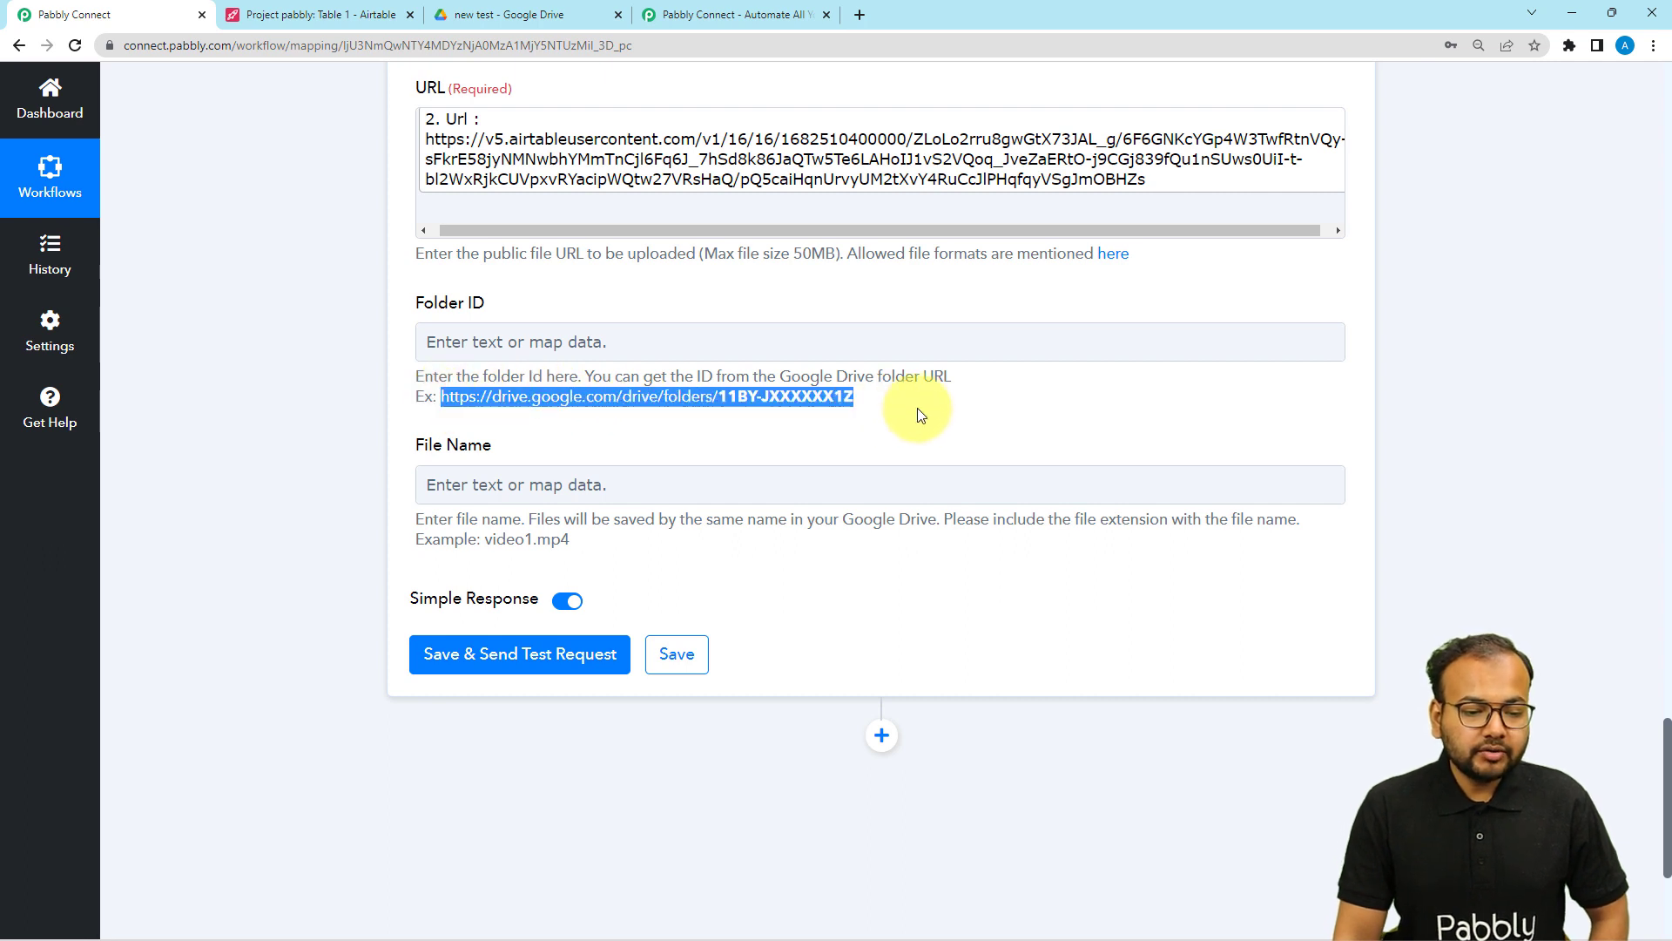
{"action": "left_click", "coordinate": [540, 19]}
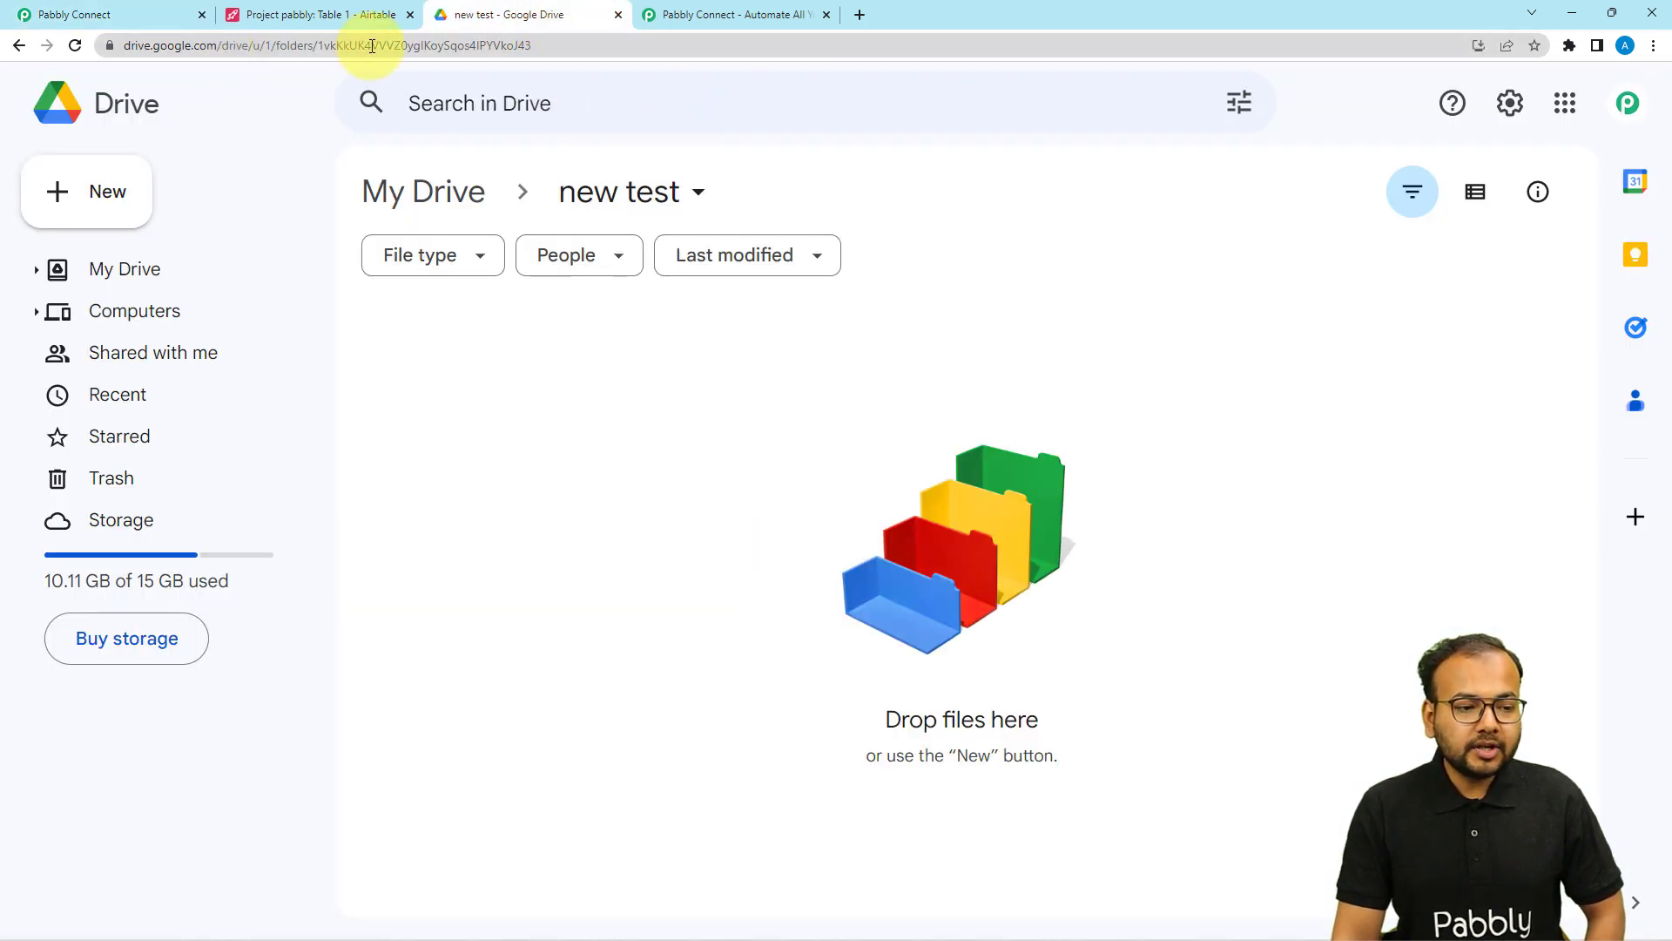
{"action": "double_click", "coordinate": [319, 49]}
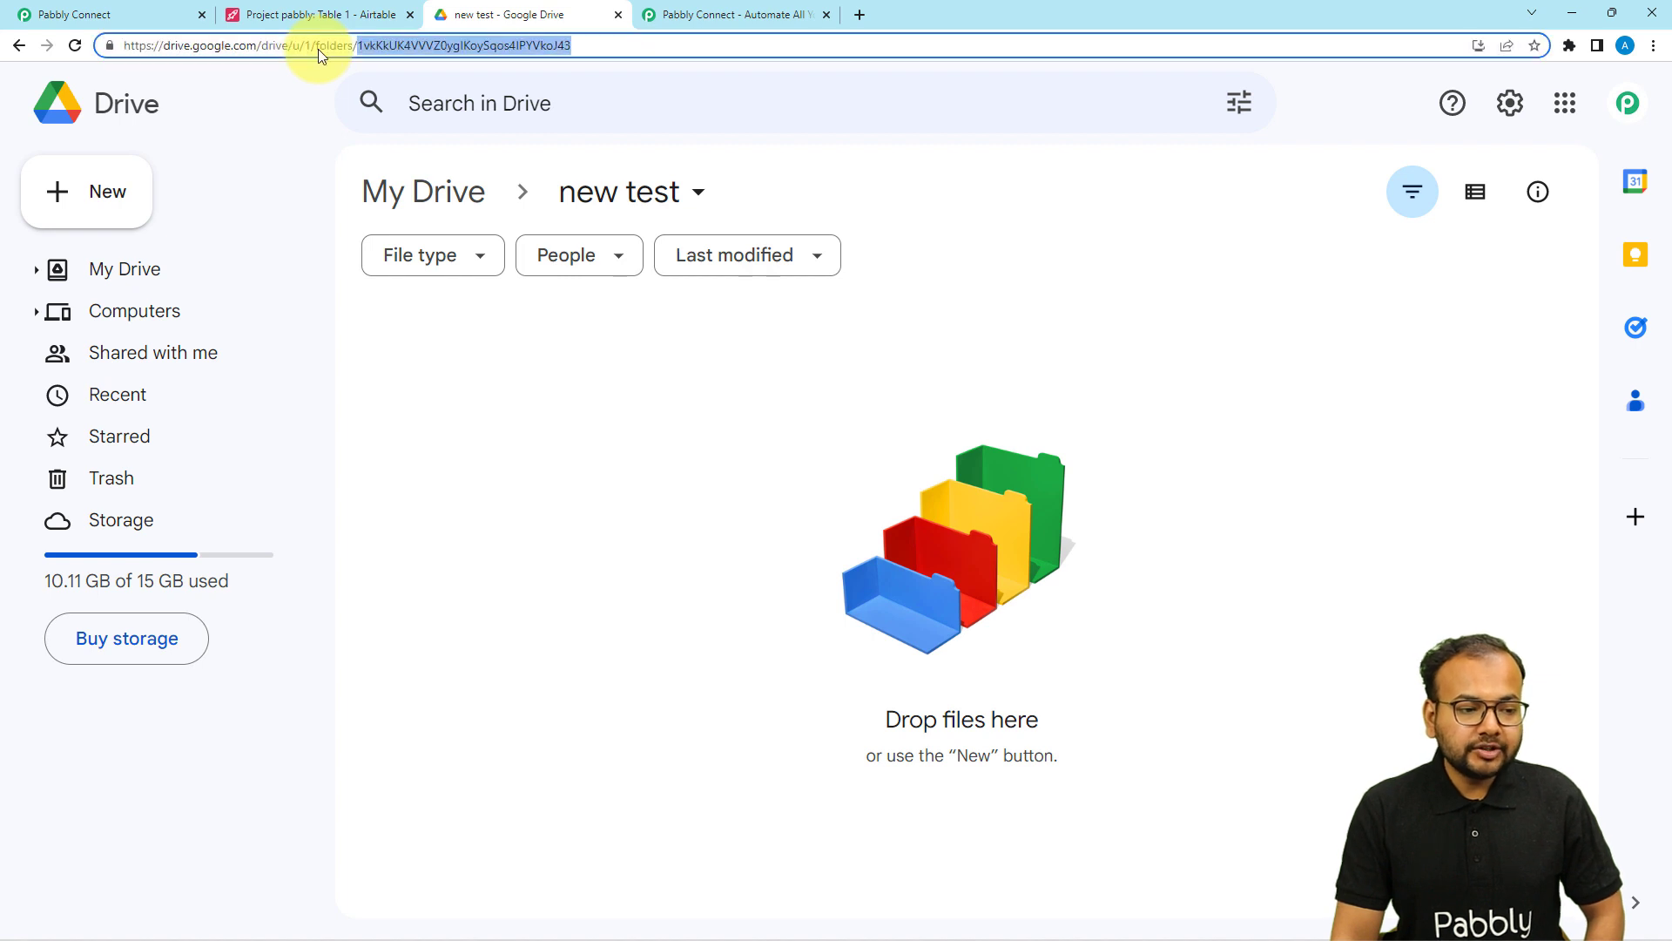
{"action": "right_click", "coordinate": [411, 44]}
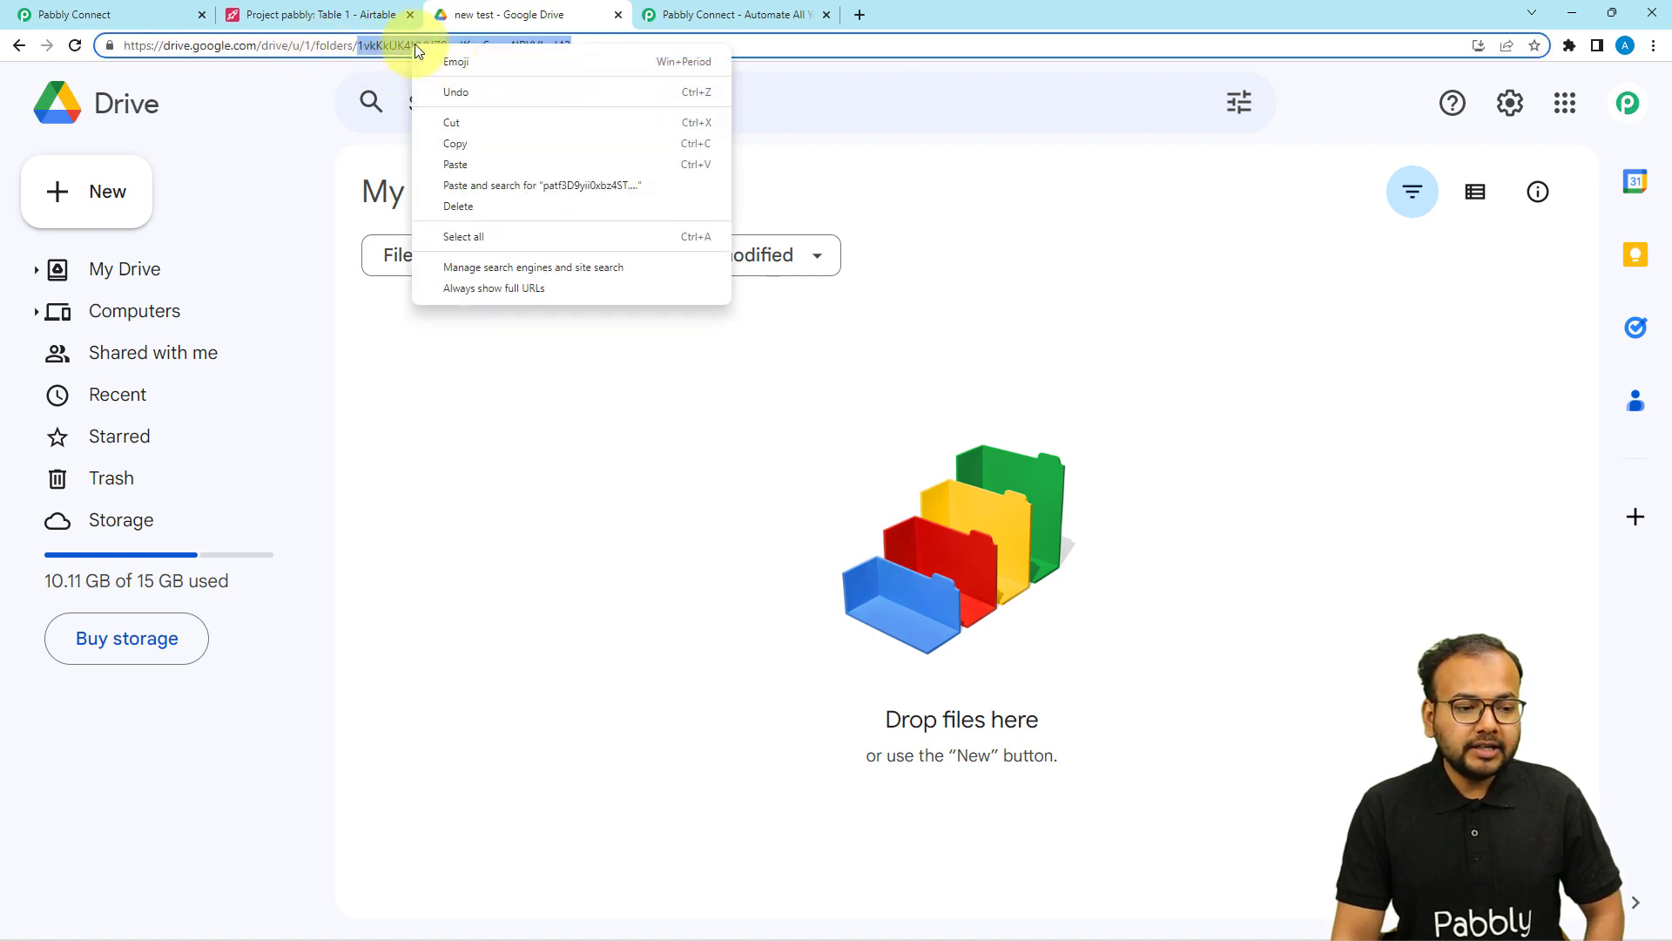
{"action": "left_click", "coordinate": [469, 142]}
{"action": "left_click", "coordinate": [144, 18]}
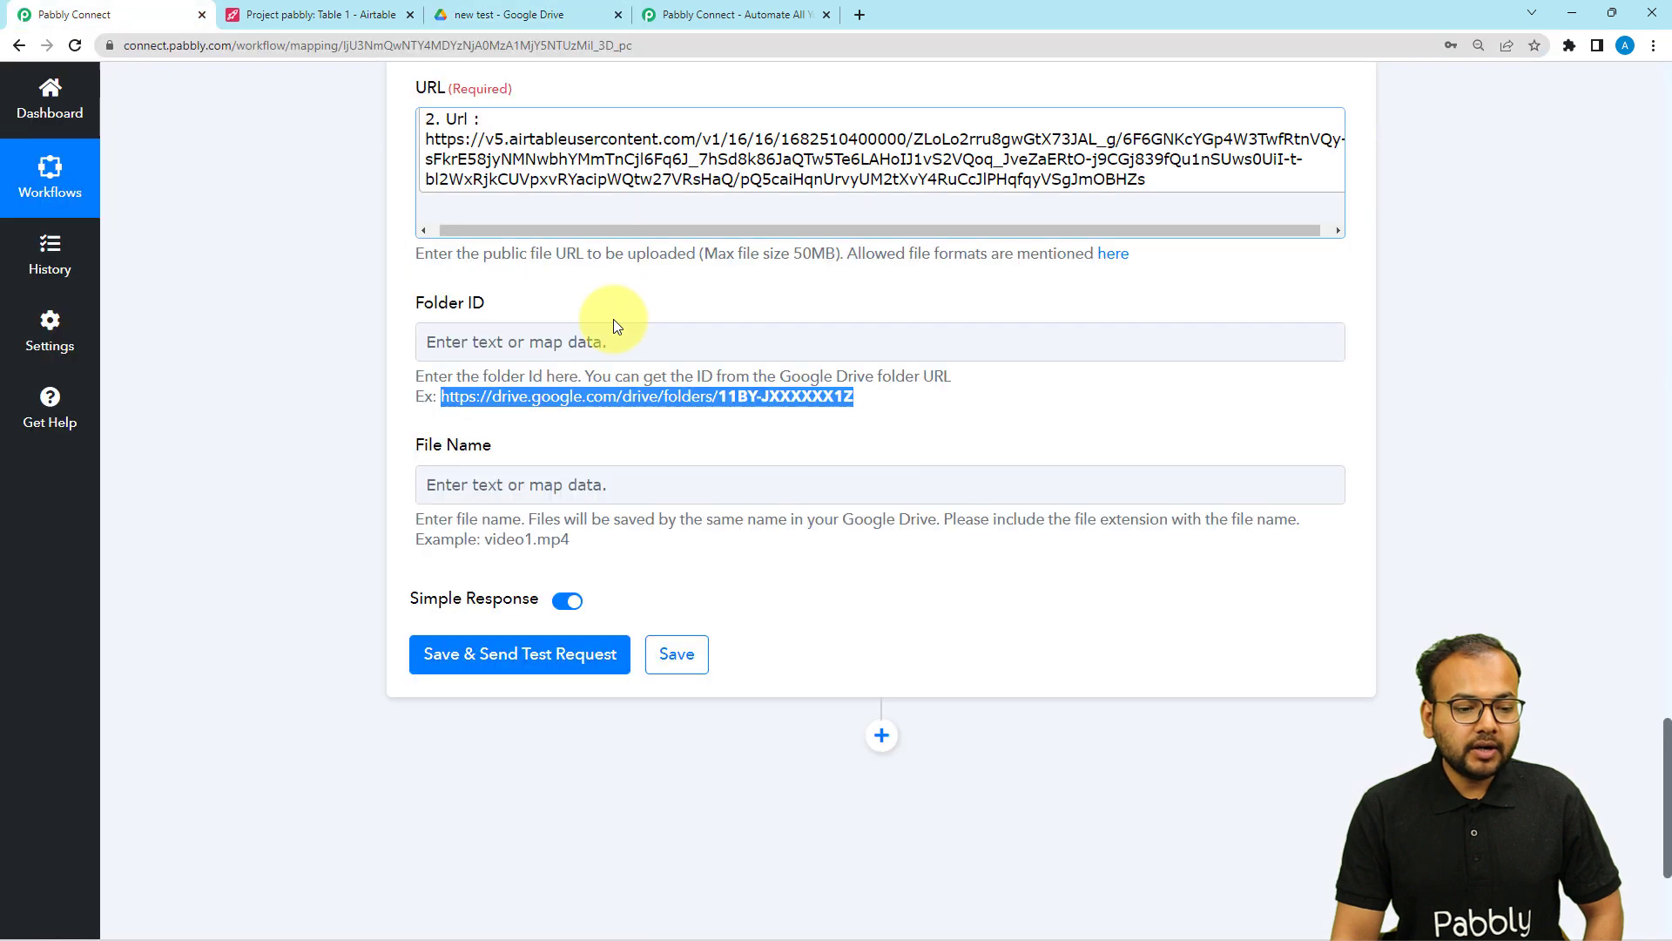
{"action": "right_click", "coordinate": [472, 348]}
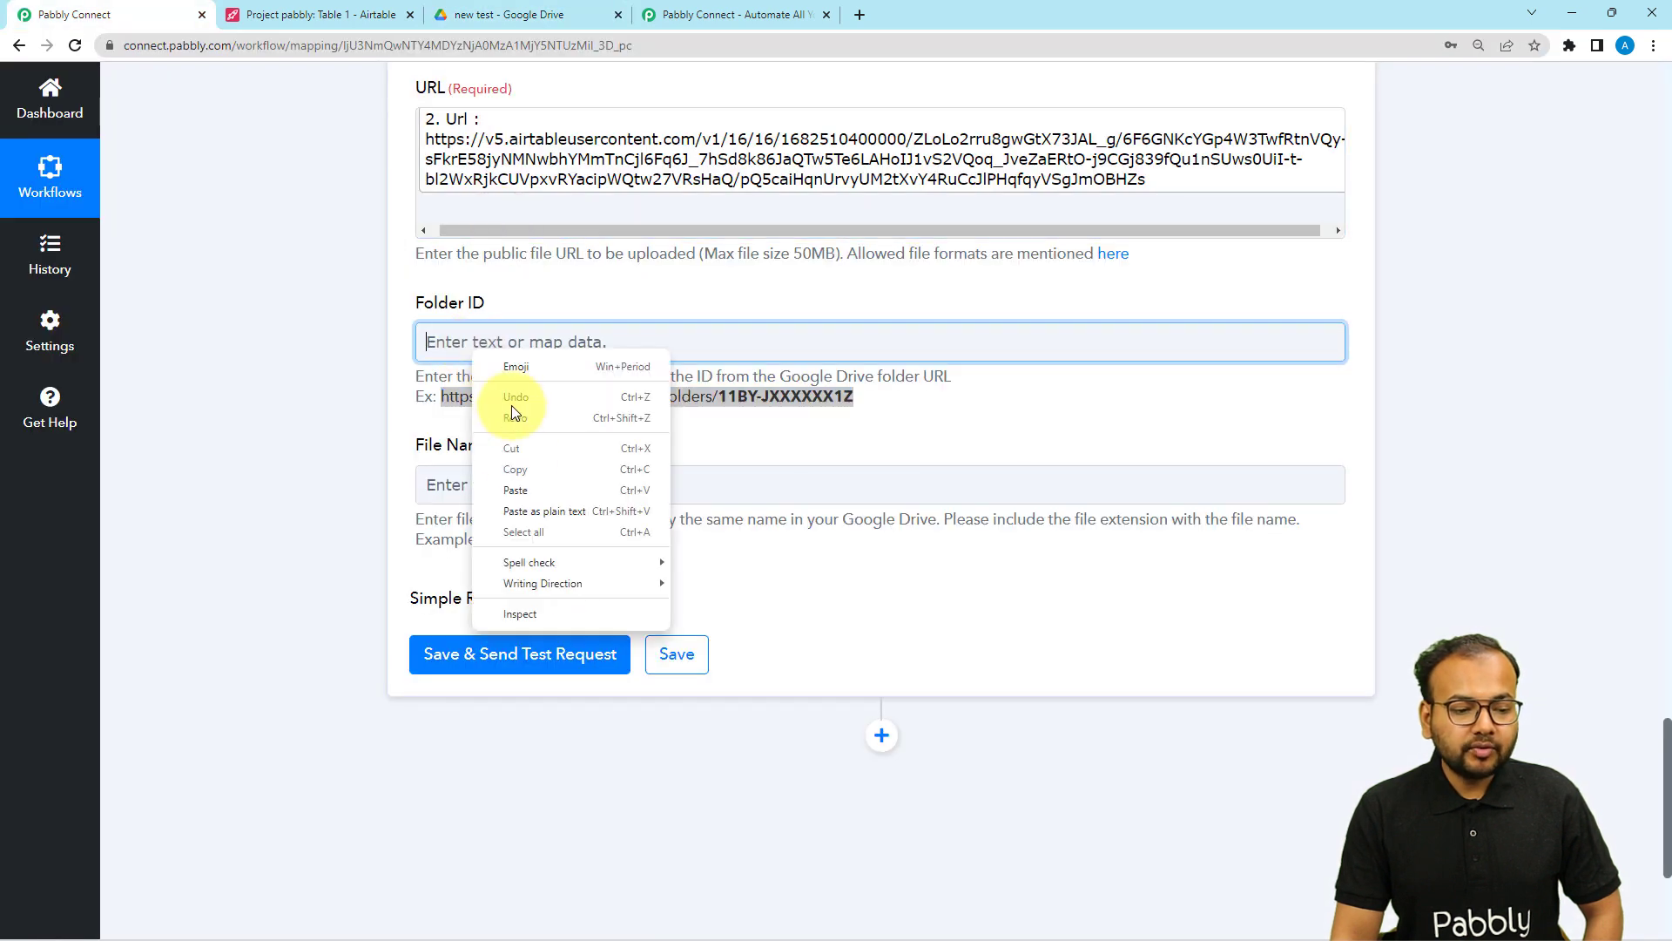
{"action": "left_click", "coordinate": [516, 489]}
Step: Map the Filename value from 2. Iterator by Pabbly into the upload action's File Name field
{"action": "scroll", "coordinate": [353, 405], "scroll_direction": "down", "scroll_amount": 1}
{"action": "left_click", "coordinate": [430, 399]}
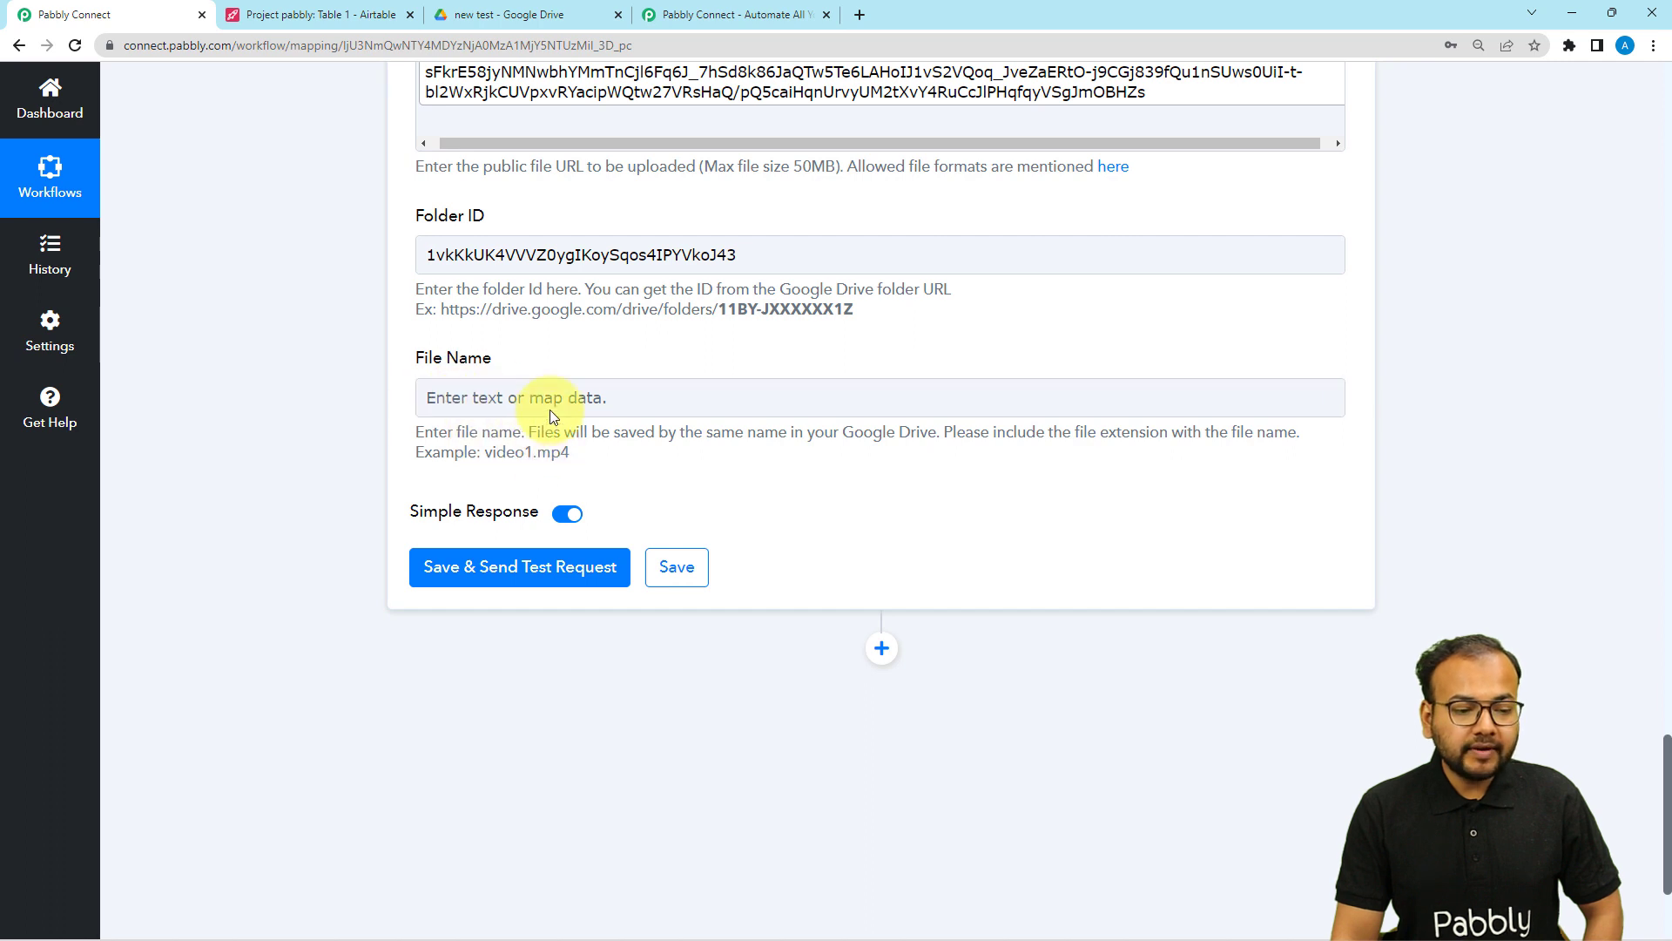
{"action": "left_click", "coordinate": [523, 406]}
{"action": "scroll", "coordinate": [520, 405], "scroll_direction": "down", "scroll_amount": 3}
{"action": "left_click", "coordinate": [523, 409]}
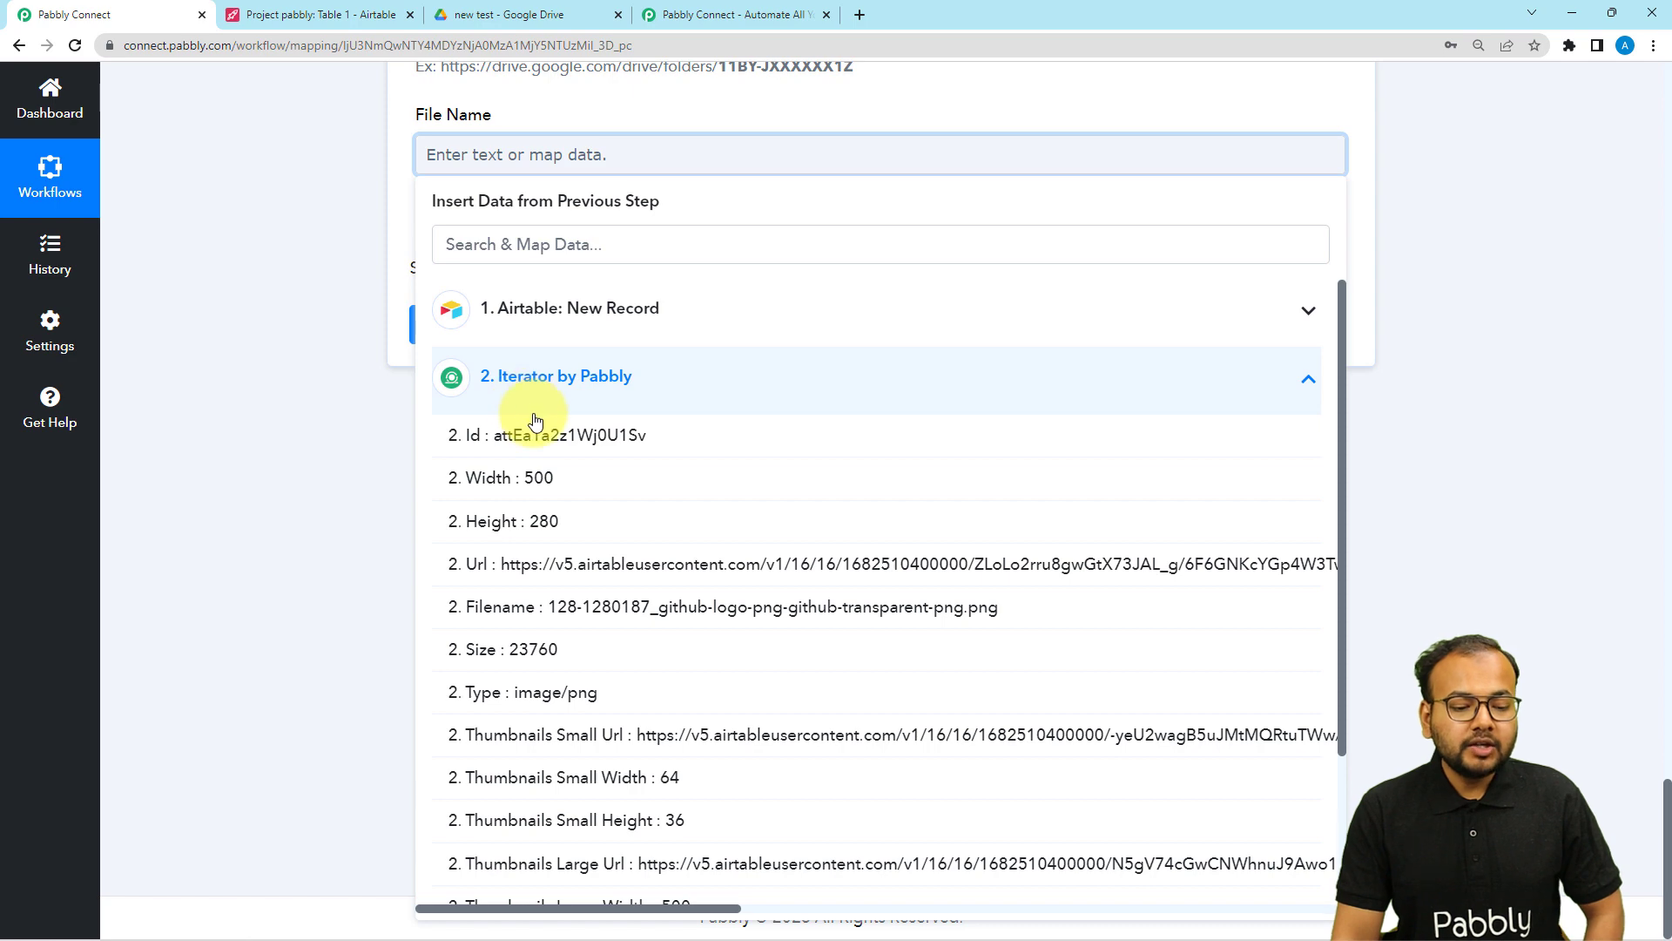
{"action": "scroll", "coordinate": [592, 662], "scroll_direction": "down", "scroll_amount": 3}
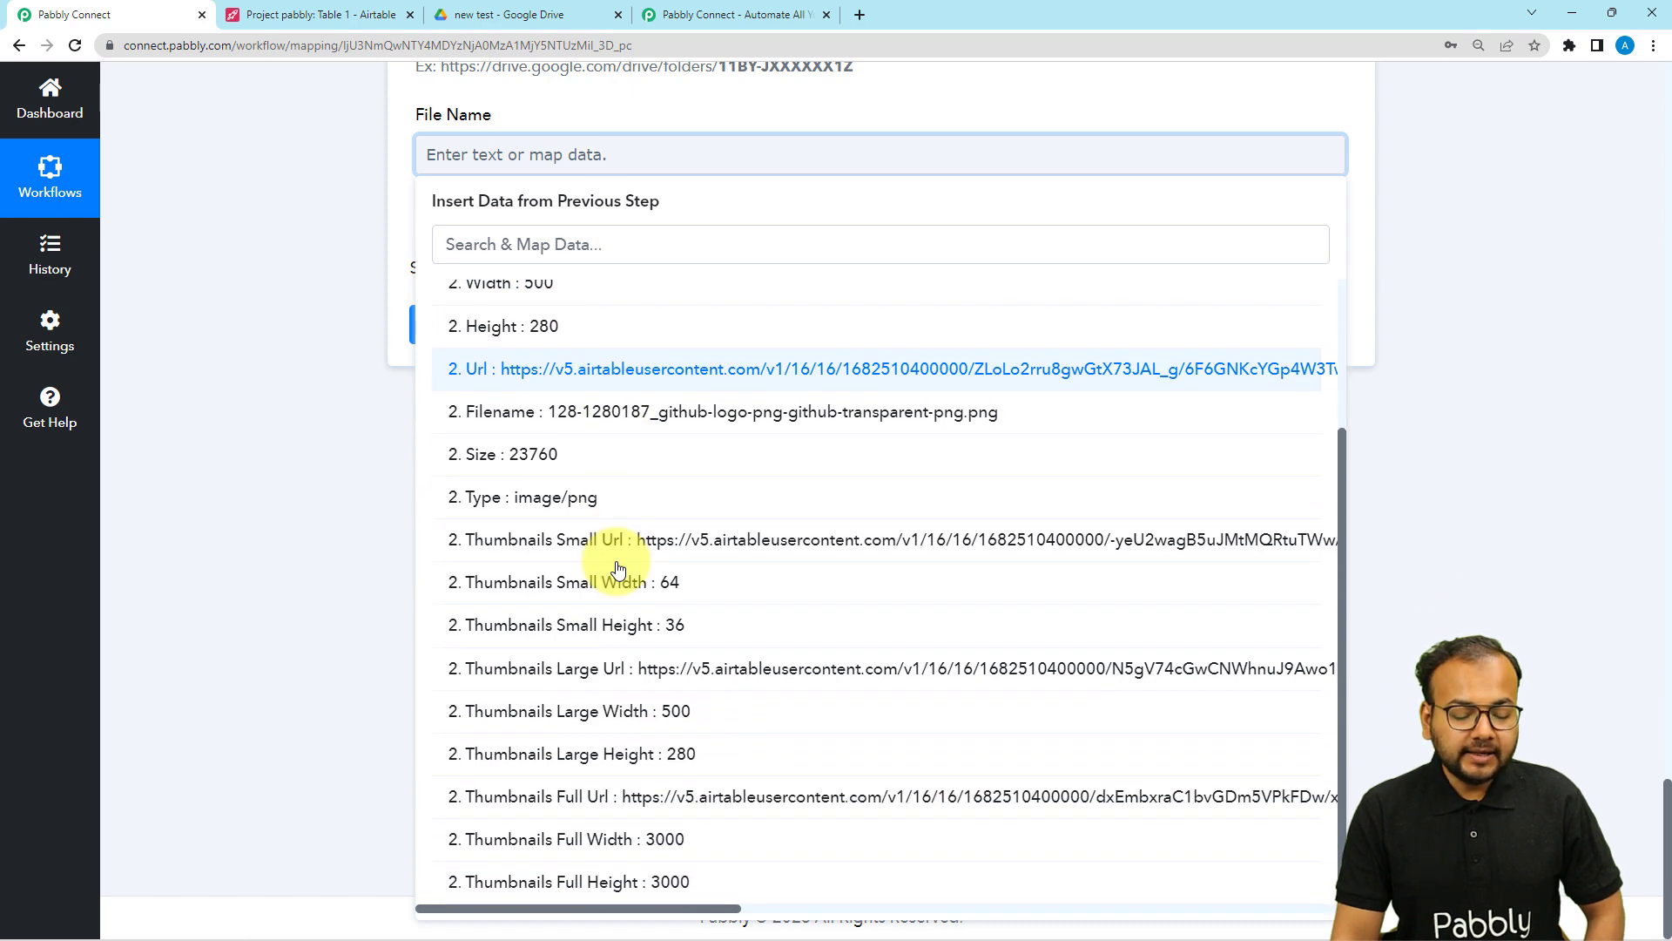
{"action": "scroll", "coordinate": [645, 688], "scroll_direction": "up", "scroll_amount": 3}
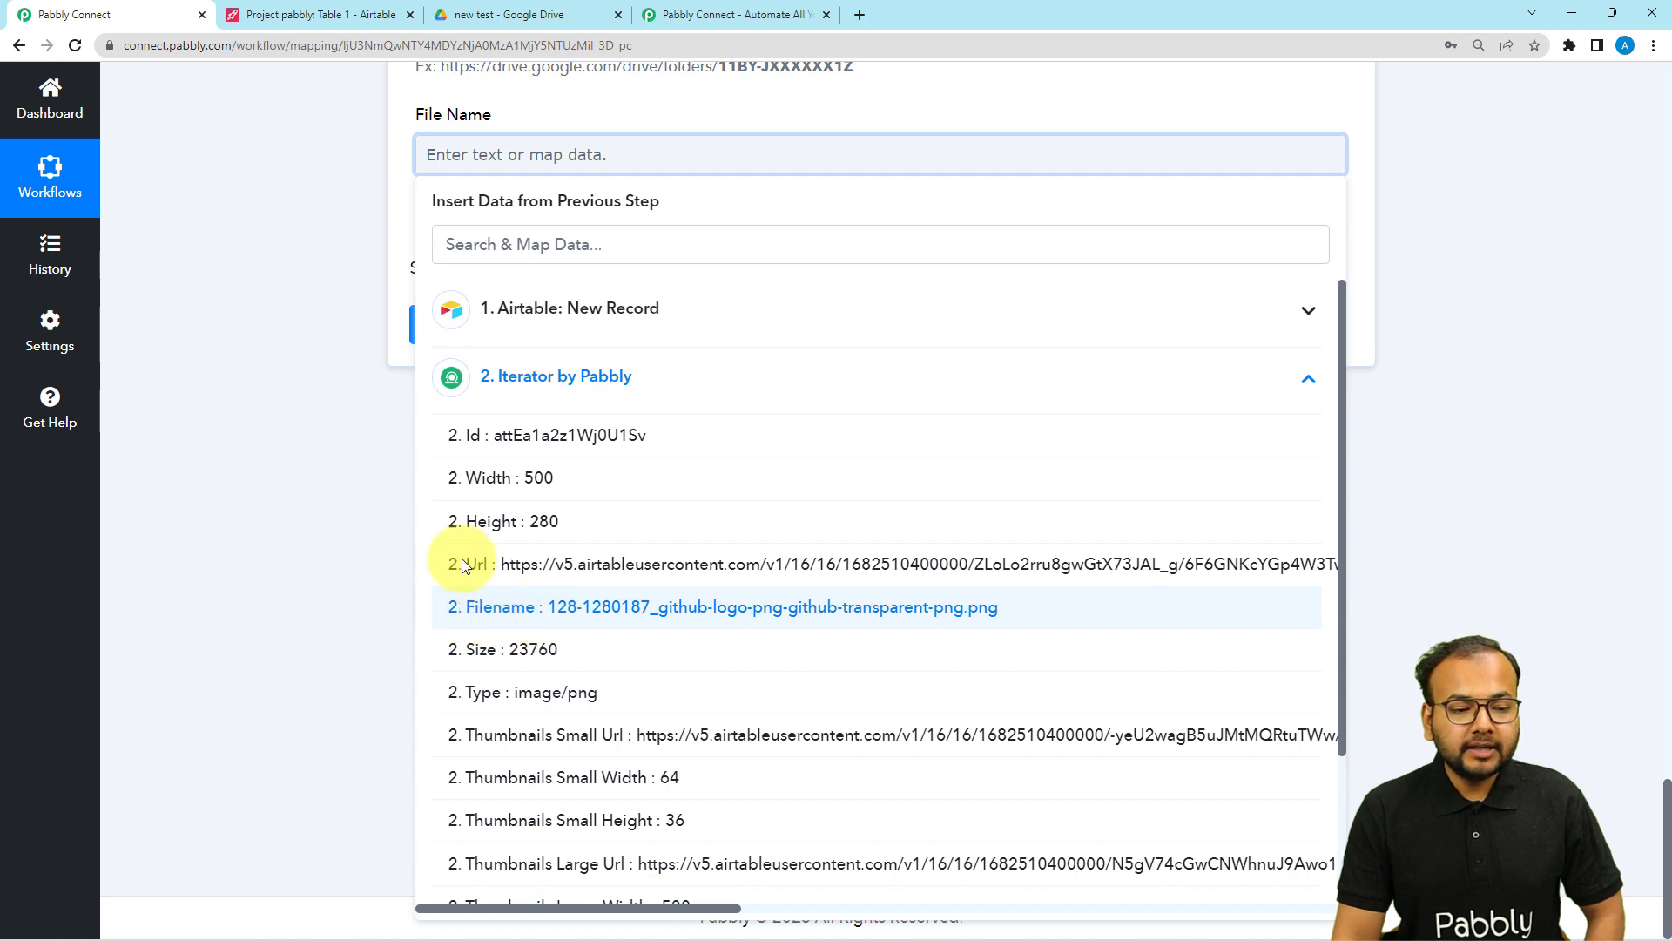
{"action": "left_click", "coordinate": [530, 607]}
{"action": "left_click", "coordinate": [379, 272]}
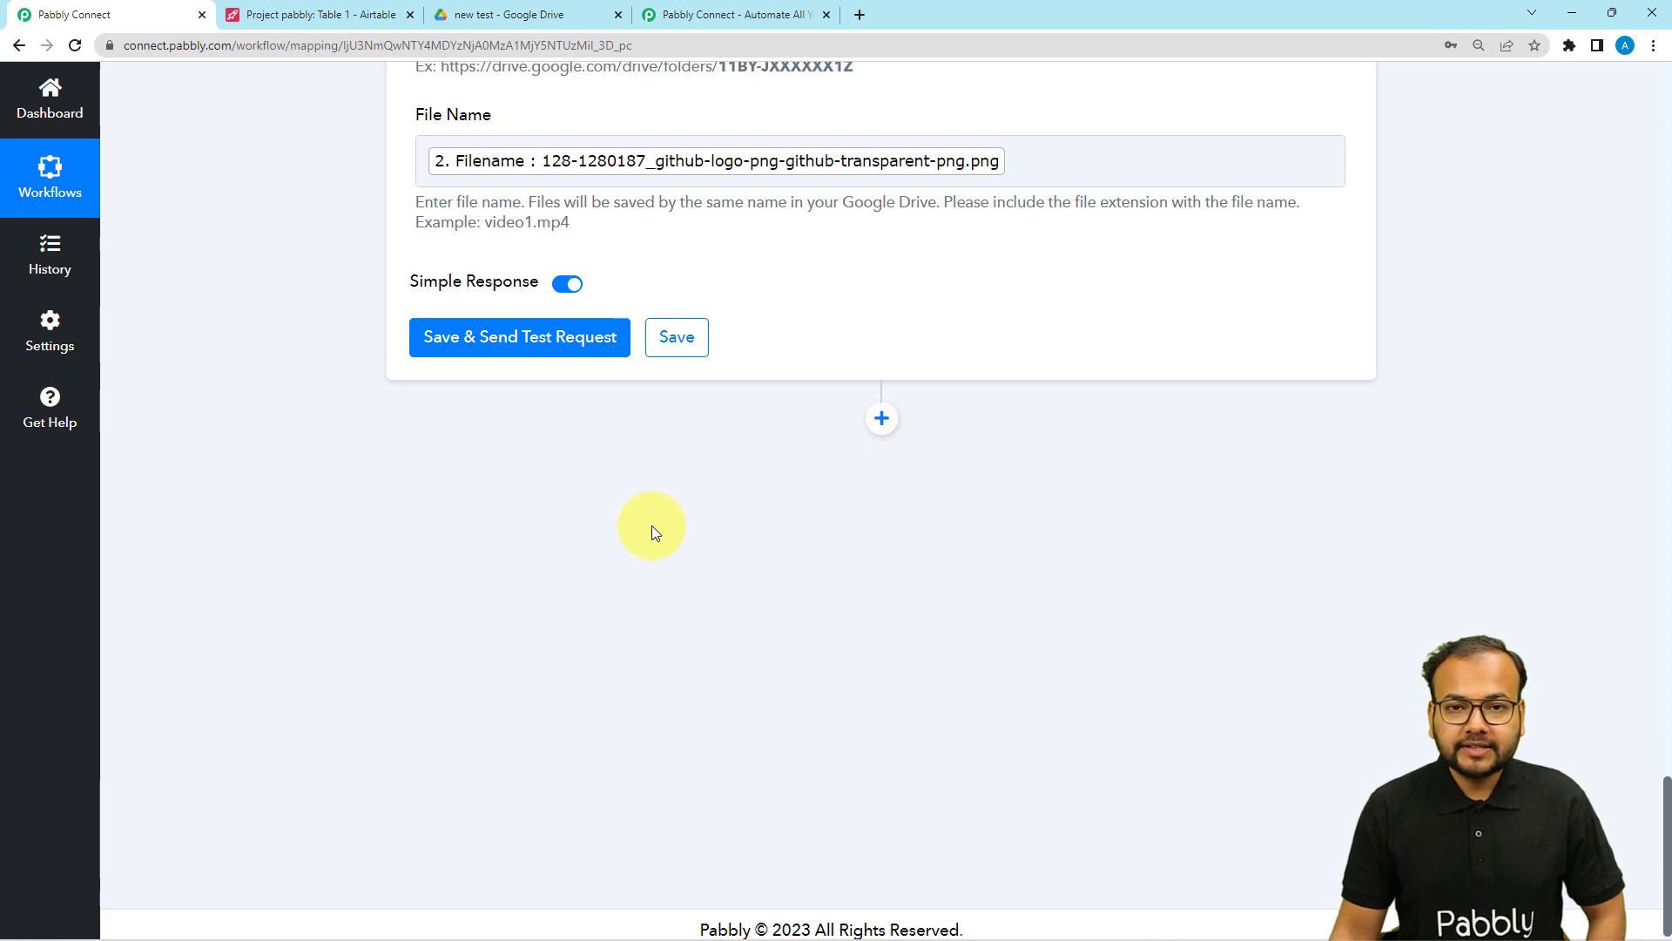
Step: Check the new test folder in Google Drive, save the upload action with a test request in Pabbly Connect, and collapse its response
{"action": "scroll", "coordinate": [652, 525], "scroll_direction": "up", "scroll_amount": 4}
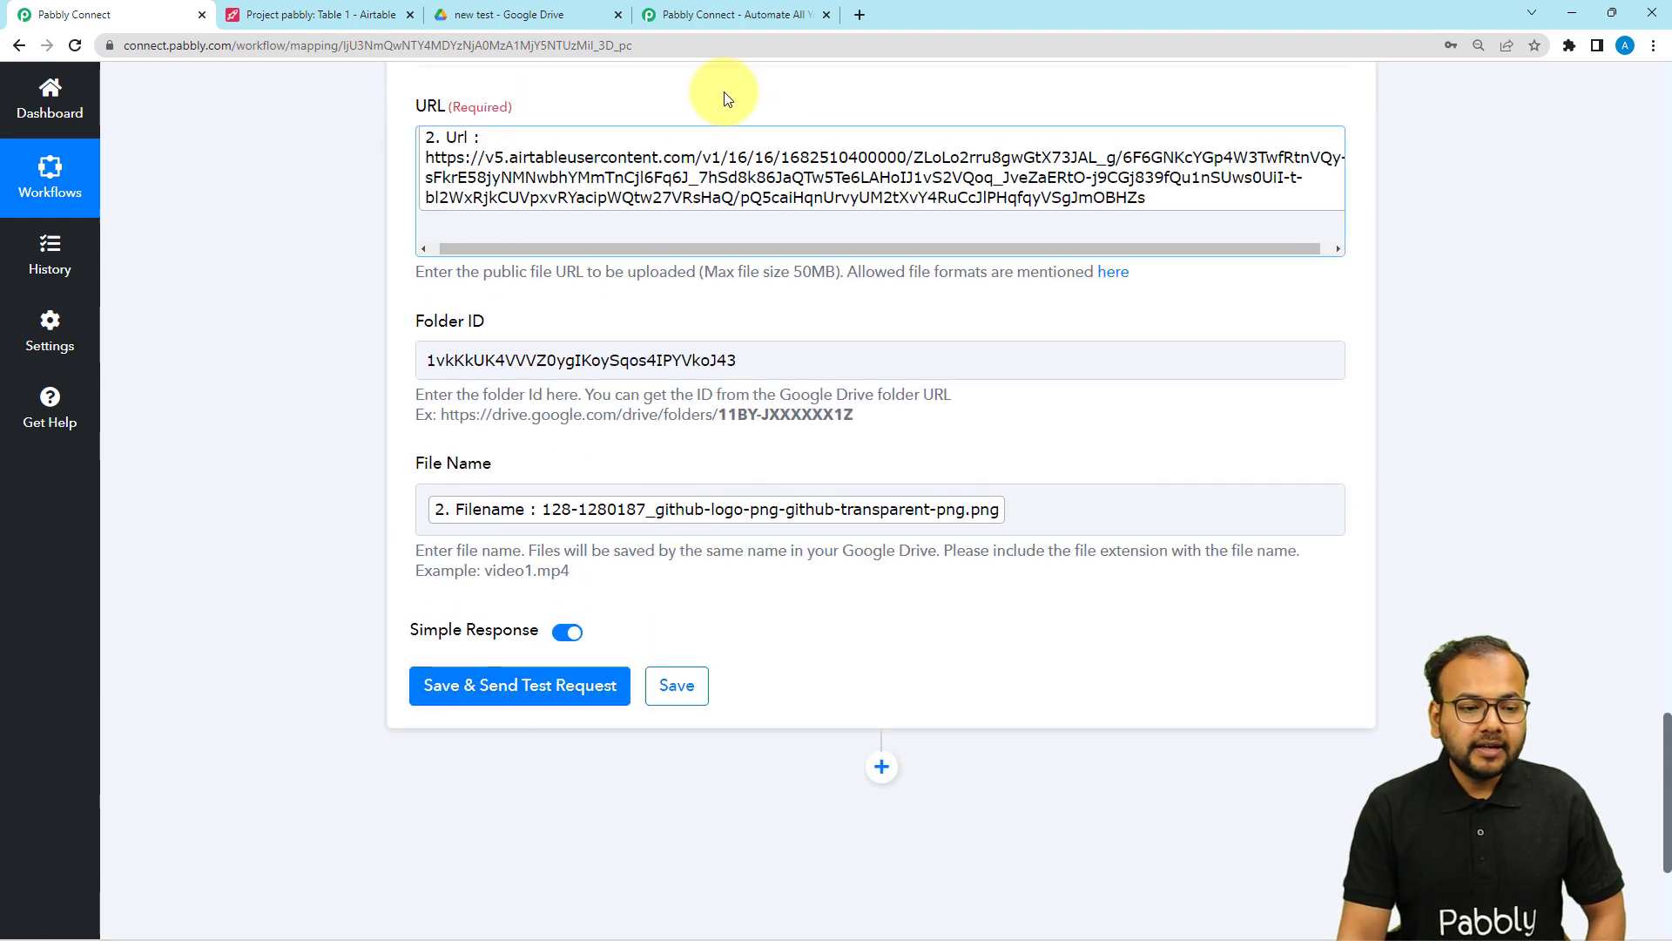
{"action": "left_click", "coordinate": [540, 11]}
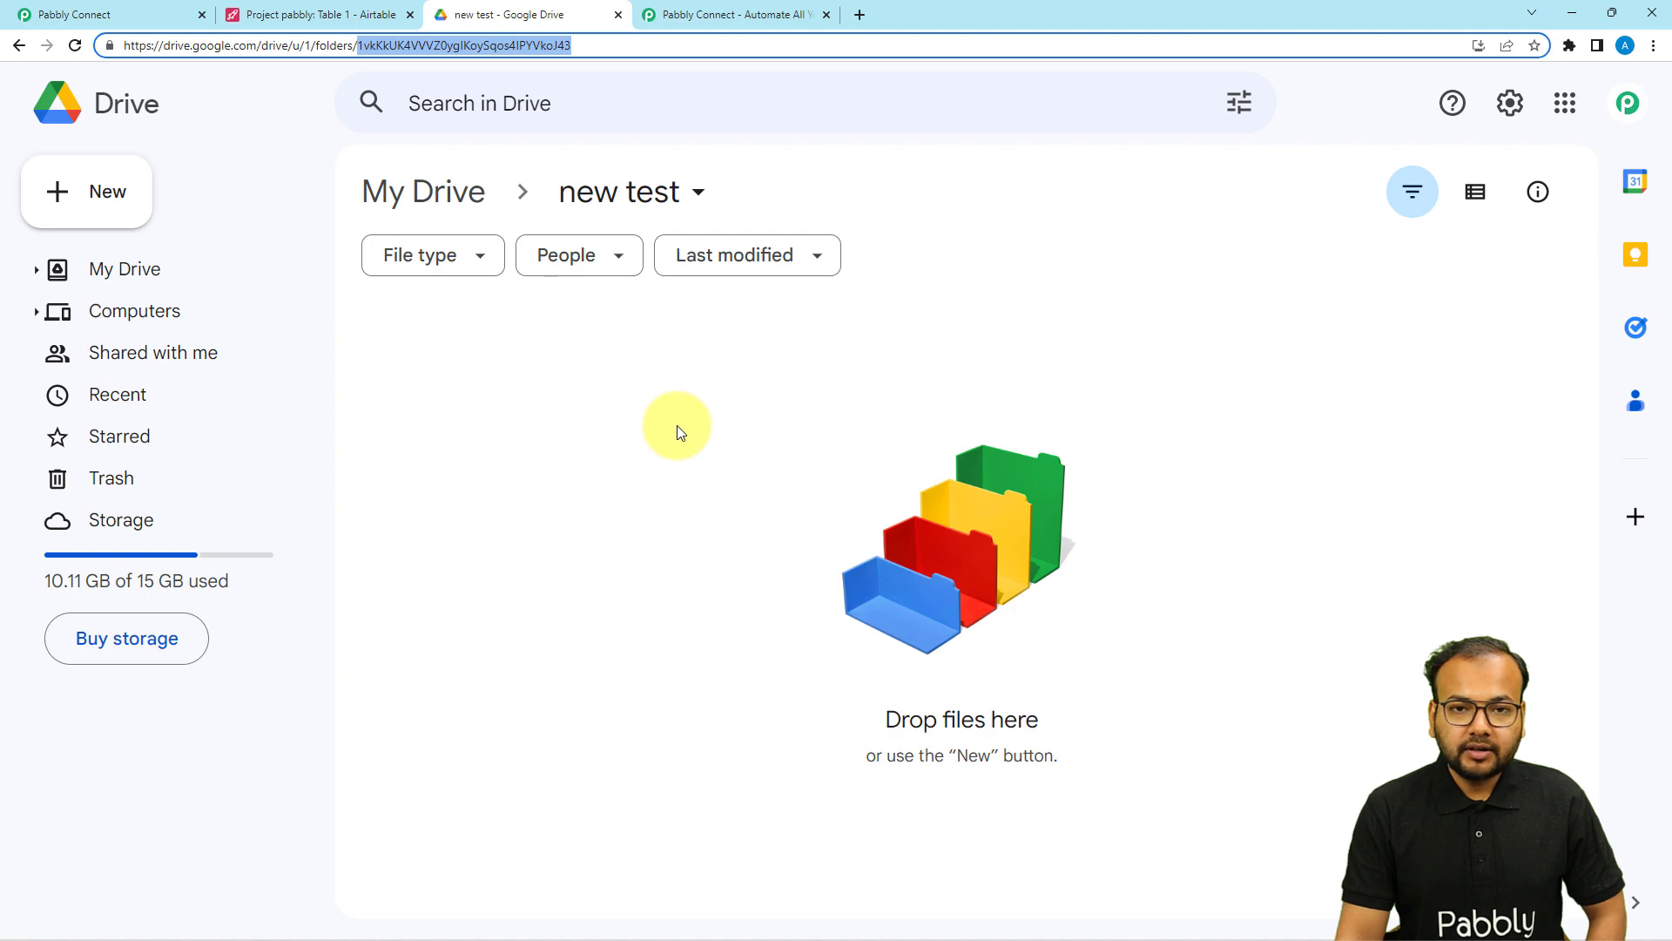
{"action": "left_click", "coordinate": [96, 14]}
{"action": "left_click", "coordinate": [439, 690]}
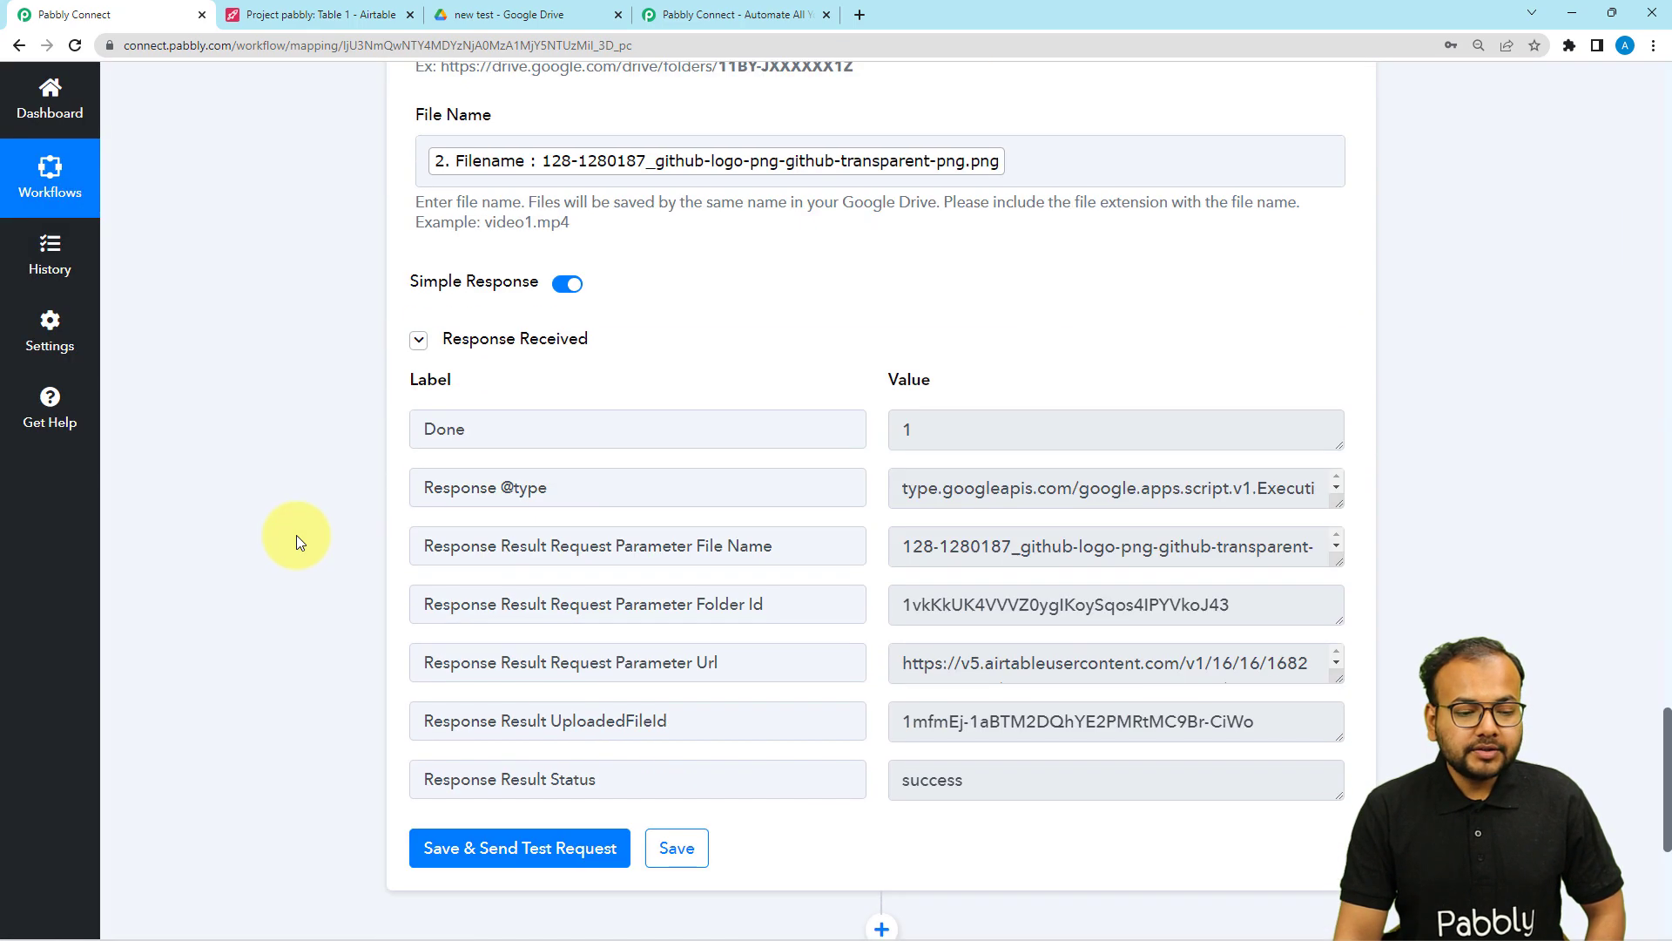
{"action": "left_click", "coordinate": [536, 356]}
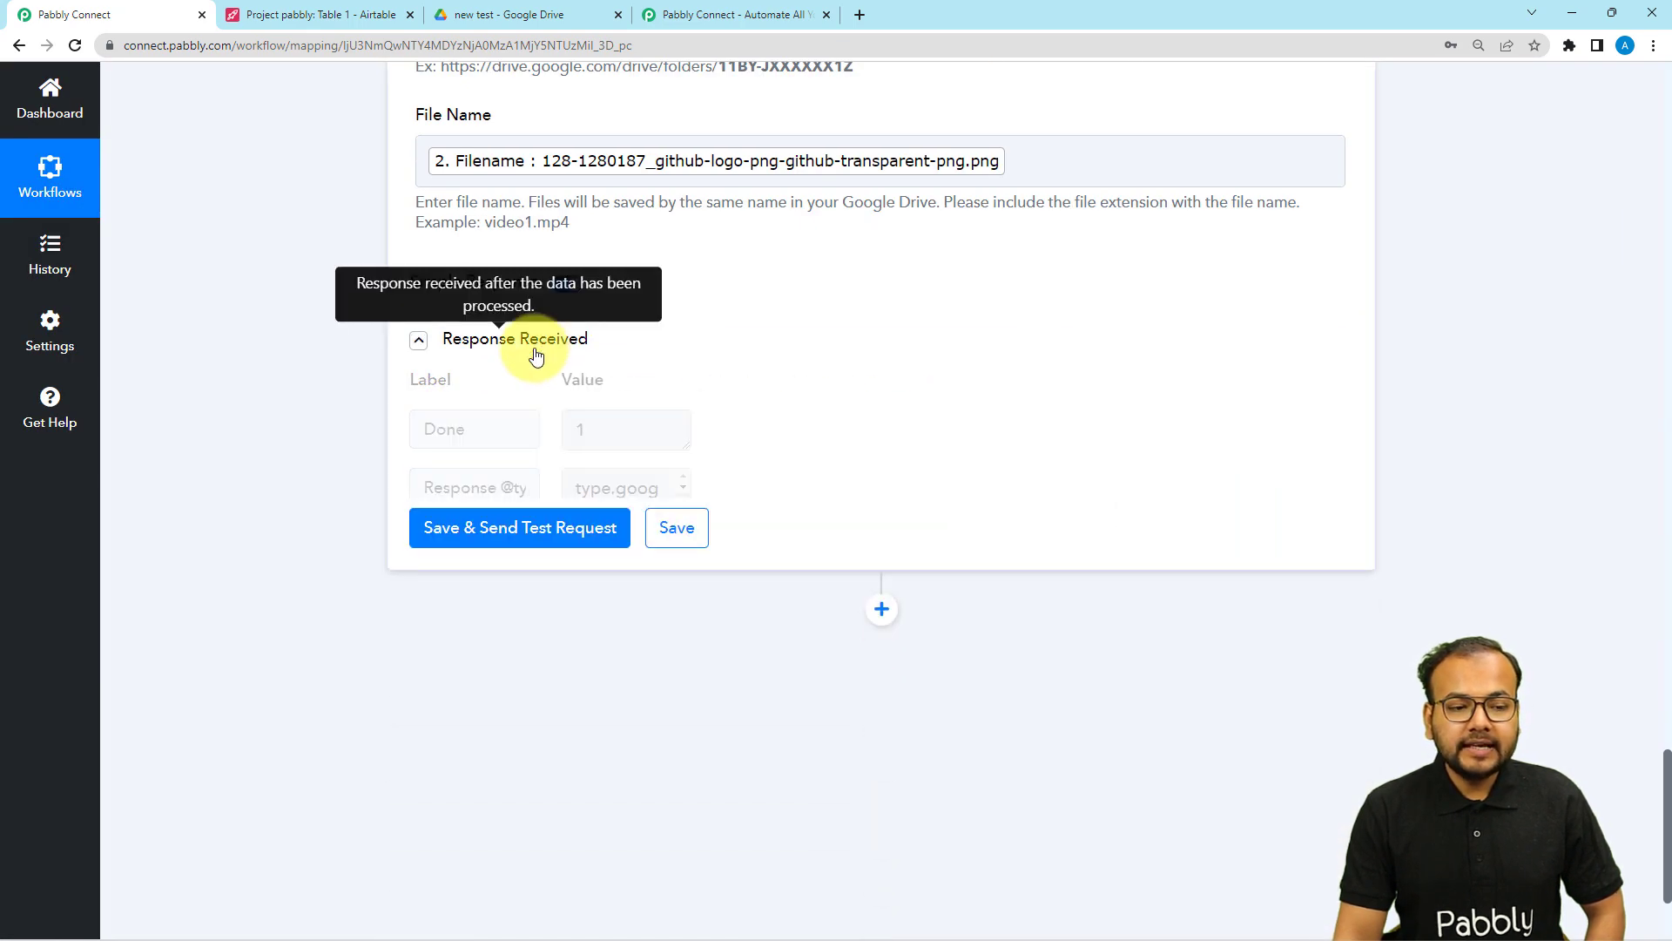
Step: Compare the uploaded file in the new test Drive folder with the first attachment of the Material record in Airtable
{"action": "left_click", "coordinate": [517, 13]}
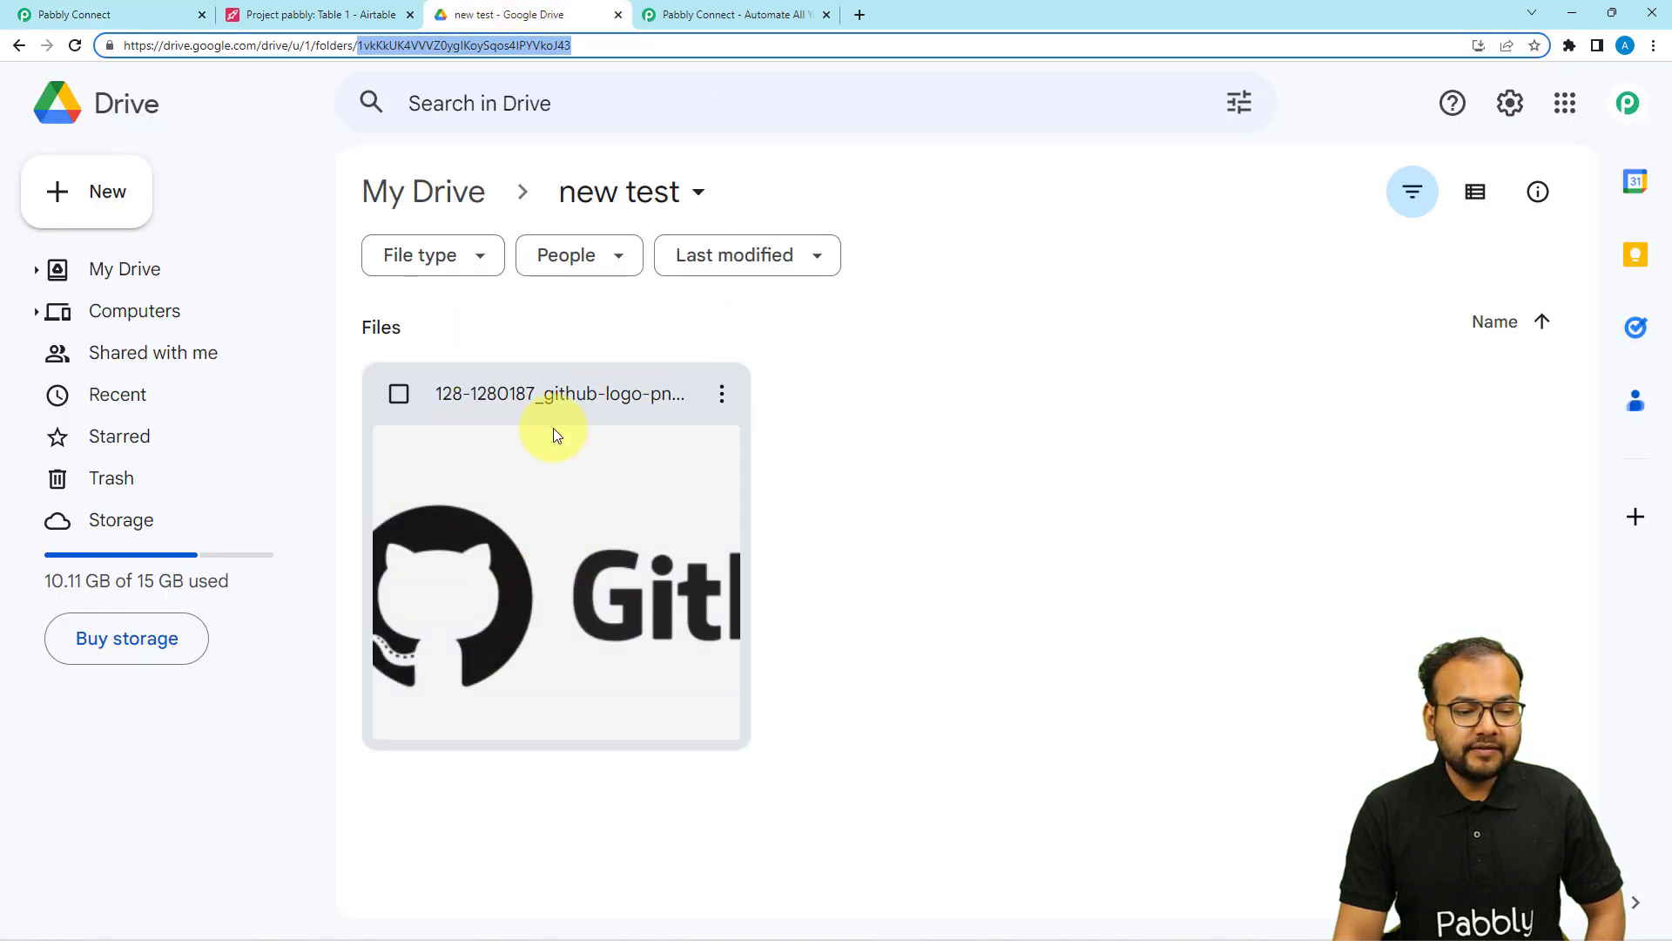
{"action": "left_click", "coordinate": [288, 15]}
{"action": "left_click", "coordinate": [629, 270]}
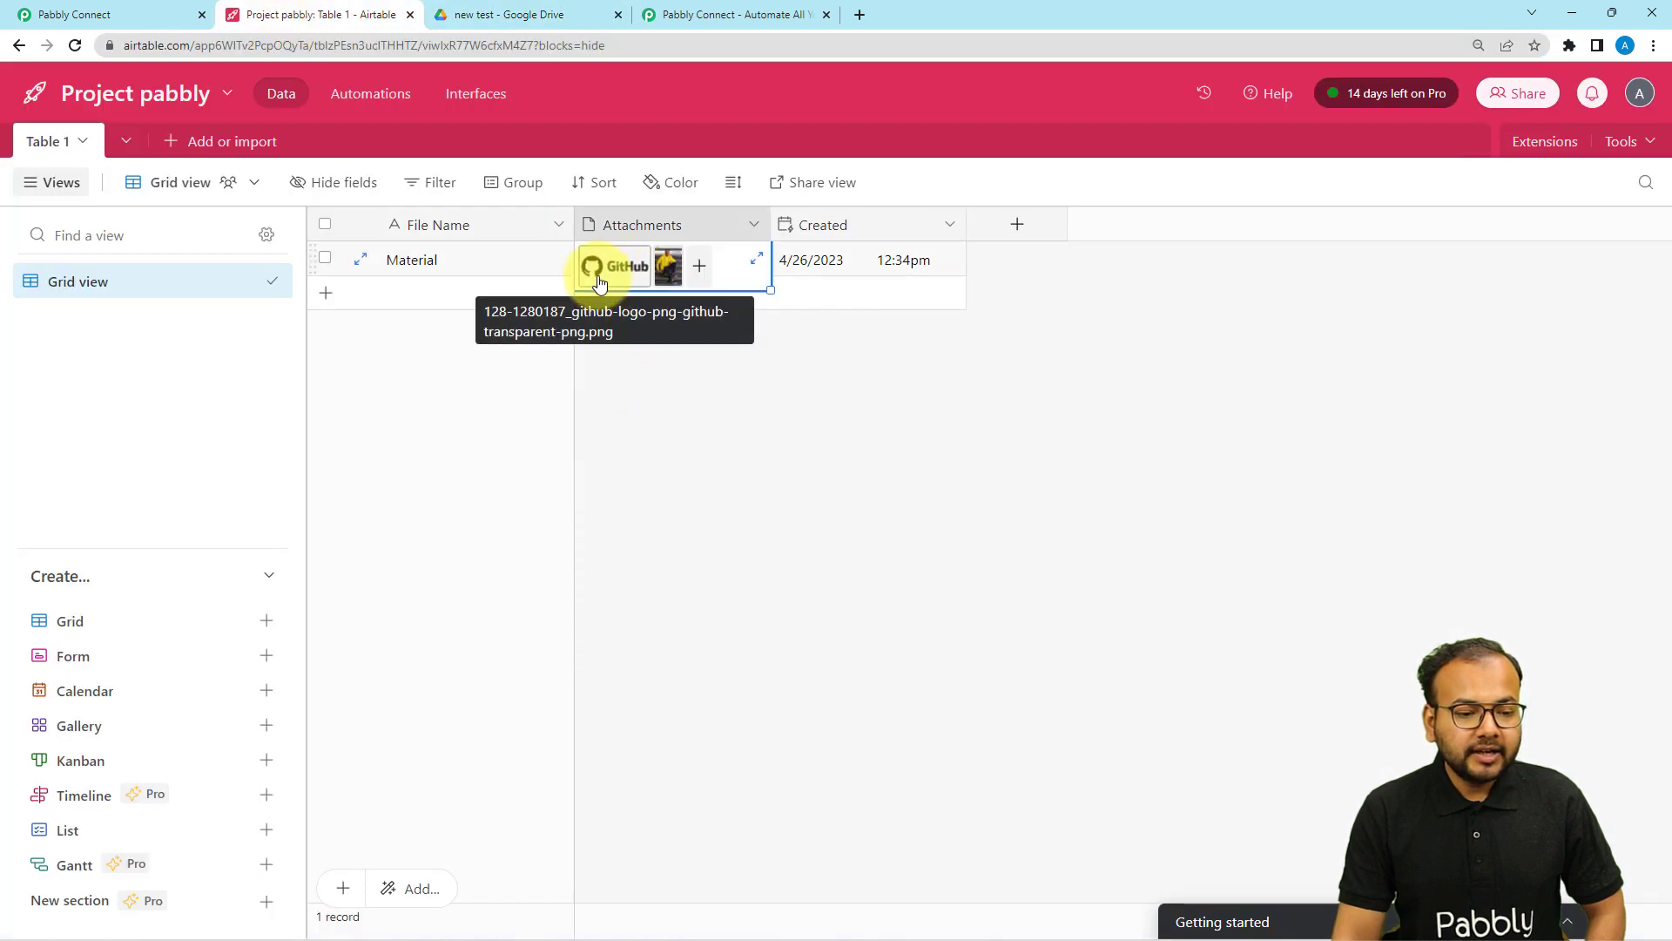
{"action": "left_click", "coordinate": [592, 268]}
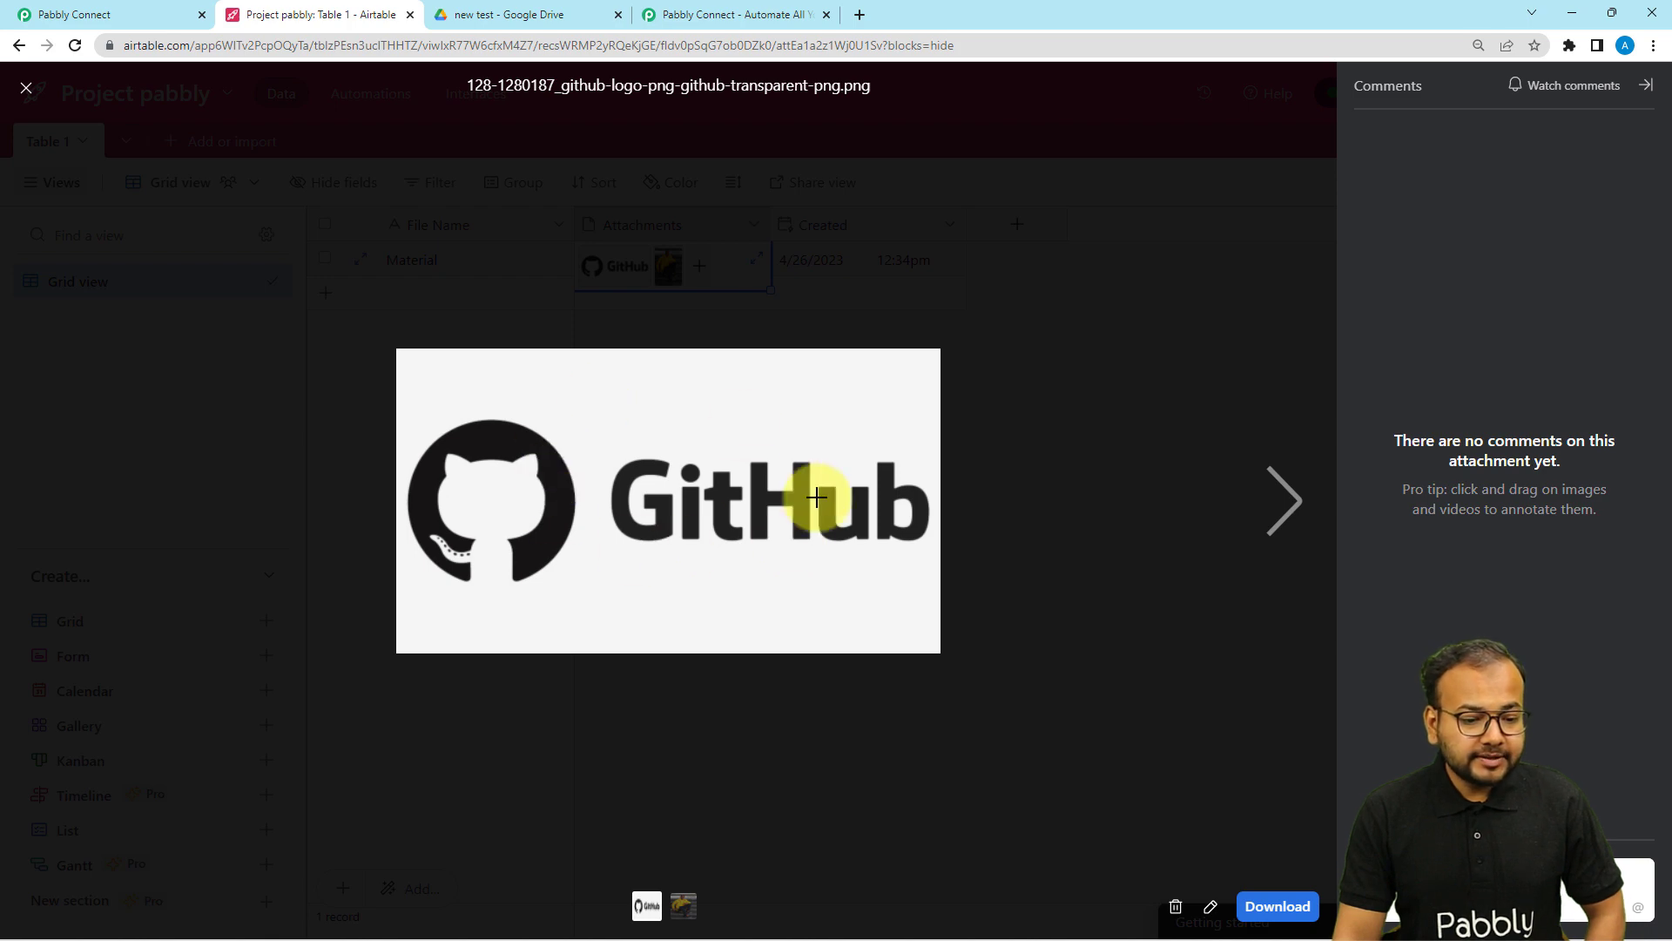
{"action": "left_click", "coordinate": [557, 15]}
{"action": "left_click", "coordinate": [507, 589]}
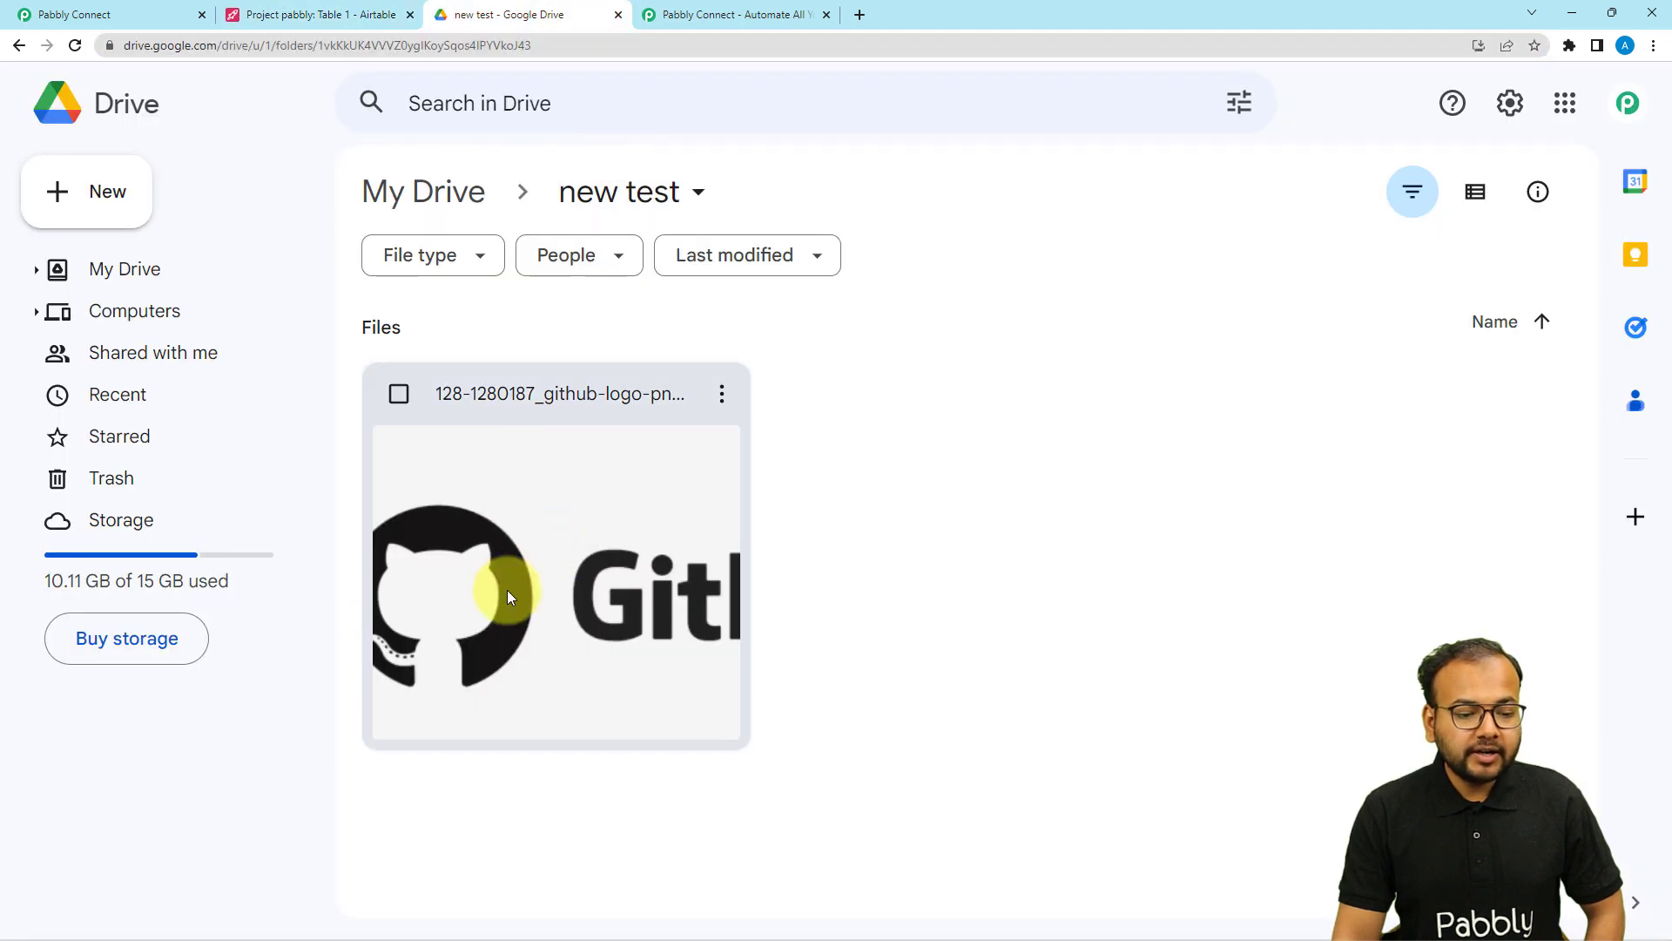
Step: Return to the Pabbly Connect workflow and collapse the Google Drive upload action and the Airtable trigger
{"action": "left_click", "coordinate": [155, 19]}
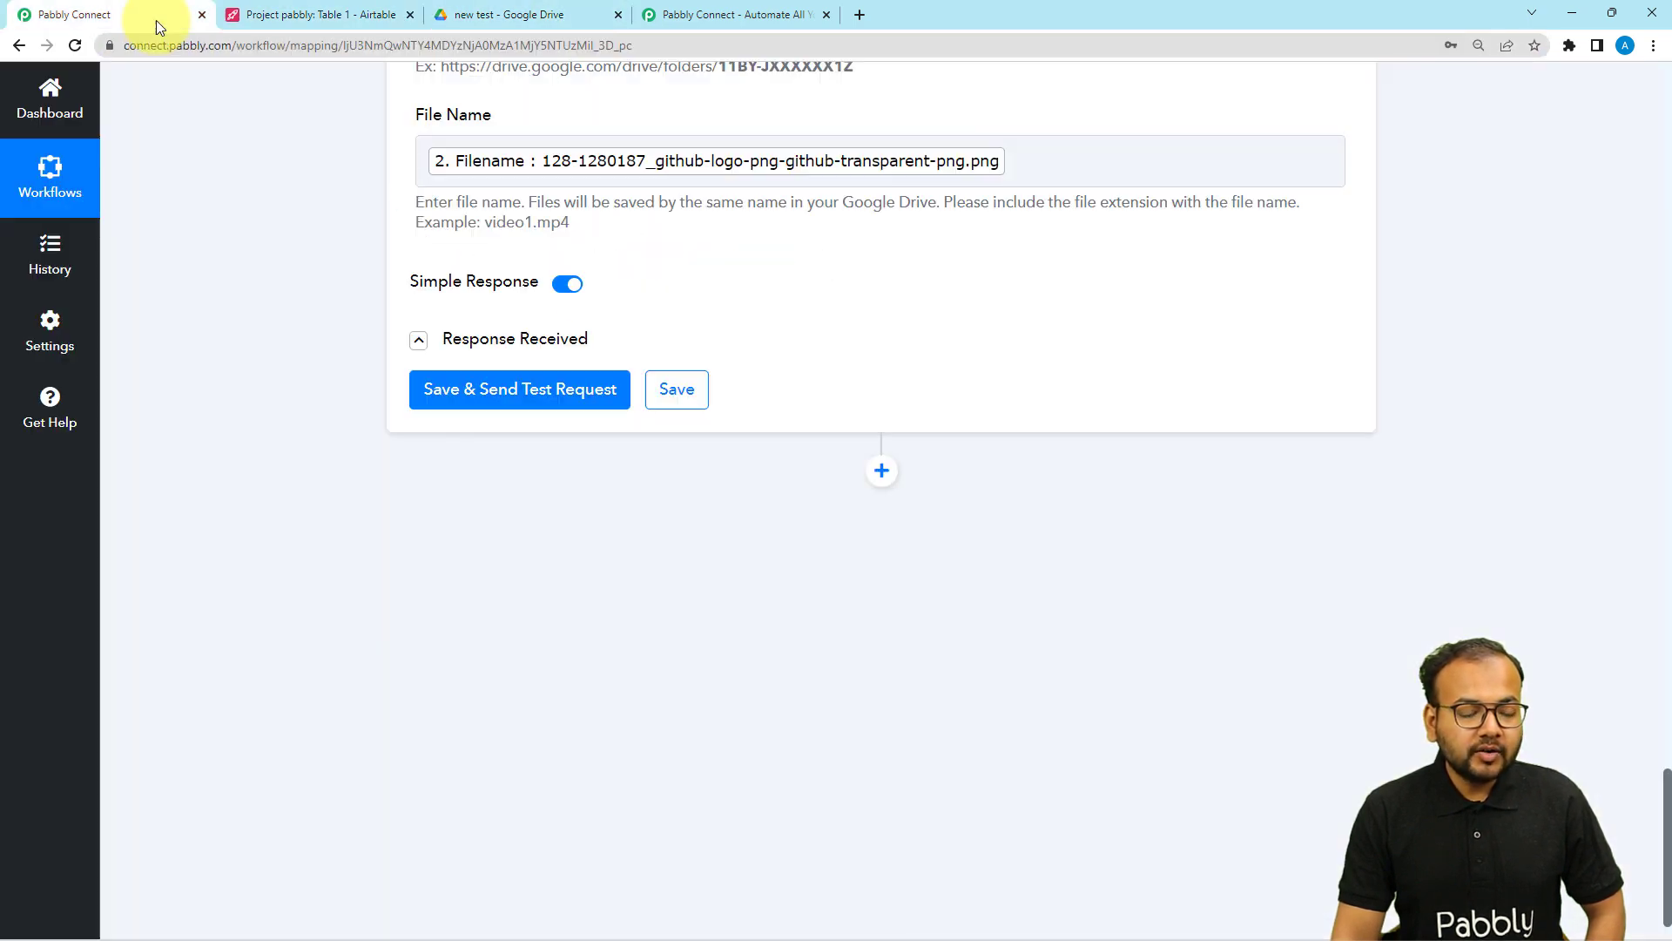
{"action": "scroll", "coordinate": [358, 658], "scroll_direction": "up", "scroll_amount": 14}
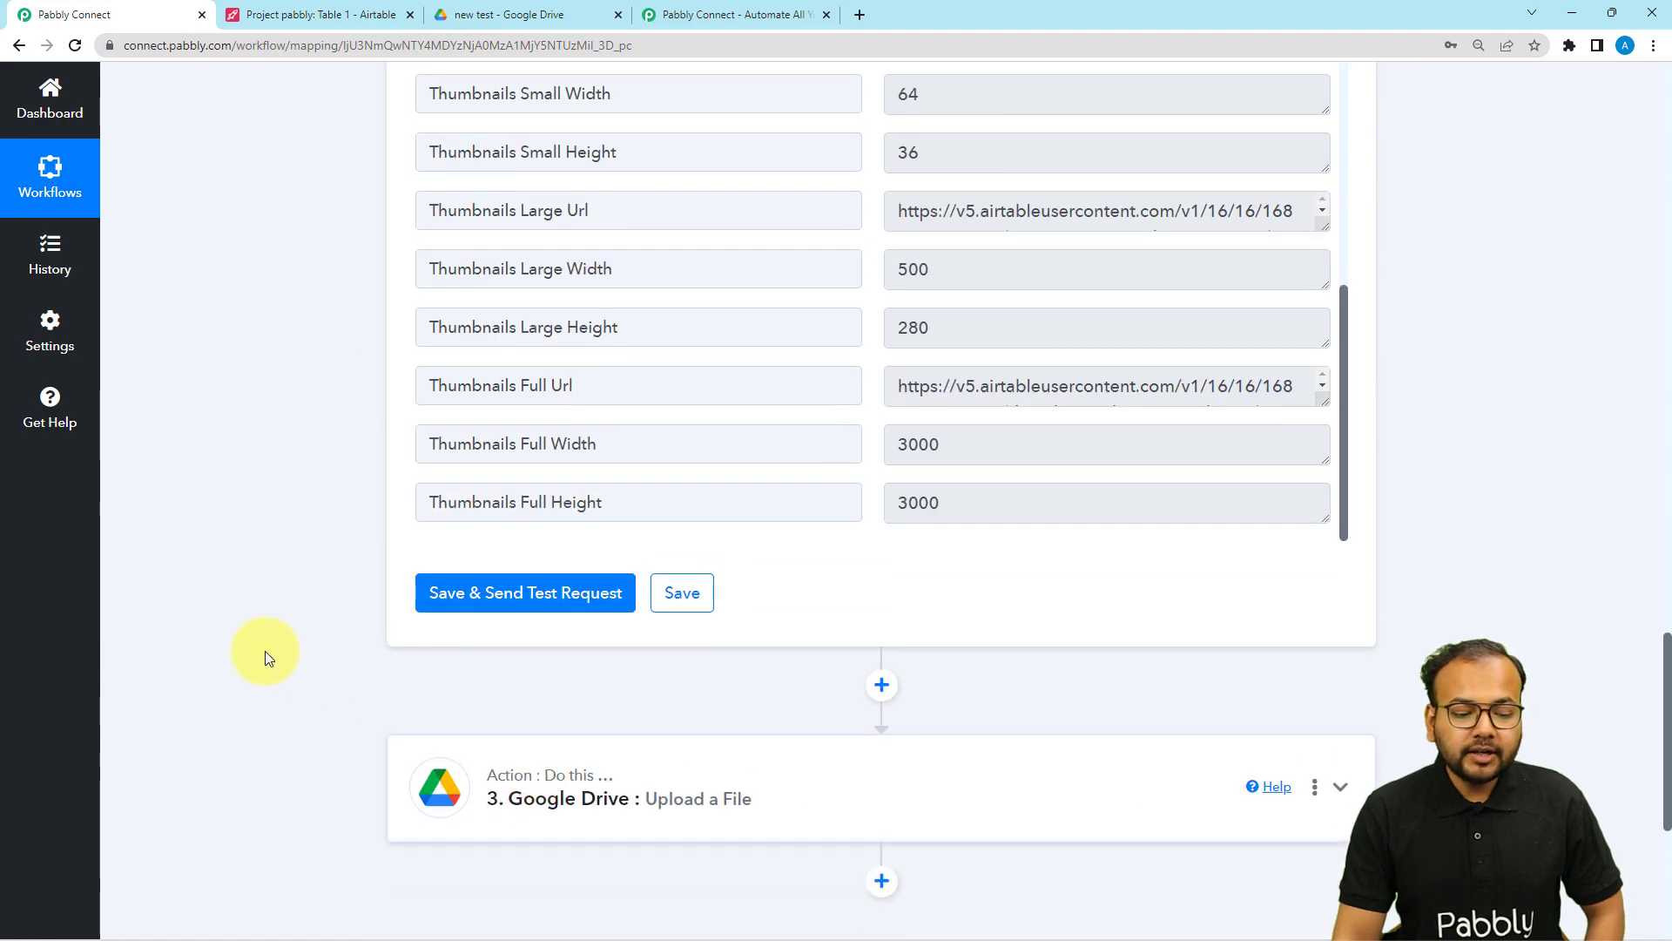
{"action": "scroll", "coordinate": [263, 651], "scroll_direction": "up", "scroll_amount": 10}
{"action": "scroll", "coordinate": [263, 651], "scroll_direction": "up", "scroll_amount": 15}
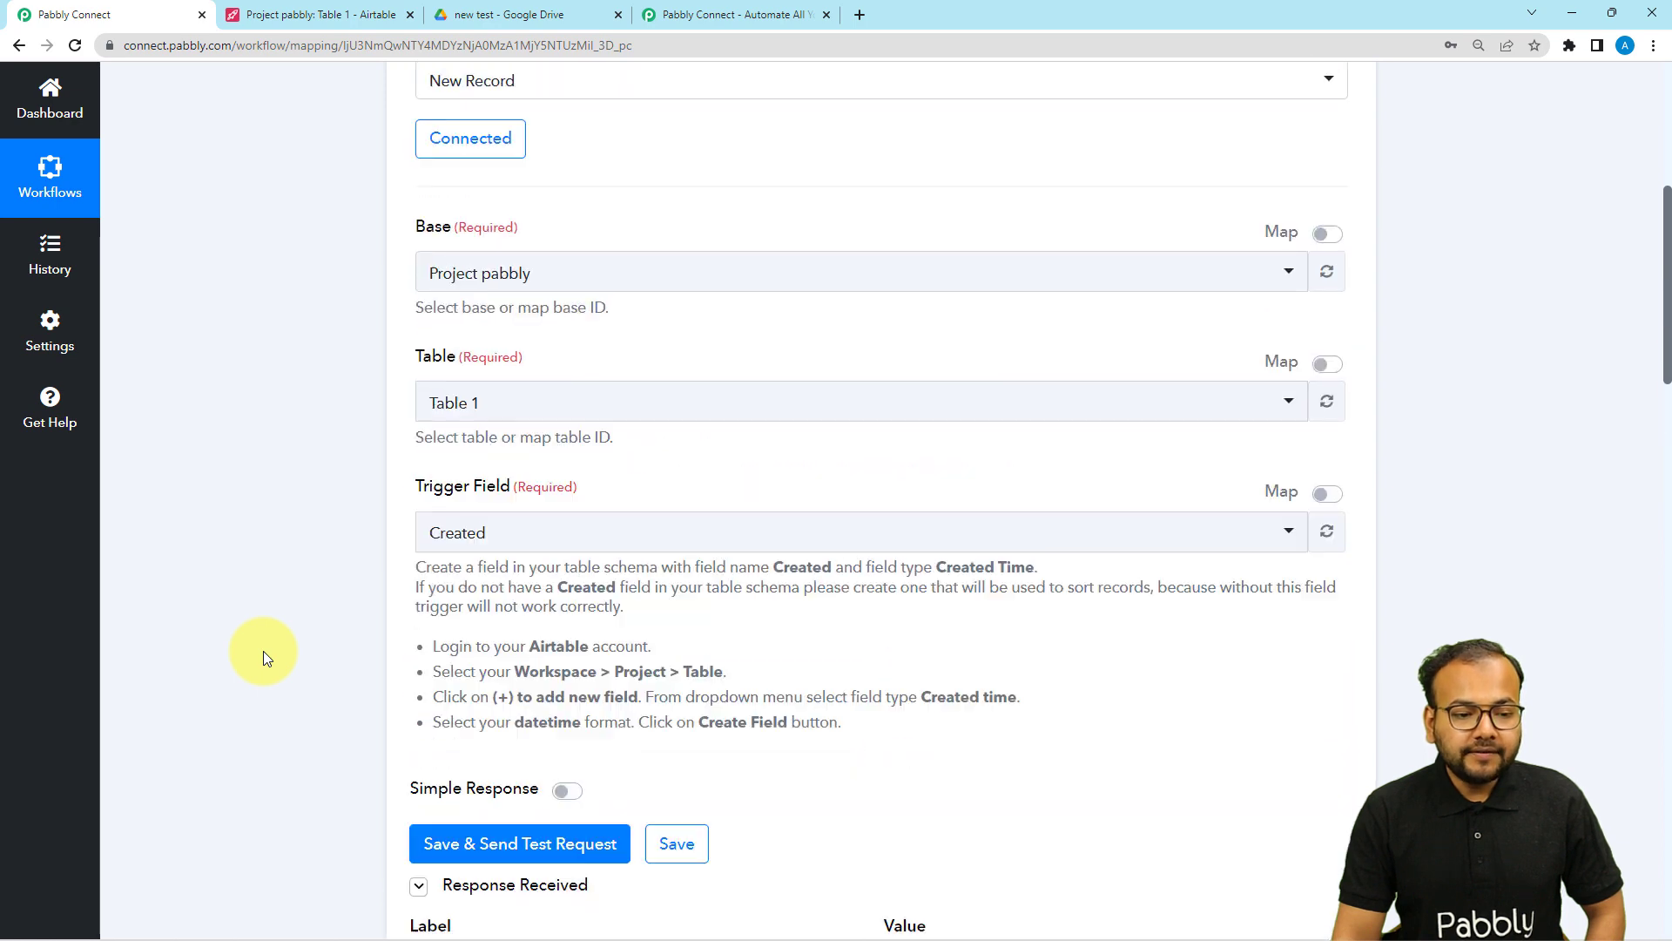
{"action": "left_click", "coordinate": [579, 383]}
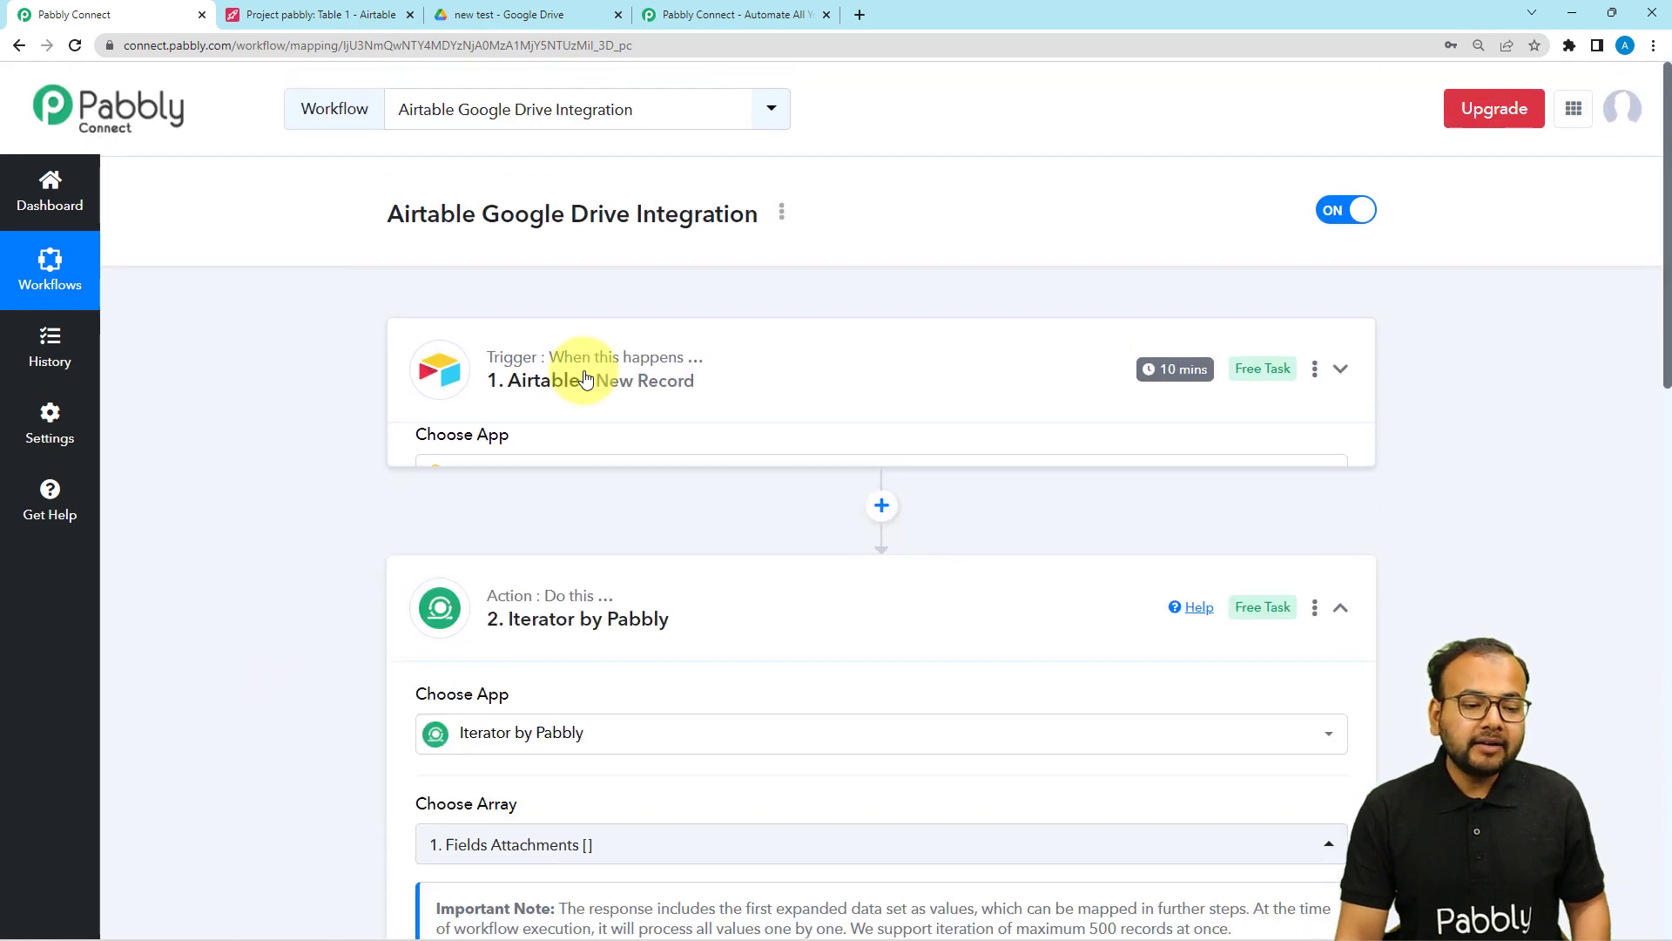